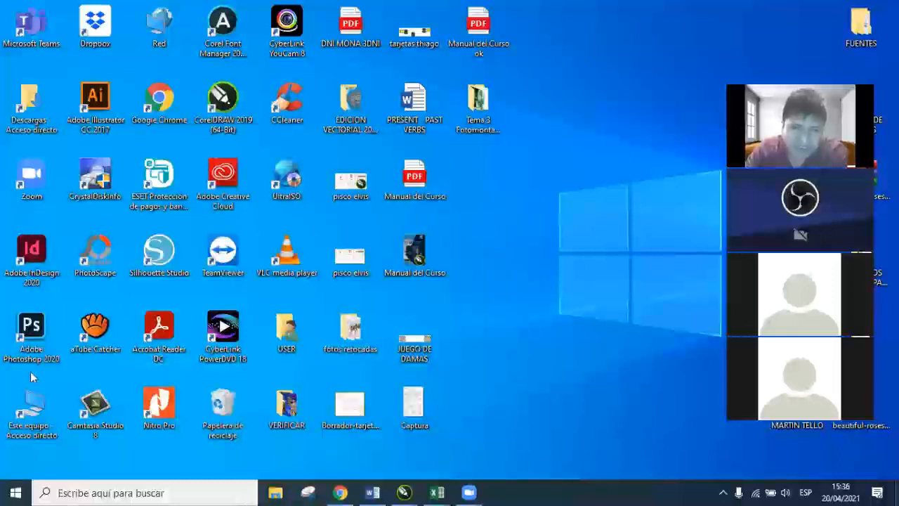
Step: Start Adobe Photoshop 2020 and begin a new document, viewing the saved, recent and Photo presets
{"action": "double_click", "coordinate": [34, 336]}
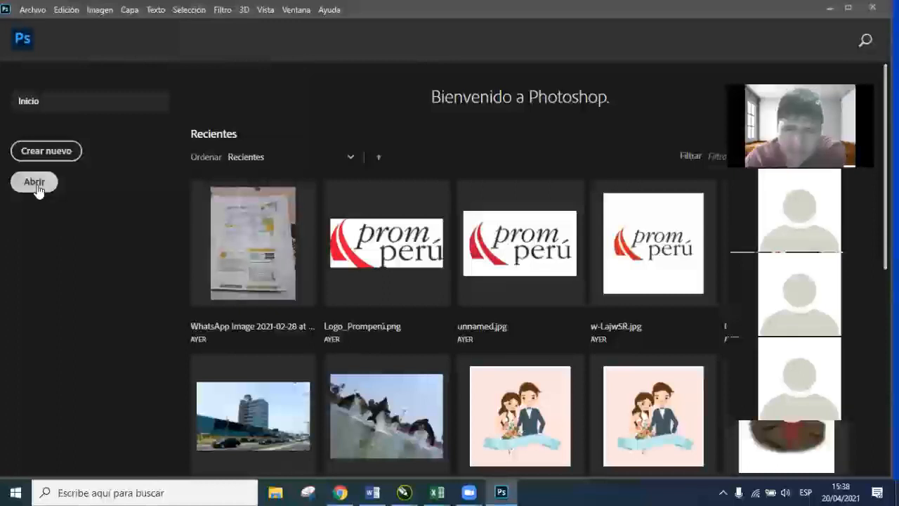
{"action": "left_click", "coordinate": [65, 160]}
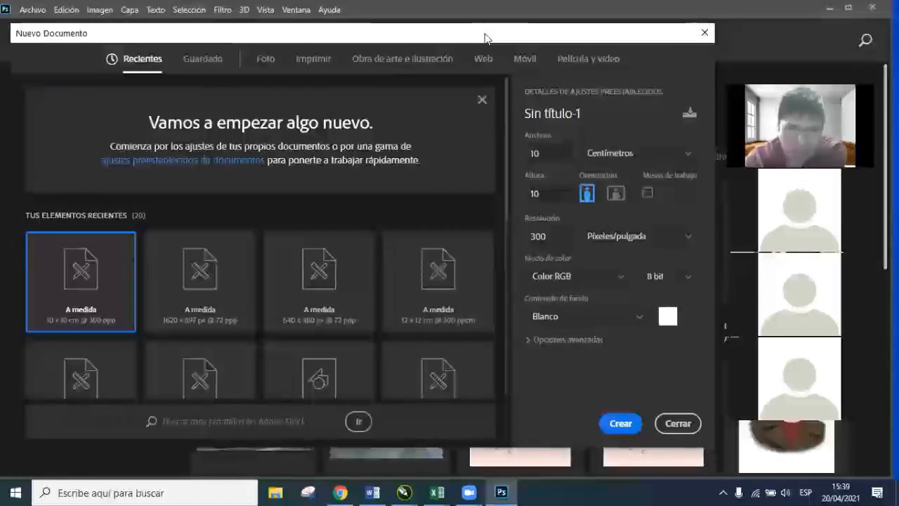
{"action": "left_click_drag", "start_coordinate": [485, 39], "coordinate": [481, 42]}
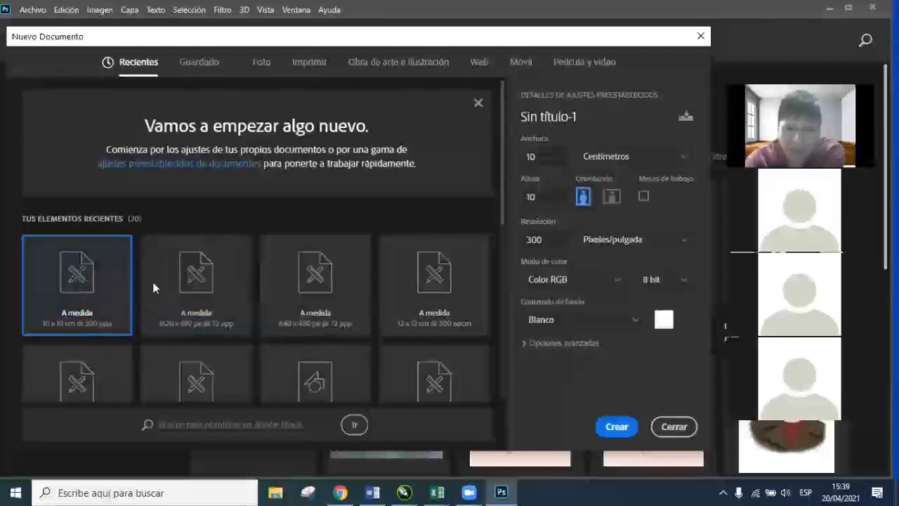
{"action": "left_click", "coordinate": [209, 65]}
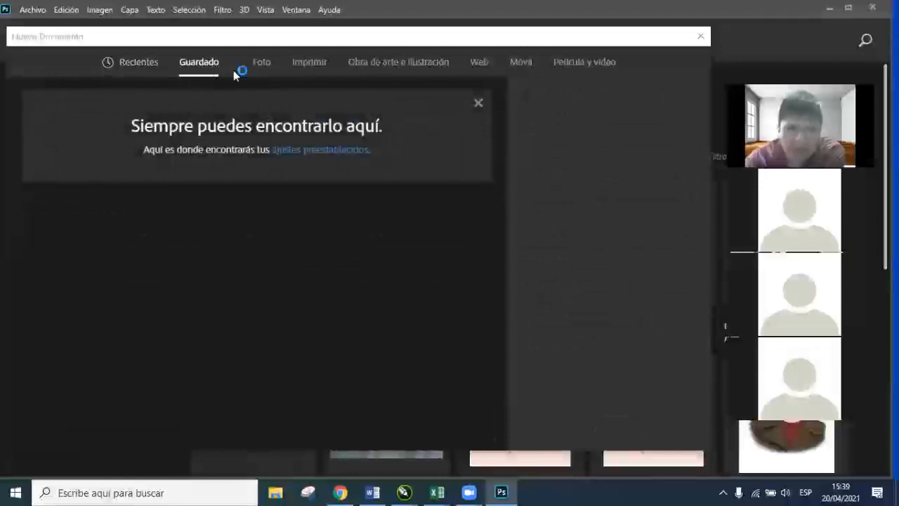
{"action": "left_click", "coordinate": [139, 69]}
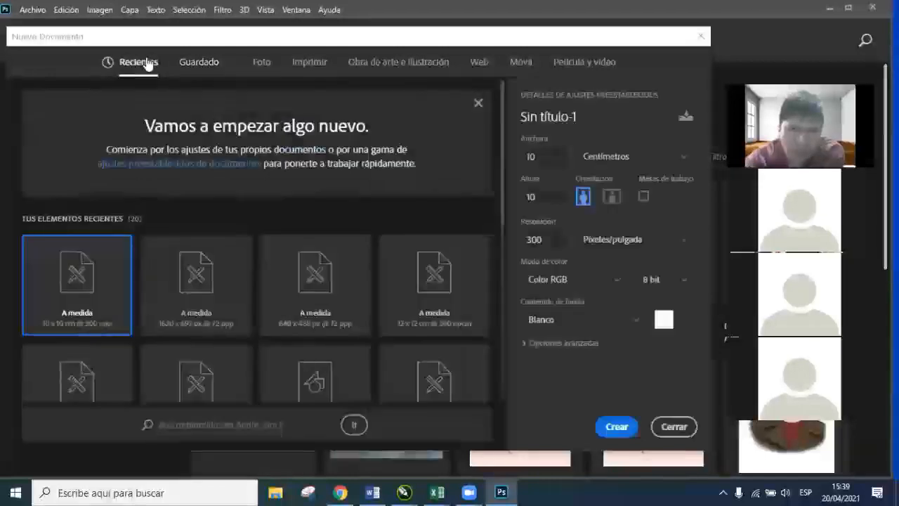
{"action": "left_click", "coordinate": [262, 65]}
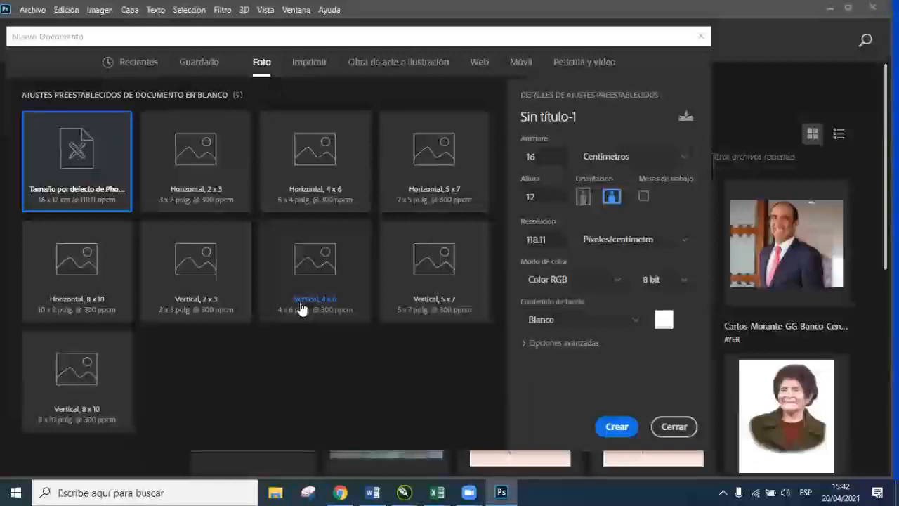
Step: Switch to Chrome and search Google Images for "photoshop cs" from a new tab page
{"action": "left_click", "coordinate": [344, 494]}
{"action": "left_click", "coordinate": [492, 12]}
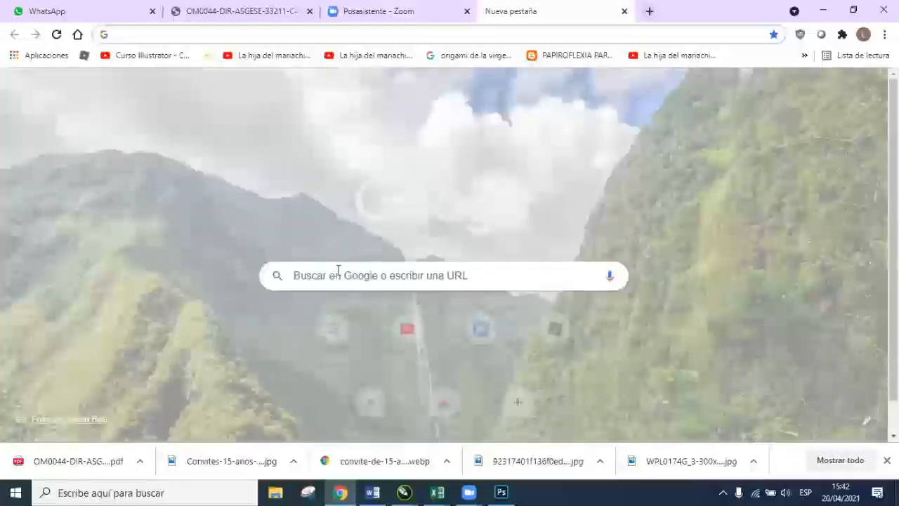
{"action": "left_click", "coordinate": [338, 270]}
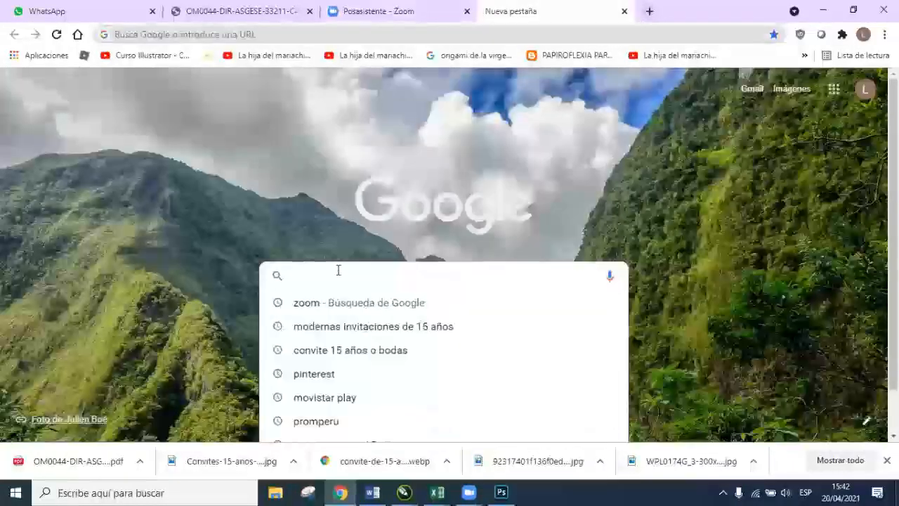
{"action": "type", "text": "photoshop "}
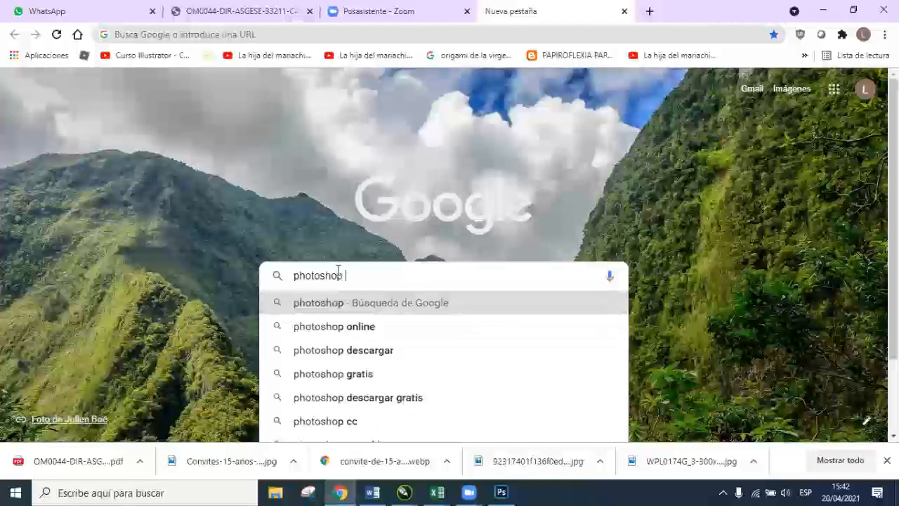
{"action": "type", "text": "cs"}
{"action": "key", "text": "Return"}
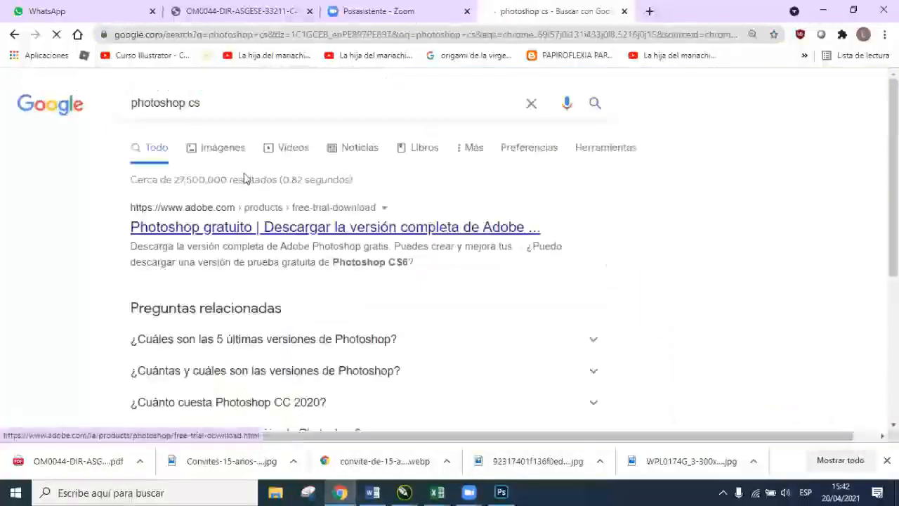
{"action": "left_click", "coordinate": [213, 149]}
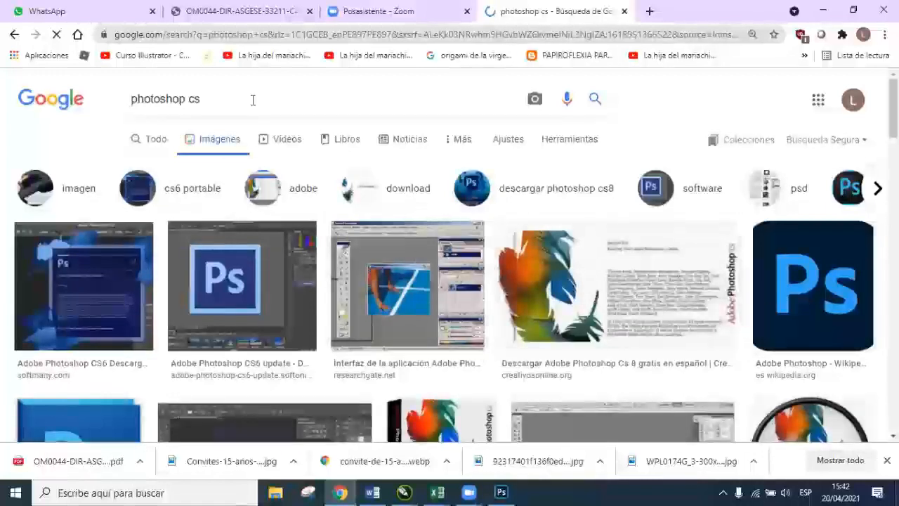
Step: Search Google Images for "photoshop cs2" and "photoshop cs4", looking over the interface screenshots
{"action": "type", "text": "2"}
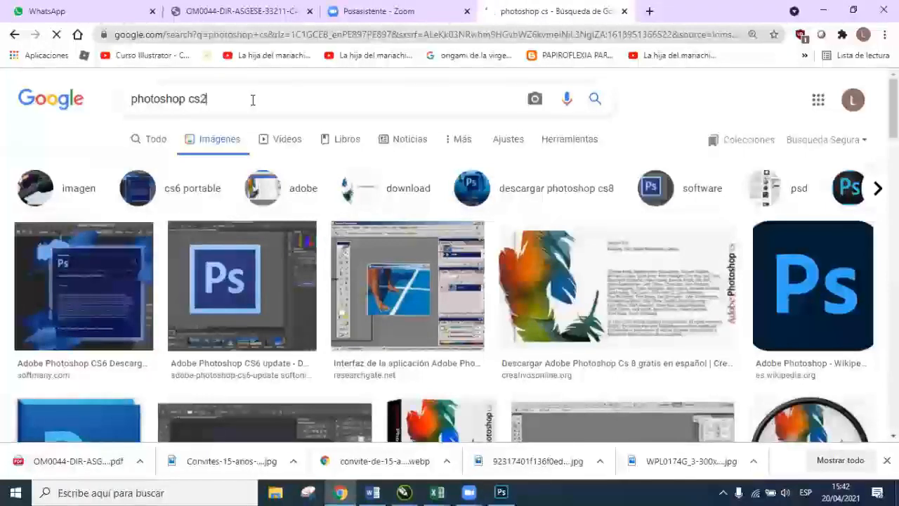
{"action": "key", "text": "Return"}
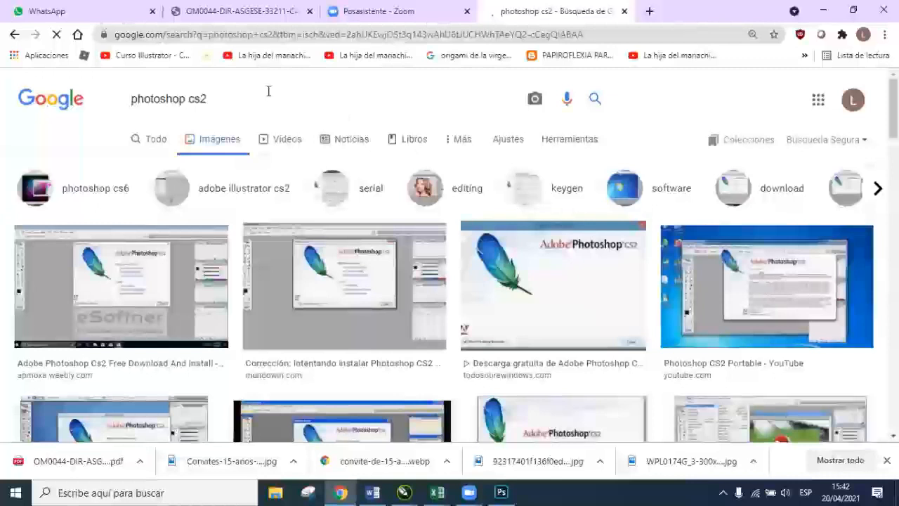
{"action": "key", "text": "BackSpace"}
{"action": "type", "text": "4"}
{"action": "key", "text": "Return"}
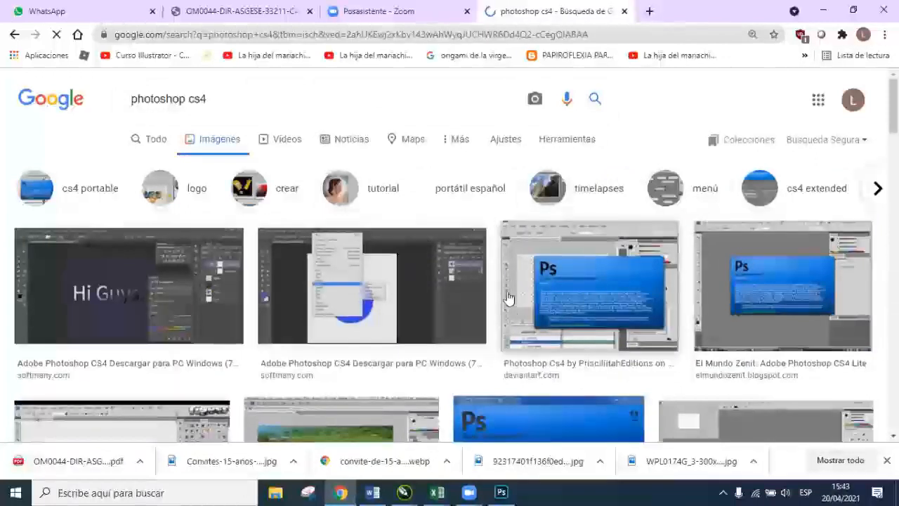
{"action": "scroll", "coordinate": [511, 305], "scroll_direction": "down", "scroll_amount": 2}
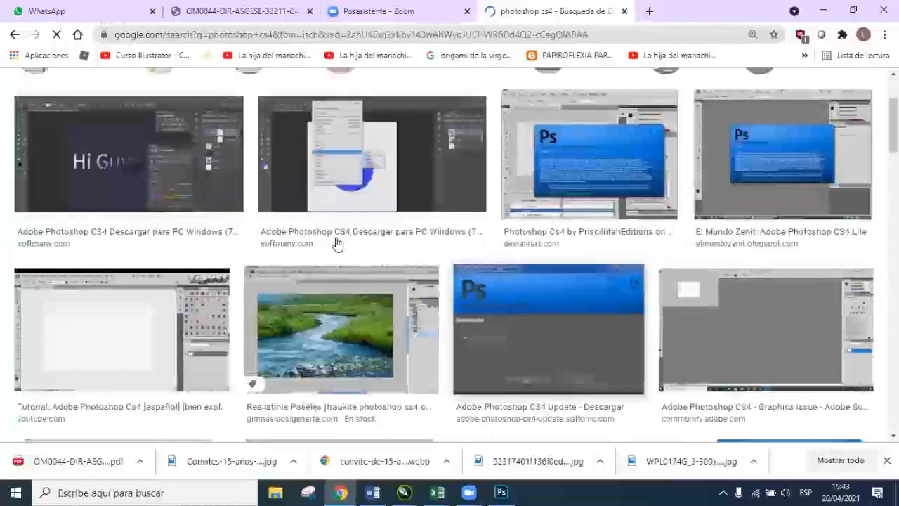
{"action": "scroll", "coordinate": [237, 102], "scroll_direction": "up", "scroll_amount": 2}
Step: Search Google Images for "photoshop cs6" and highlight the version term in the query
{"action": "left_click", "coordinate": [237, 100]}
{"action": "key", "text": "BackSpace"}
{"action": "type", "text": "6"}
{"action": "key", "text": "Return"}
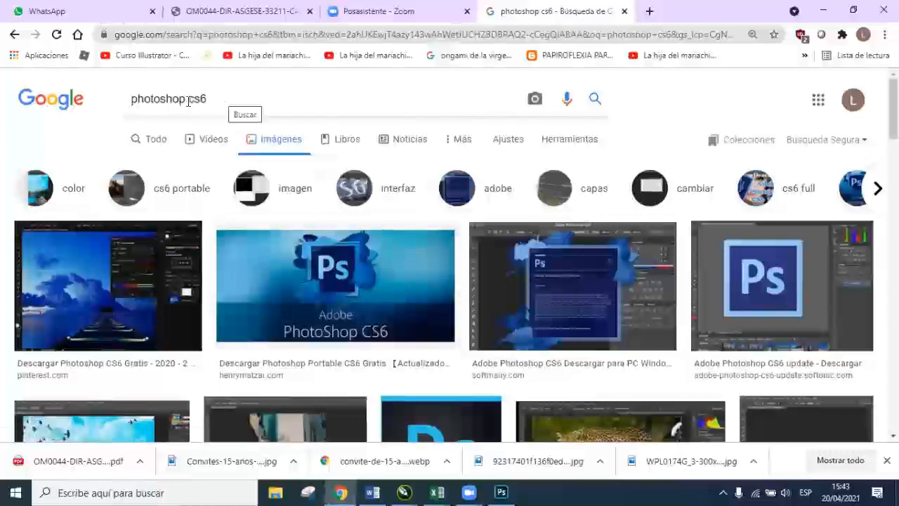
{"action": "left_click_drag", "start_coordinate": [189, 98], "coordinate": [231, 94]}
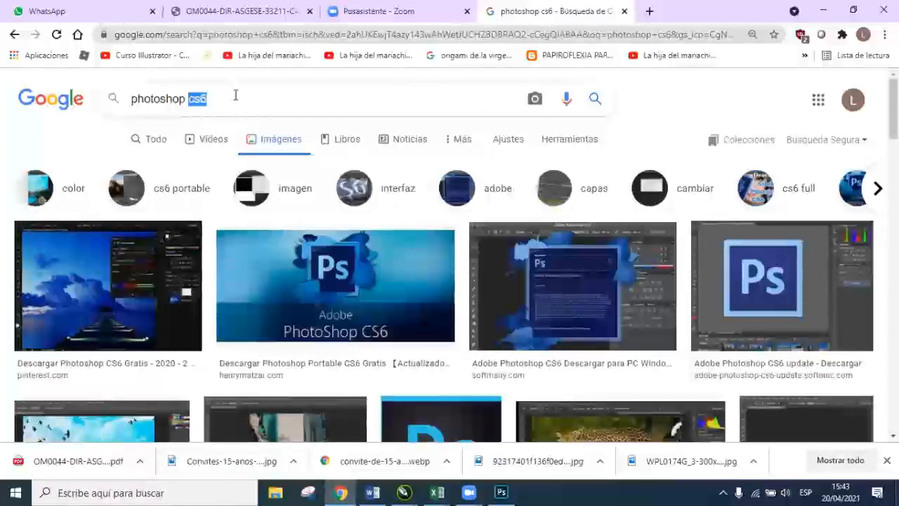
Step: Minimize Chrome and Photoshop to reveal the desktop, and return to the image search in Chrome
{"action": "left_click", "coordinate": [822, 10]}
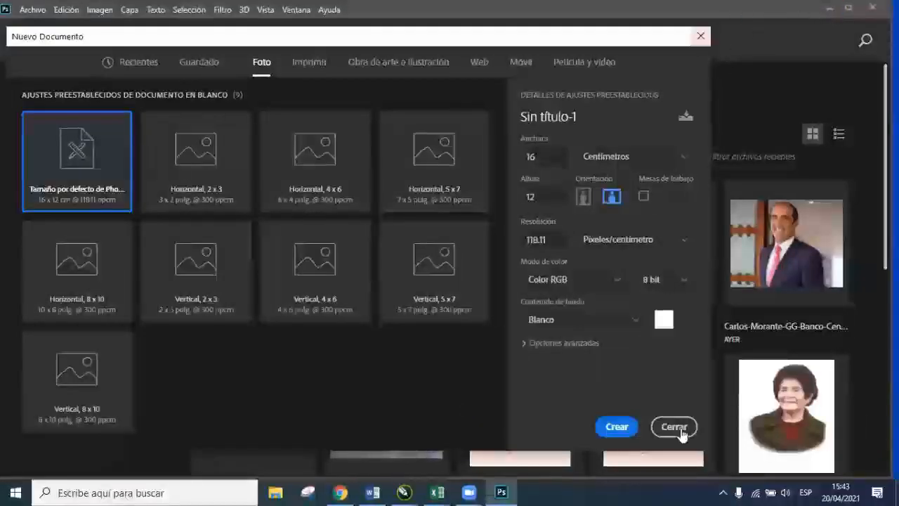
{"action": "left_click", "coordinate": [829, 7]}
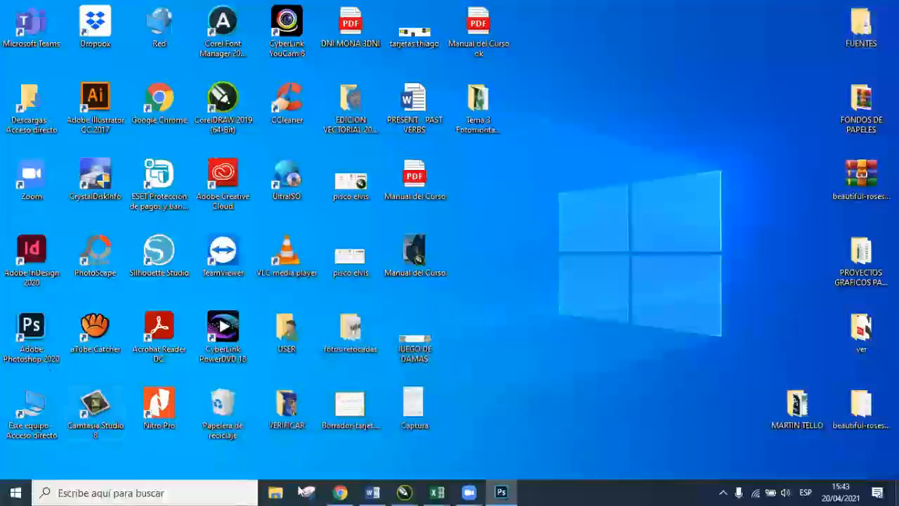
{"action": "left_click", "coordinate": [340, 492]}
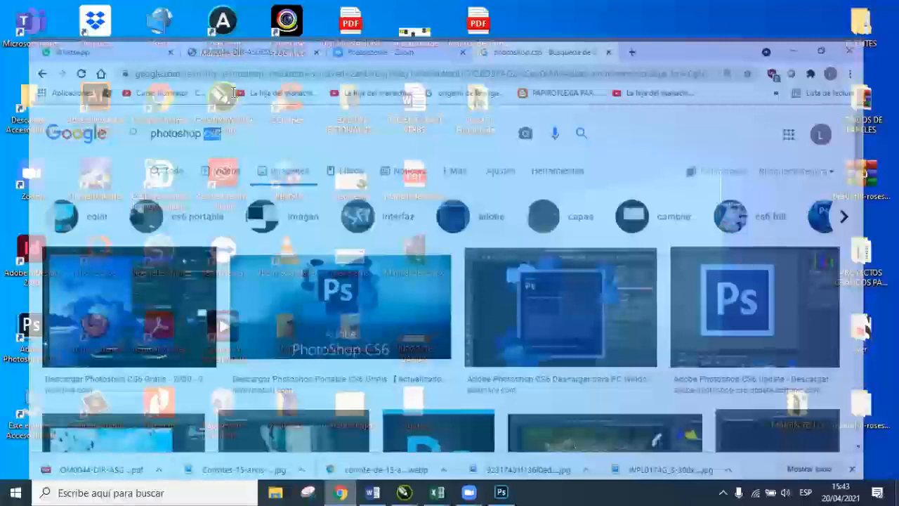
Step: Search Google Images for "photoshop cc 2020" and look over the image results
{"action": "type", "text": "cc"}
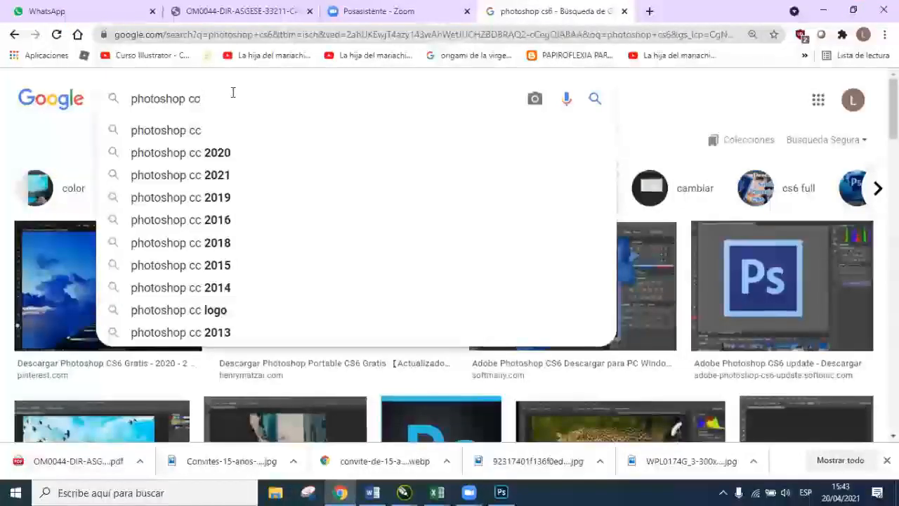
{"action": "left_click", "coordinate": [206, 156]}
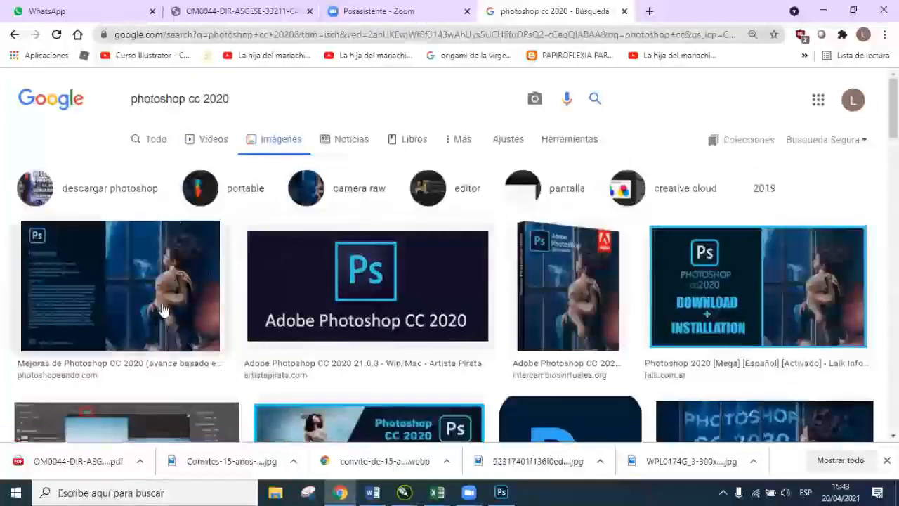
{"action": "left_click", "coordinate": [187, 243]}
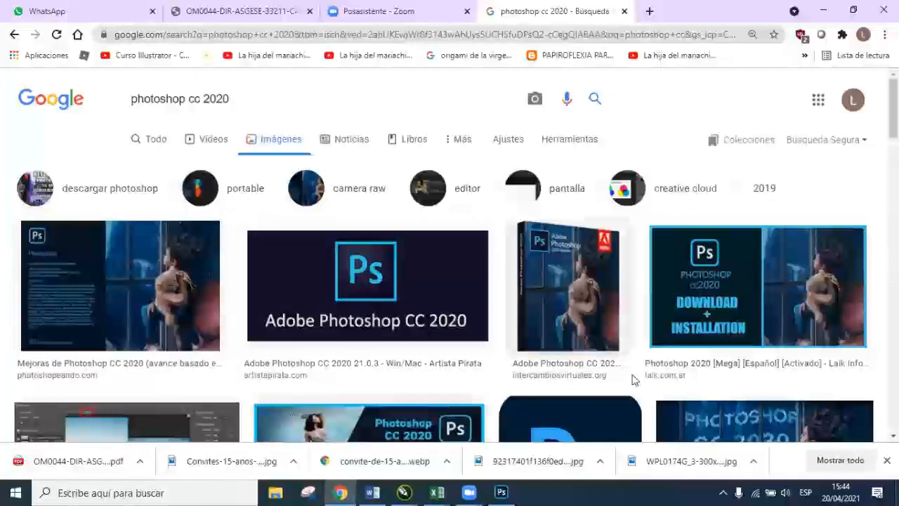
{"action": "scroll", "coordinate": [384, 298], "scroll_direction": "down", "scroll_amount": 1}
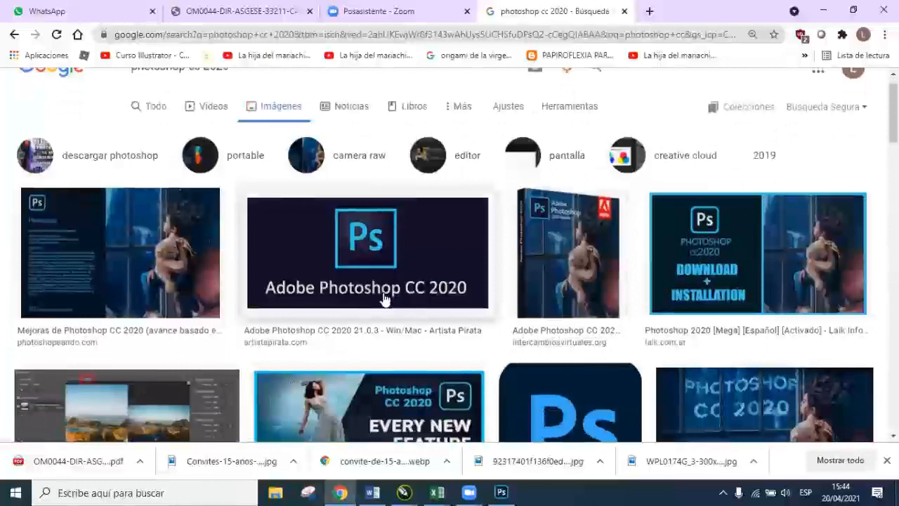
{"action": "scroll", "coordinate": [384, 298], "scroll_direction": "down", "scroll_amount": 2}
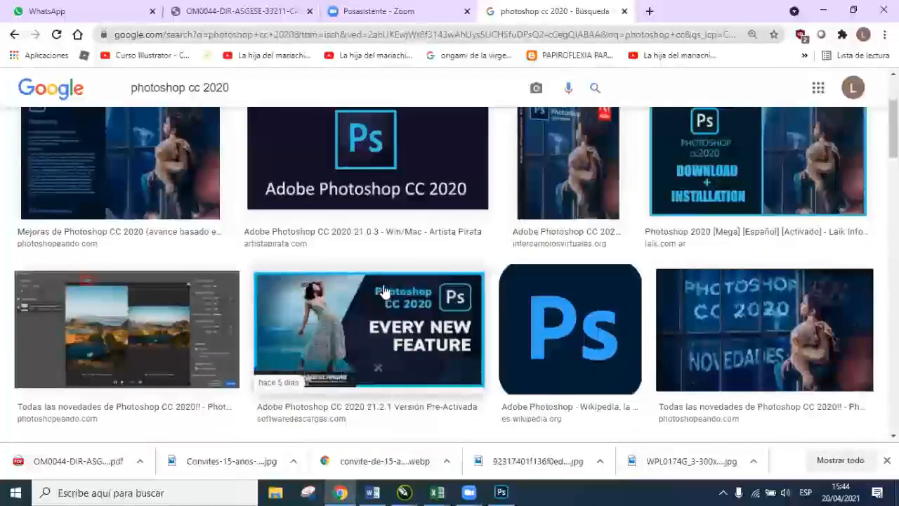
{"action": "scroll", "coordinate": [404, 309], "scroll_direction": "up", "scroll_amount": 2}
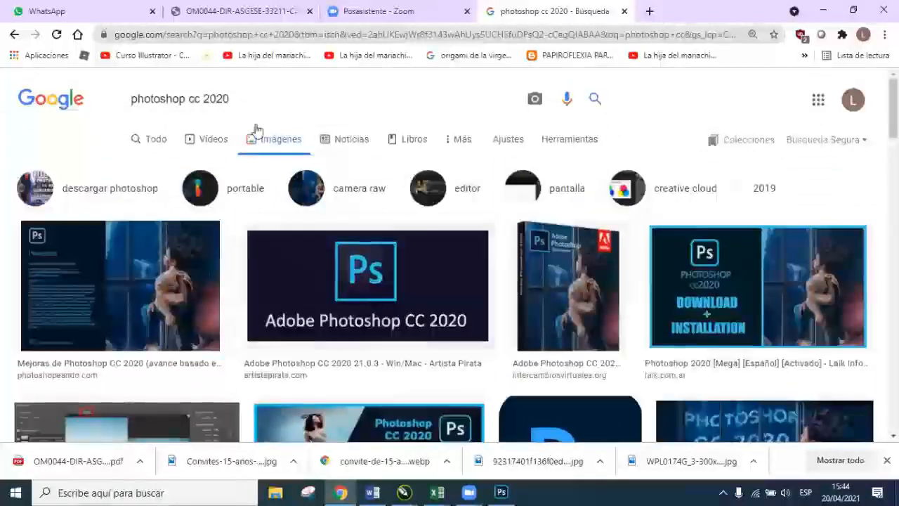
Step: Search Google Images for "photoshop cs6" again and preview the first result, the Pinterest screenshot of the interface
{"action": "left_click", "coordinate": [234, 98]}
{"action": "key", "text": "BackSpace"}
{"action": "key", "text": "BackSpace"}
{"action": "key", "text": "BackSpace"}
{"action": "key", "text": "BackSpace"}
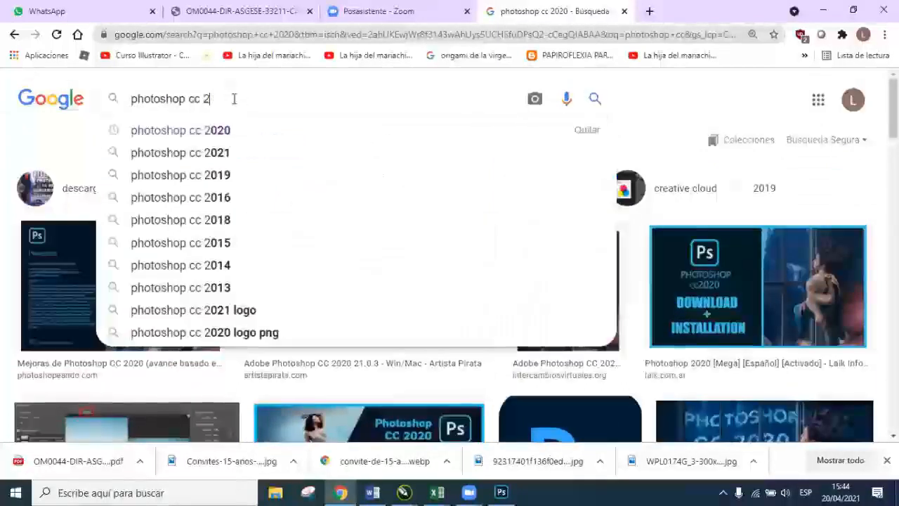
{"action": "key", "text": "BackSpace"}
{"action": "type", "text": "s"}
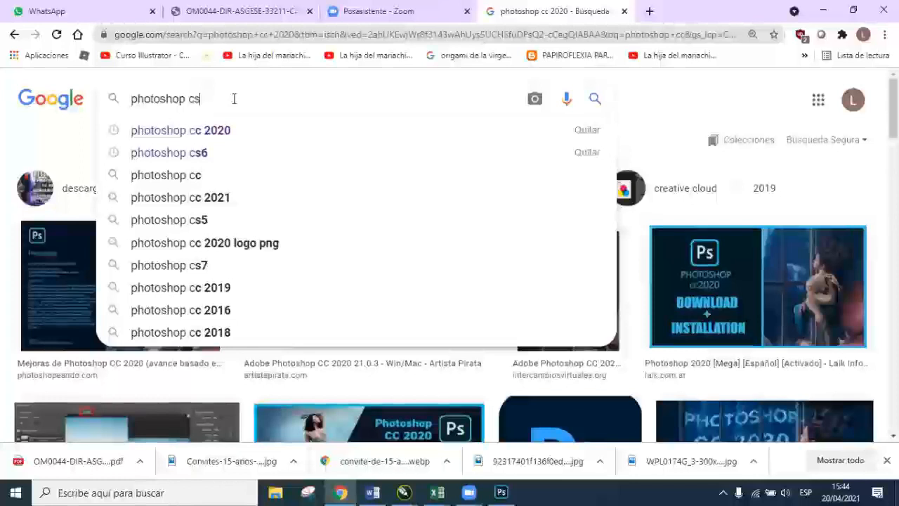
{"action": "type", "text": "6"}
{"action": "key", "text": "Return"}
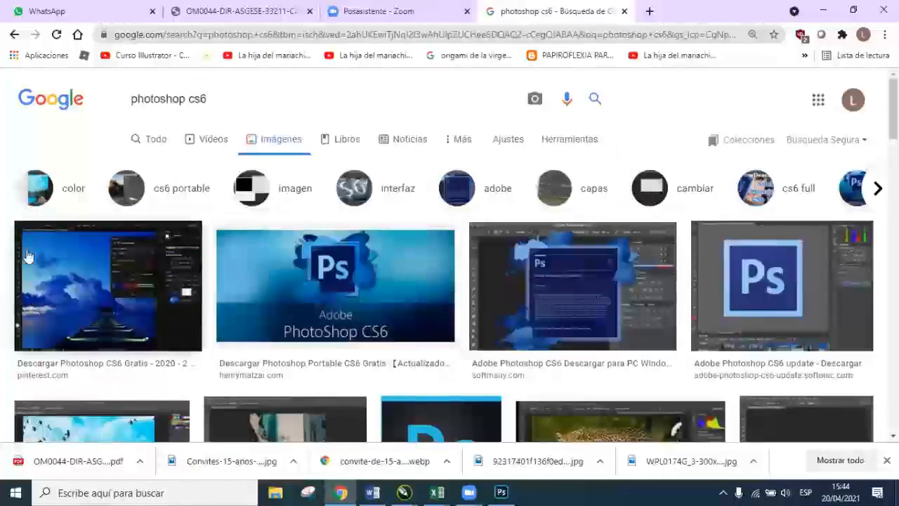
{"action": "left_click", "coordinate": [51, 270]}
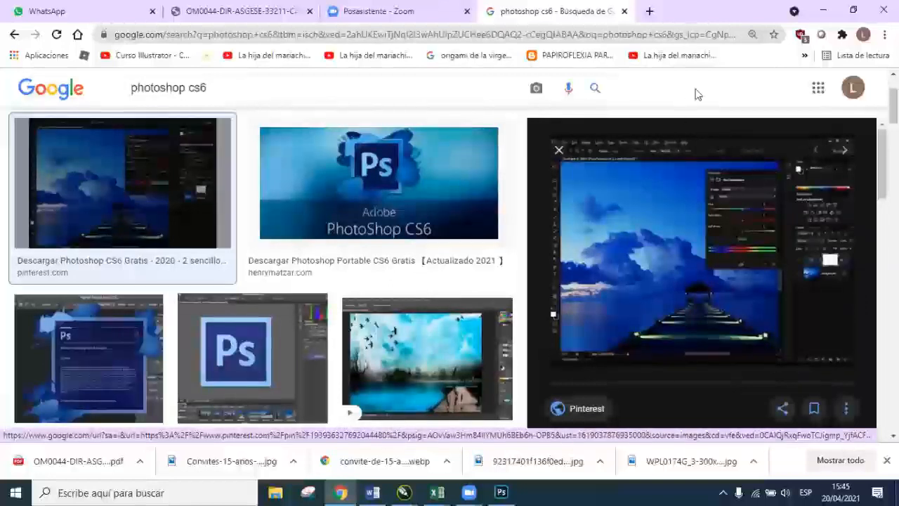
Step: View Photoshop's home screen, minimize it to the desktop and go back to the Chrome image results
{"action": "left_click", "coordinate": [826, 10]}
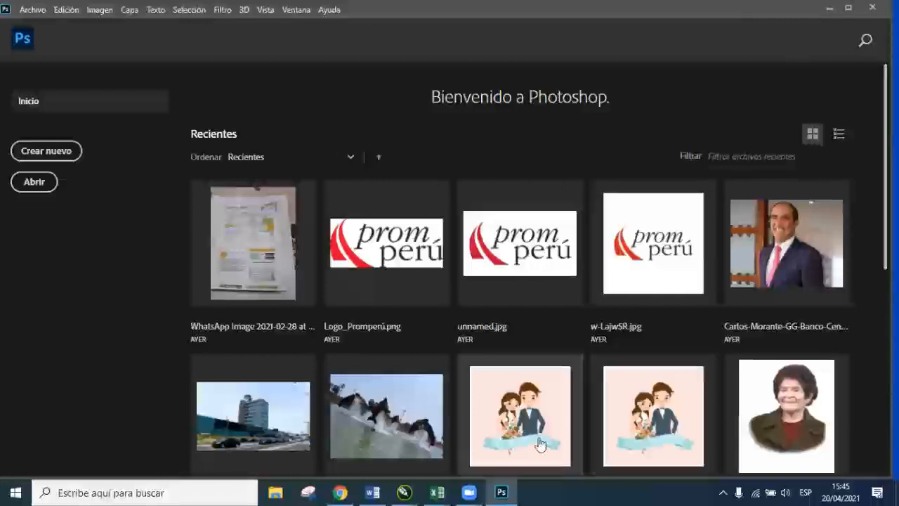
{"action": "left_click", "coordinate": [826, 8]}
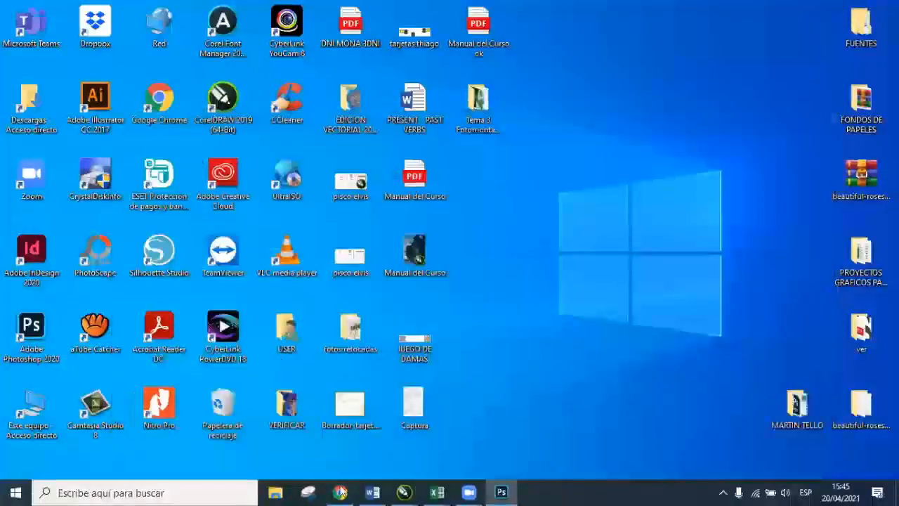
{"action": "left_click", "coordinate": [340, 492]}
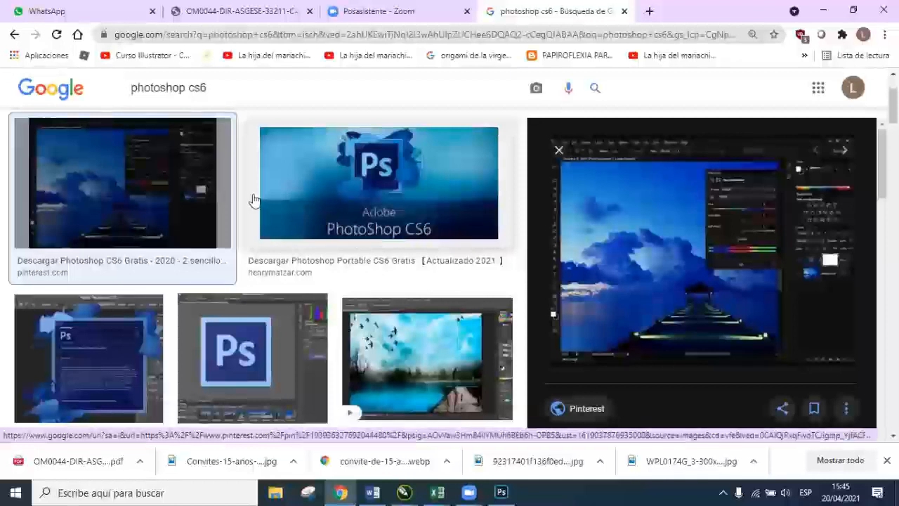
Step: Preview the Softonic "Adobe Photoshop CS6 update" screenshot among the image results
{"action": "scroll", "coordinate": [382, 283], "scroll_direction": "down", "scroll_amount": 3}
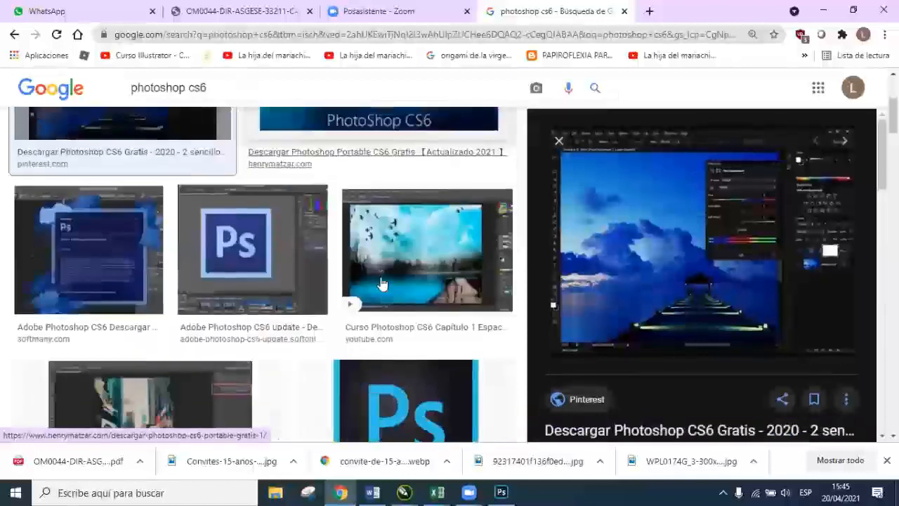
{"action": "scroll", "coordinate": [422, 285], "scroll_direction": "down", "scroll_amount": 1}
{"action": "left_click", "coordinate": [320, 211]}
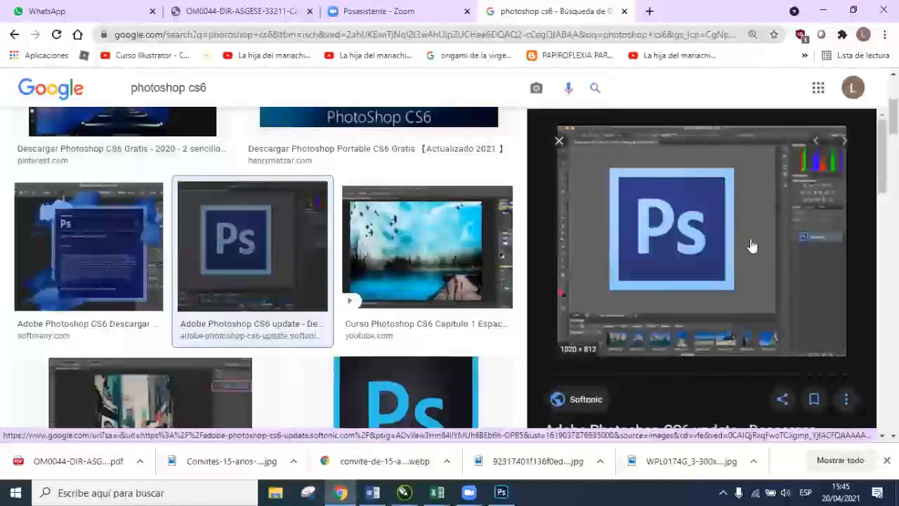
Step: Switch to Photoshop, open the 10.28.30 AM WhatsApp landscape photo without colour management and undock it into a floating window
{"action": "left_click", "coordinate": [501, 492]}
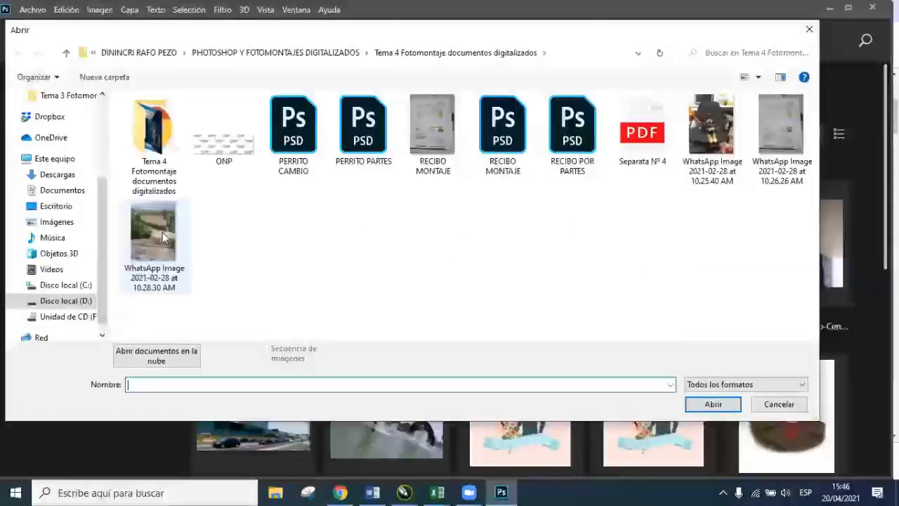
{"action": "double_click", "coordinate": [162, 231]}
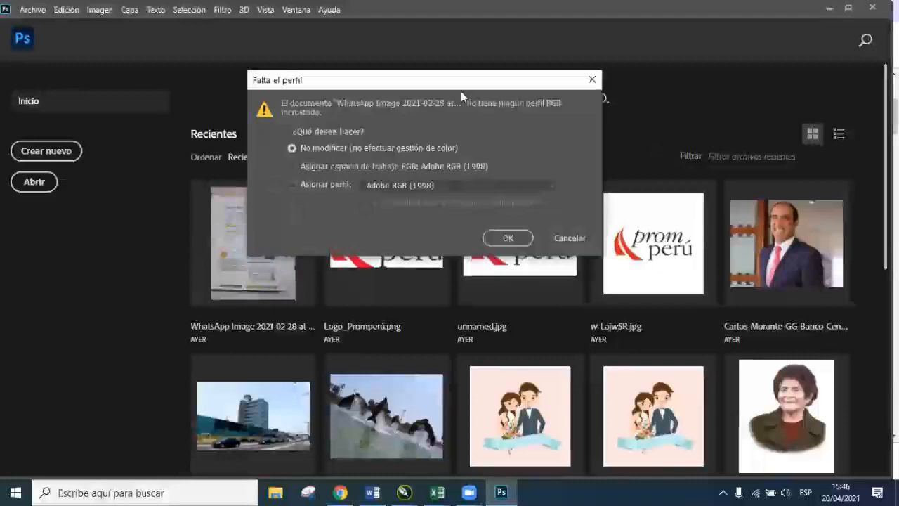
{"action": "left_click", "coordinate": [507, 237]}
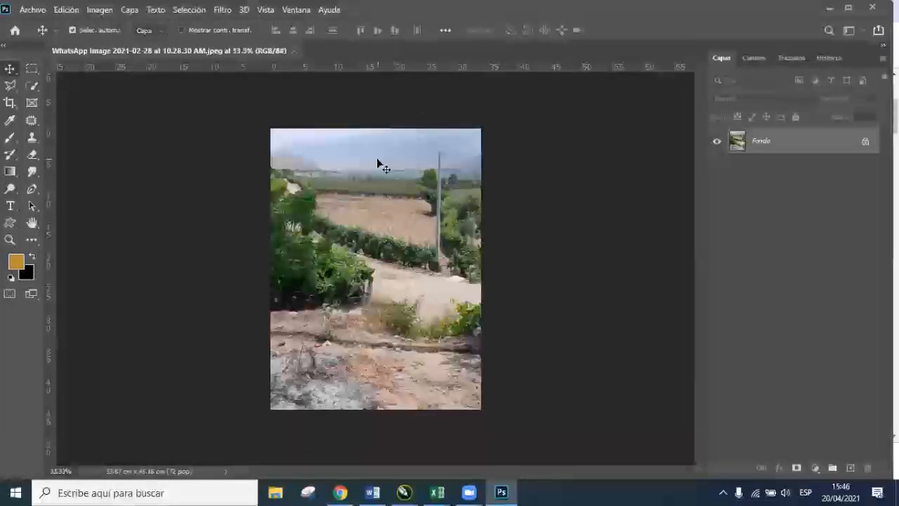
{"action": "mouse_move", "coordinate": [228, 50]}
{"action": "left_mouse_down"}
{"action": "mouse_move", "coordinate": [226, 66]}
{"action": "mouse_move", "coordinate": [205, 56]}
{"action": "mouse_move", "coordinate": [215, 58]}
{"action": "left_mouse_up"}
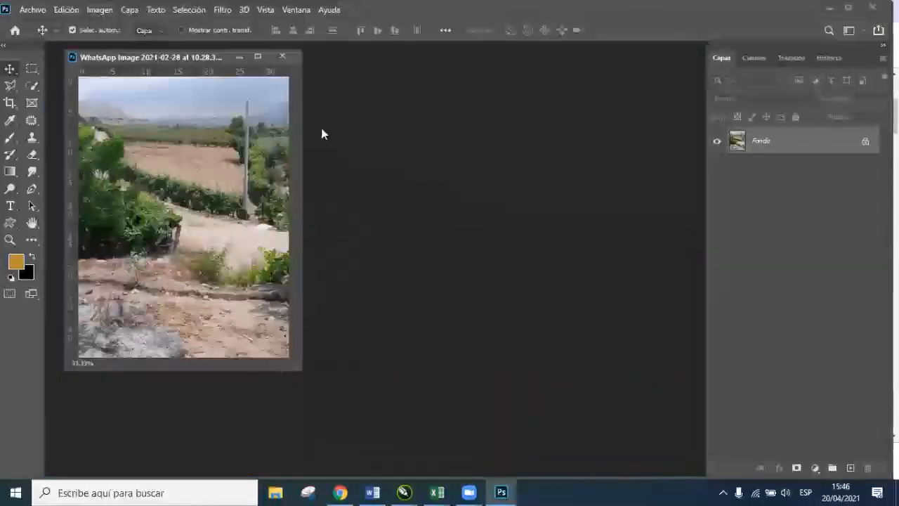
Step: Look at the CS6 screenshot in Chrome again, minimize the browser and close the landscape photo in Photoshop
{"action": "left_click", "coordinate": [345, 489]}
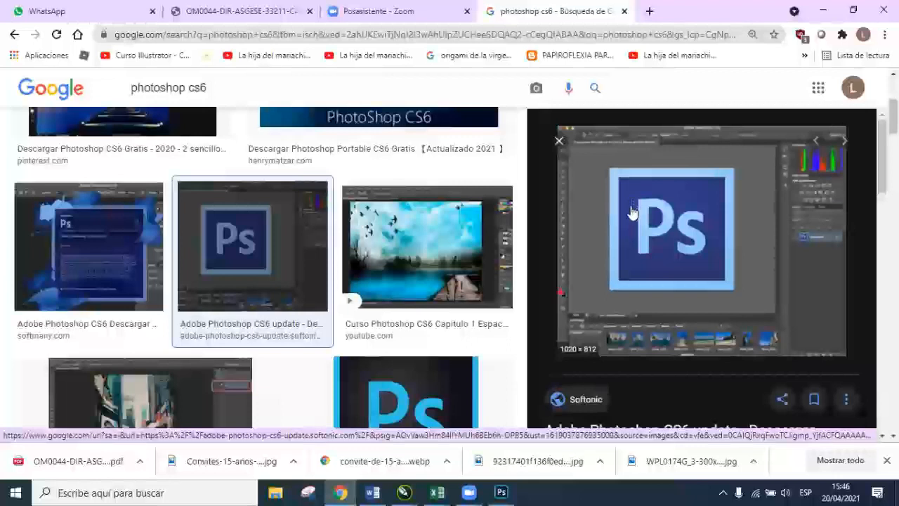
{"action": "left_click", "coordinate": [823, 15]}
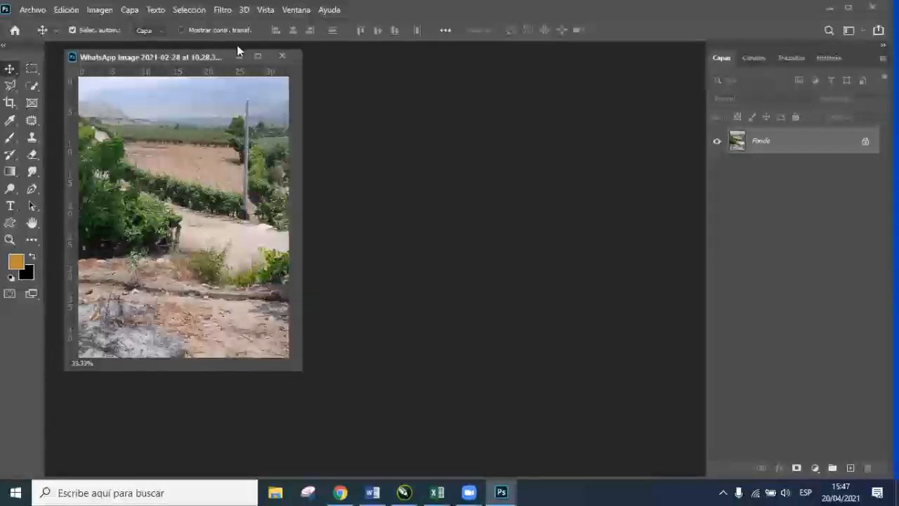
{"action": "left_click", "coordinate": [283, 56]}
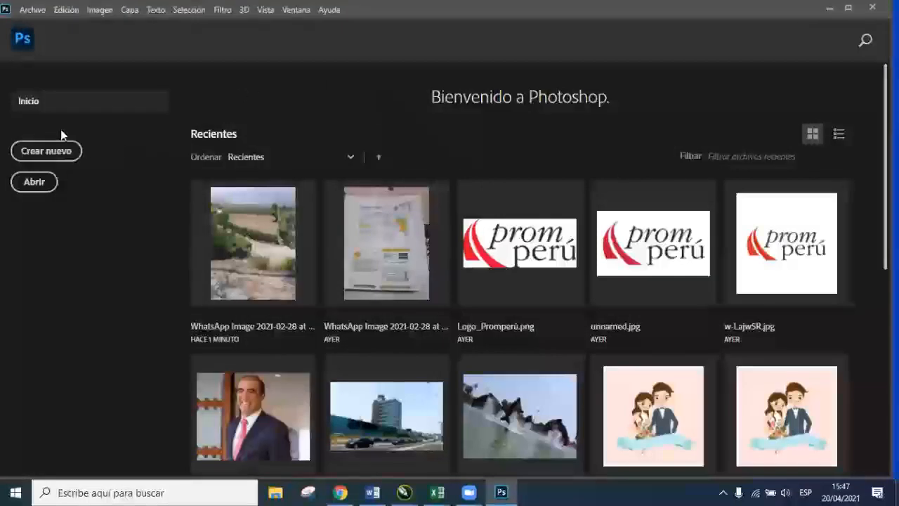
Step: Start a new document and look over the Foto and Imprimir blank document presets
{"action": "left_click", "coordinate": [46, 153]}
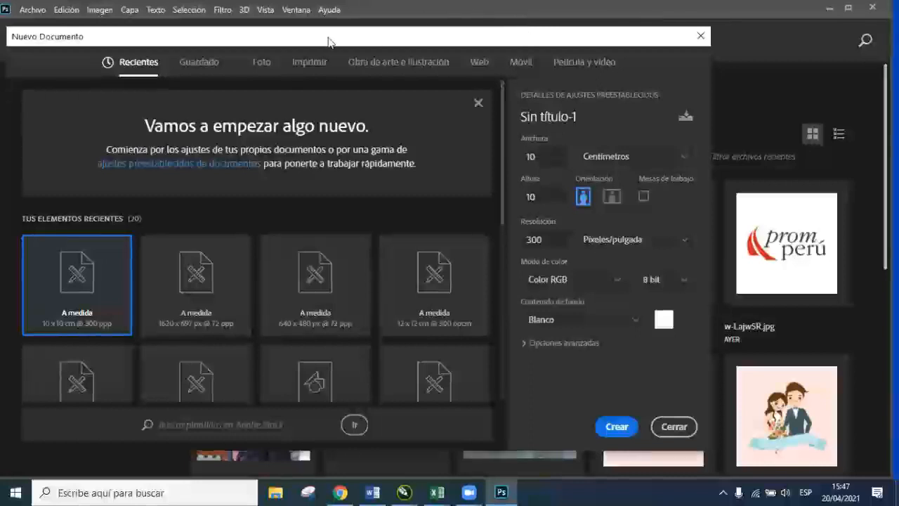
{"action": "left_click_drag", "start_coordinate": [327, 41], "coordinate": [379, 38]}
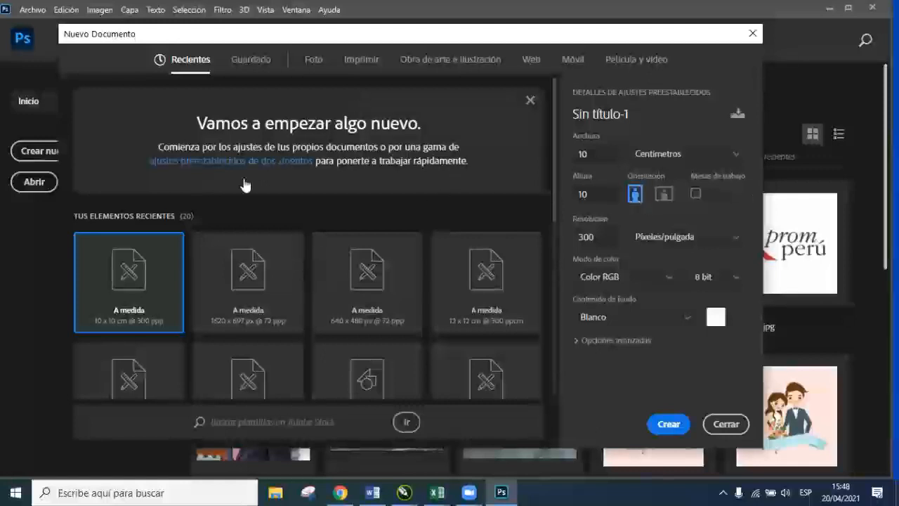
{"action": "left_click", "coordinate": [311, 62]}
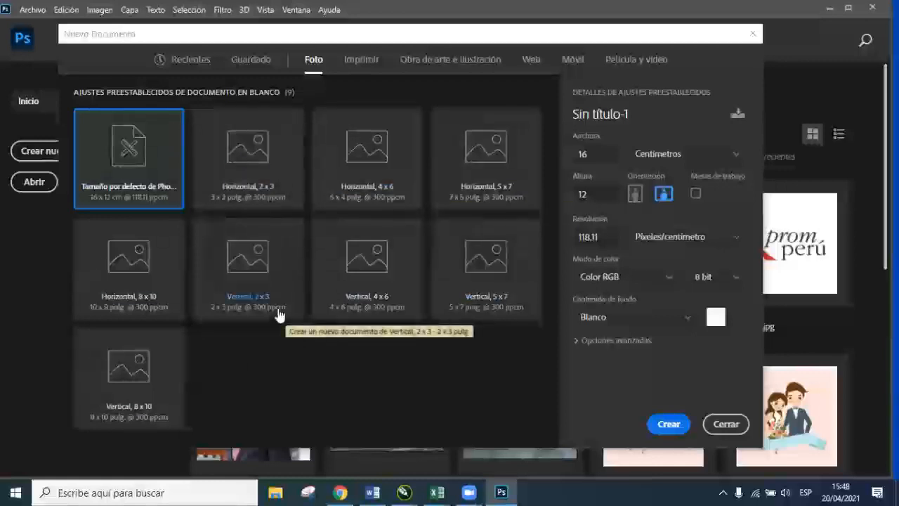
{"action": "left_click", "coordinate": [371, 69]}
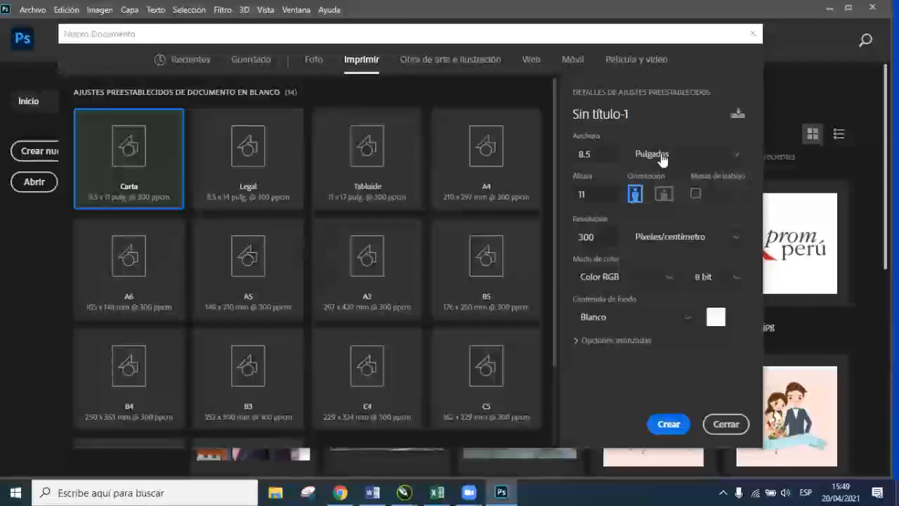
Step: Compare the dimensions of the Carta, Legal, Tabloide and A4 print presets
{"action": "left_click_drag", "start_coordinate": [595, 152], "coordinate": [566, 153]}
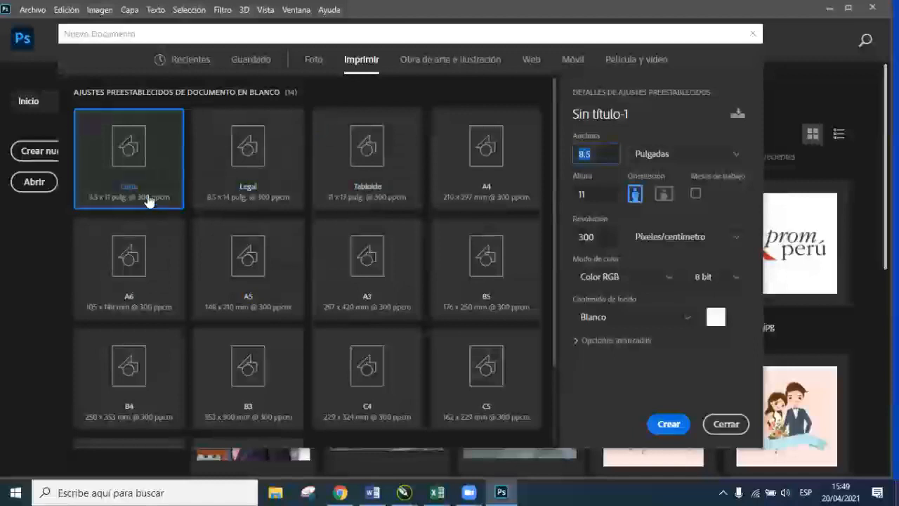
{"action": "left_click", "coordinate": [131, 173]}
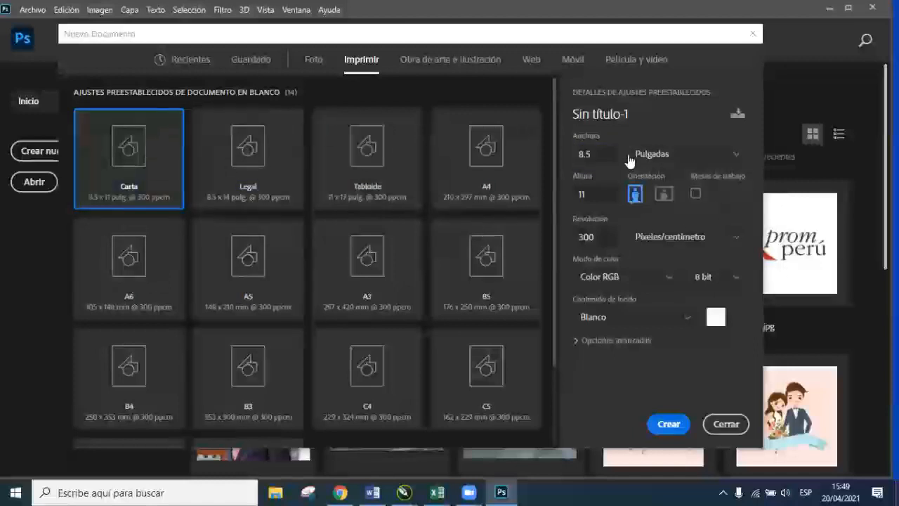
{"action": "left_click", "coordinate": [258, 169]}
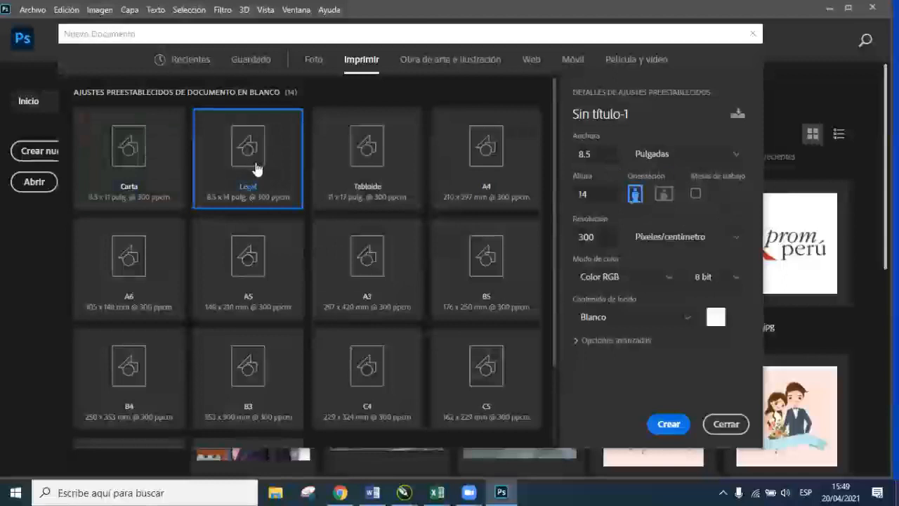
{"action": "left_click", "coordinate": [389, 165]}
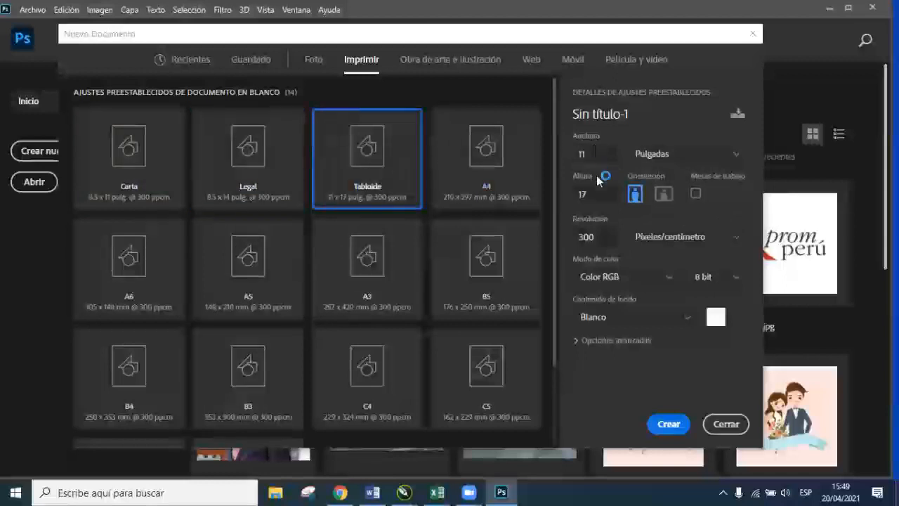
{"action": "left_click", "coordinate": [484, 165]}
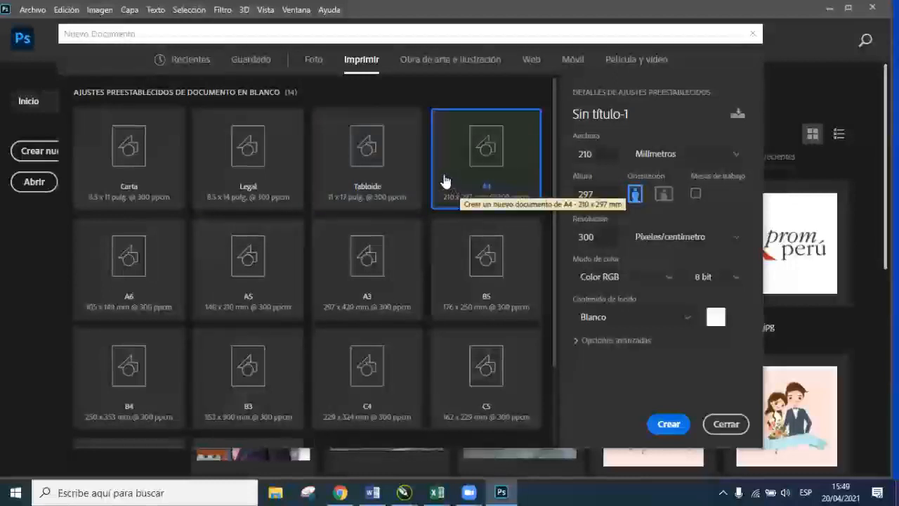
Step: Select the Legal print preset and change its width unit to centimetres
{"action": "left_click", "coordinate": [250, 186]}
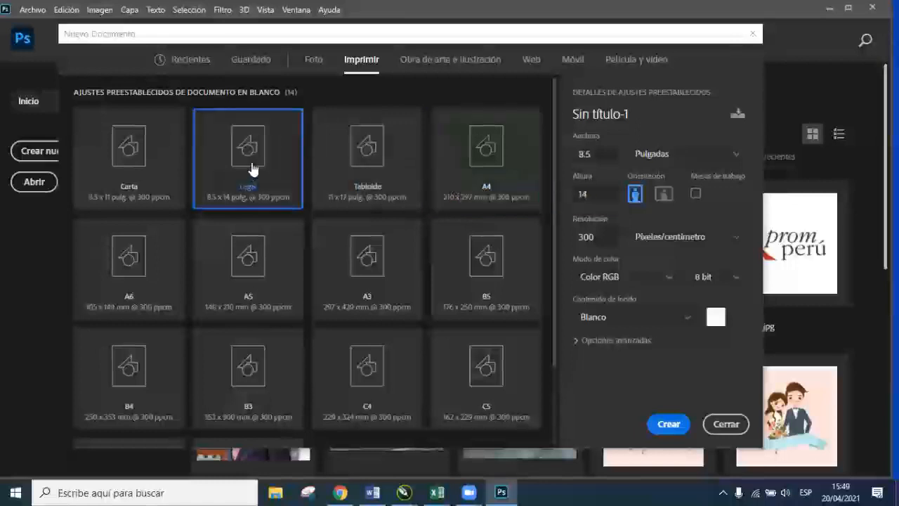
{"action": "left_click", "coordinate": [703, 161]}
{"action": "left_click", "coordinate": [679, 223]}
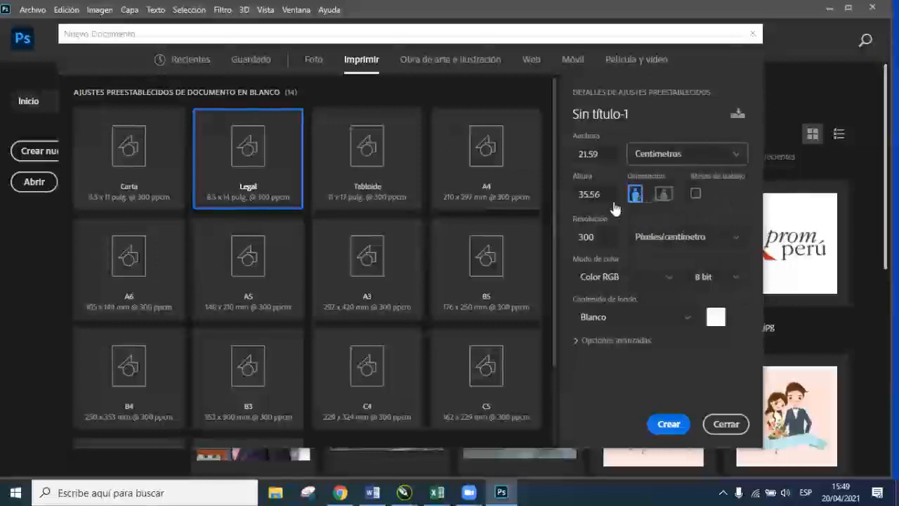
Step: Switch from the A4 to the A5 print preset, with centimetres as the unit and landscape orientation
{"action": "left_click", "coordinate": [482, 158]}
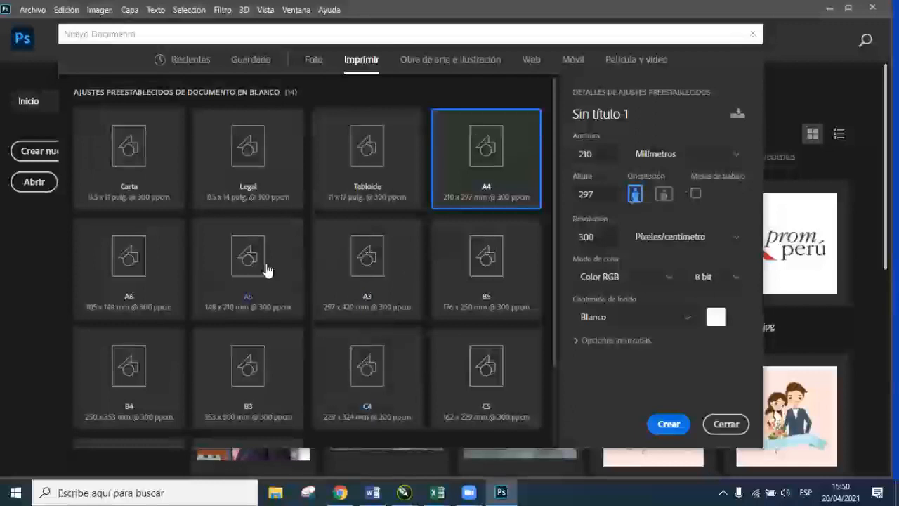
{"action": "left_click", "coordinate": [238, 271]}
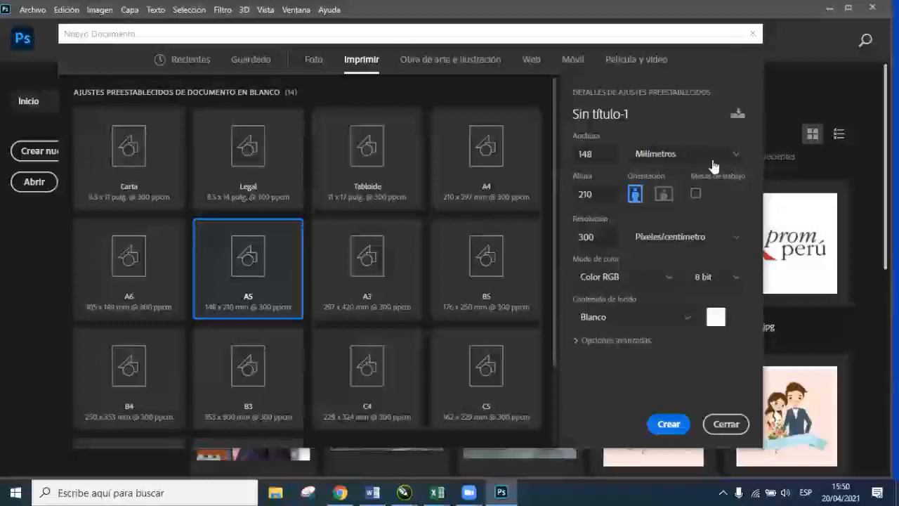
{"action": "left_click", "coordinate": [669, 158]}
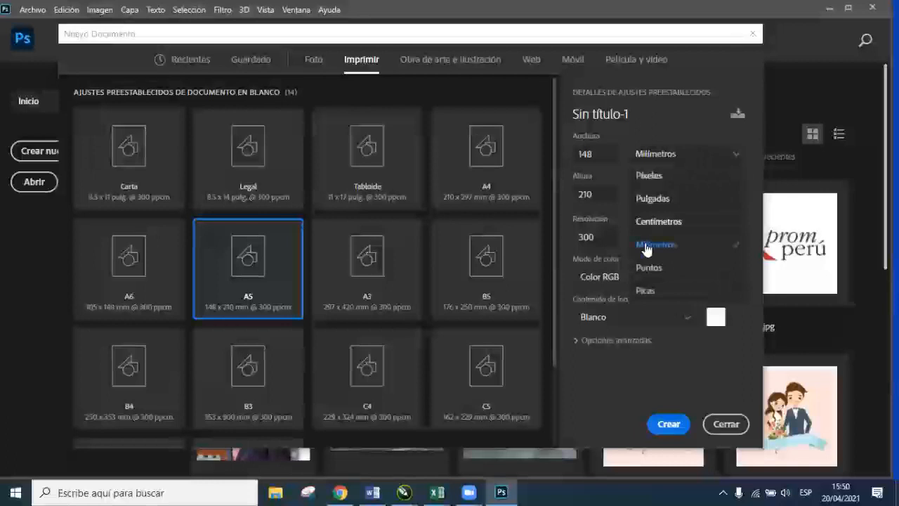
{"action": "left_click", "coordinate": [659, 221]}
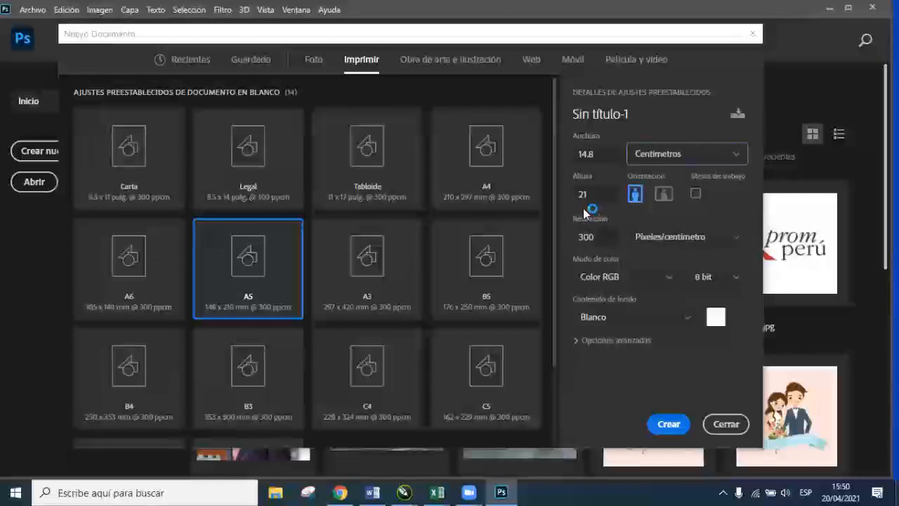
{"action": "left_click", "coordinate": [664, 194]}
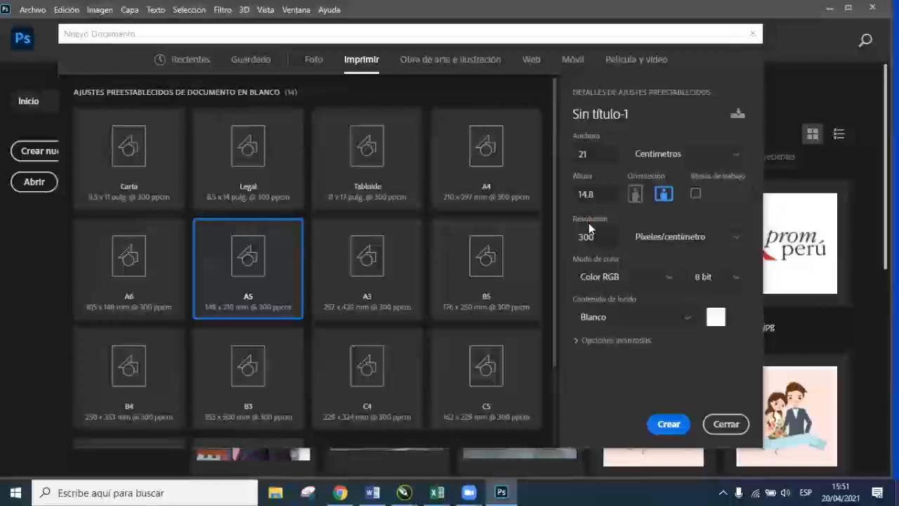
Step: Set the new document's resolution to 72
{"action": "left_click", "coordinate": [599, 238]}
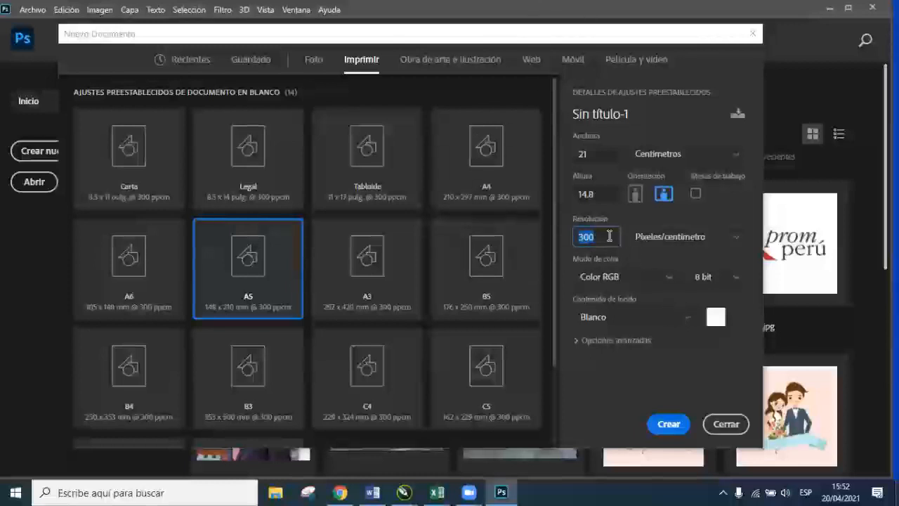
{"action": "left_click", "coordinate": [606, 236]}
{"action": "key", "text": "BackSpace"}
{"action": "key", "text": "BackSpace"}
{"action": "key", "text": "BackSpace"}
{"action": "type", "text": "72"}
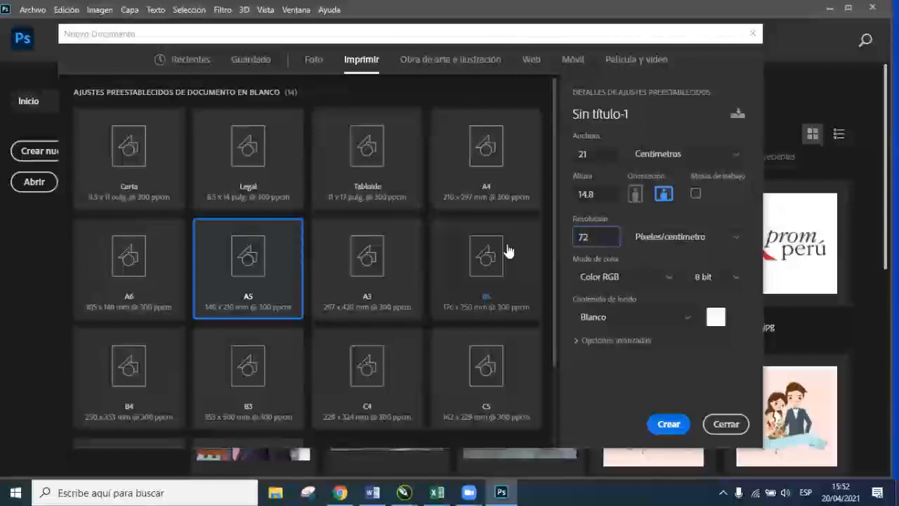
Step: Change the new document's resolution back to 300
{"action": "key", "text": "BackSpace"}
{"action": "key", "text": "BackSpace"}
{"action": "type", "text": "300"}
Step: Switch to Chrome and search Google Images for "resolucion de ingres"
{"action": "left_click", "coordinate": [341, 493]}
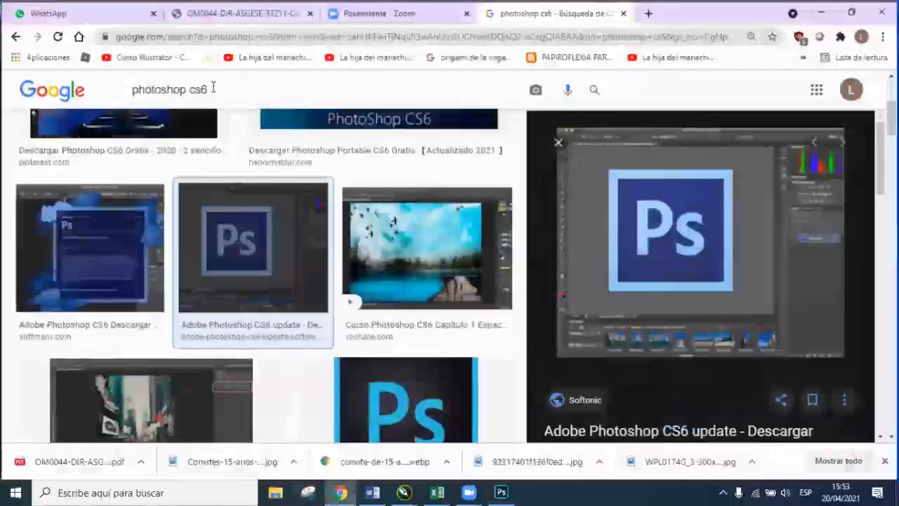
{"action": "type", "text": "re"}
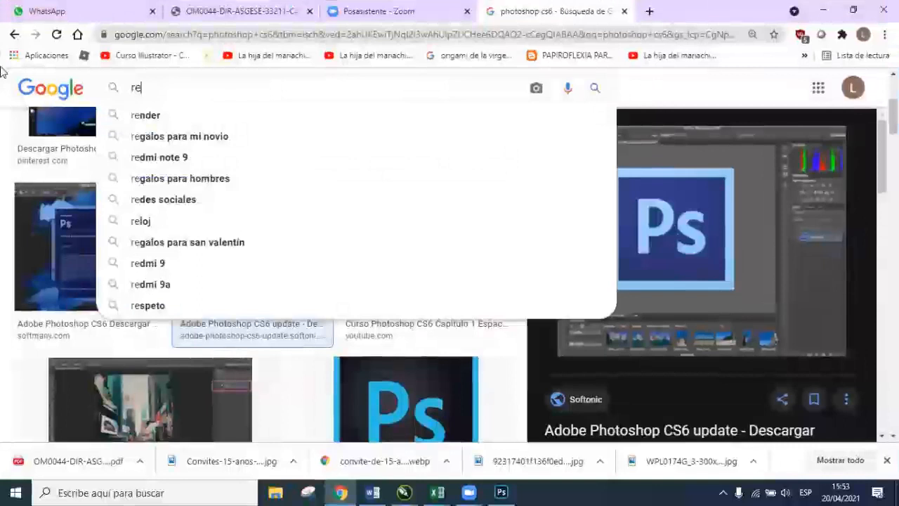
{"action": "type", "text": "su"}
{"action": "type", "text": "lu"}
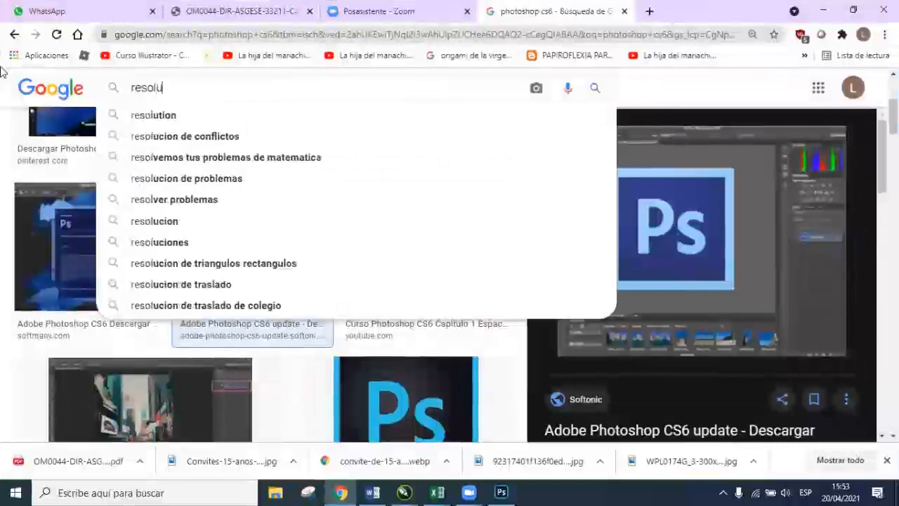
{"action": "type", "text": "cion de ingres"}
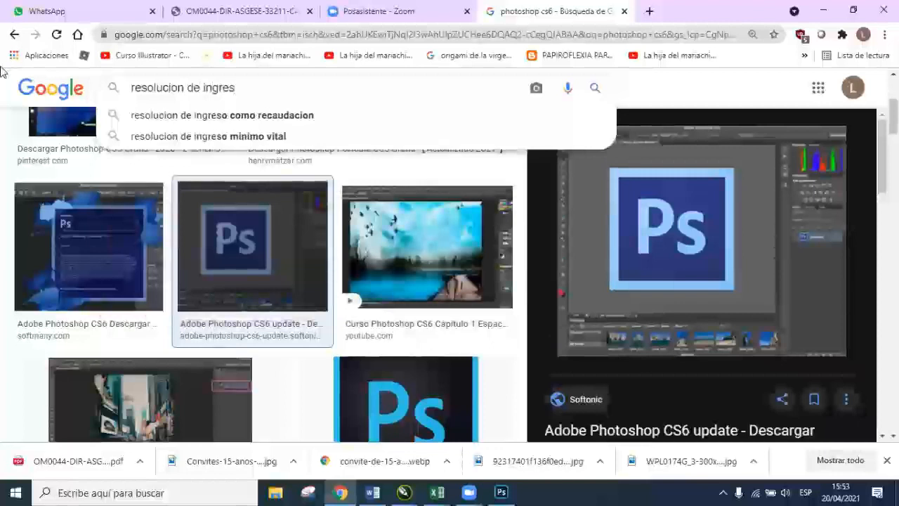
{"action": "key", "text": "Return"}
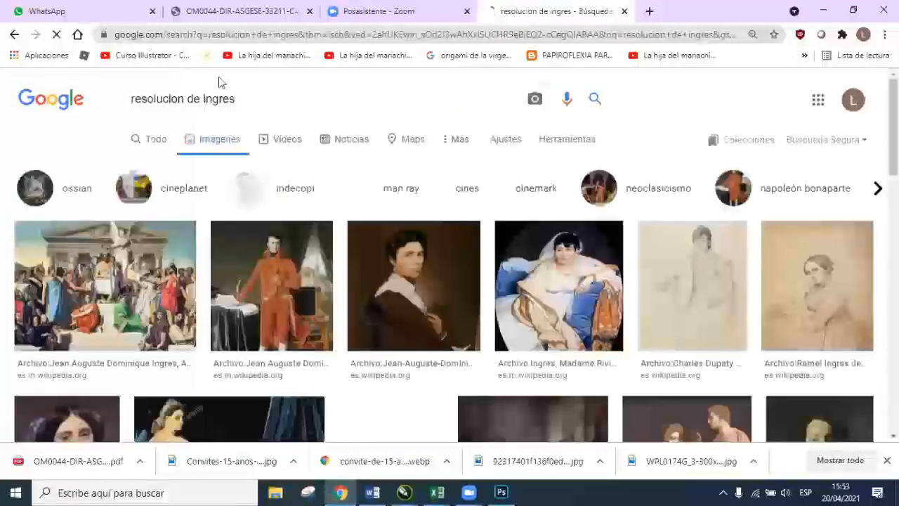
Step: Extend the image search to "resolucion de ingreso en photoshop" and preview the YouTube result about which resolution to use
{"action": "left_click", "coordinate": [256, 101]}
{"action": "type", "text": "o"}
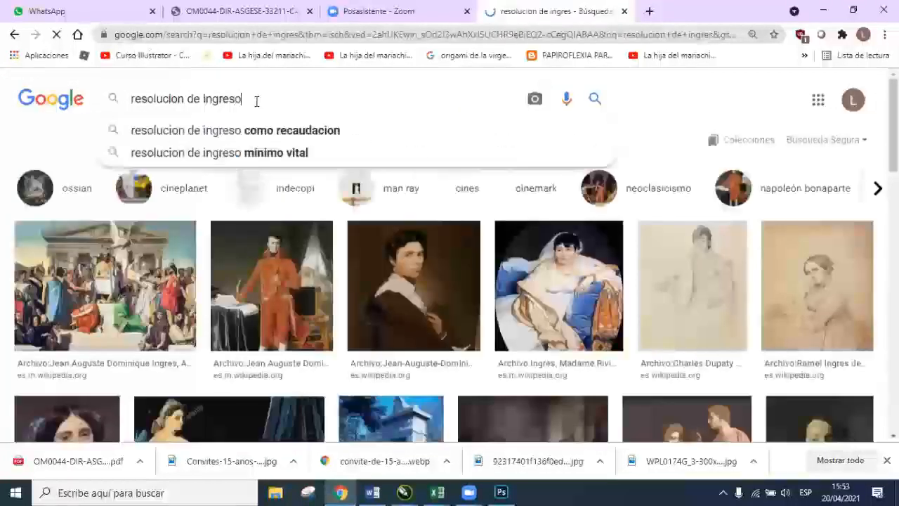
{"action": "type", "text": " en"}
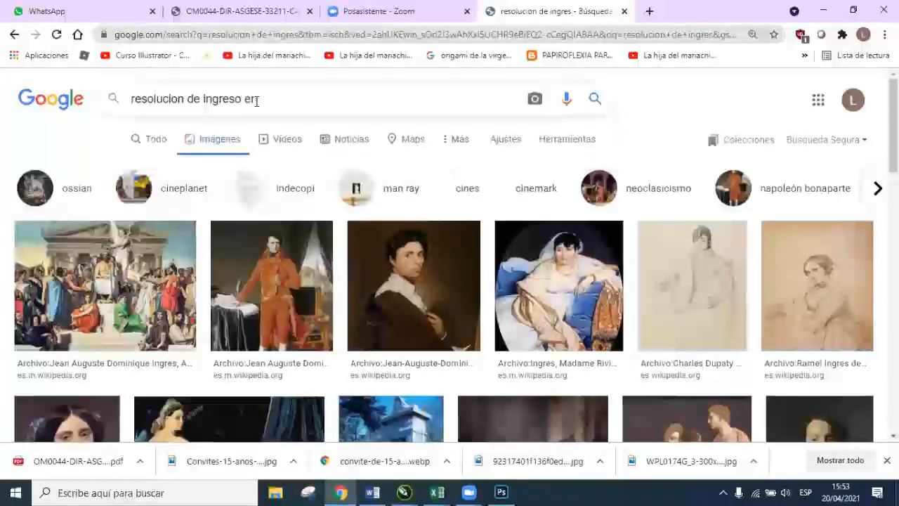
{"action": "type", "text": " photoshop"}
{"action": "key", "text": "Return"}
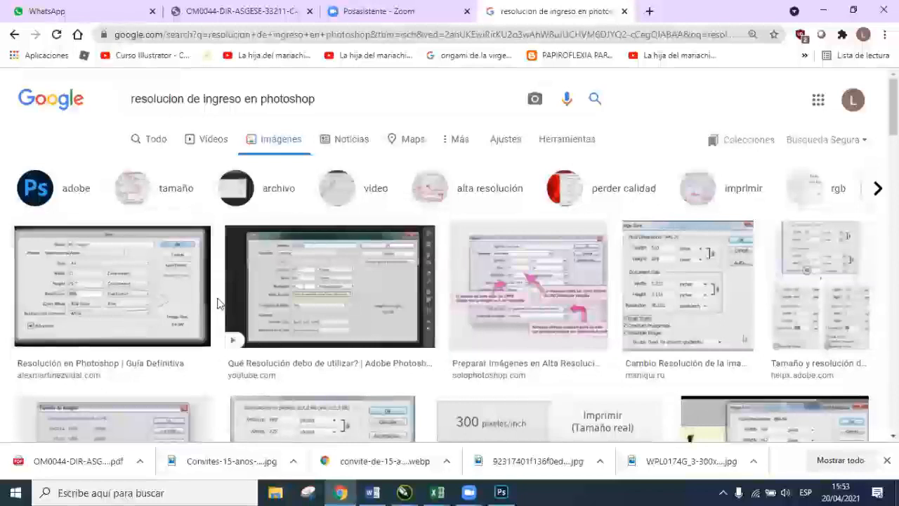
{"action": "left_click_drag", "start_coordinate": [169, 282], "coordinate": [172, 271]}
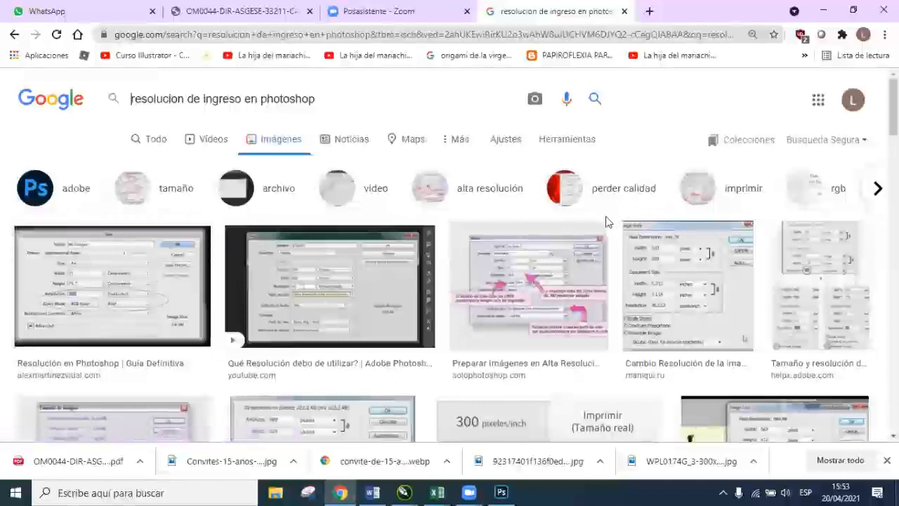
{"action": "left_click", "coordinate": [357, 295]}
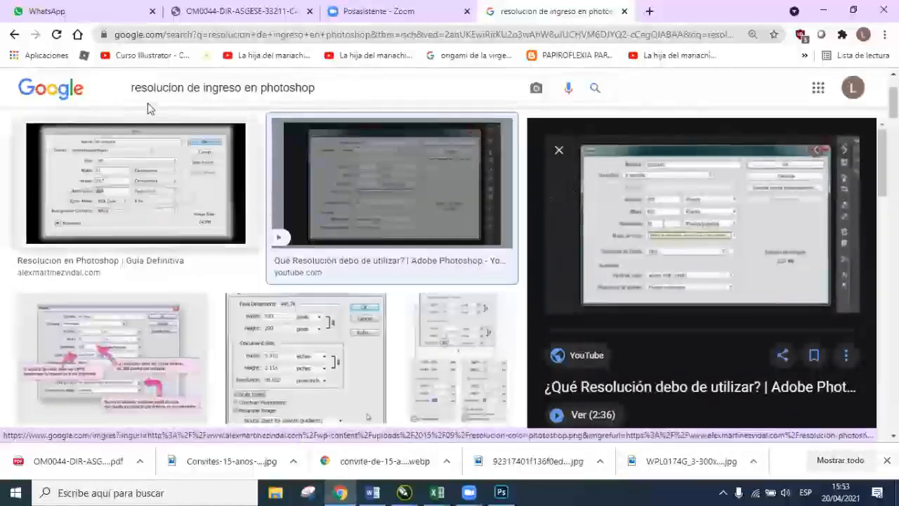
Step: Search Google Images for "resolucion de salida para impresion" and preview the "Curso de Imagen Digital" printer diagram result
{"action": "left_click_drag", "start_coordinate": [318, 87], "coordinate": [205, 88]}
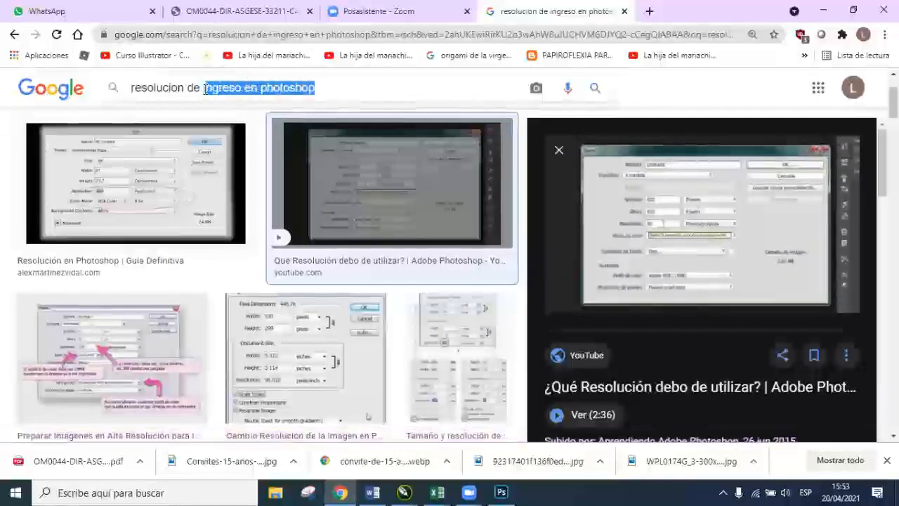
{"action": "key", "text": "BackSpace"}
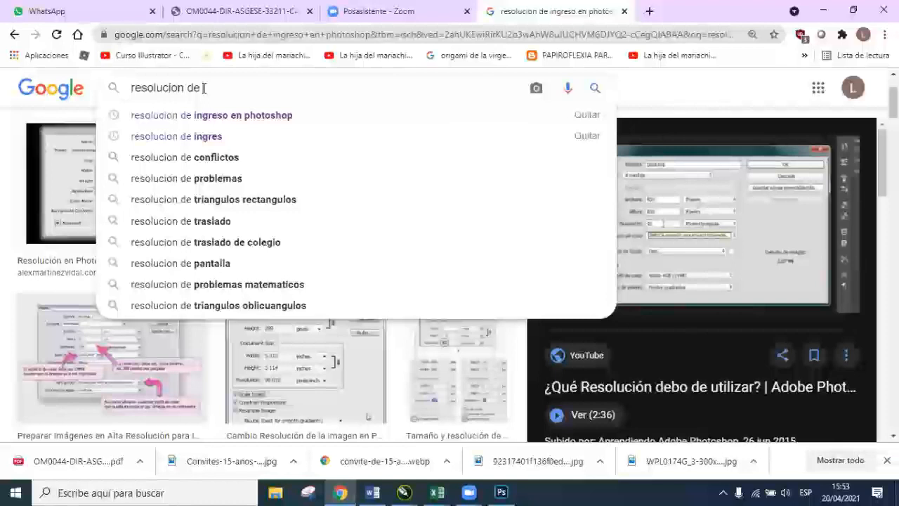
{"action": "type", "text": "salida"}
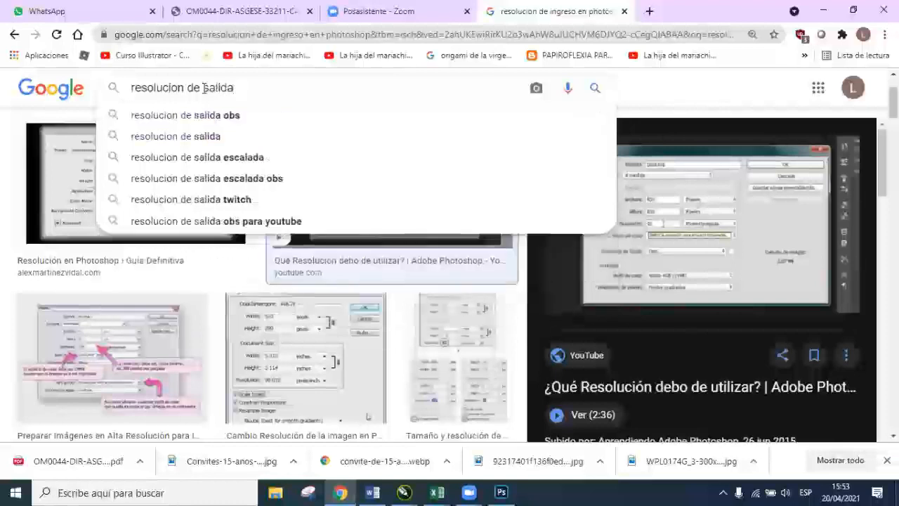
{"action": "type", "text": " para impresion"}
{"action": "key", "text": "Return"}
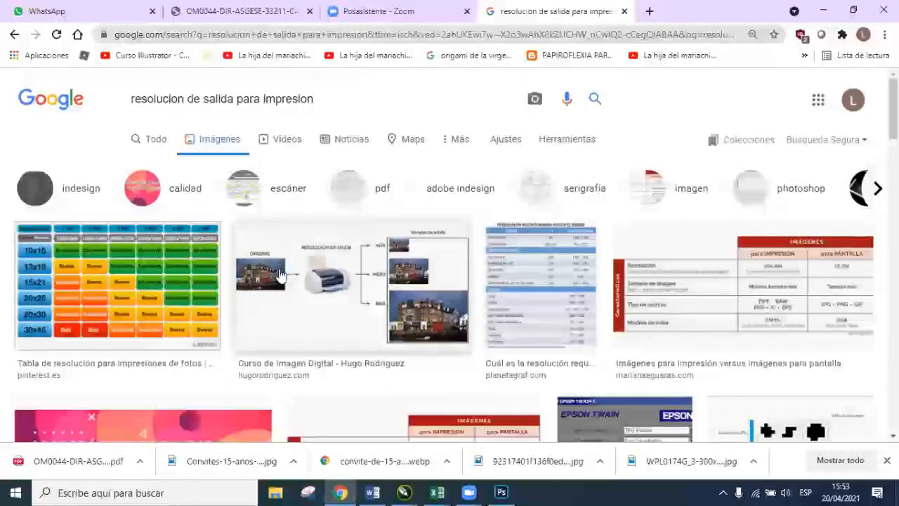
{"action": "left_click", "coordinate": [279, 274]}
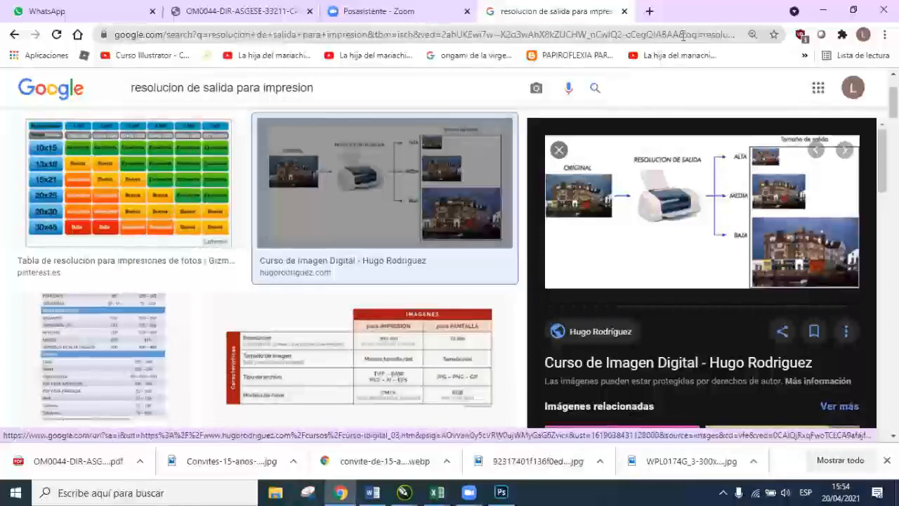
Step: Switch to Photoshop and review the resolution unit and background content options for the new document, leaving both settings as they are
{"action": "left_click_drag", "start_coordinate": [603, 406], "coordinate": [591, 460]}
{"action": "left_click", "coordinate": [503, 492]}
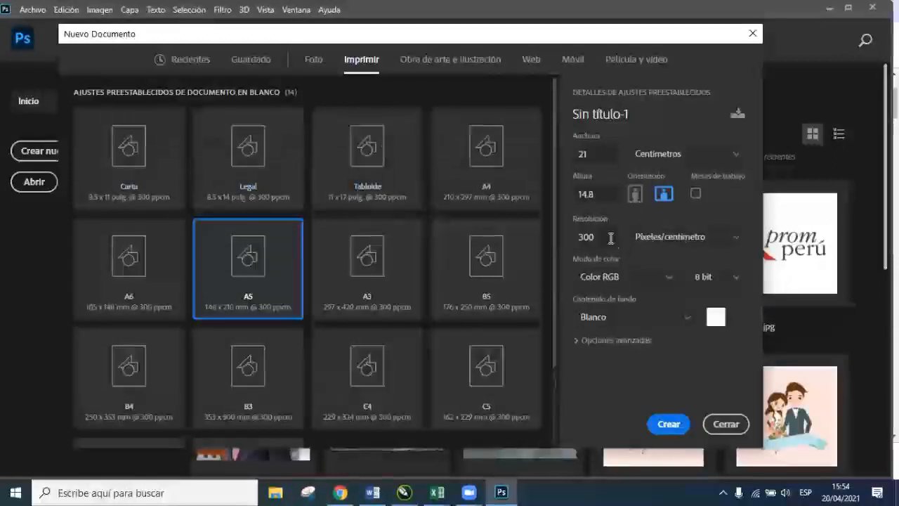
{"action": "left_click", "coordinate": [646, 241]}
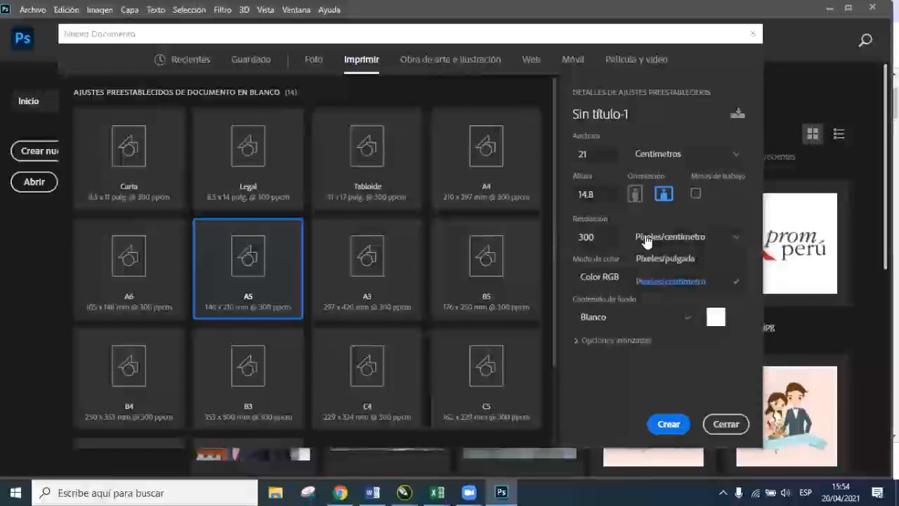
{"action": "left_click", "coordinate": [687, 356]}
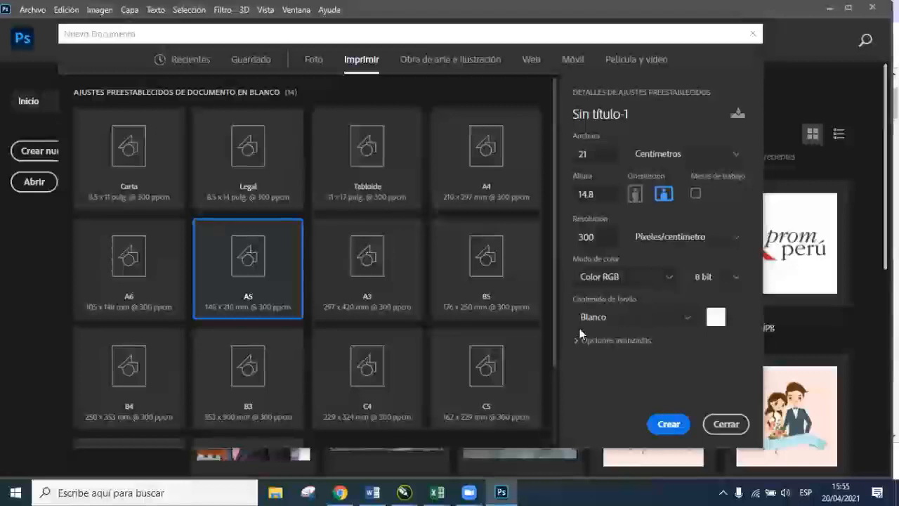
{"action": "left_click", "coordinate": [678, 320]}
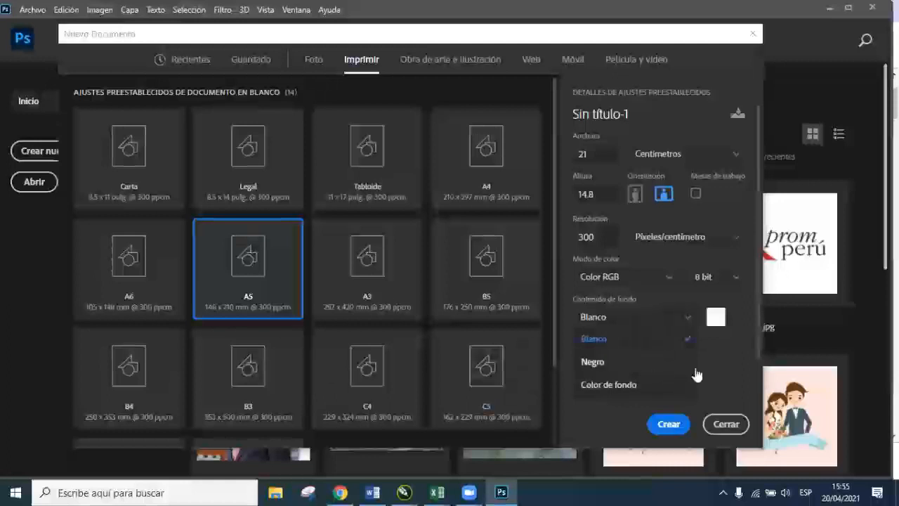
{"action": "left_click", "coordinate": [730, 366]}
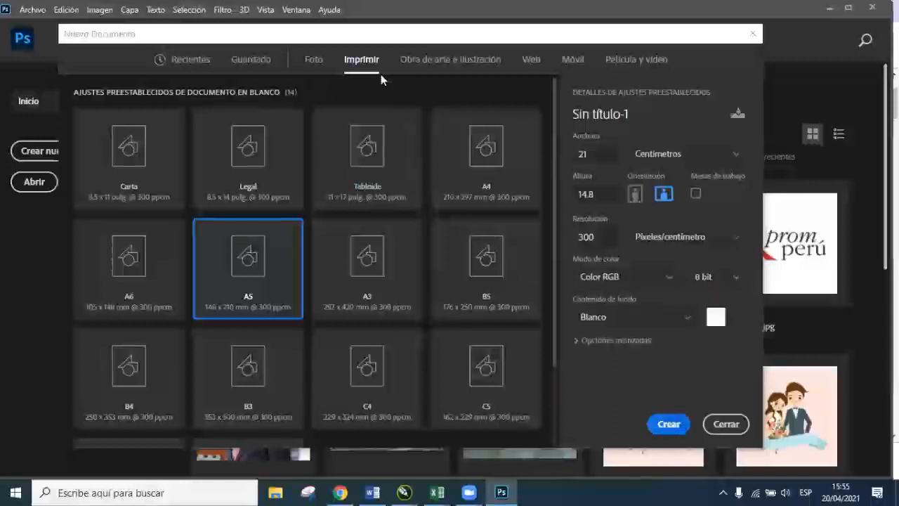
Step: Review the new document presets for Foto and the full list of presets for Imprimir
{"action": "left_click", "coordinate": [315, 61]}
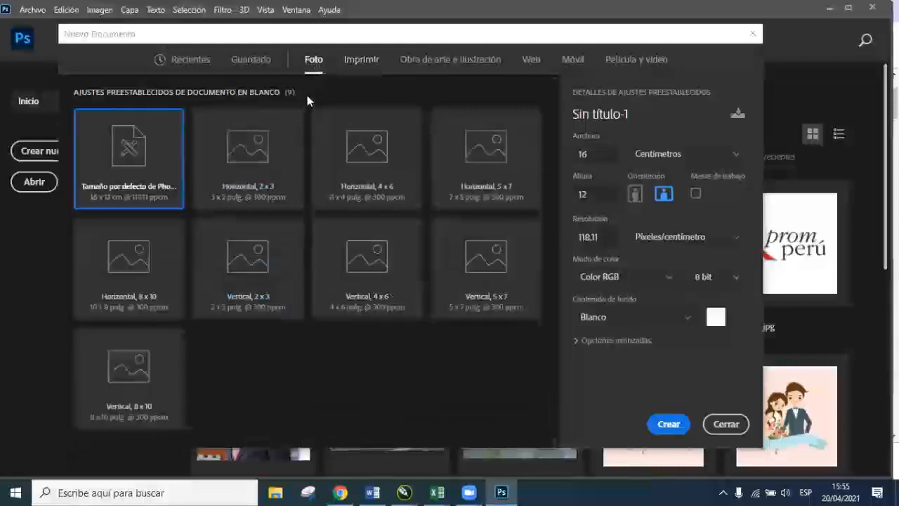
{"action": "left_click", "coordinate": [364, 63]}
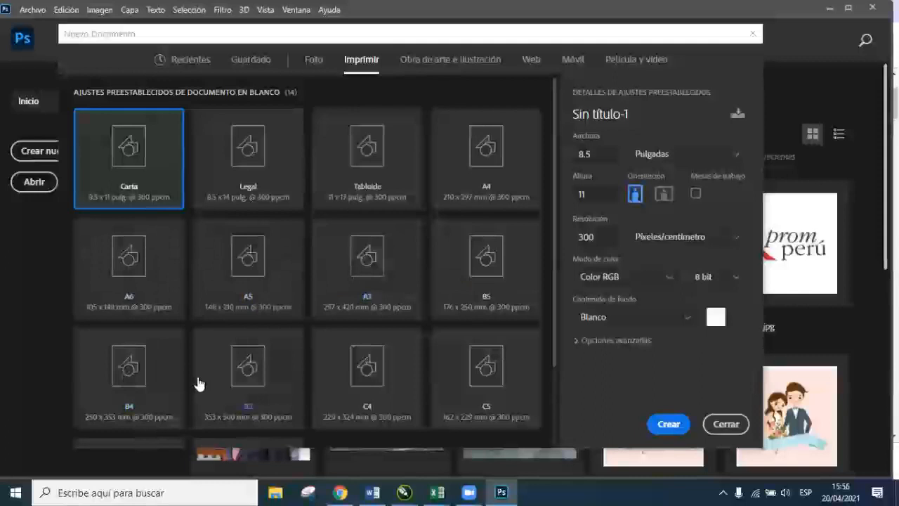
{"action": "scroll", "coordinate": [490, 386], "scroll_direction": "down", "scroll_amount": 2}
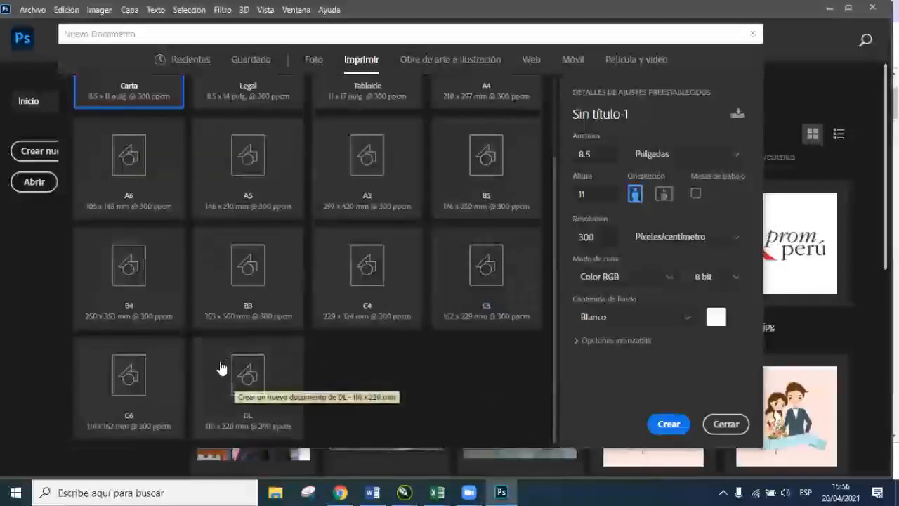
{"action": "scroll", "coordinate": [363, 323], "scroll_direction": "up", "scroll_amount": 2}
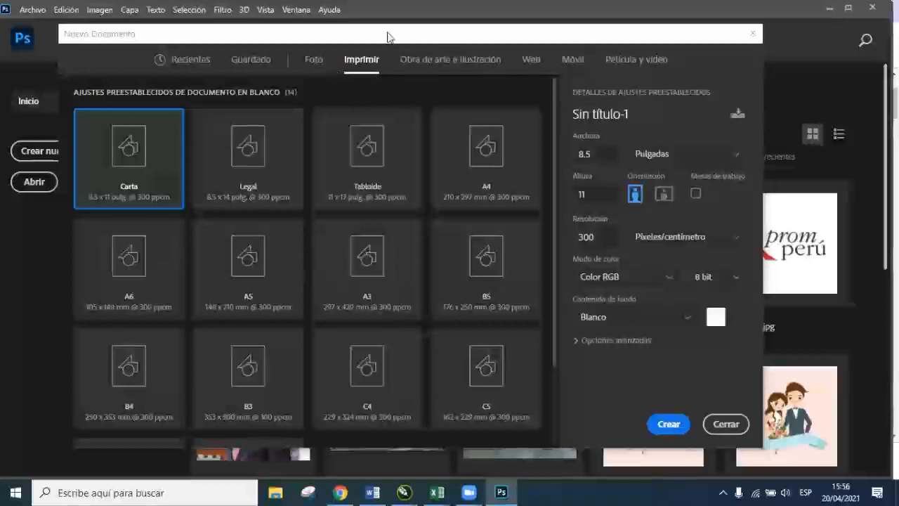
Step: Review the new document presets for Obra de arte e ilustración, Web, Móvil, and Película y vídeo
{"action": "left_click", "coordinate": [479, 60]}
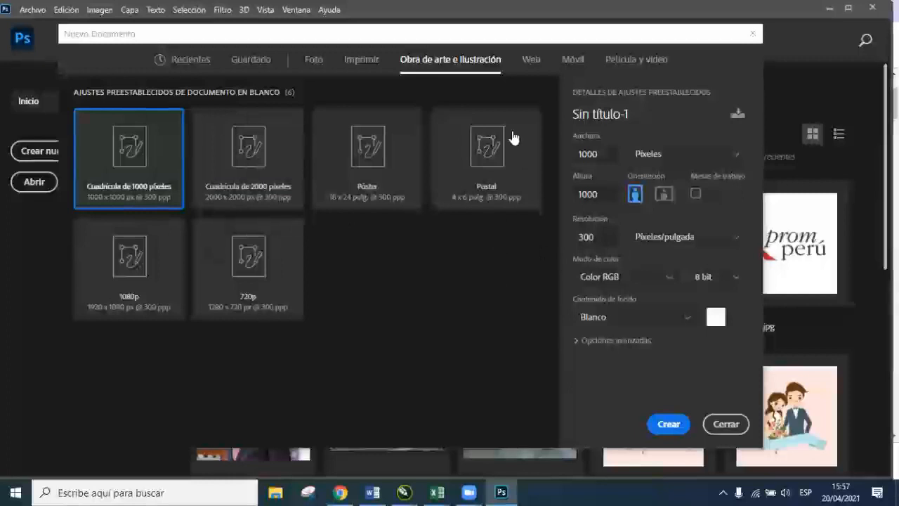
{"action": "left_click", "coordinate": [531, 62]}
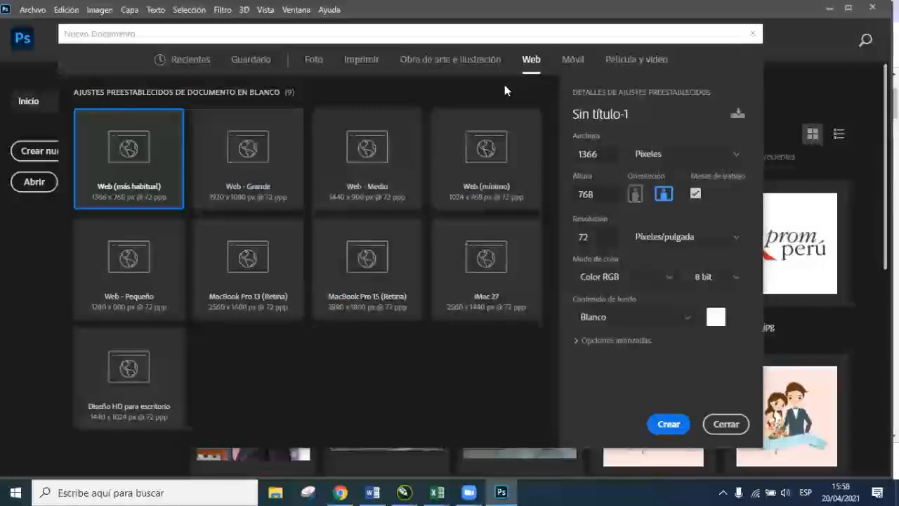
{"action": "left_click", "coordinate": [573, 61]}
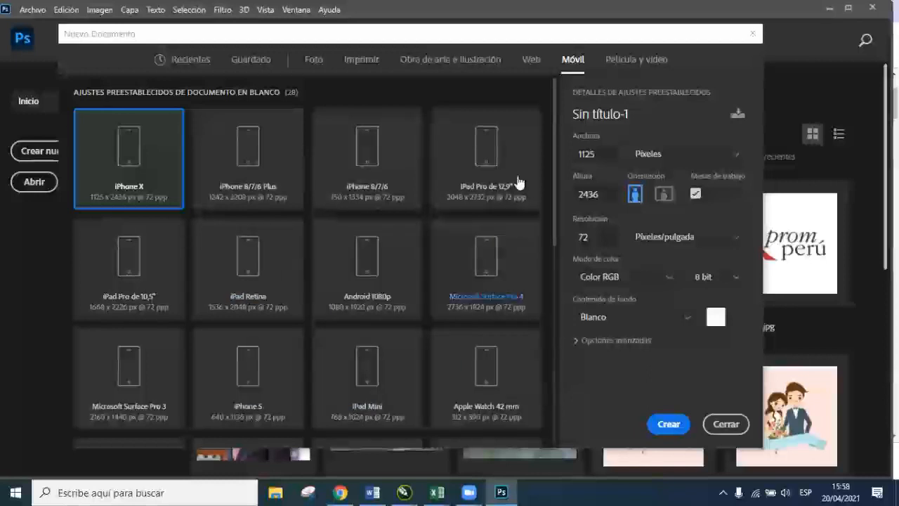
{"action": "left_click", "coordinate": [627, 61]}
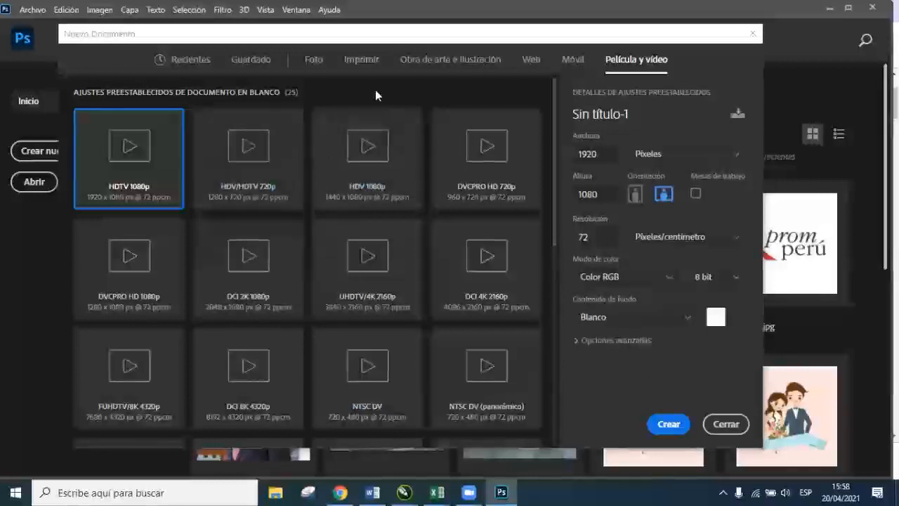
Step: Create a new document from the A4 print preset, 210 x 297 mm at 300 pixels/centimetre in RGB with a white background
{"action": "left_click", "coordinate": [361, 63]}
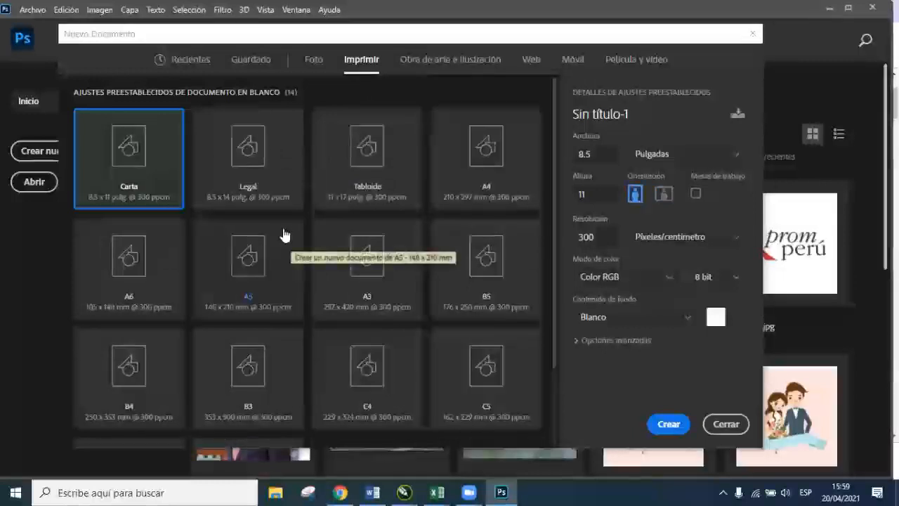
{"action": "left_click", "coordinate": [490, 168]}
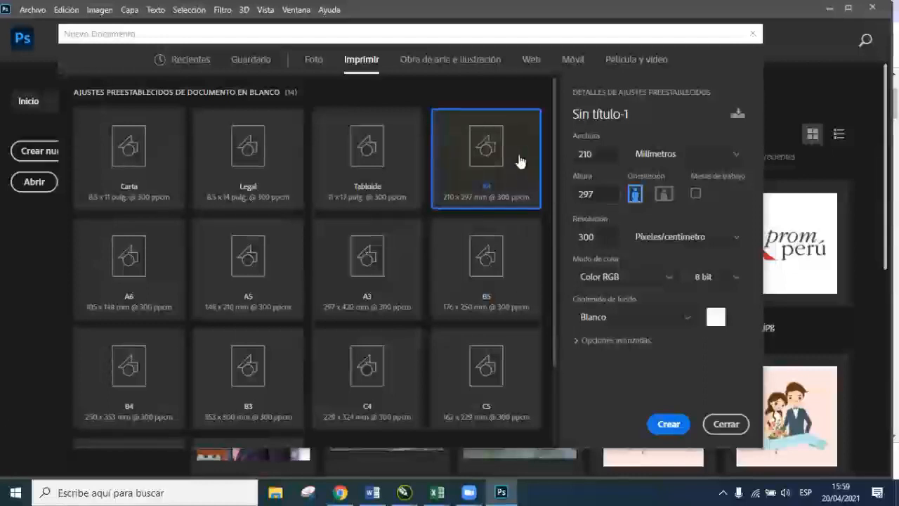
{"action": "left_click", "coordinate": [671, 422]}
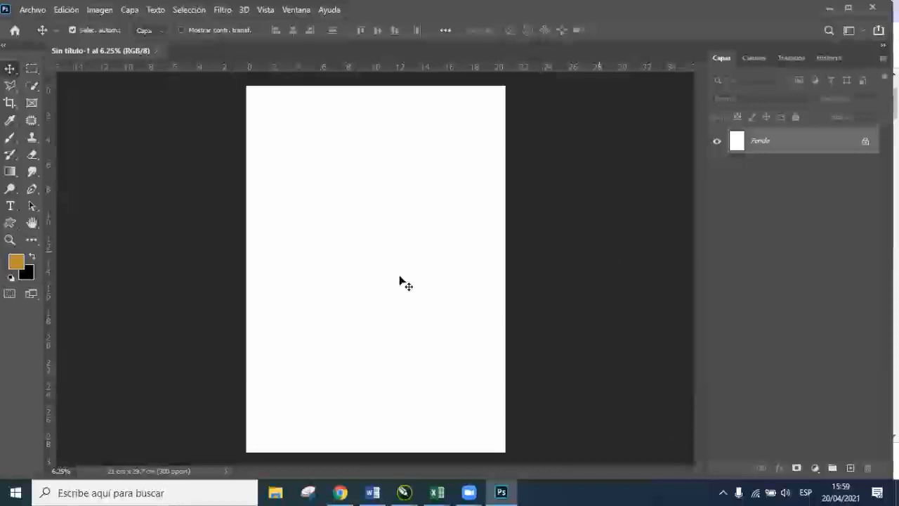
Step: Undock the blank document into a floating window and place it in the work area beside the toolbox
{"action": "left_click_drag", "start_coordinate": [123, 51], "coordinate": [255, 54]}
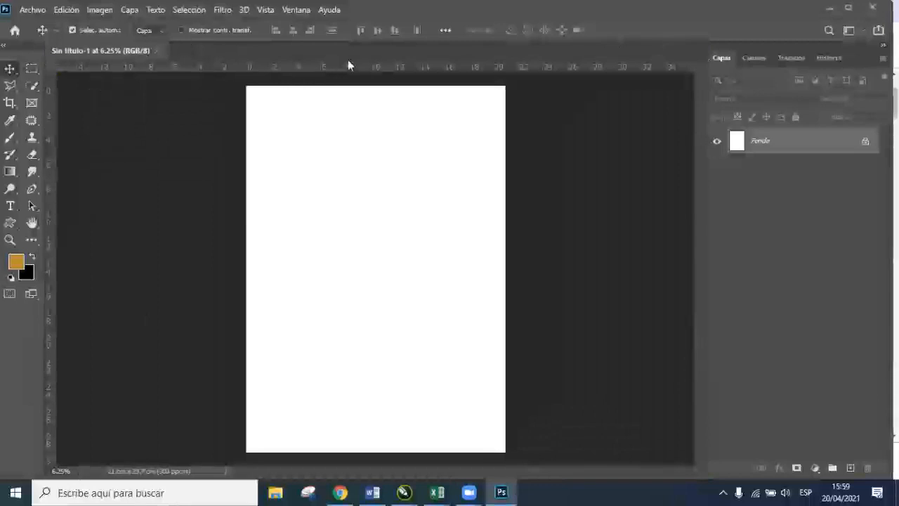
{"action": "left_click_drag", "start_coordinate": [111, 55], "coordinate": [148, 77]}
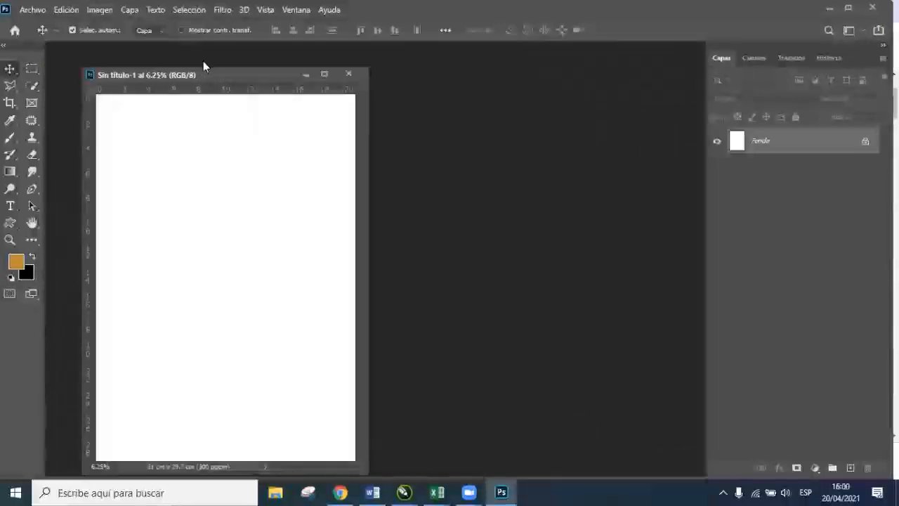
{"action": "left_click_drag", "start_coordinate": [208, 74], "coordinate": [301, 66]}
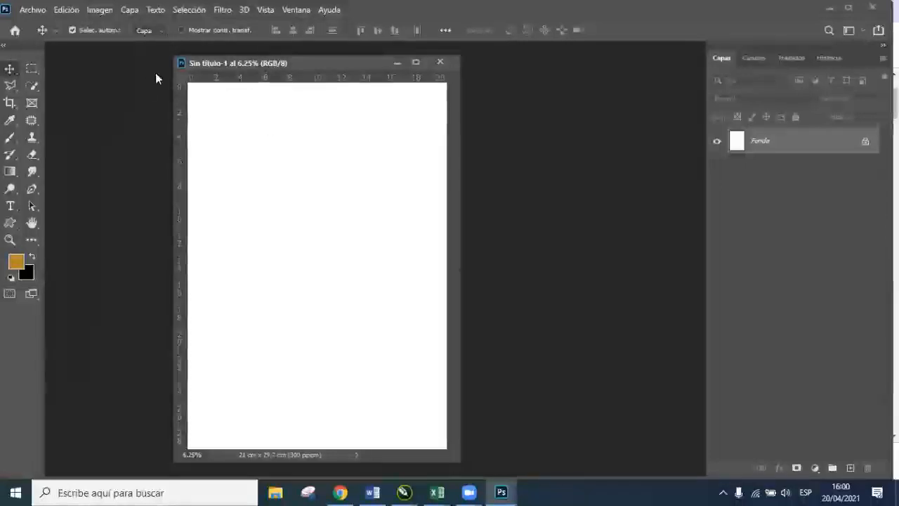
{"action": "left_click_drag", "start_coordinate": [215, 68], "coordinate": [188, 72]}
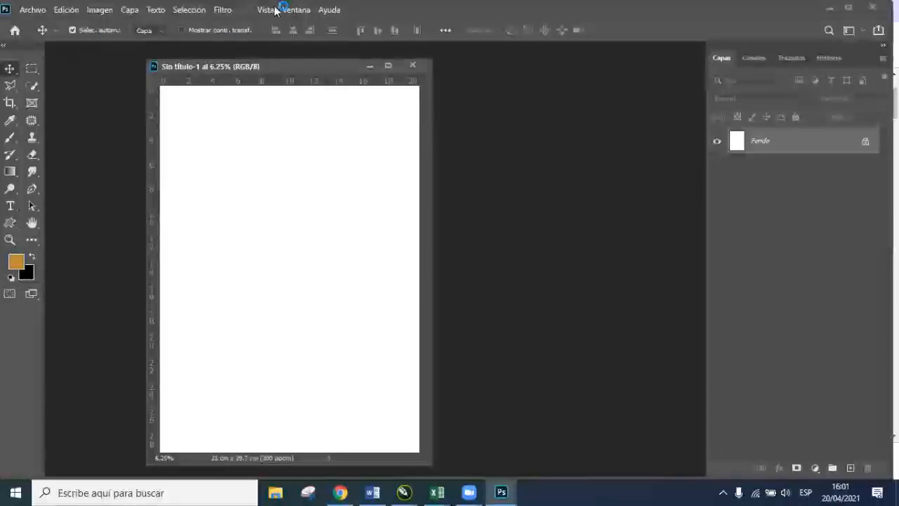
Step: Save the document on the computer's Escritorio folder as "ejemplo" in Photoshop PSD format, and move its window closer to the toolbox
{"action": "left_click", "coordinate": [31, 10]}
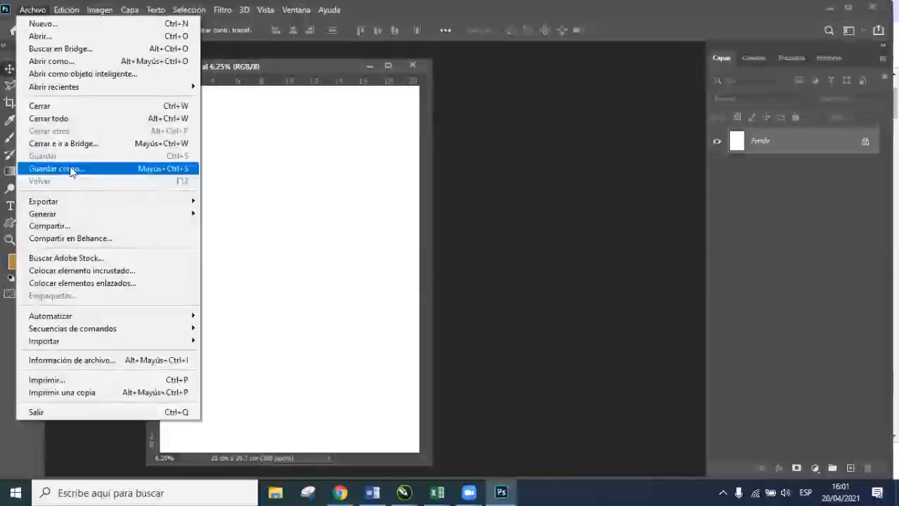
{"action": "left_click", "coordinate": [83, 175]}
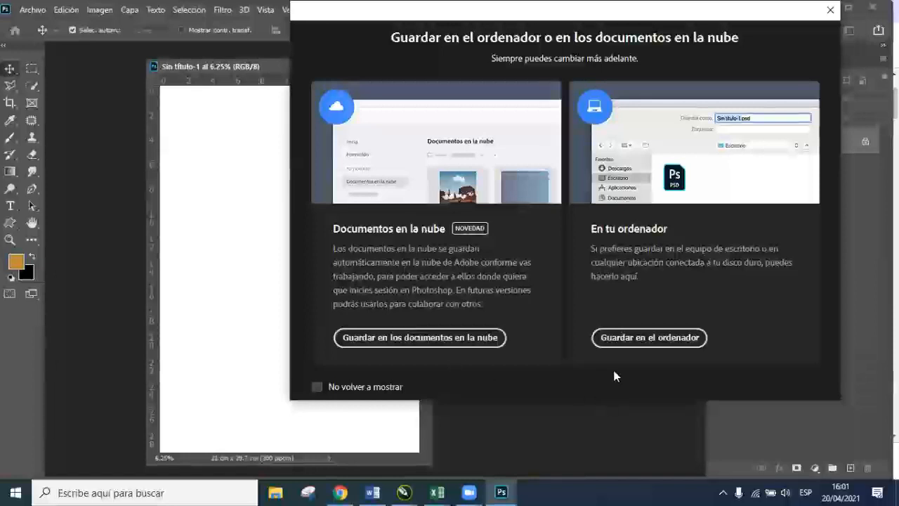
{"action": "left_click", "coordinate": [648, 339]}
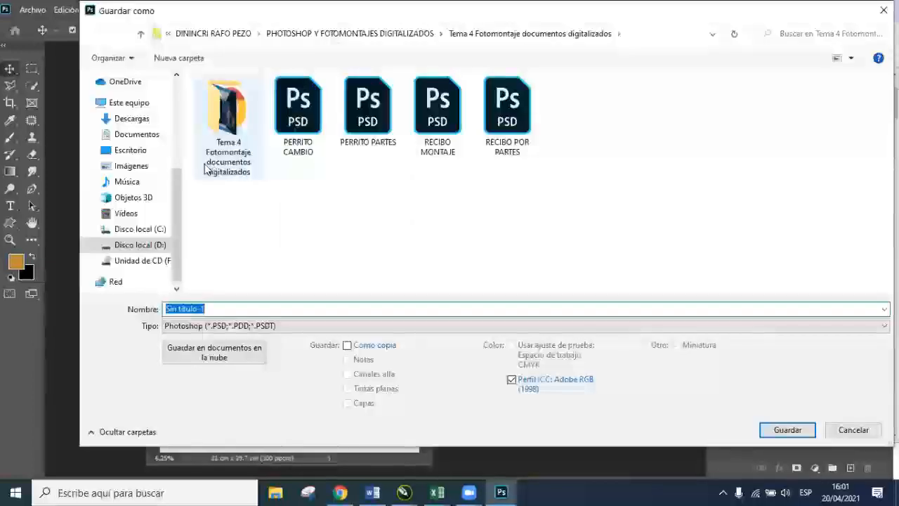
{"action": "left_click", "coordinate": [137, 151]}
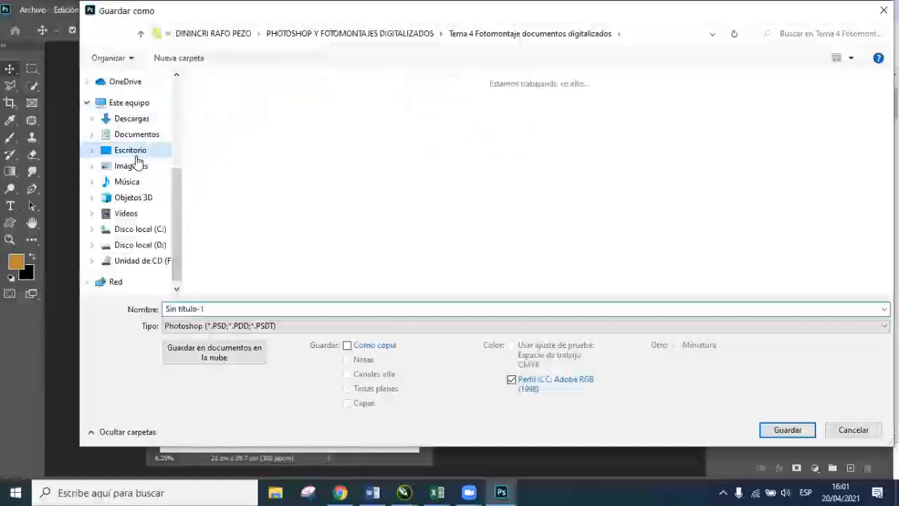
{"action": "left_click", "coordinate": [217, 304]}
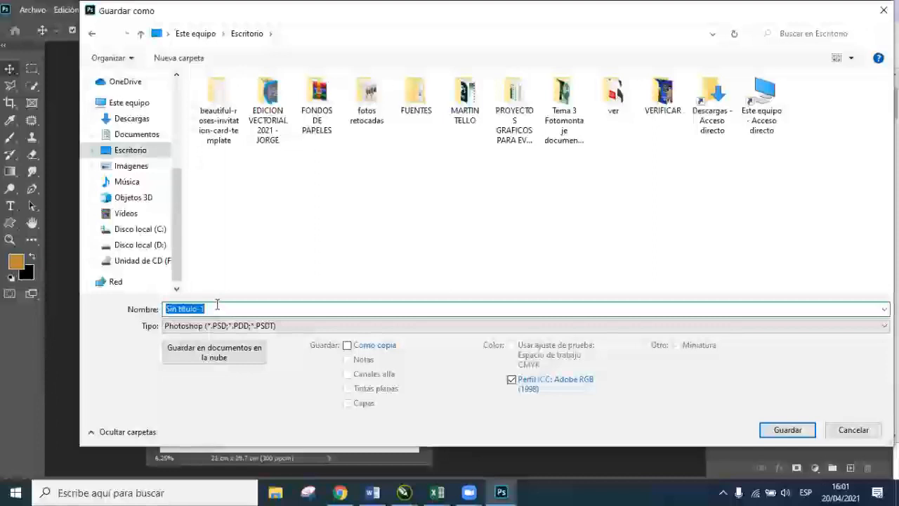
{"action": "type", "text": "e"}
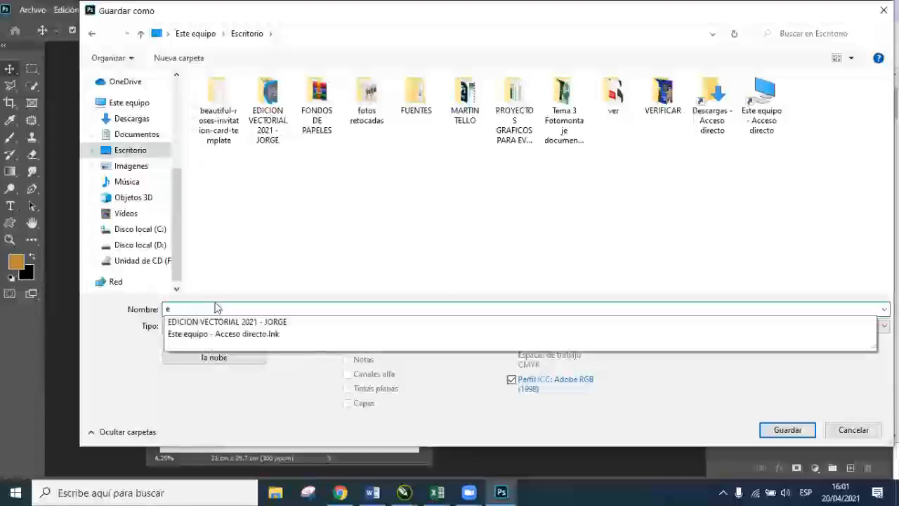
{"action": "type", "text": "jemplo"}
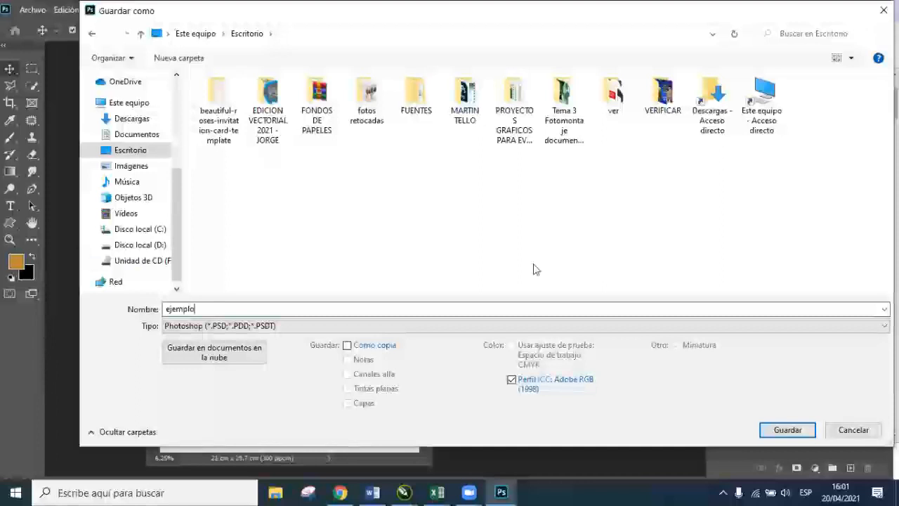
{"action": "key", "text": "Tab"}
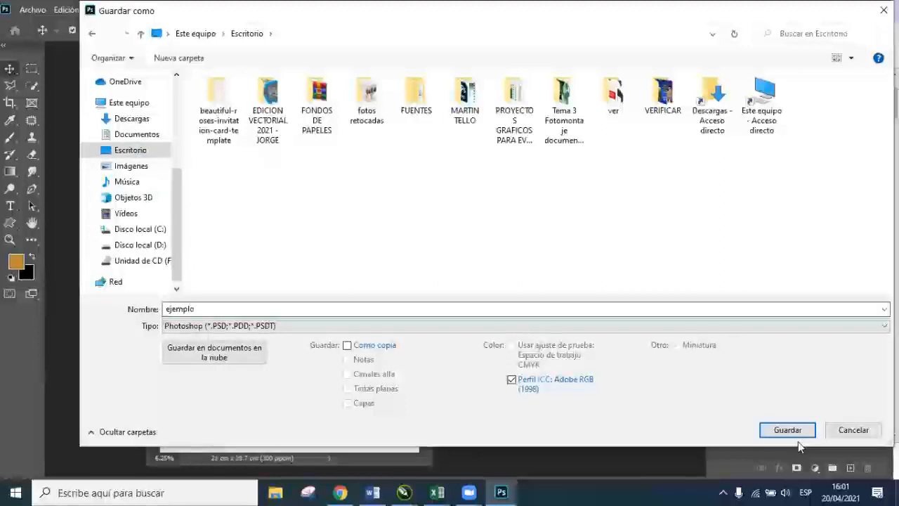
{"action": "key", "text": "Return"}
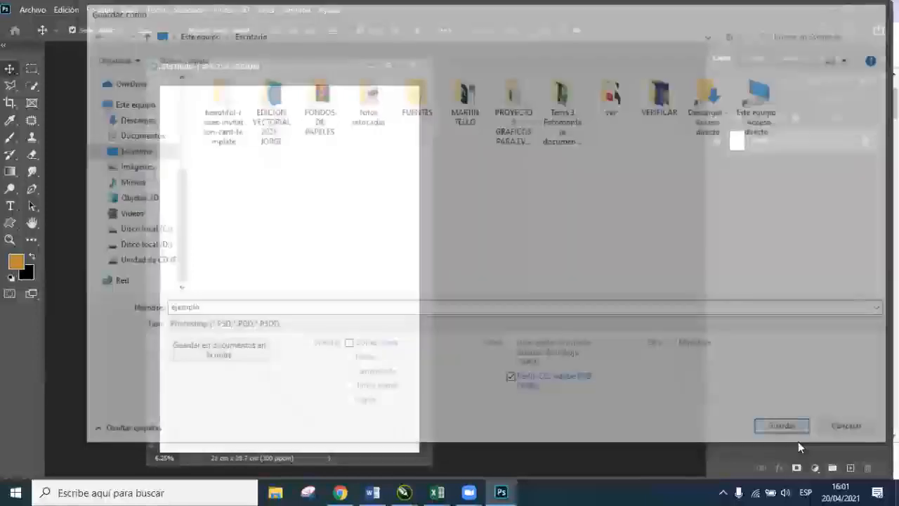
{"action": "left_click_drag", "start_coordinate": [269, 67], "coordinate": [183, 60]}
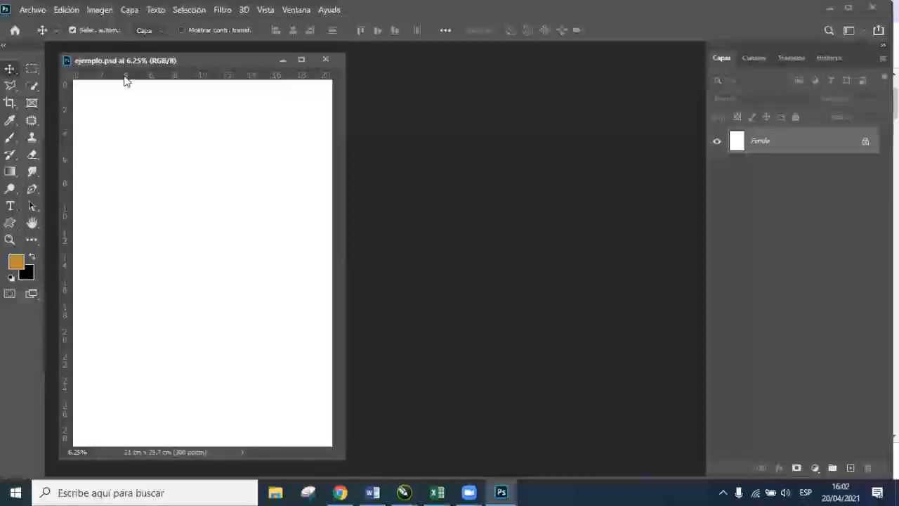
Step: Detach the toolbox into a floating panel and float the ejemplo.psd window right beside it in the work area
{"action": "left_click_drag", "start_coordinate": [215, 57], "coordinate": [479, 50]}
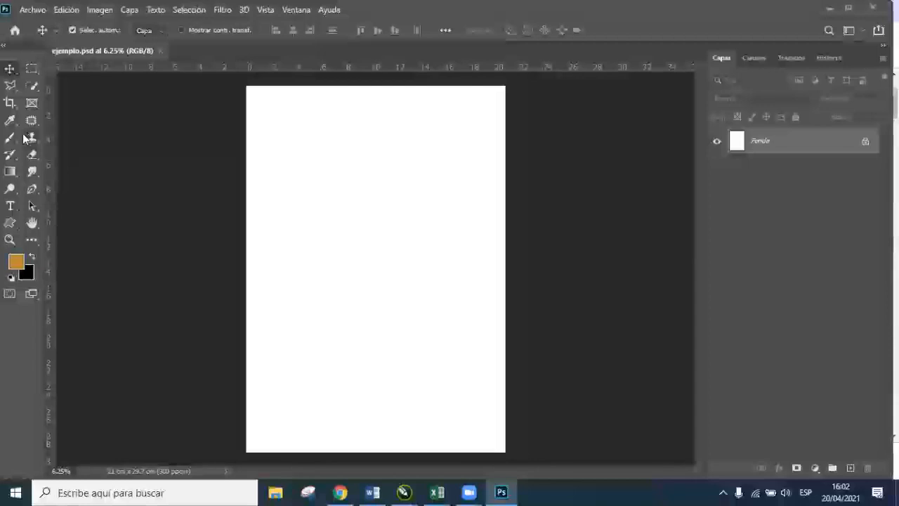
{"action": "left_click_drag", "start_coordinate": [24, 48], "coordinate": [92, 81]}
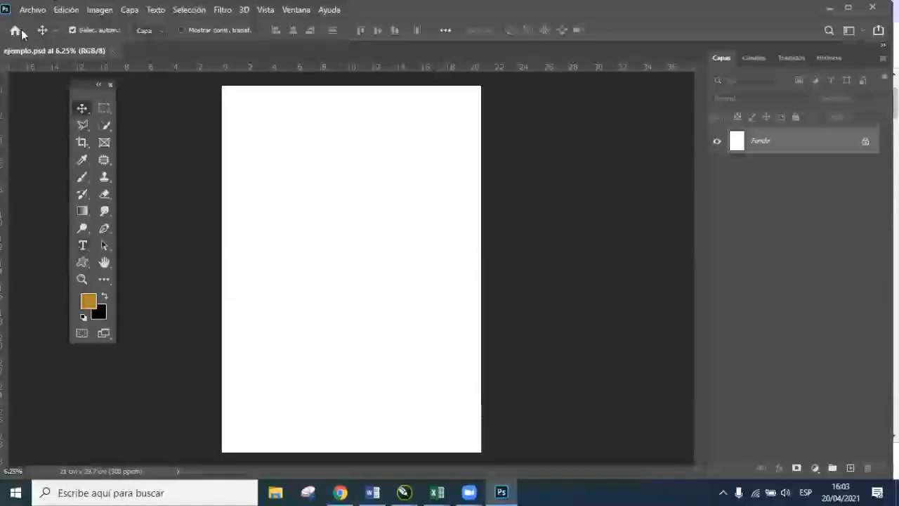
{"action": "left_click_drag", "start_coordinate": [88, 52], "coordinate": [202, 62]}
{"action": "left_click_drag", "start_coordinate": [82, 91], "coordinate": [80, 60]}
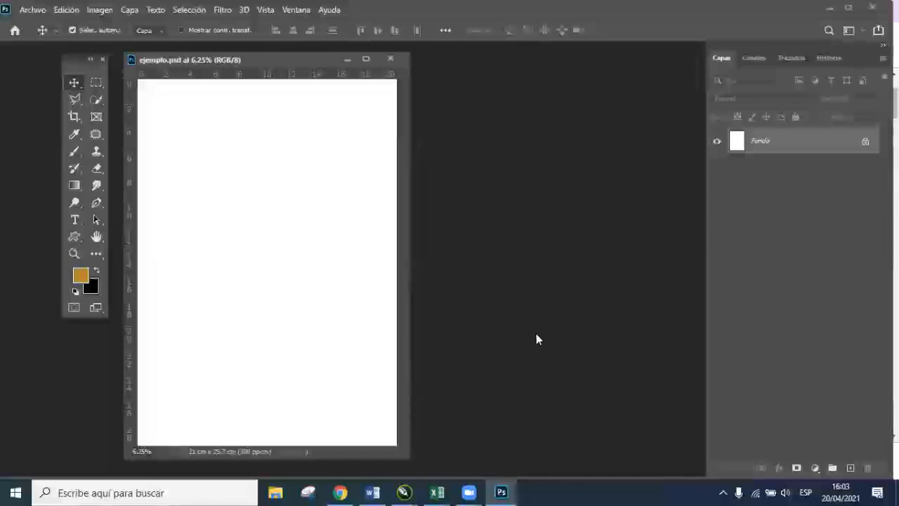
Step: Switch to the Windows desktop and open the PDF file "Manual del Curso ok"
{"action": "left_click", "coordinate": [465, 491]}
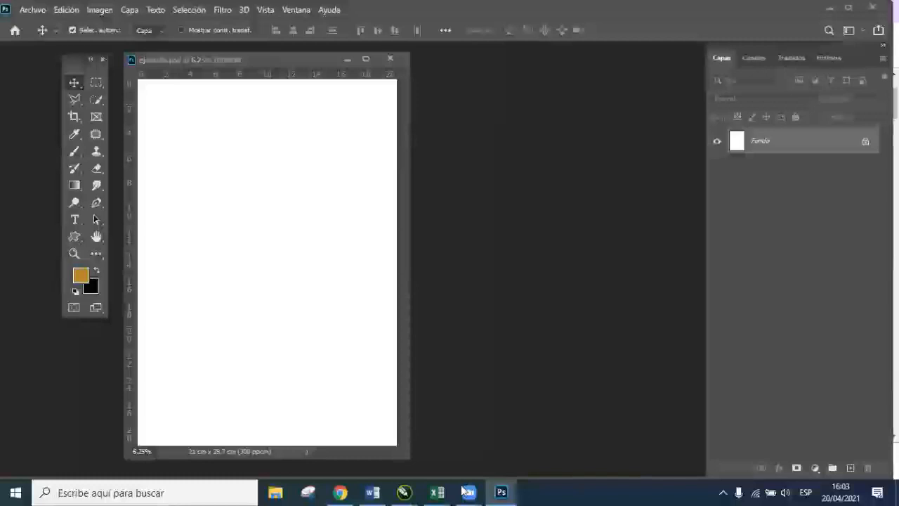
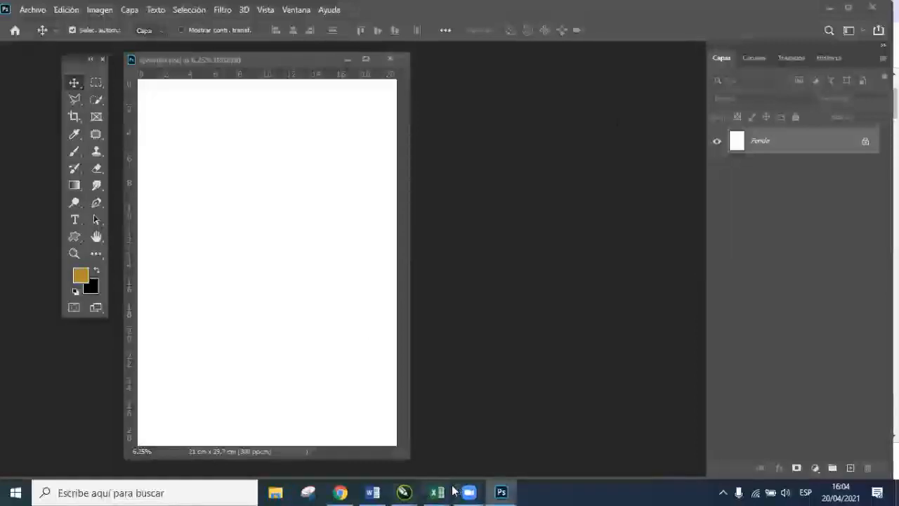
{"action": "left_click", "coordinate": [831, 7]}
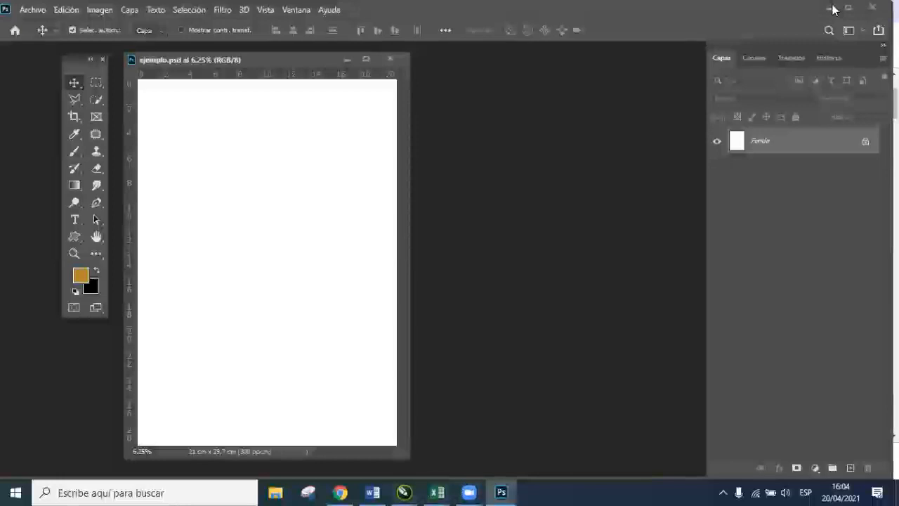
{"action": "left_click", "coordinate": [848, 7]}
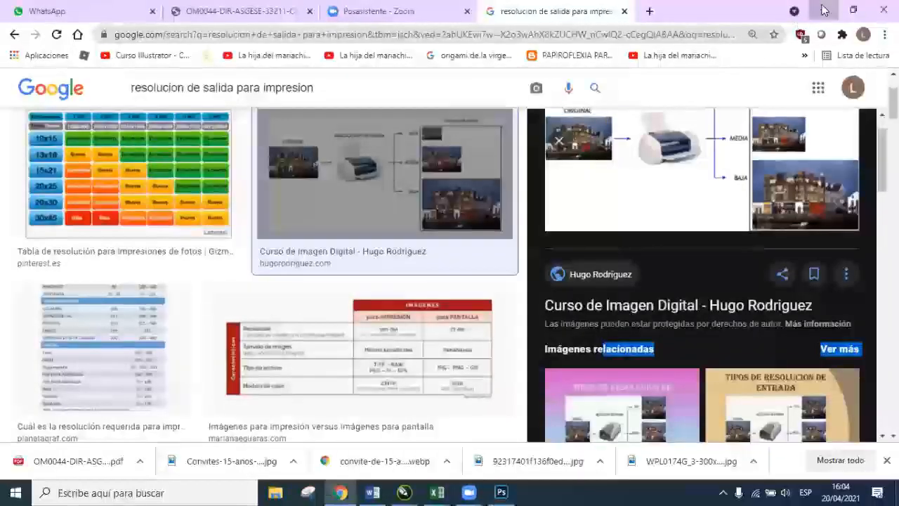
{"action": "left_click", "coordinate": [822, 10]}
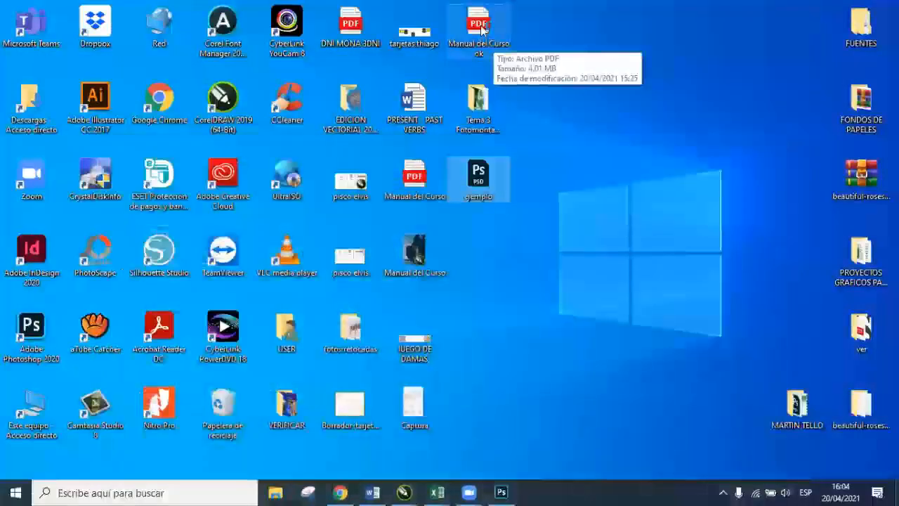
{"action": "double_click", "coordinate": [481, 26]}
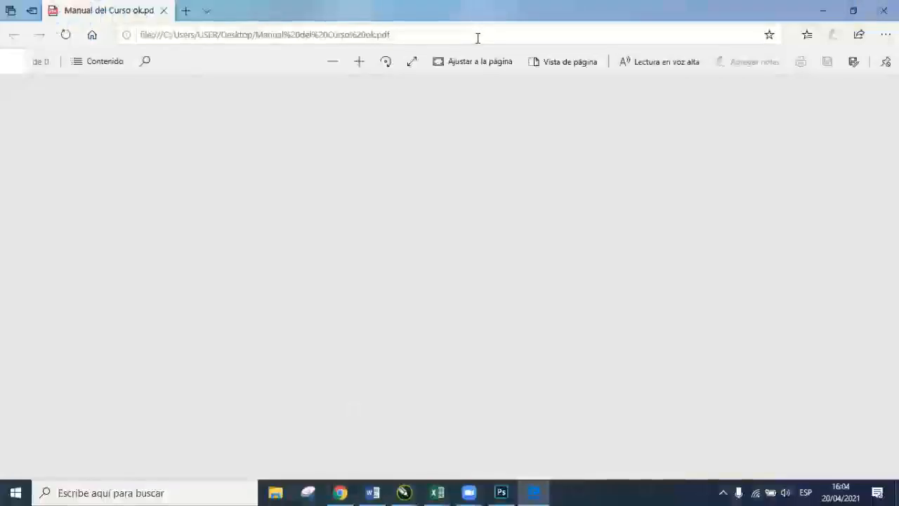
Step: Review the course manual's Unidad 1 pages on the Photoshop interface, from the new document settings to the section Espacios de trabajo
{"action": "scroll", "coordinate": [632, 294], "scroll_direction": "down", "scroll_amount": 15}
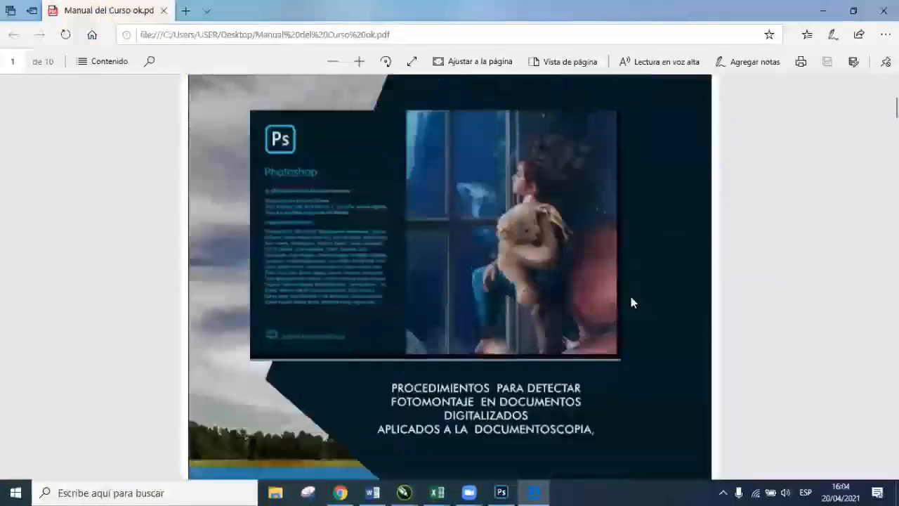
{"action": "scroll", "coordinate": [625, 318], "scroll_direction": "down", "scroll_amount": 15}
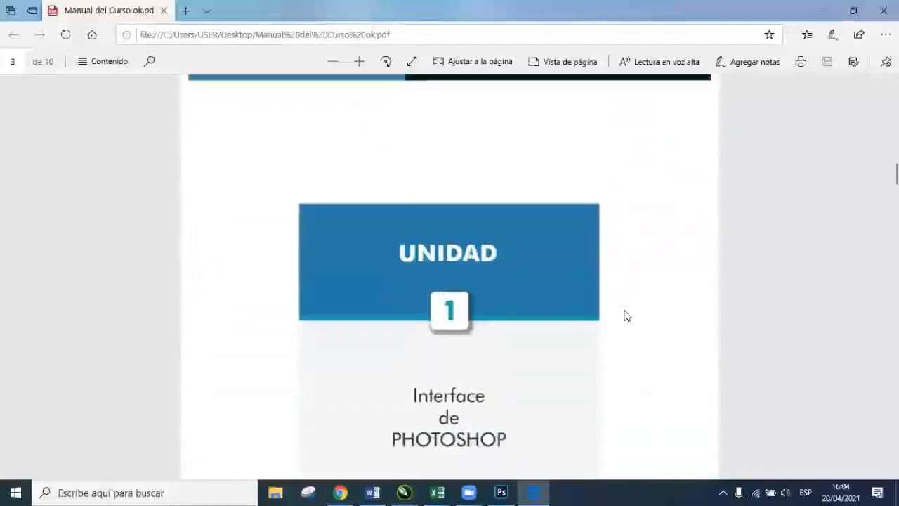
{"action": "scroll", "coordinate": [622, 323], "scroll_direction": "down", "scroll_amount": 15}
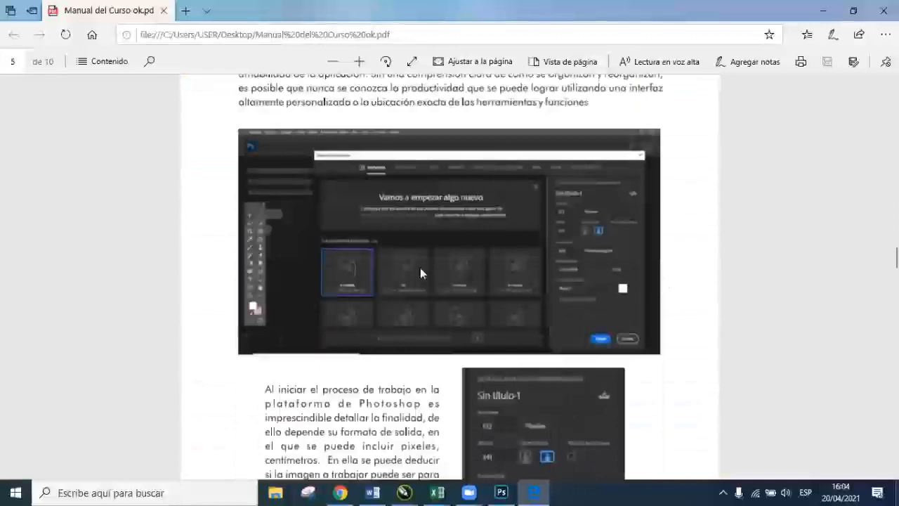
{"action": "scroll", "coordinate": [532, 313], "scroll_direction": "down", "scroll_amount": 3}
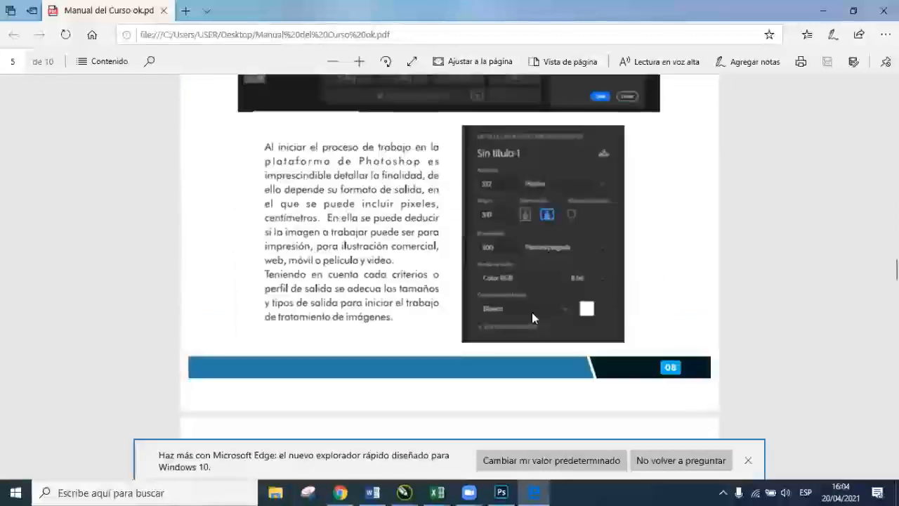
{"action": "scroll", "coordinate": [532, 317], "scroll_direction": "down", "scroll_amount": 5}
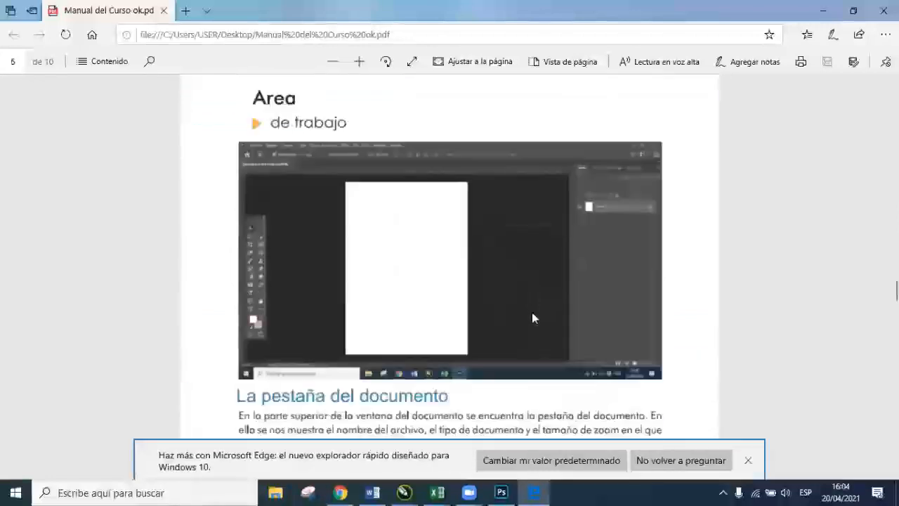
{"action": "scroll", "coordinate": [532, 318], "scroll_direction": "down", "scroll_amount": 3}
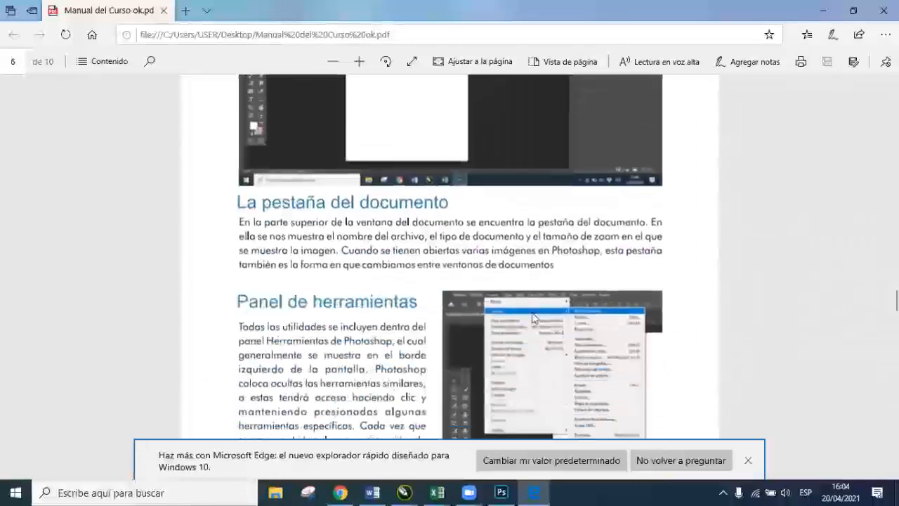
{"action": "scroll", "coordinate": [532, 318], "scroll_direction": "down", "scroll_amount": 2}
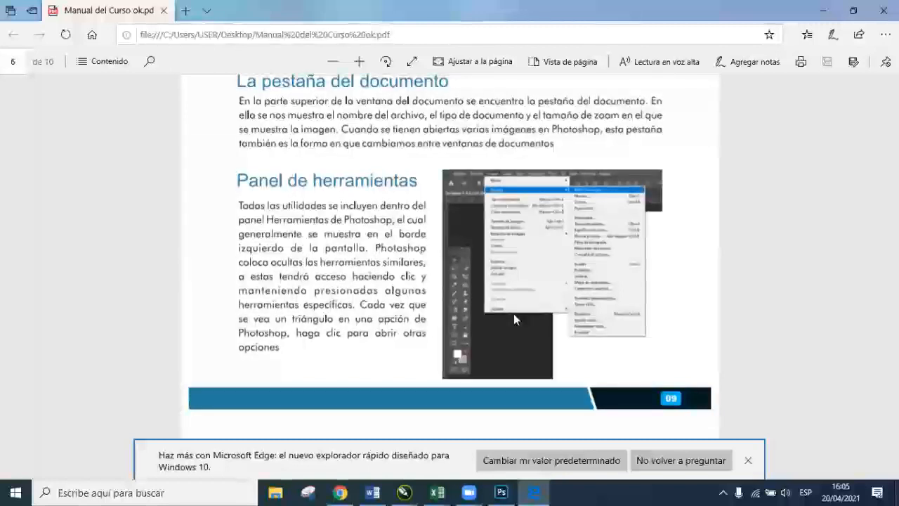
{"action": "scroll", "coordinate": [564, 333], "scroll_direction": "down", "scroll_amount": 5}
{"action": "scroll", "coordinate": [565, 334], "scroll_direction": "down", "scroll_amount": 2}
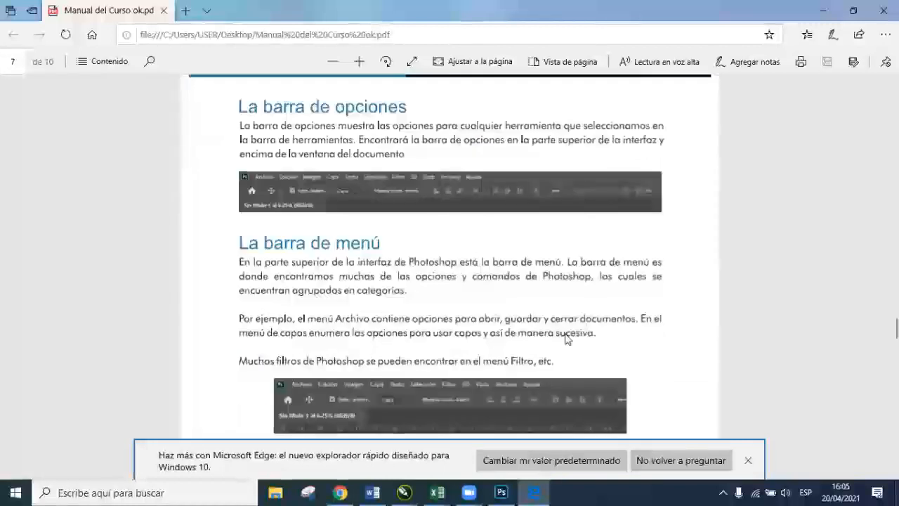
{"action": "scroll", "coordinate": [512, 302], "scroll_direction": "down", "scroll_amount": 12}
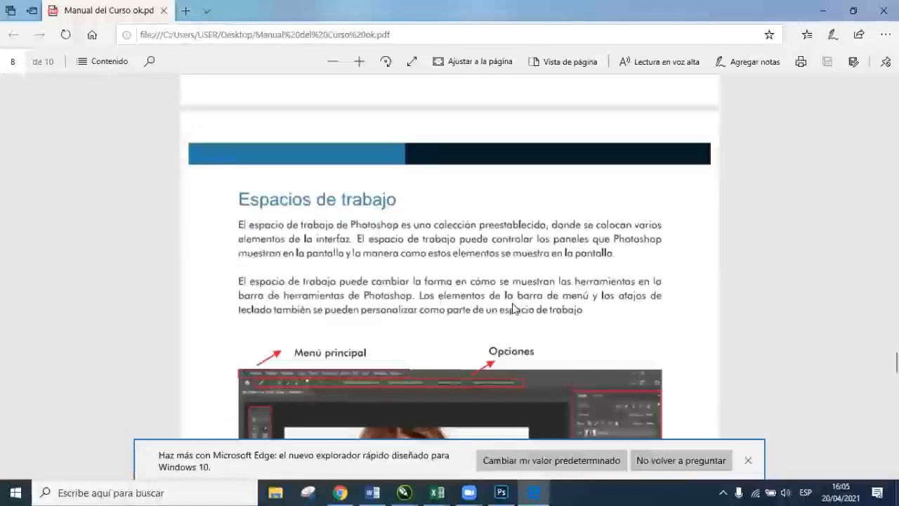
{"action": "scroll", "coordinate": [512, 308], "scroll_direction": "down", "scroll_amount": 3}
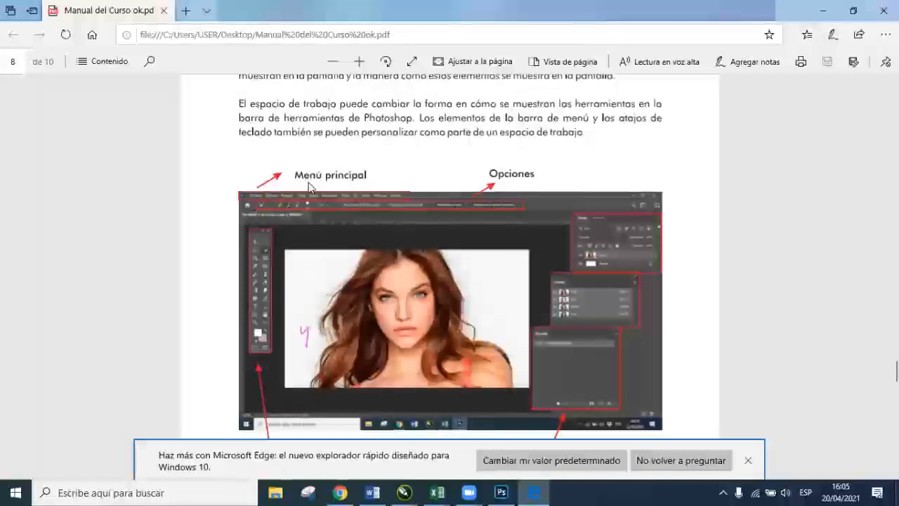
Step: Switch back to Photoshop and float the Capas panel group in the work area, clear of the document window
{"action": "left_click", "coordinate": [822, 10]}
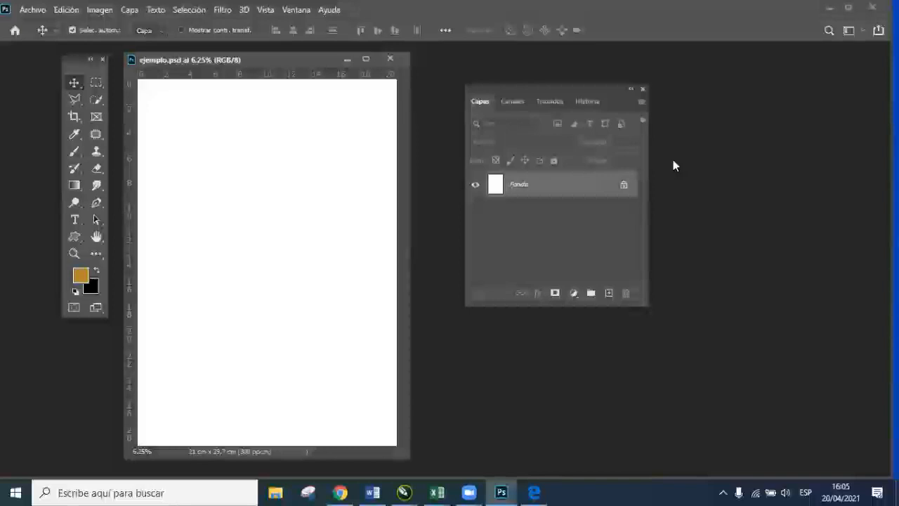
{"action": "left_click_drag", "start_coordinate": [571, 87], "coordinate": [724, 125]}
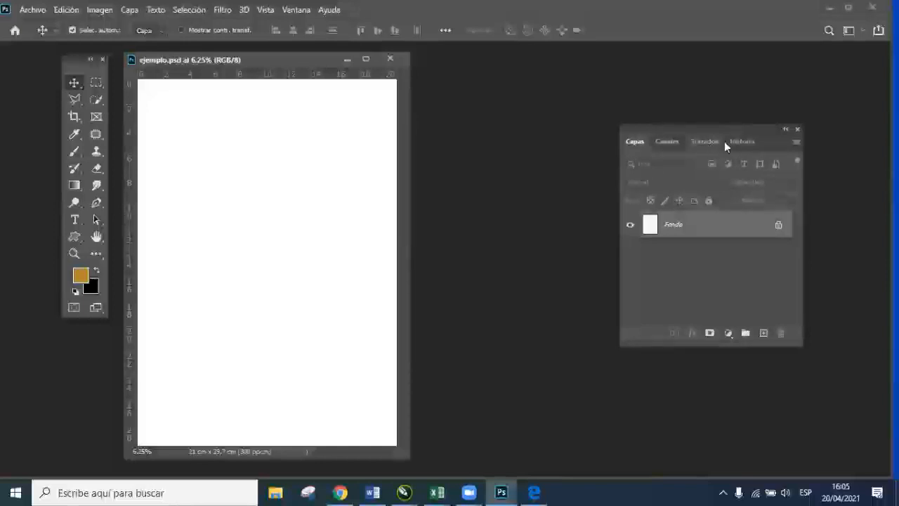
Step: Arrange the open document with Segmentar todo en vertical, and try the Segmentar todo en horizontal arrangement
{"action": "left_click", "coordinate": [289, 12]}
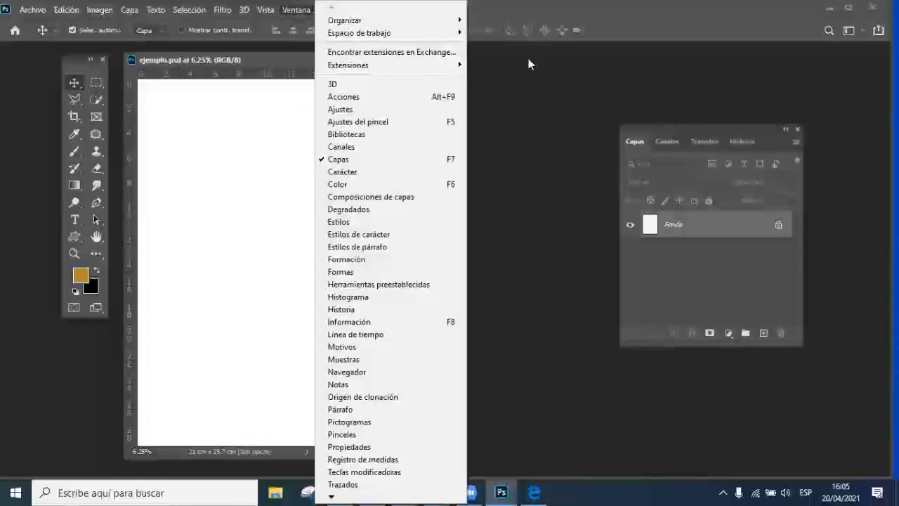
{"action": "mouse_move", "coordinate": [430, 21]}
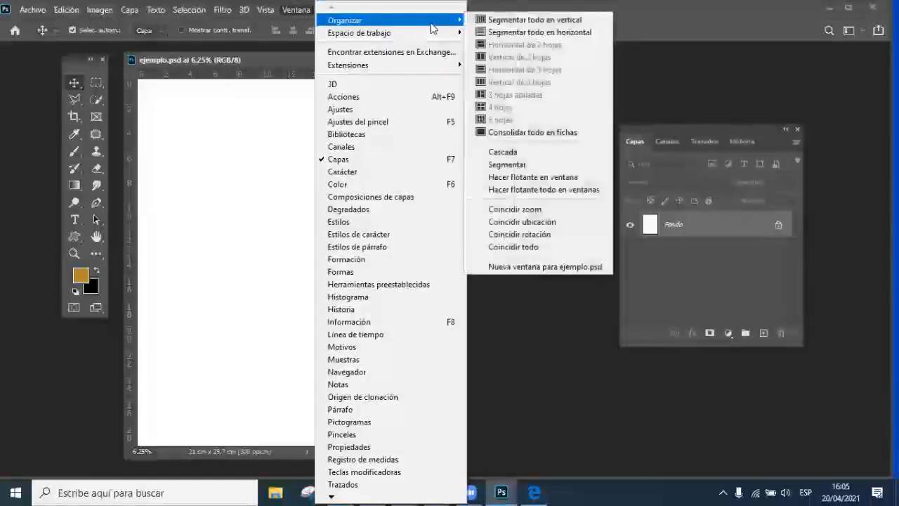
{"action": "left_click", "coordinate": [592, 20]}
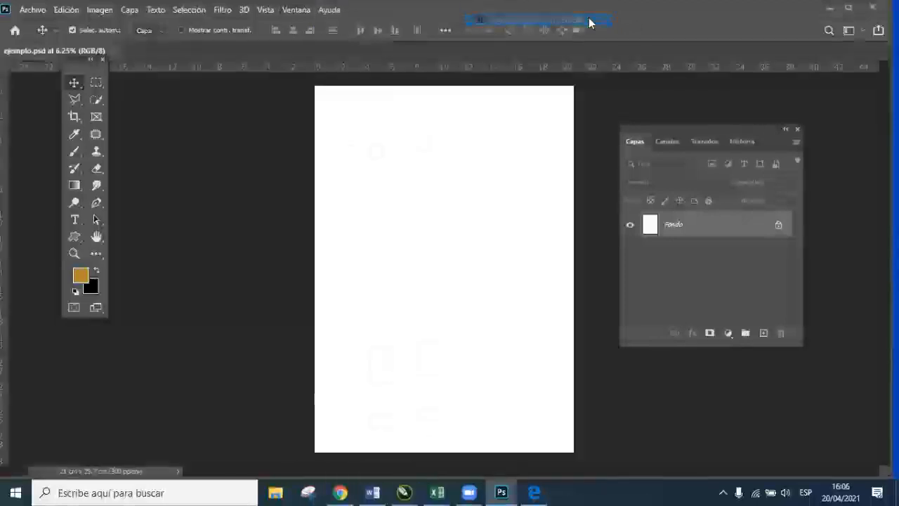
{"action": "left_click", "coordinate": [297, 10]}
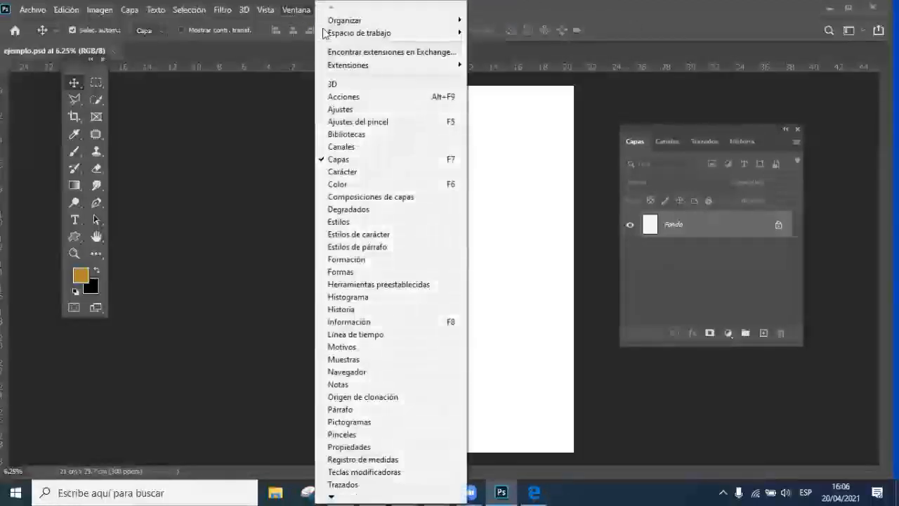
{"action": "mouse_move", "coordinate": [372, 23]}
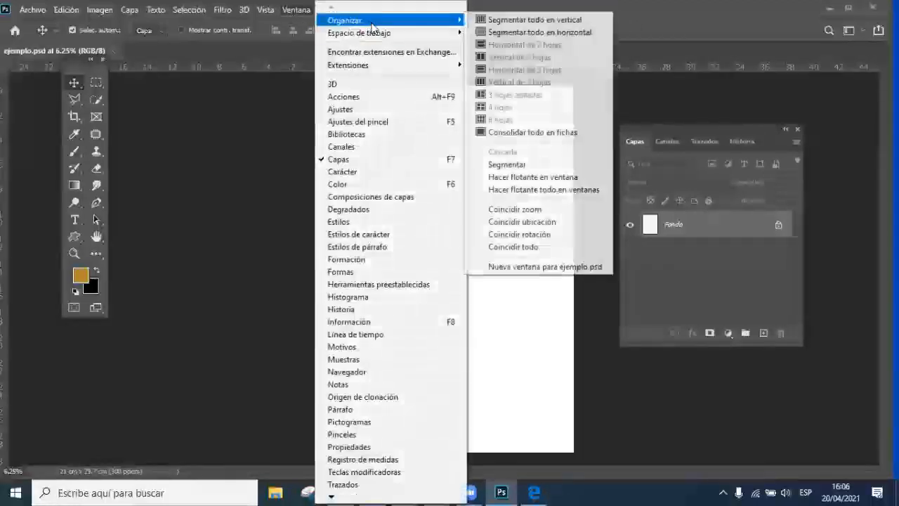
{"action": "left_click", "coordinate": [525, 31]}
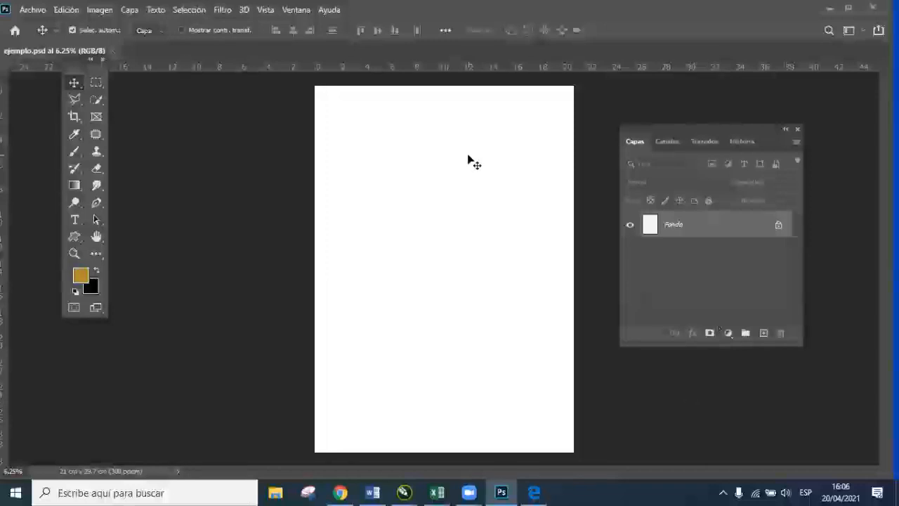
Step: Look over the Organizar options and panel list, and hide the Capas panel group and show it again
{"action": "left_click", "coordinate": [292, 9]}
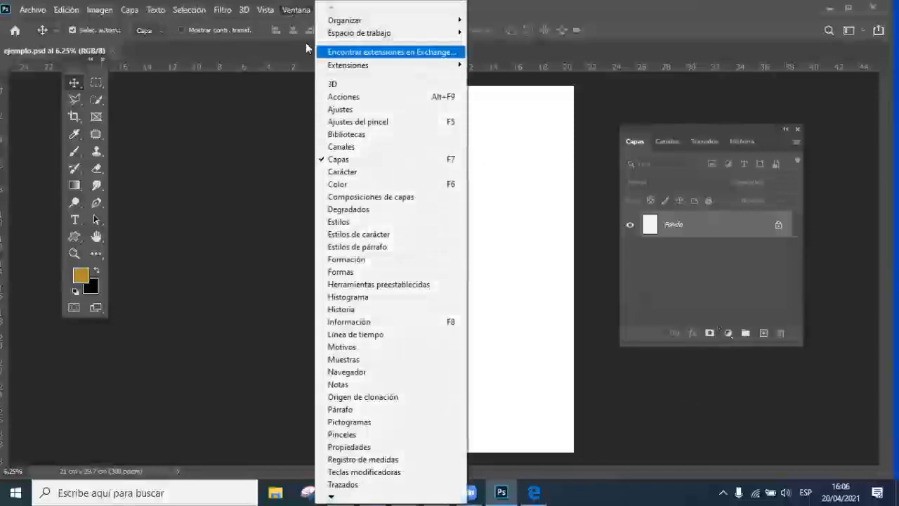
{"action": "mouse_move", "coordinate": [265, 13]}
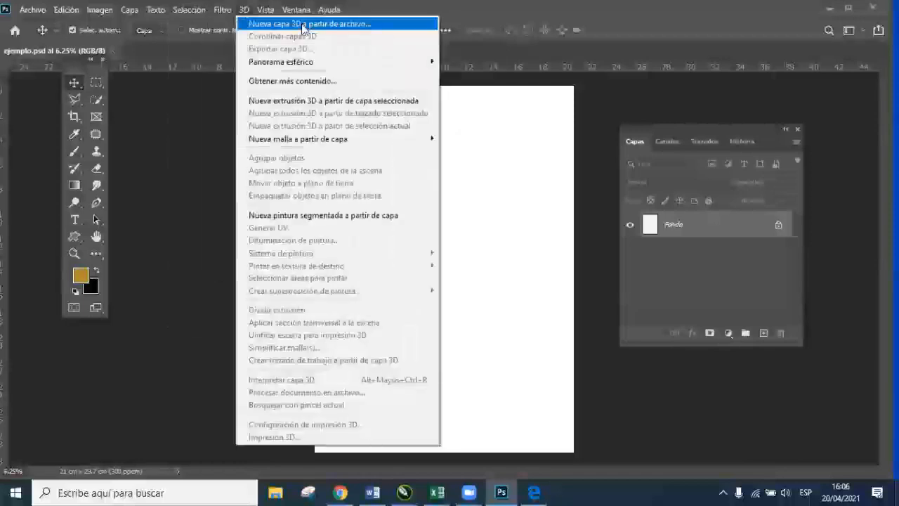
{"action": "mouse_move", "coordinate": [295, 10]}
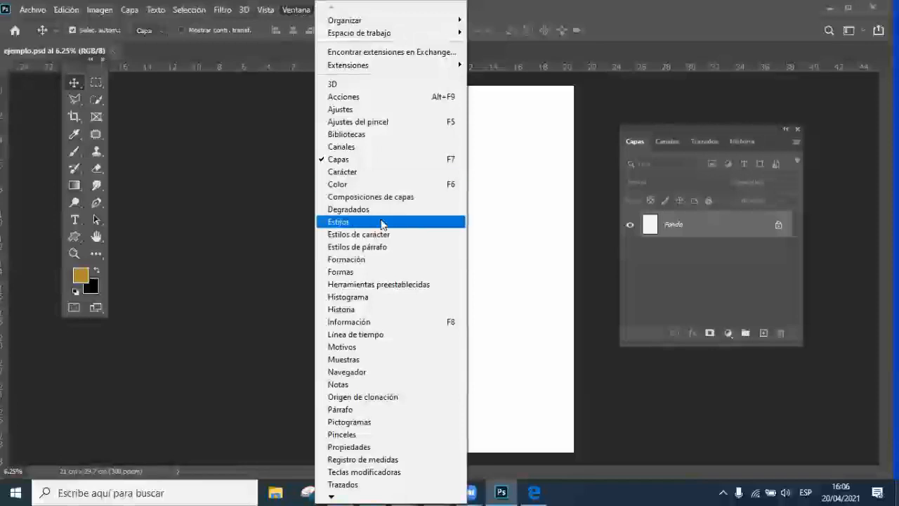
{"action": "mouse_move", "coordinate": [419, 23]}
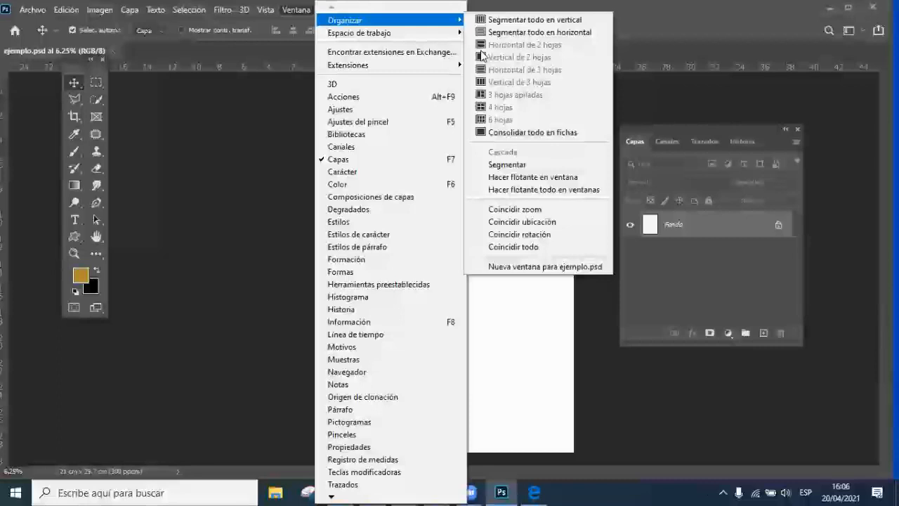
{"action": "mouse_move", "coordinate": [436, 40]}
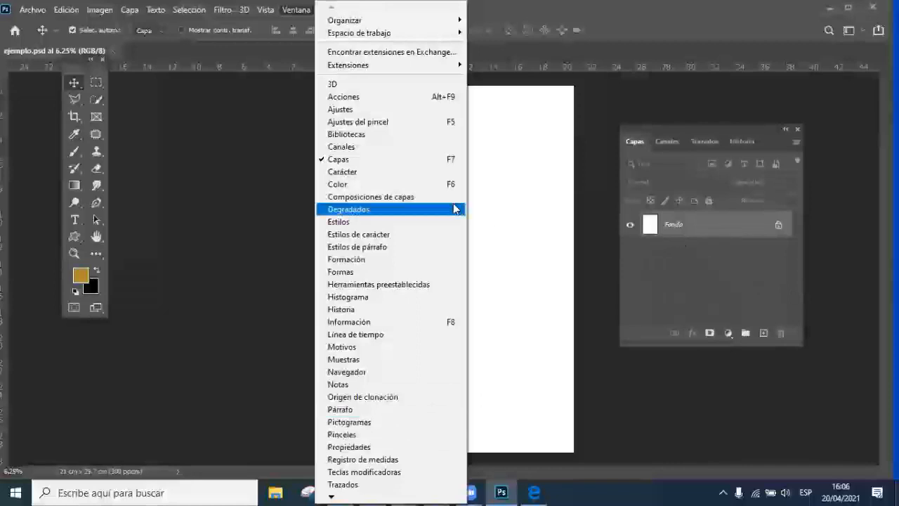
{"action": "left_click", "coordinate": [321, 160]}
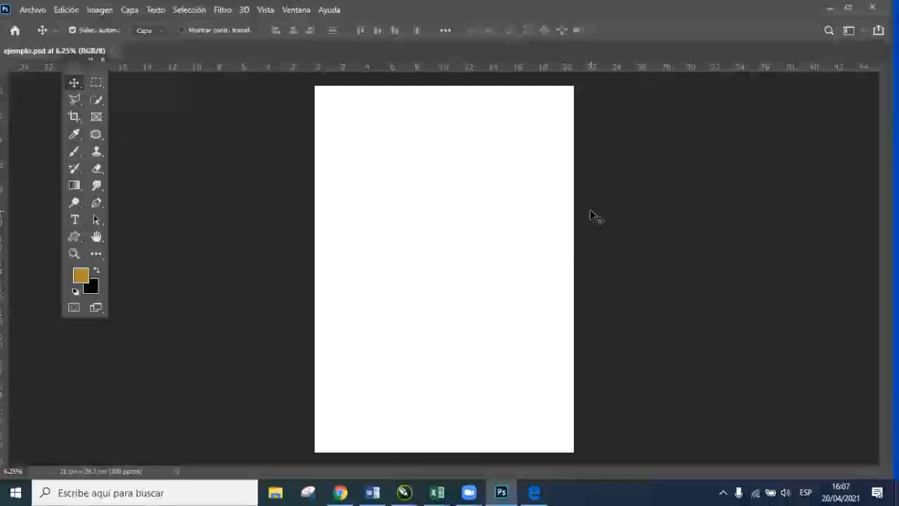
{"action": "left_click", "coordinate": [291, 10]}
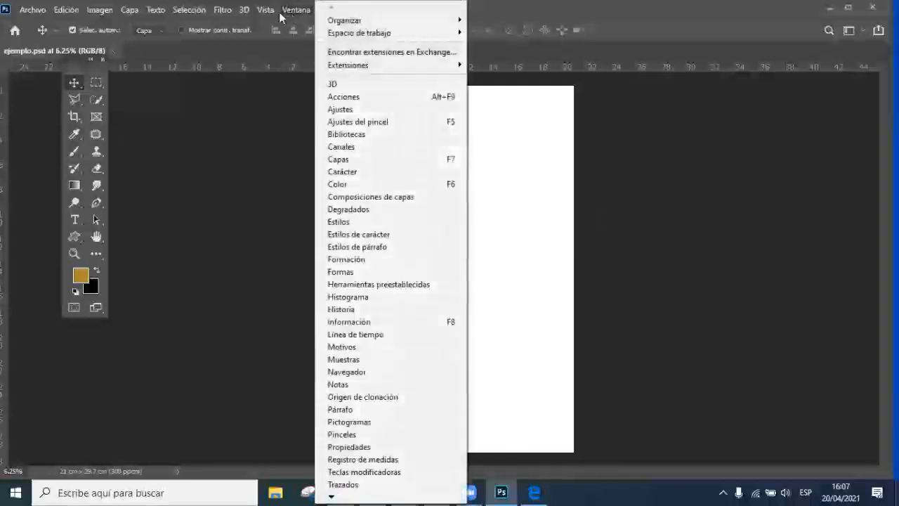
{"action": "left_click", "coordinate": [359, 160]}
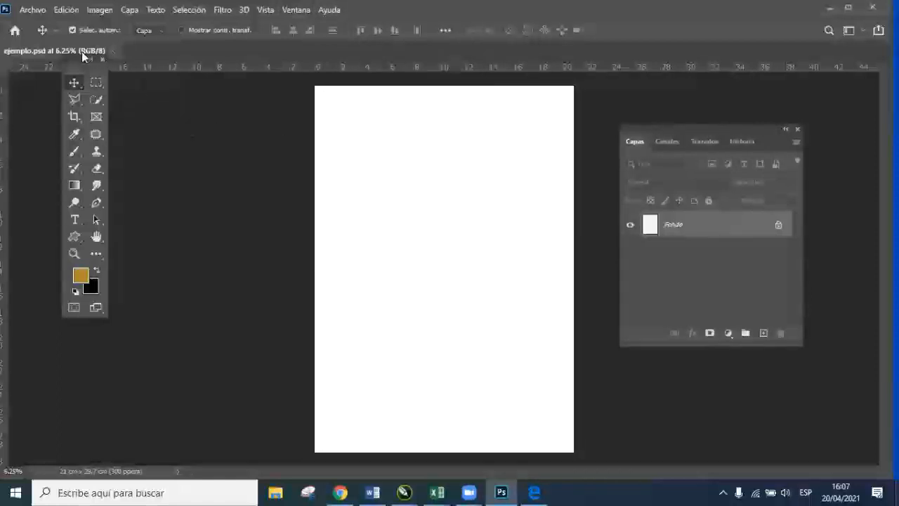
Step: Float the ejemplo.psd document window, set the tools panel at the work area's edge, and place the window between the tools and Capas panels
{"action": "left_click_drag", "start_coordinate": [74, 55], "coordinate": [242, 63]}
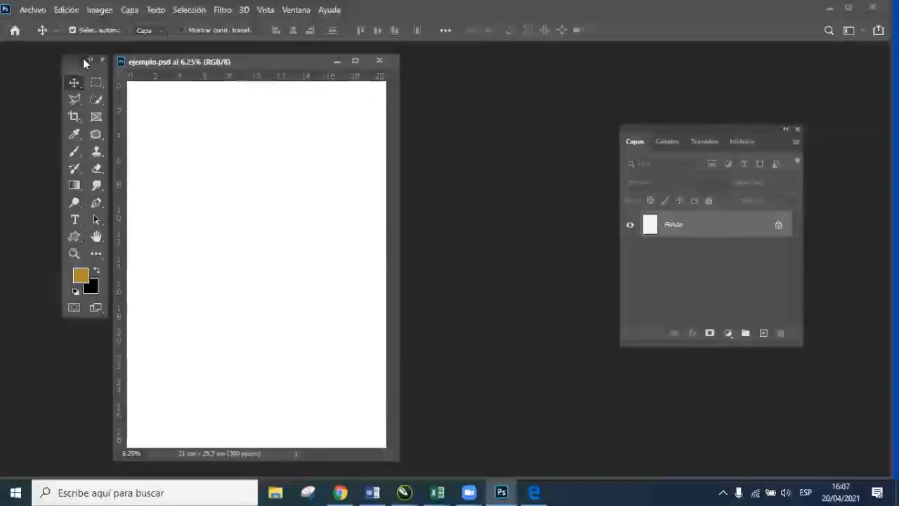
{"action": "left_click_drag", "start_coordinate": [36, 57], "coordinate": [26, 55]}
{"action": "left_click_drag", "start_coordinate": [154, 60], "coordinate": [122, 56]}
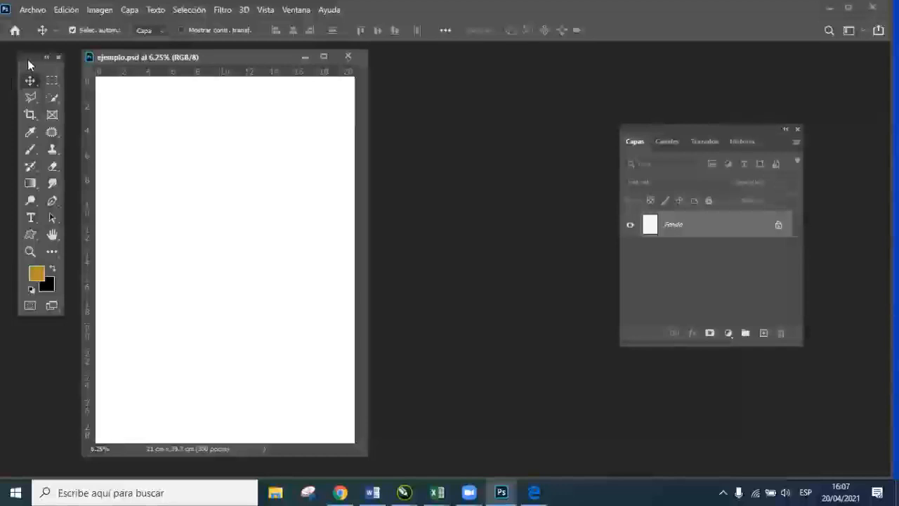
{"action": "left_click_drag", "start_coordinate": [29, 59], "coordinate": [27, 59]}
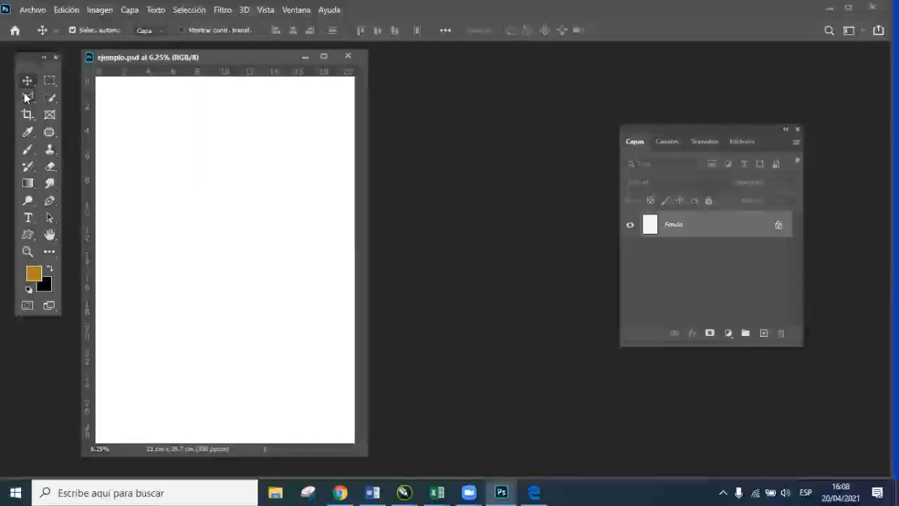
{"action": "left_click_drag", "start_coordinate": [193, 58], "coordinate": [375, 58]}
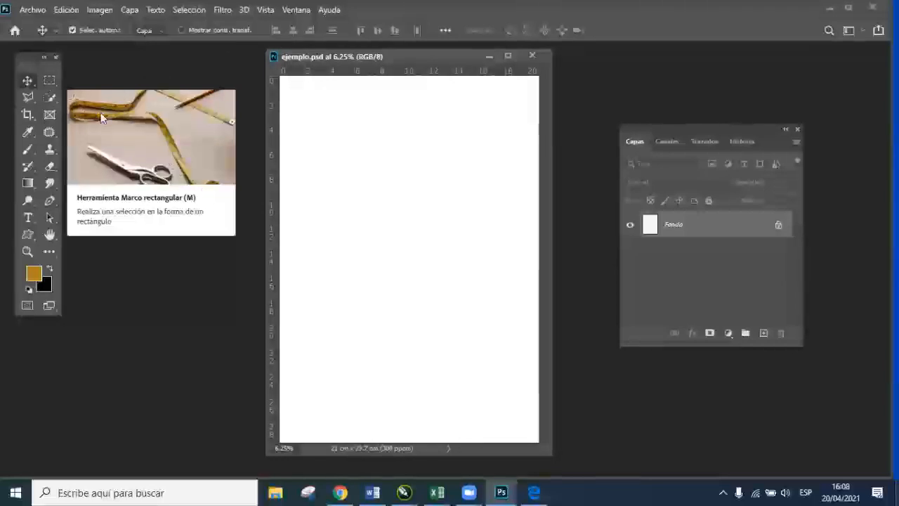
Step: Try the rectangular marquee tool with a wide selection on the page, and replace it with a tall narrow one near the upper edge
{"action": "left_click", "coordinate": [50, 80]}
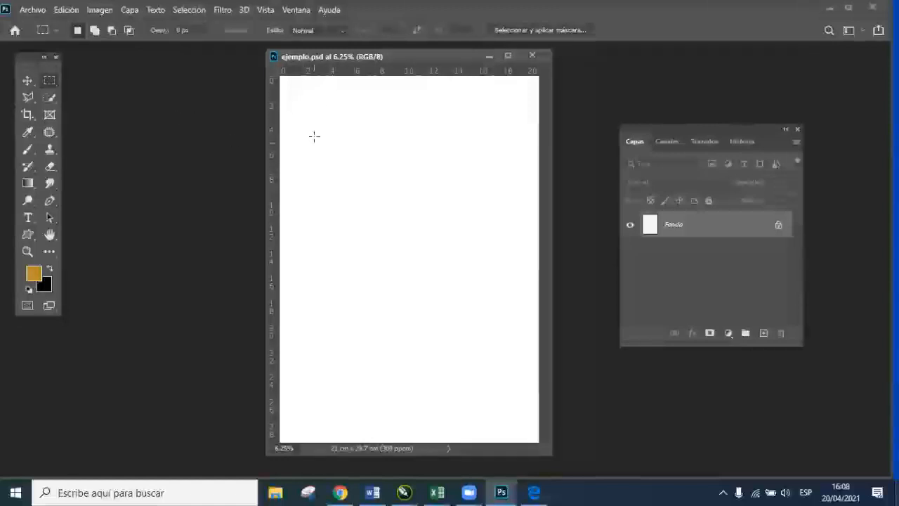
{"action": "left_click_drag", "start_coordinate": [296, 122], "coordinate": [523, 316]}
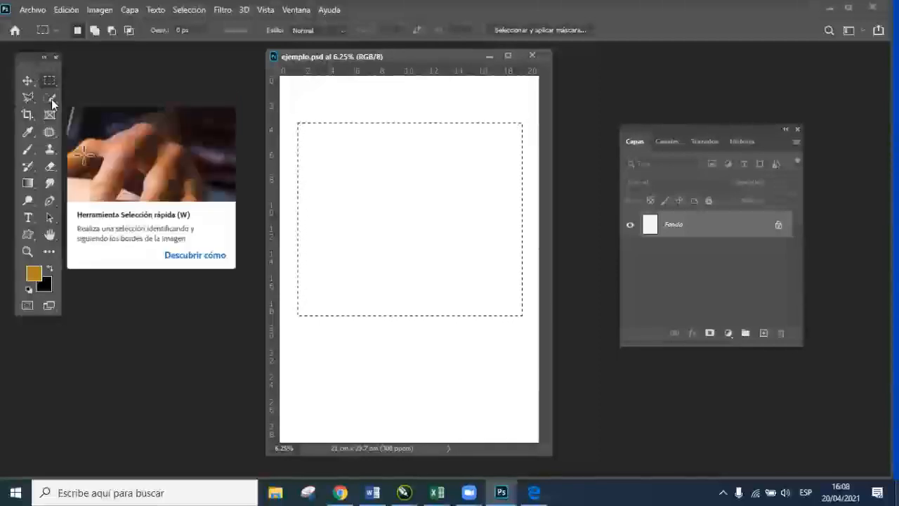
{"action": "left_click_drag", "start_coordinate": [372, 90], "coordinate": [396, 245]}
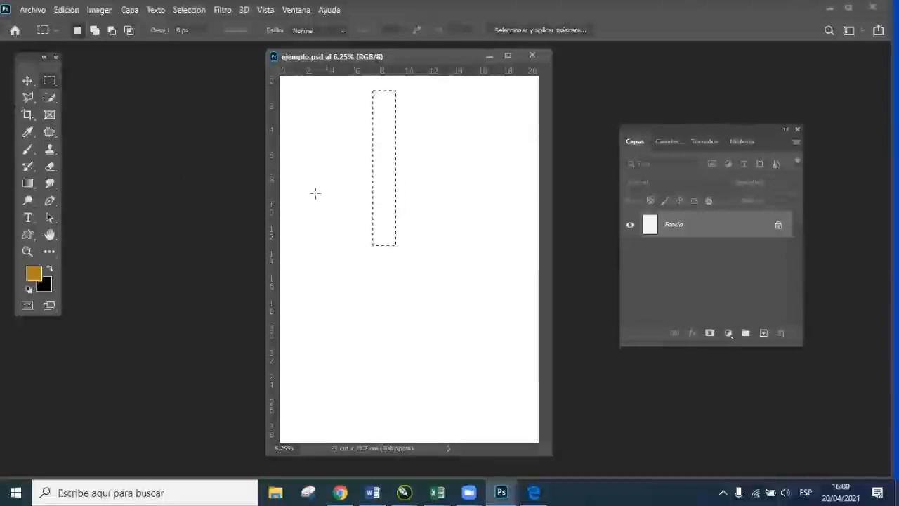
Step: Switch to the Marco elíptico tool and make a large elliptical selection in the lower part of the page
{"action": "right_click", "coordinate": [52, 79]}
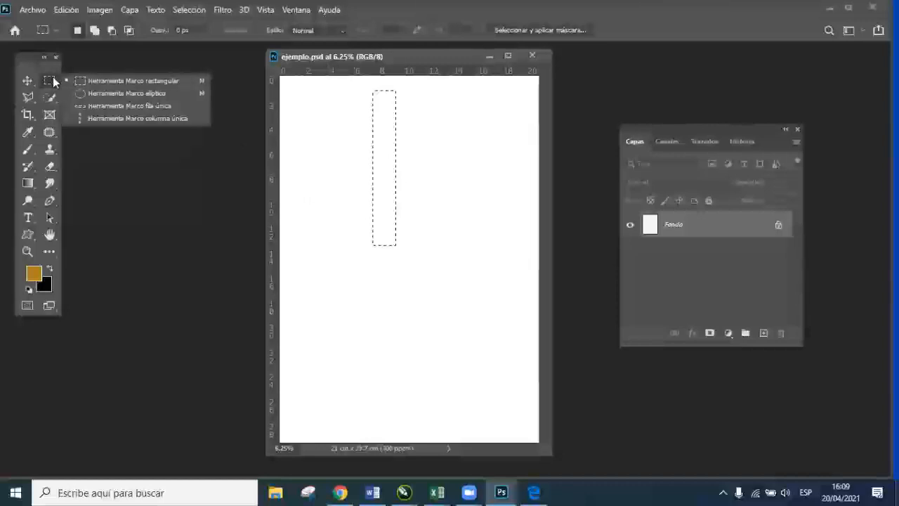
{"action": "left_click", "coordinate": [164, 93]}
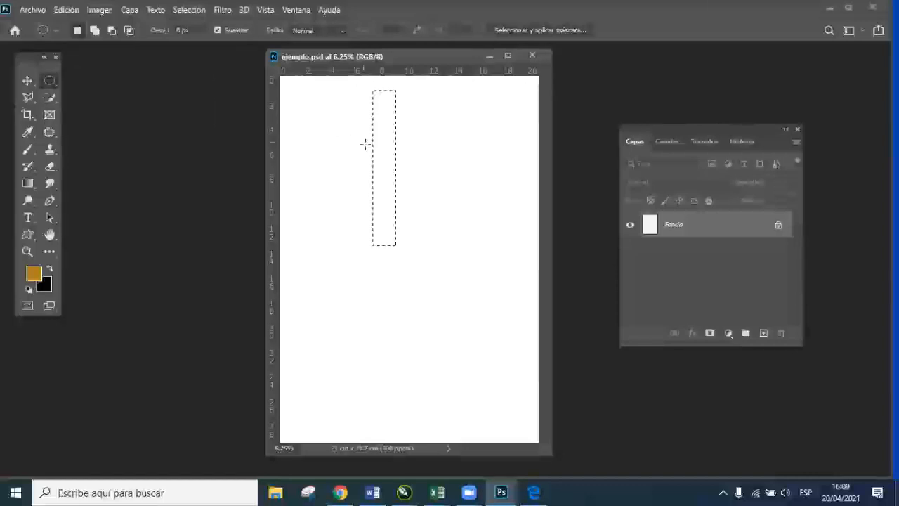
{"action": "left_click_drag", "start_coordinate": [346, 195], "coordinate": [526, 361]}
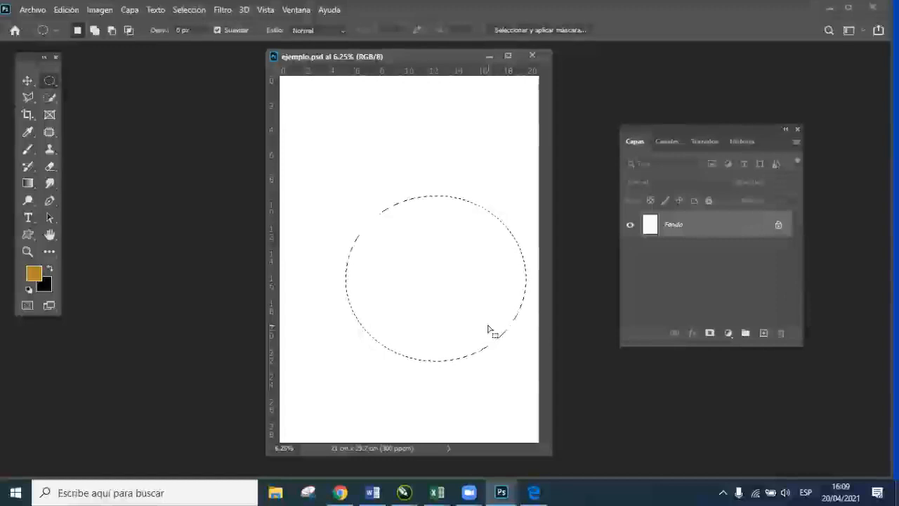
Step: Examine the Move tool and the tool variants grouped under the marquee and lasso tools
{"action": "left_click", "coordinate": [28, 81]}
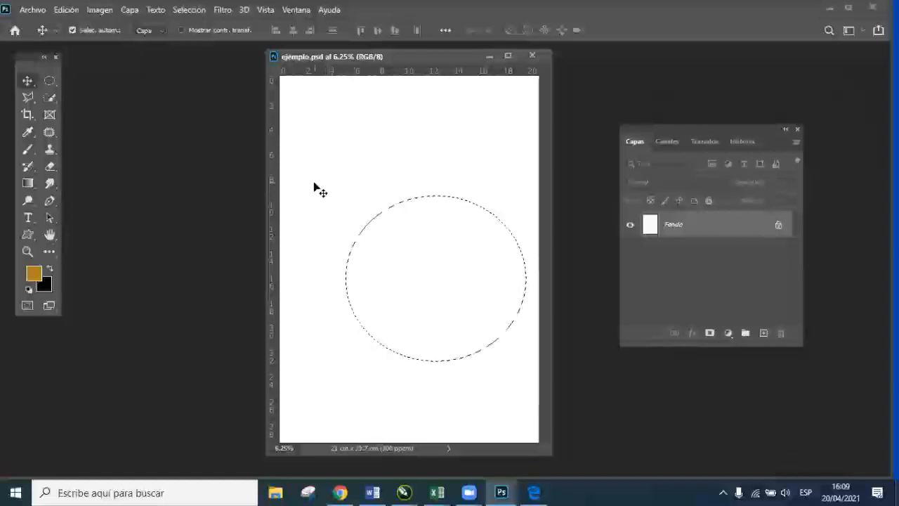
{"action": "left_click", "coordinate": [48, 83]}
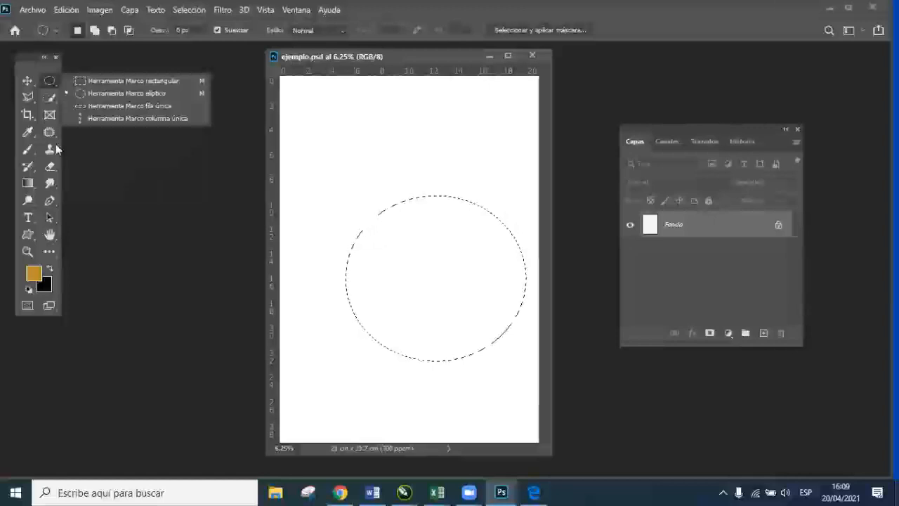
{"action": "left_click", "coordinate": [29, 105]}
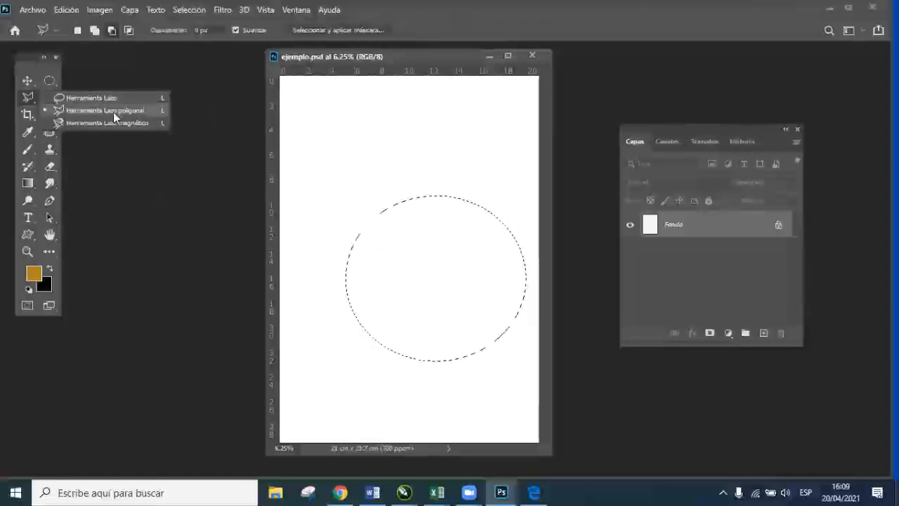
Step: With the Move tool active, clear the elliptical selection and move the ejemplo.psd window behind the Capas panel group
{"action": "key", "text": "v"}
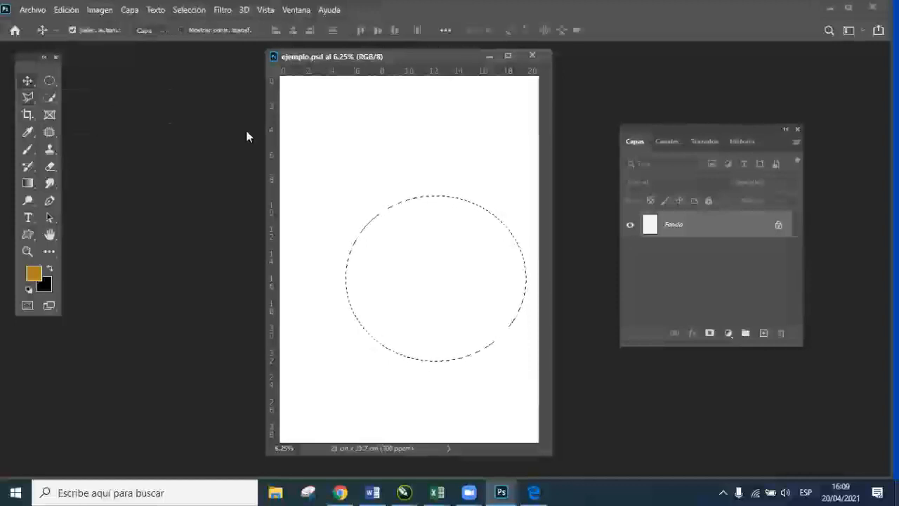
{"action": "key", "text": "ctrl+d"}
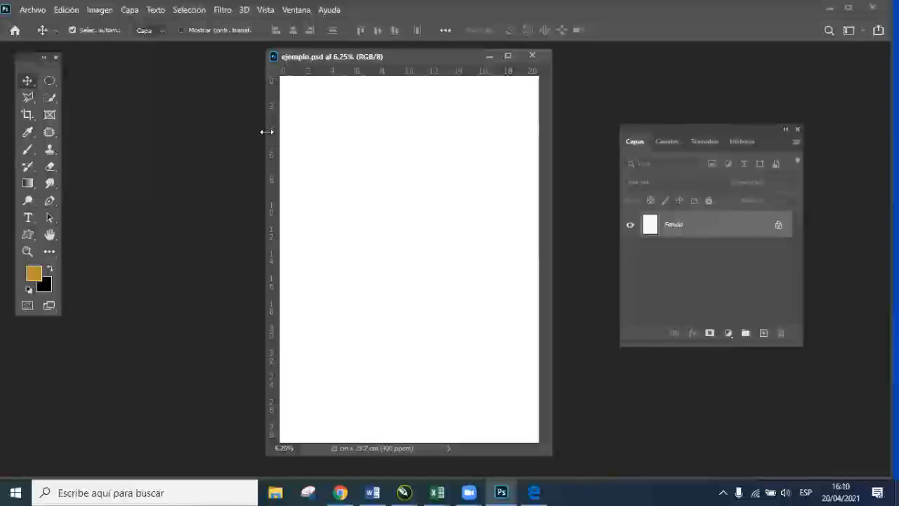
{"action": "left_click_drag", "start_coordinate": [431, 59], "coordinate": [728, 66]}
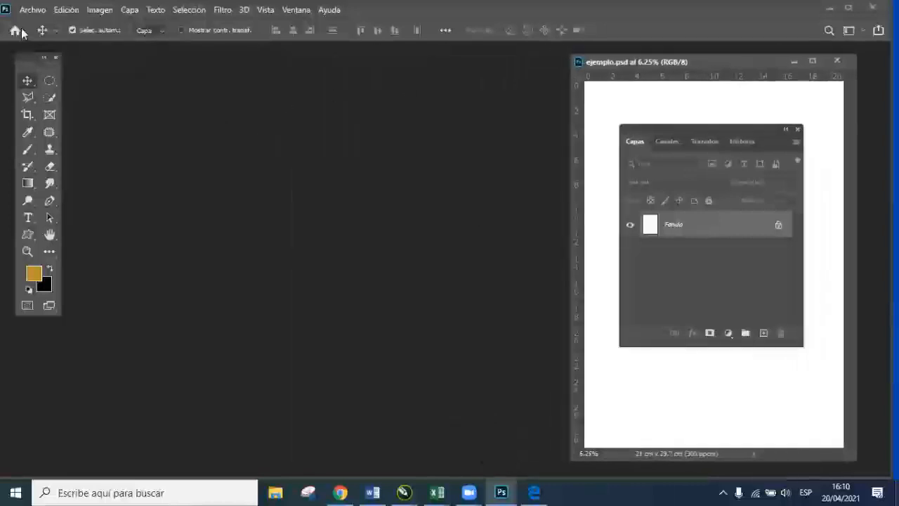
Step: Switch to Chrome and replace the Google Images search "resolucion de salida para impresion" with "dumbo"
{"action": "left_click", "coordinate": [339, 492]}
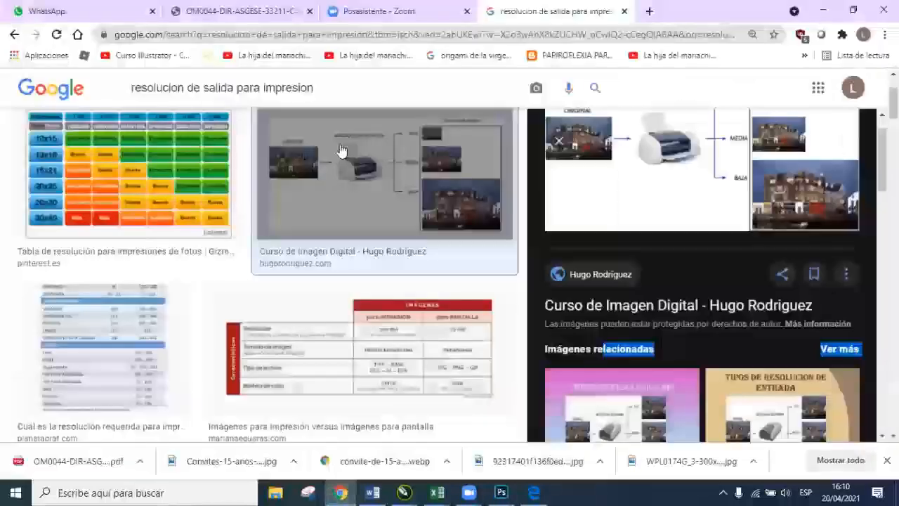
{"action": "scroll", "coordinate": [382, 205], "scroll_direction": "up", "scroll_amount": 2}
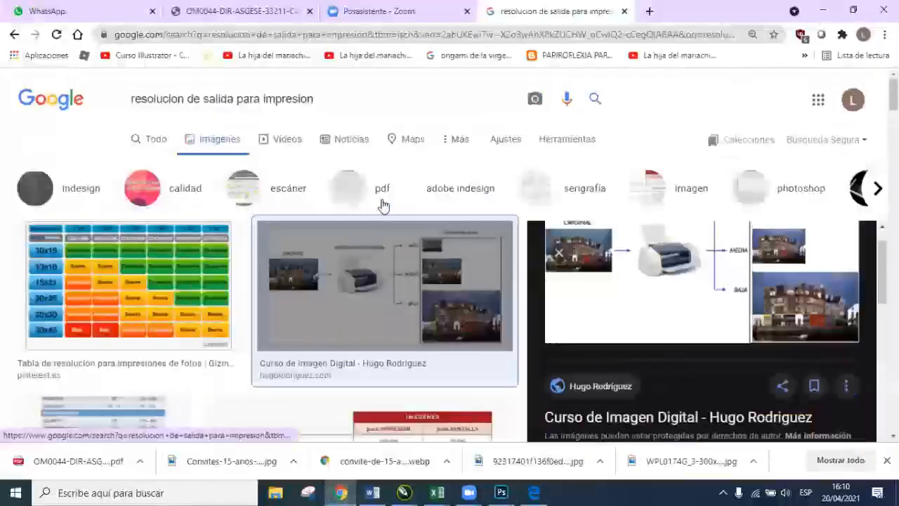
{"action": "scroll", "coordinate": [383, 206], "scroll_direction": "down", "scroll_amount": 10}
{"action": "scroll", "coordinate": [381, 204], "scroll_direction": "down", "scroll_amount": 5}
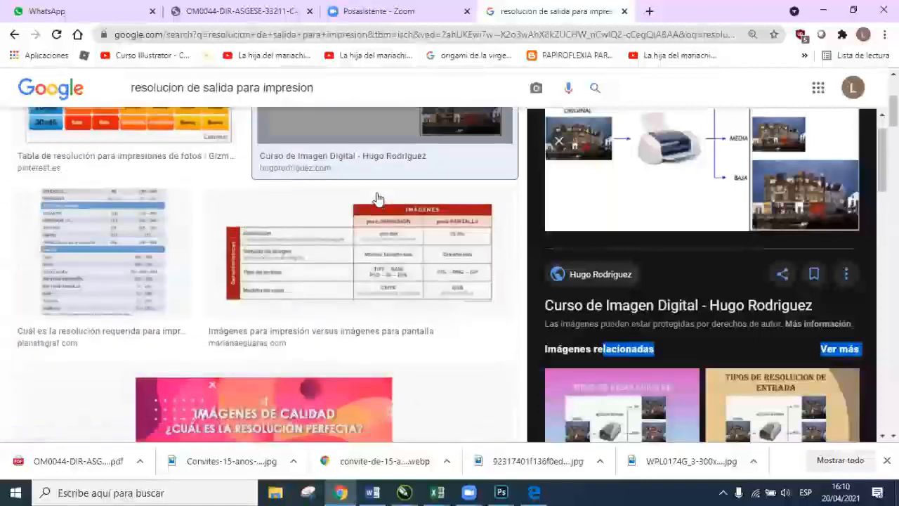
{"action": "scroll", "coordinate": [378, 199], "scroll_direction": "up", "scroll_amount": 4}
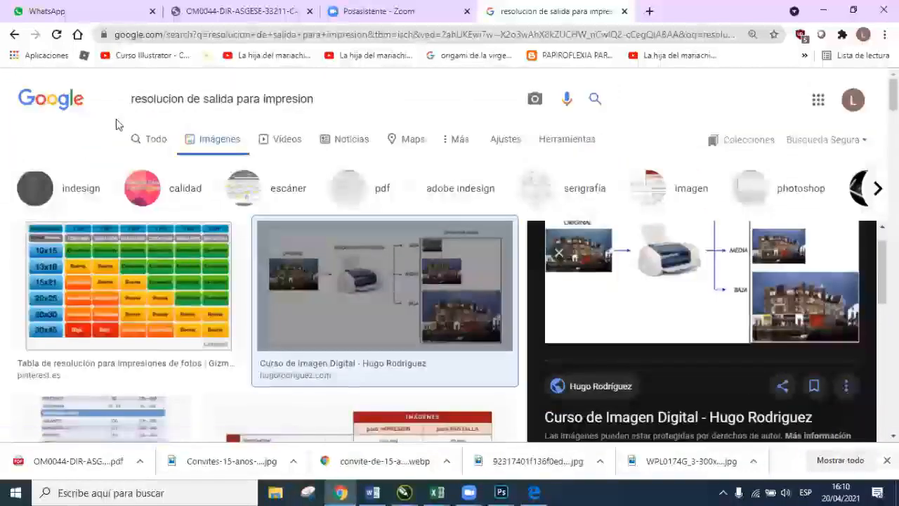
{"action": "left_click_drag", "start_coordinate": [358, 99], "coordinate": [2, 80]}
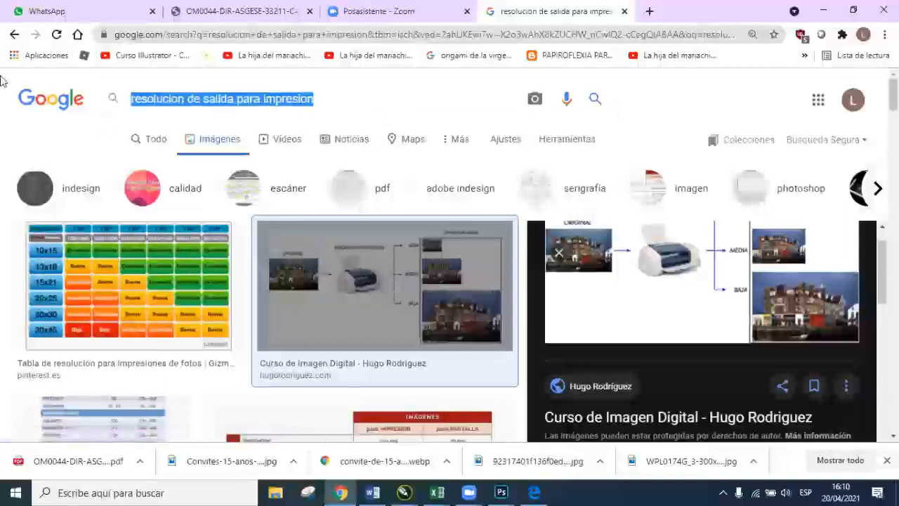
{"action": "type", "text": "dumbo"}
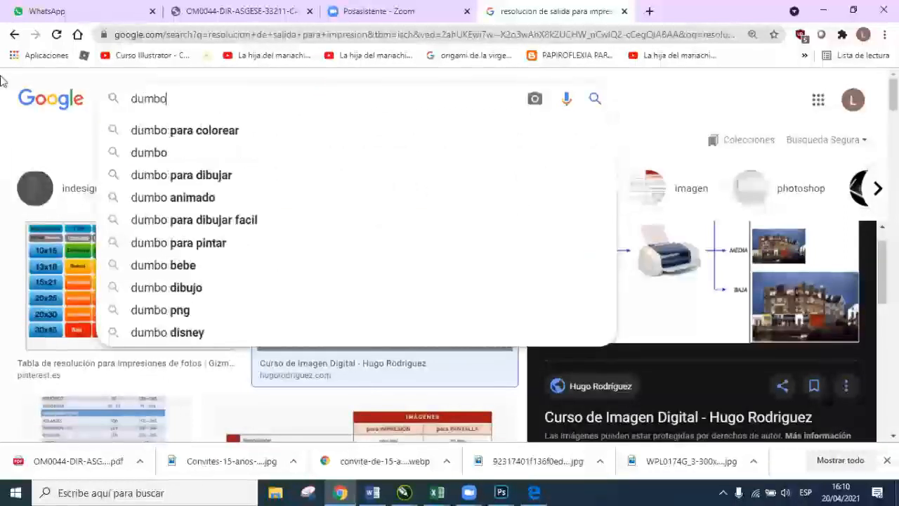
{"action": "key", "text": "Down"}
{"action": "key", "text": "Down"}
{"action": "key", "text": "Return"}
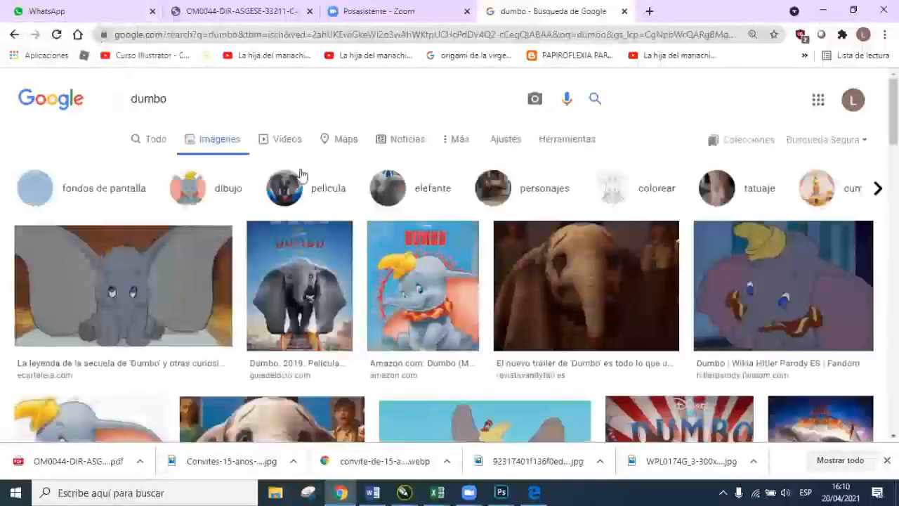
Step: Browse the Dumbo image results and open the preview of the gamecored.com picture with the elephant against a red and blue background
{"action": "scroll", "coordinate": [492, 207], "scroll_direction": "down", "scroll_amount": 1}
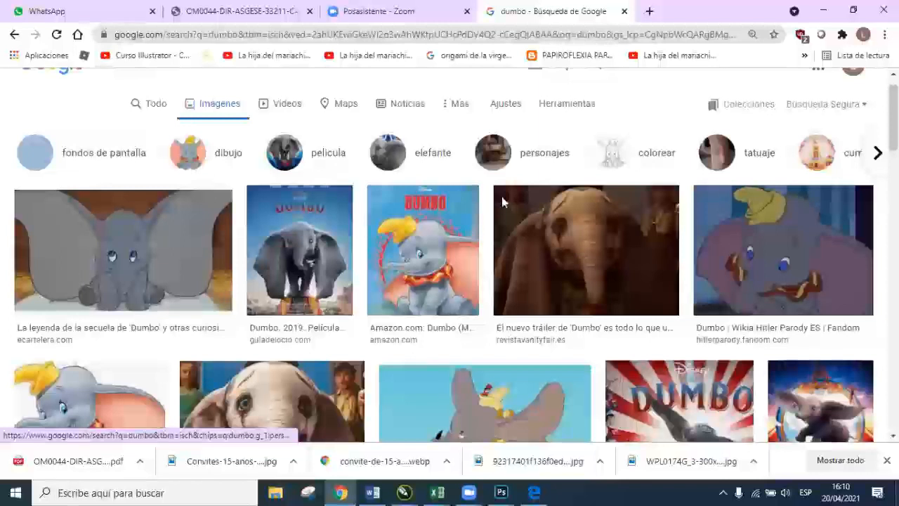
{"action": "scroll", "coordinate": [502, 202], "scroll_direction": "up", "scroll_amount": 1}
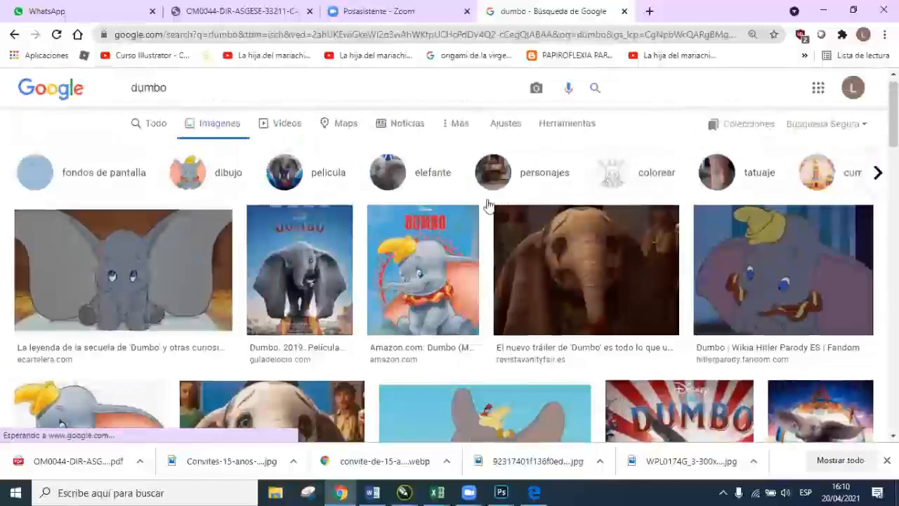
{"action": "scroll", "coordinate": [484, 211], "scroll_direction": "up", "scroll_amount": 1}
{"action": "scroll", "coordinate": [481, 211], "scroll_direction": "down", "scroll_amount": 3}
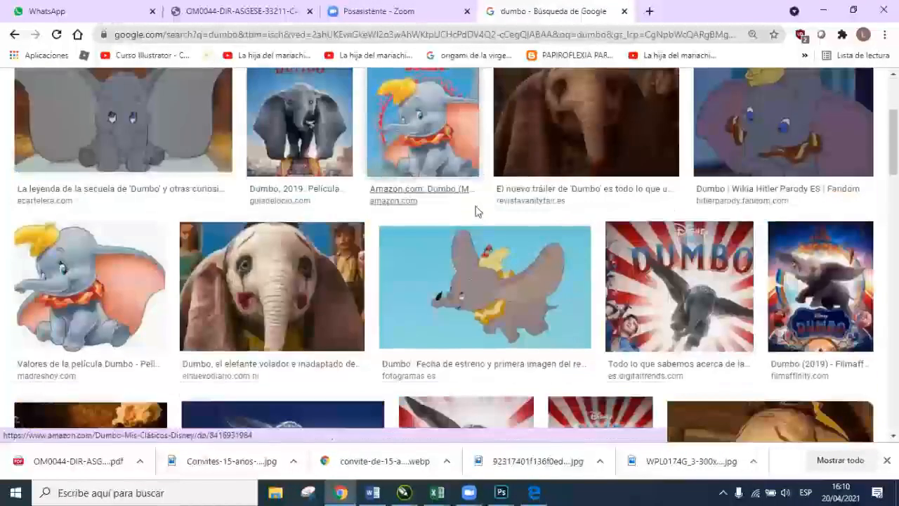
{"action": "scroll", "coordinate": [474, 210], "scroll_direction": "down", "scroll_amount": 5}
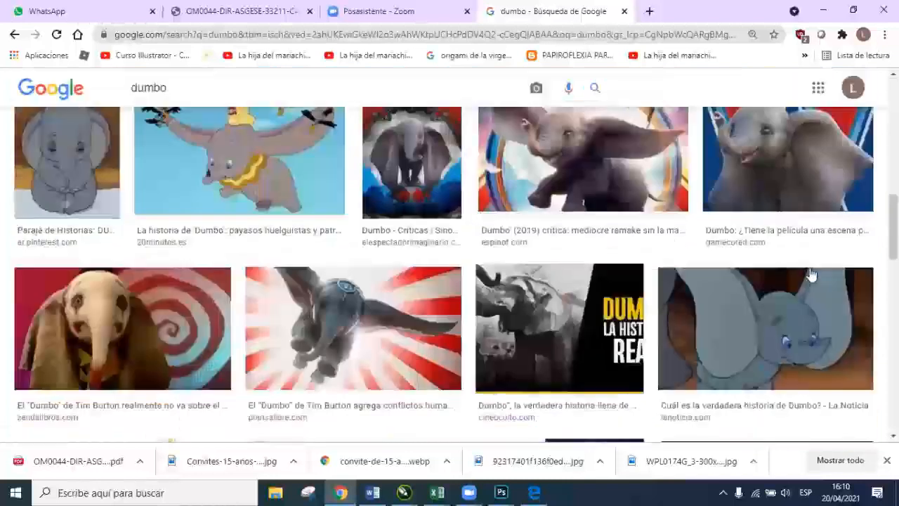
{"action": "scroll", "coordinate": [814, 281], "scroll_direction": "up", "scroll_amount": 2}
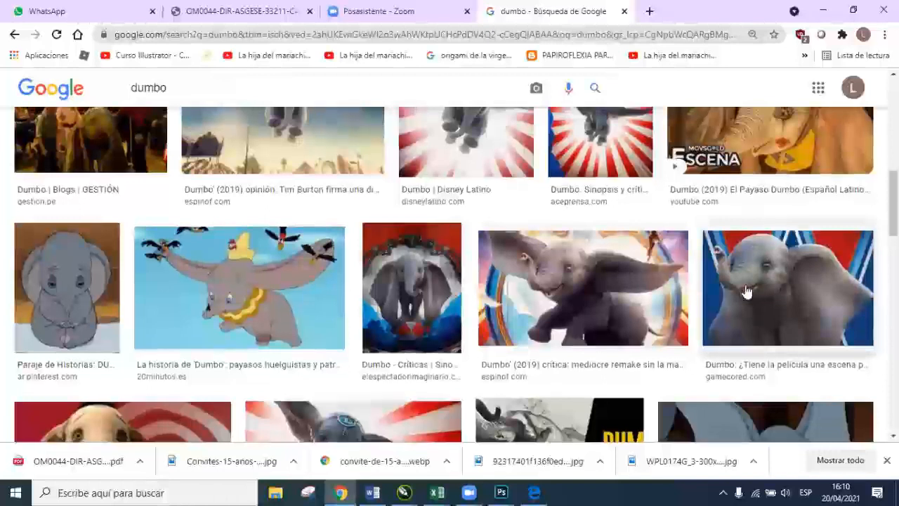
{"action": "scroll", "coordinate": [775, 277], "scroll_direction": "up", "scroll_amount": 3}
{"action": "scroll", "coordinate": [792, 324], "scroll_direction": "down", "scroll_amount": 4}
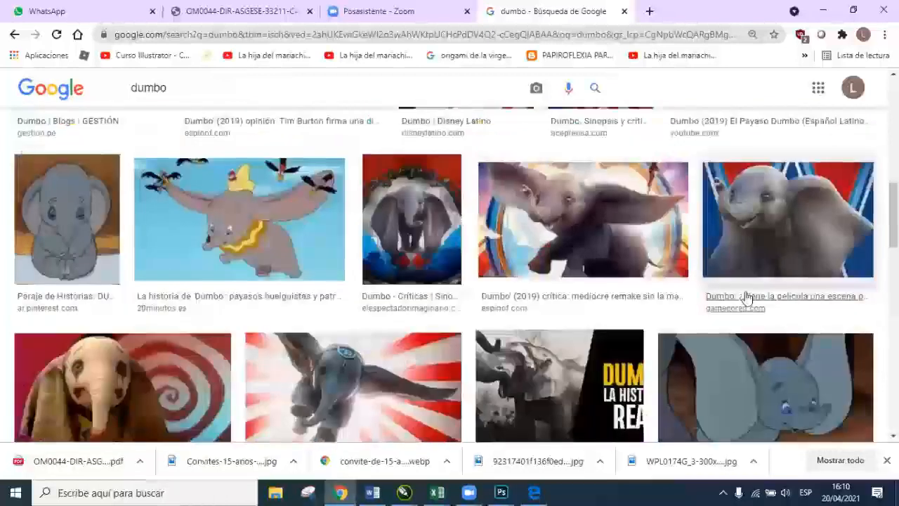
{"action": "left_click", "coordinate": [800, 211]}
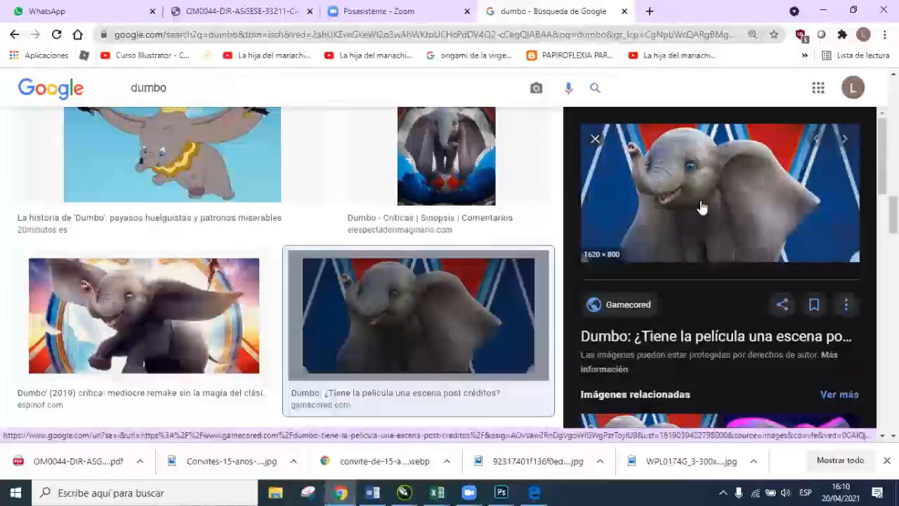
Step: Save the previewed Dumbo image to Escritorio as a JPEG named DUMBO-1-1620x800
{"action": "right_click", "coordinate": [698, 180]}
{"action": "left_click", "coordinate": [732, 316]}
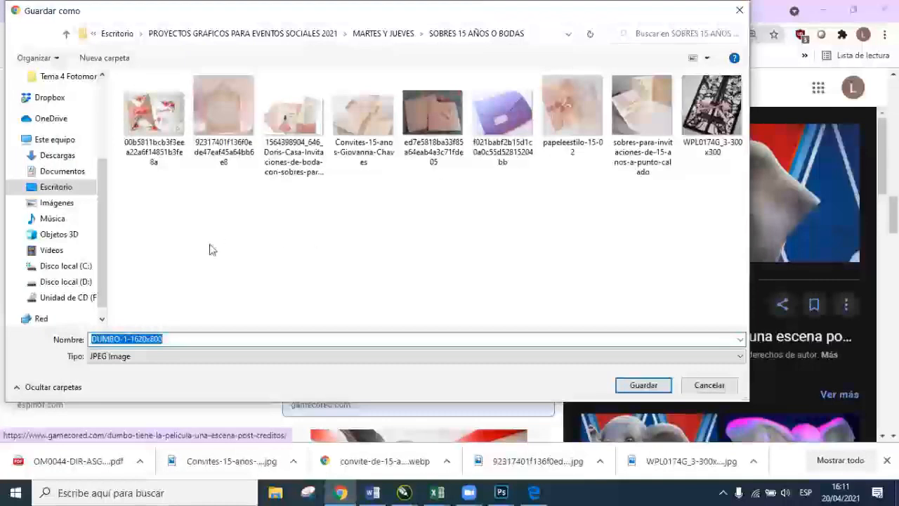
{"action": "left_click", "coordinate": [56, 187]}
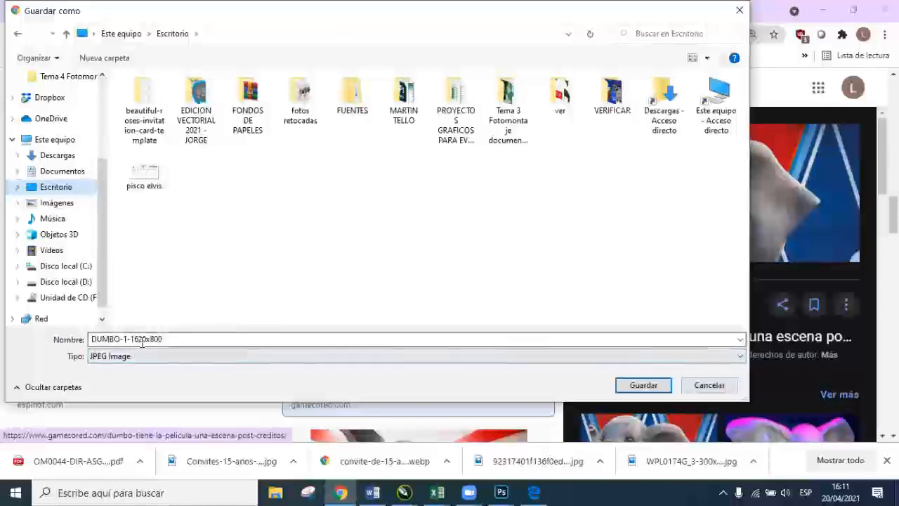
{"action": "left_click", "coordinate": [644, 384]}
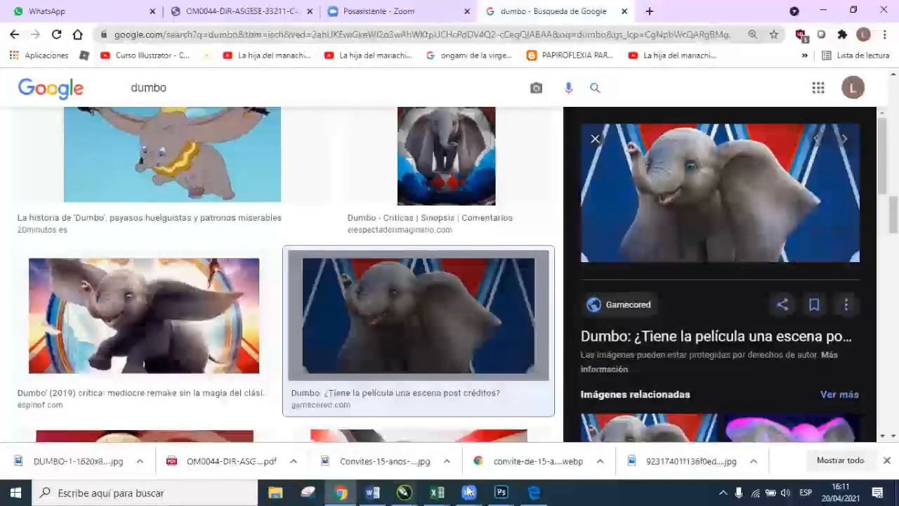
Step: Switch back to Photoshop and move the Capas panel group off the document window, next to the tools panel
{"action": "mouse_move", "coordinate": [500, 492]}
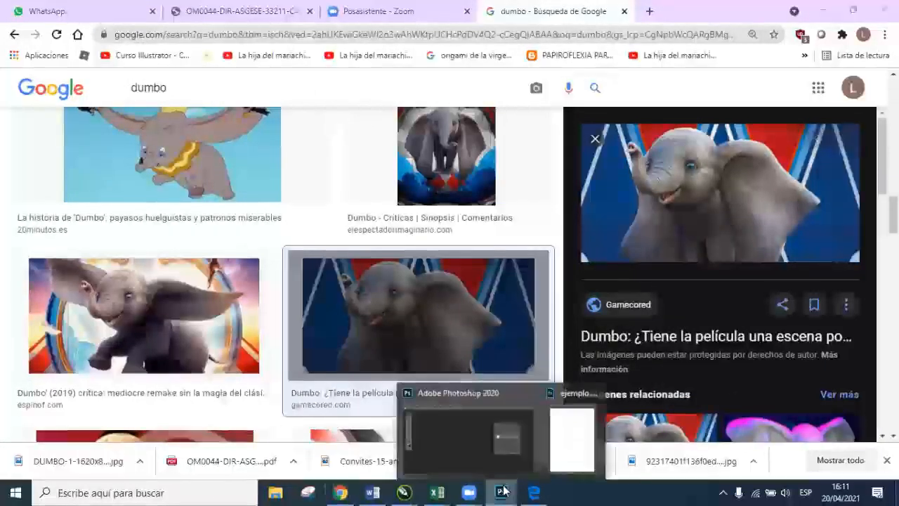
{"action": "left_click", "coordinate": [462, 463]}
{"action": "left_click_drag", "start_coordinate": [727, 129], "coordinate": [186, 70]}
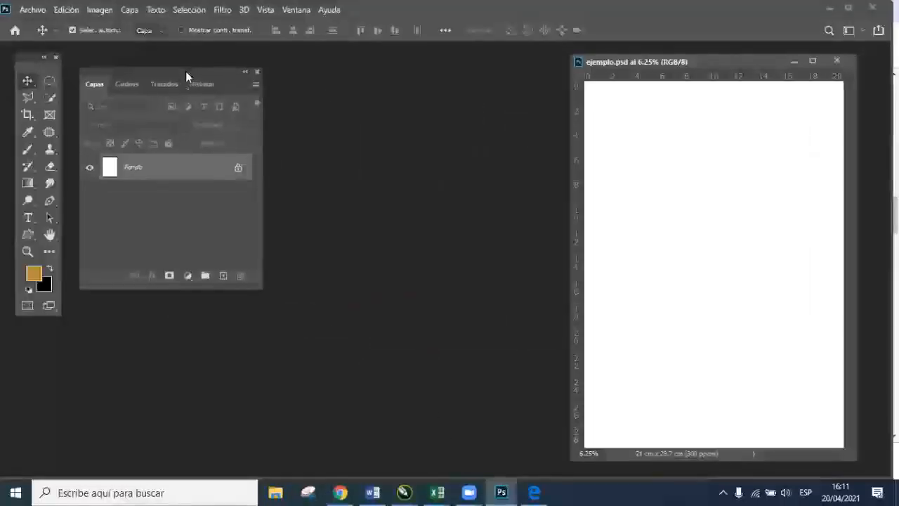
Step: Close the Capas panel group and open DUMBO-1-1620x800 from Escritorio, leaving its missing colour profile on No modificar
{"action": "left_click", "coordinate": [257, 72]}
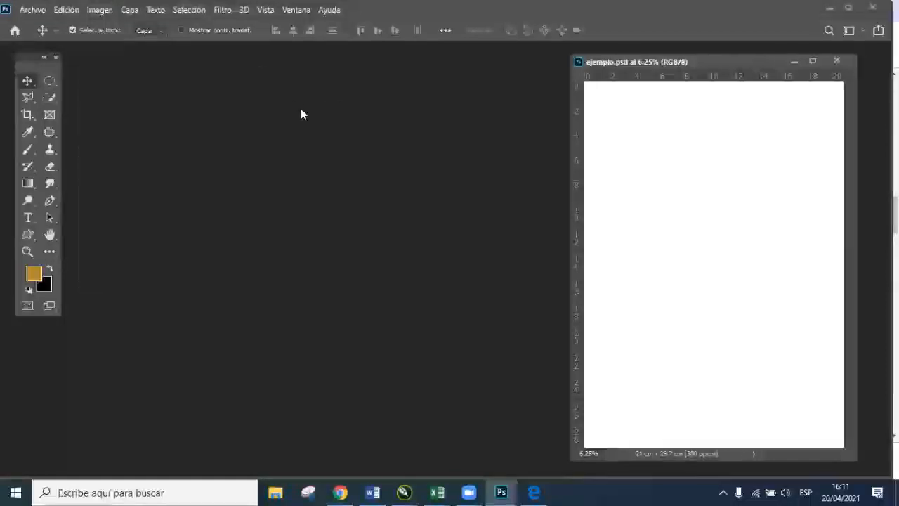
{"action": "left_click", "coordinate": [29, 12]}
{"action": "left_click", "coordinate": [36, 32]}
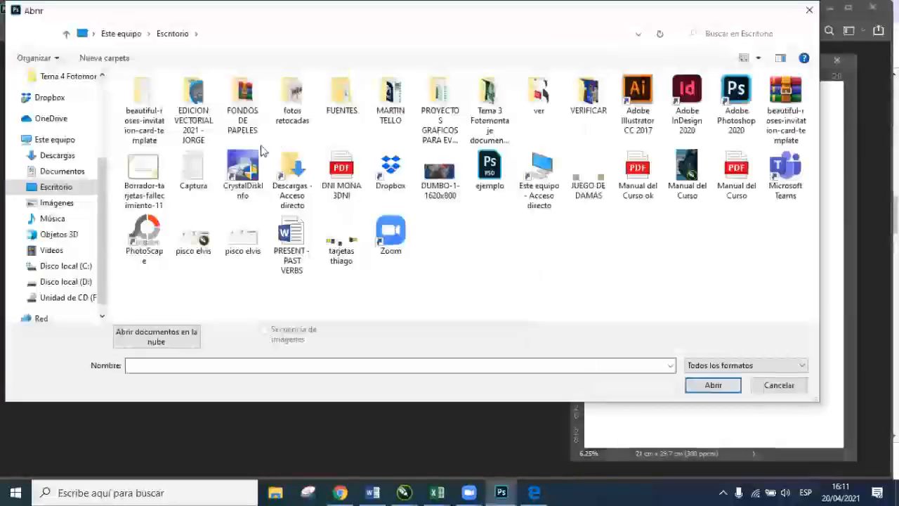
{"action": "left_click", "coordinate": [439, 196]}
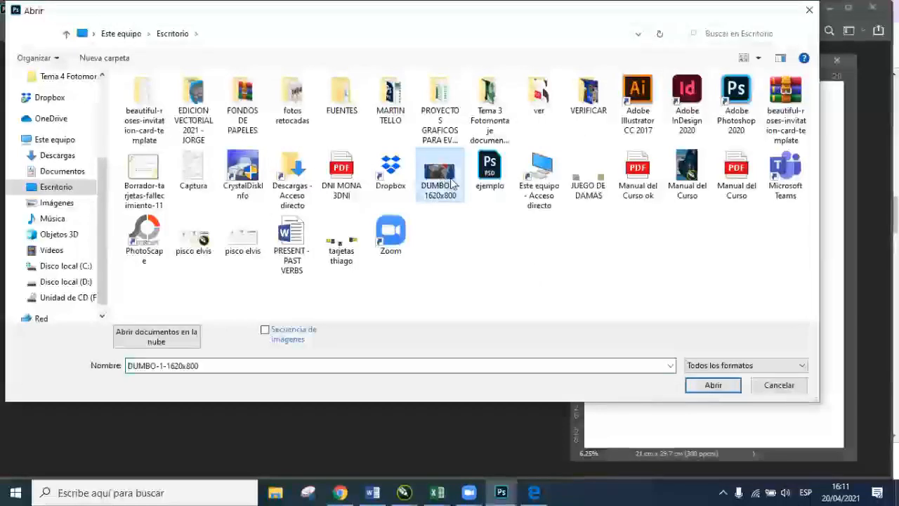
{"action": "left_click", "coordinate": [719, 383]}
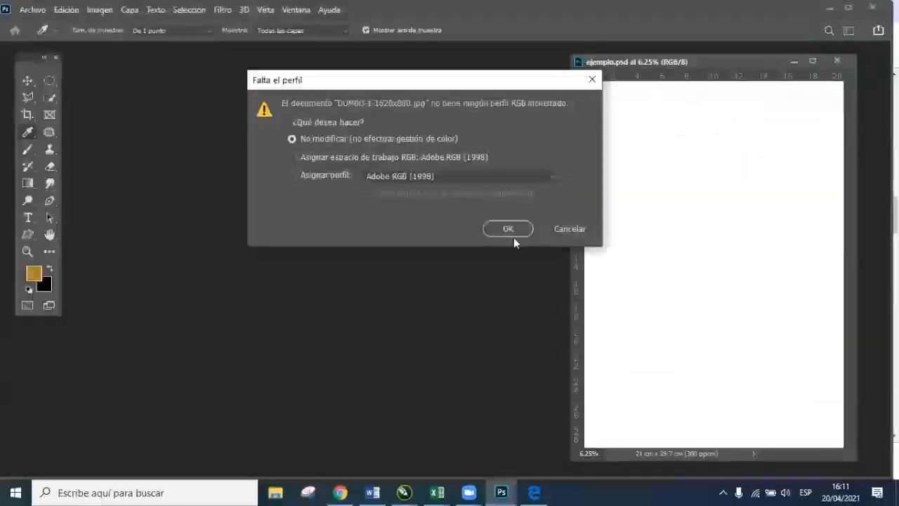
{"action": "left_click", "coordinate": [508, 229]}
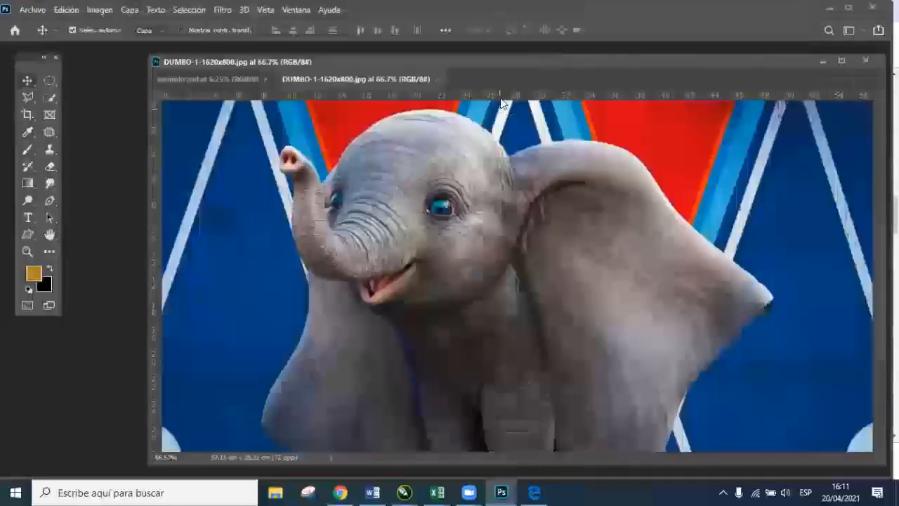
Step: Detach the Dumbo image into its own floating window and place it beside the tools panel
{"action": "left_click_drag", "start_coordinate": [397, 81], "coordinate": [375, 122]}
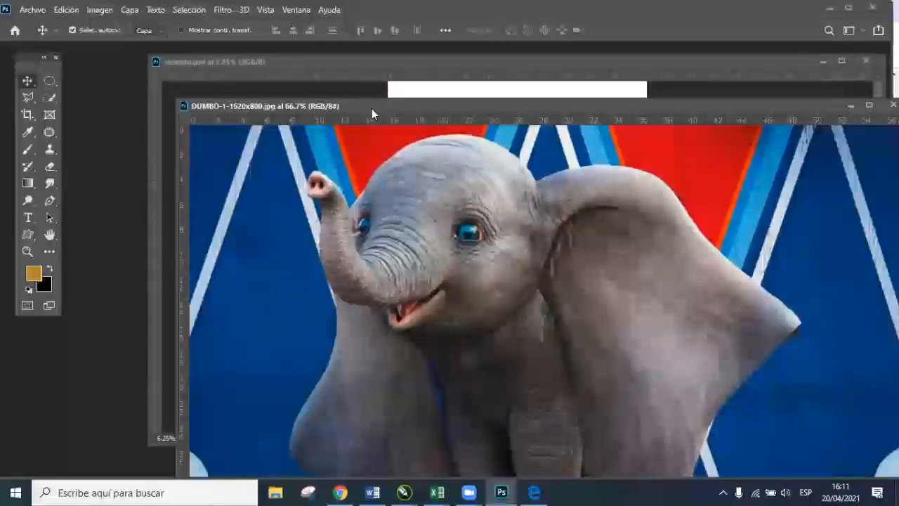
{"action": "left_click_drag", "start_coordinate": [376, 105], "coordinate": [282, 57]}
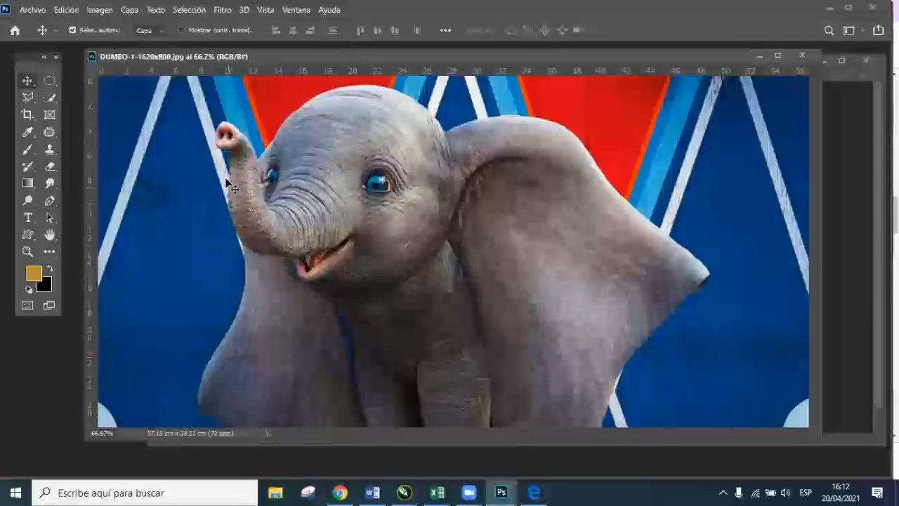
{"action": "mouse_move", "coordinate": [19, 56]}
{"action": "left_mouse_down"}
{"action": "mouse_move", "coordinate": [25, 87]}
{"action": "mouse_move", "coordinate": [21, 60]}
{"action": "left_mouse_up"}
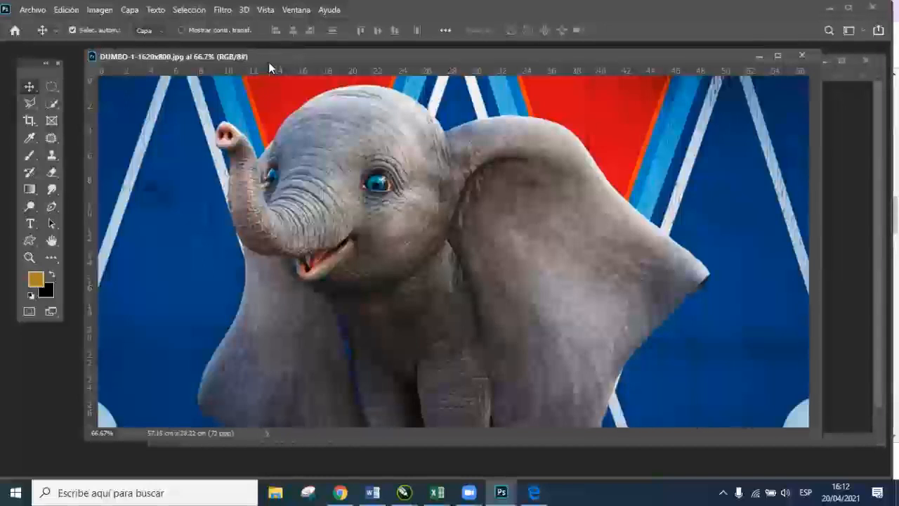
{"action": "left_click_drag", "start_coordinate": [269, 63], "coordinate": [263, 64]}
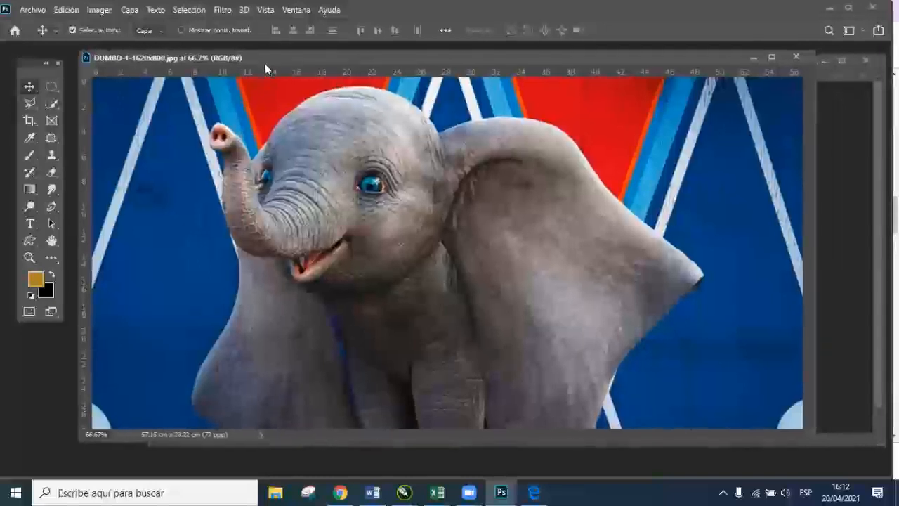
Step: Examine the Dumbo picture's width, height and resolution in Tamaño de imagen, and leave without applying changes
{"action": "left_click", "coordinate": [96, 10]}
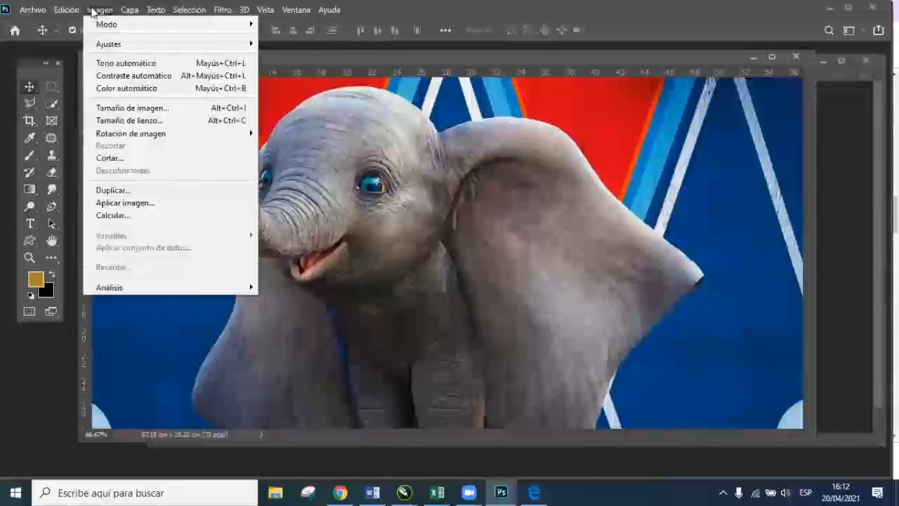
{"action": "left_click", "coordinate": [150, 108]}
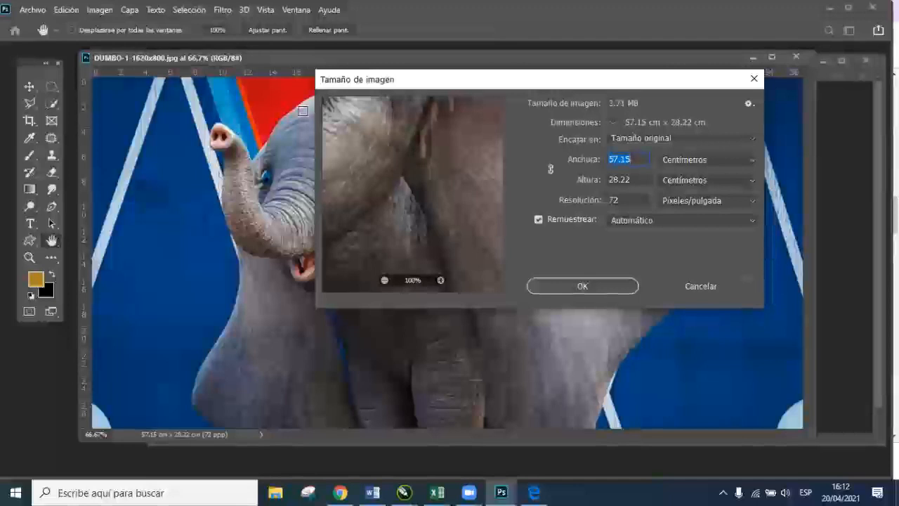
{"action": "left_click", "coordinate": [702, 289]}
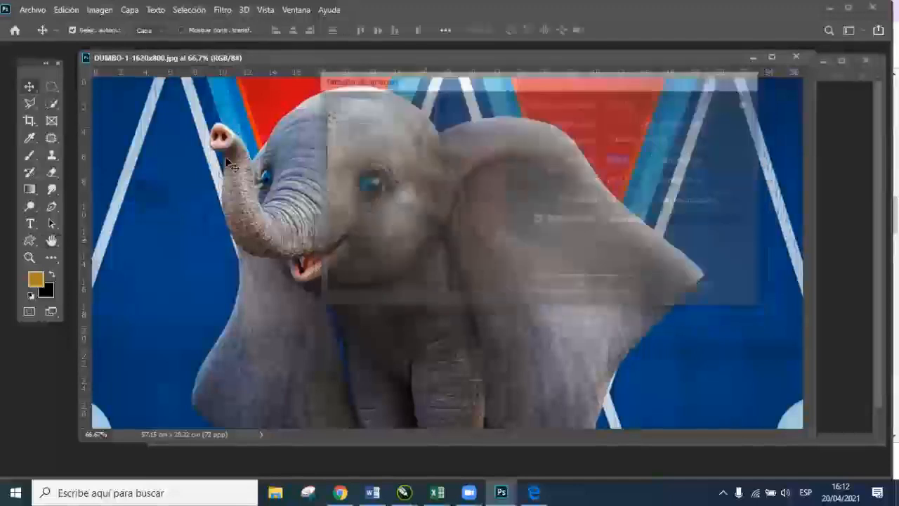
{"action": "left_click", "coordinate": [101, 10]}
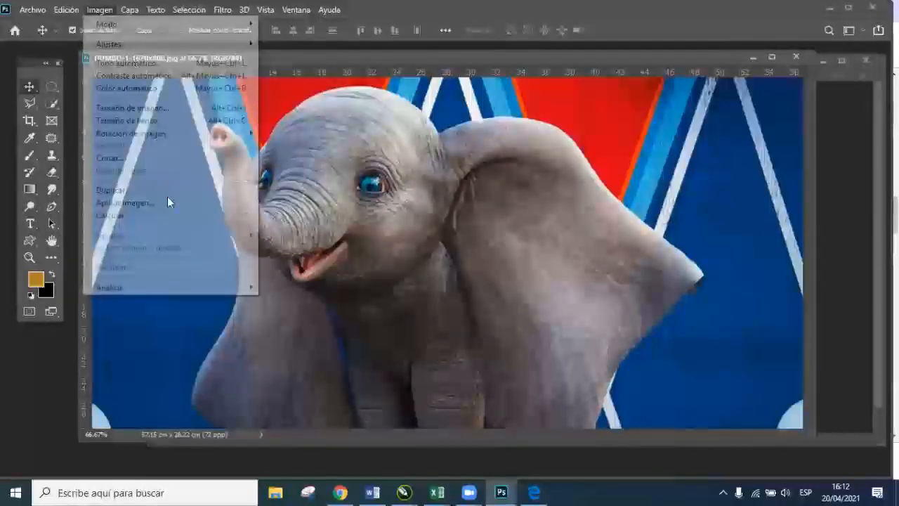
{"action": "key", "text": "Escape"}
{"action": "key", "text": "h"}
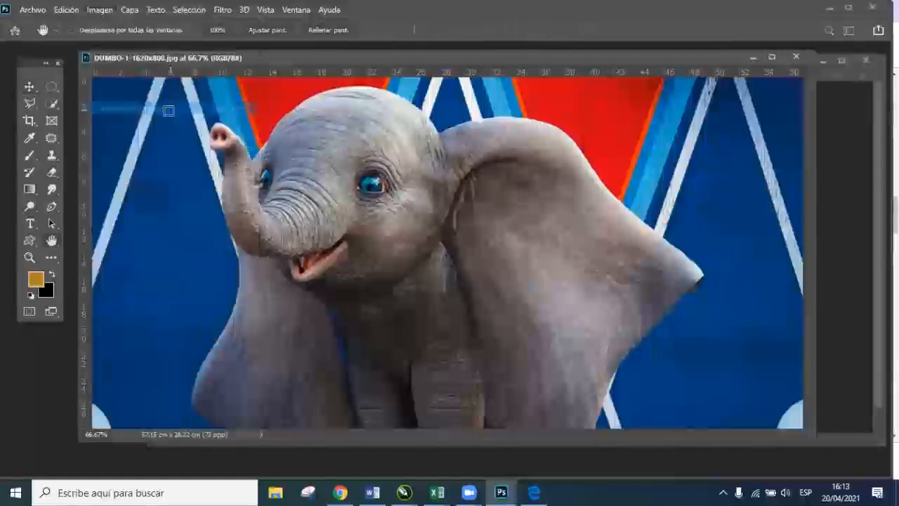
{"action": "key", "text": "ctrl+alt+i"}
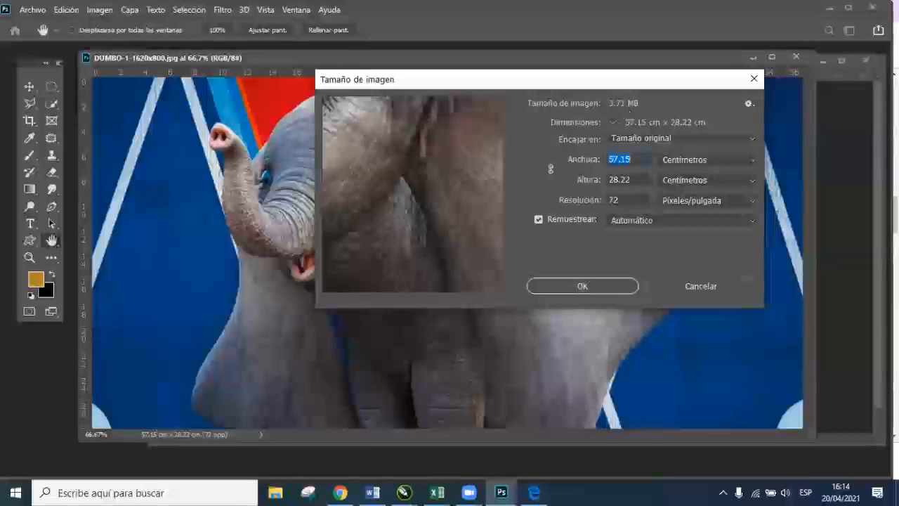
{"action": "left_click", "coordinate": [664, 285]}
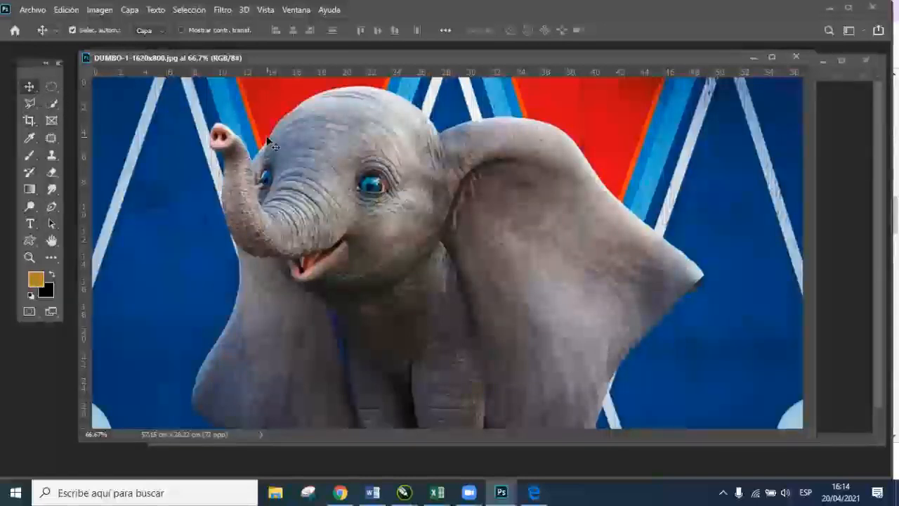
Step: Zoom the Dumbo picture out to 50%, shrink its window, narrow the ejemplo.psd window, and bring the Dumbo window to the front
{"action": "key", "text": "ctrl+minus"}
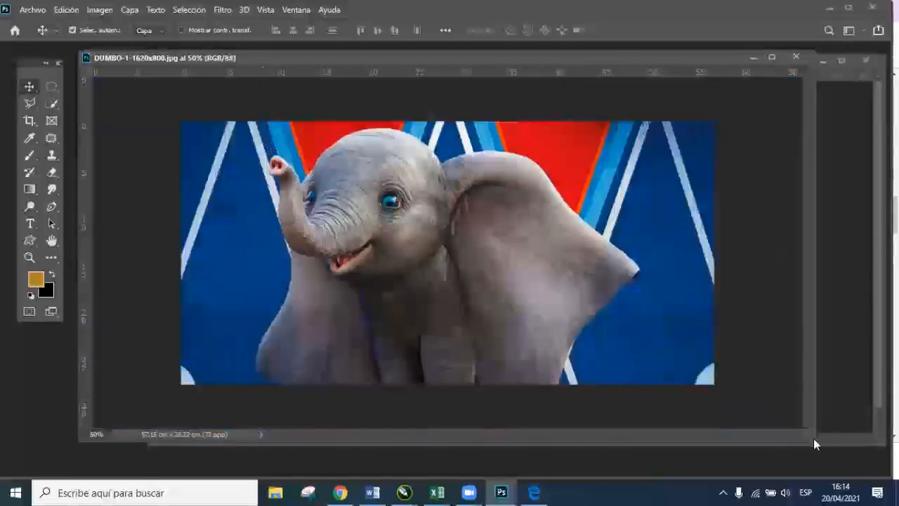
{"action": "left_click_drag", "start_coordinate": [813, 444], "coordinate": [696, 327]}
{"action": "left_click", "coordinate": [710, 339]}
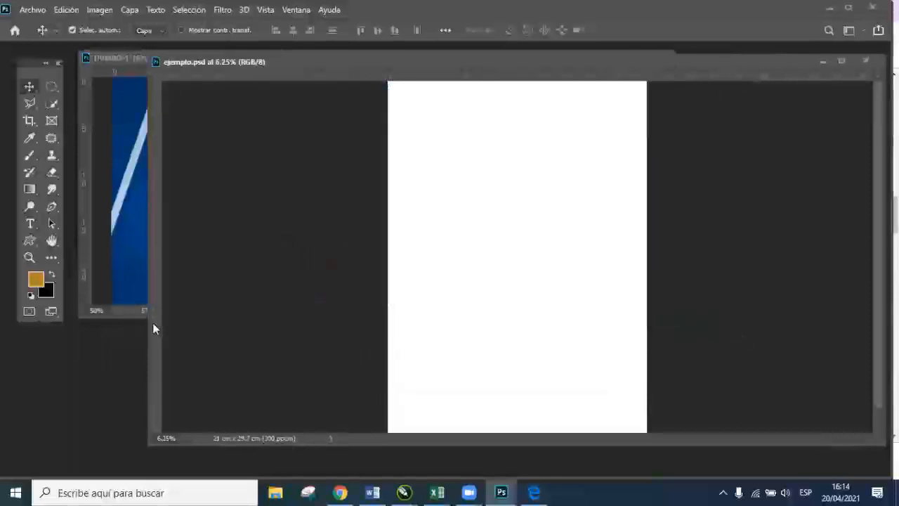
{"action": "left_click_drag", "start_coordinate": [147, 321], "coordinate": [580, 357]}
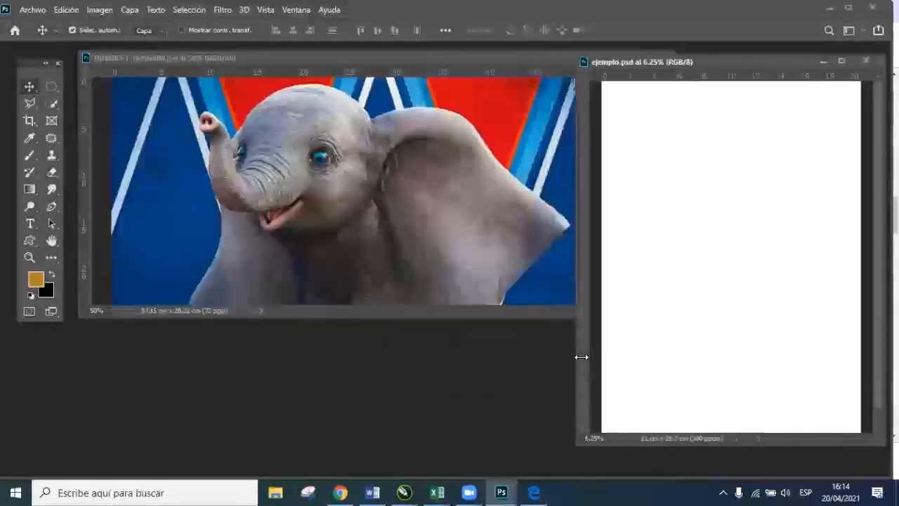
{"action": "left_click", "coordinate": [365, 190]}
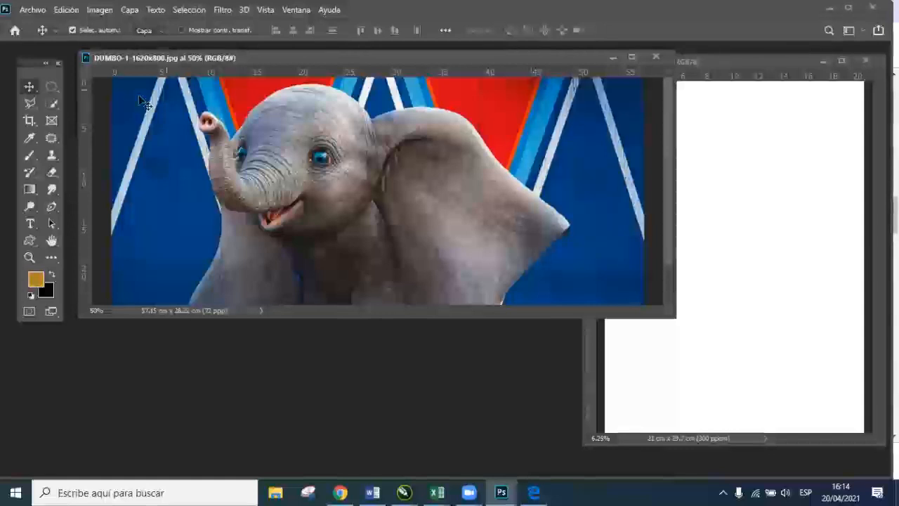
Step: Select the elephant's head and most of its large ear with the rectangular marquee, and move the selected pixels toward the picture's right edge
{"action": "left_click", "coordinate": [54, 90]}
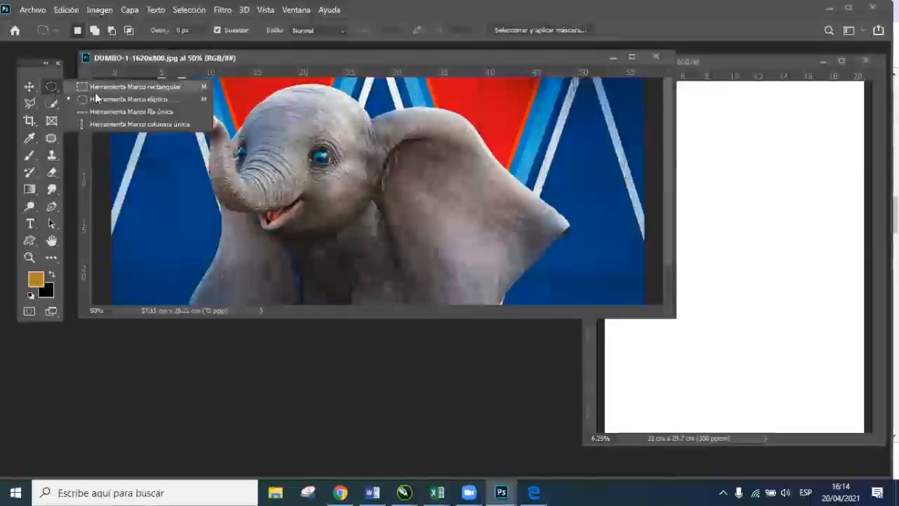
{"action": "left_click", "coordinate": [144, 100]}
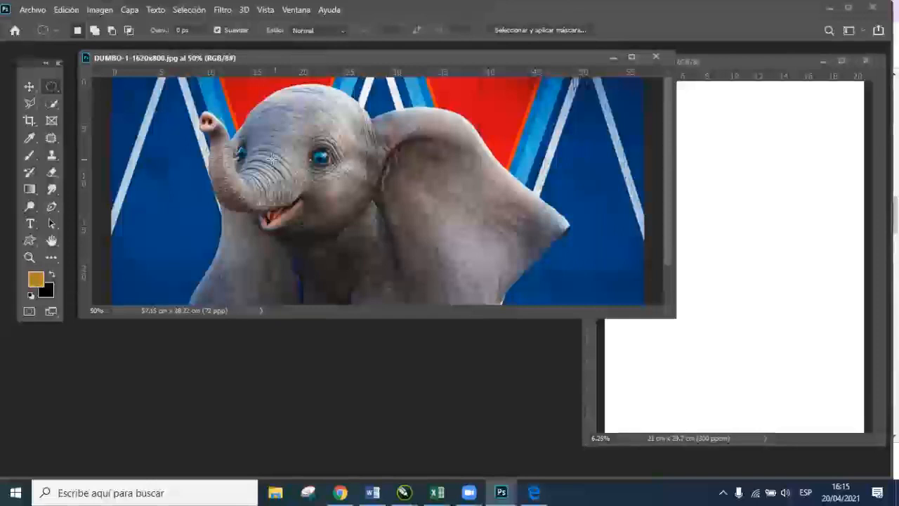
{"action": "right_click", "coordinate": [52, 88]}
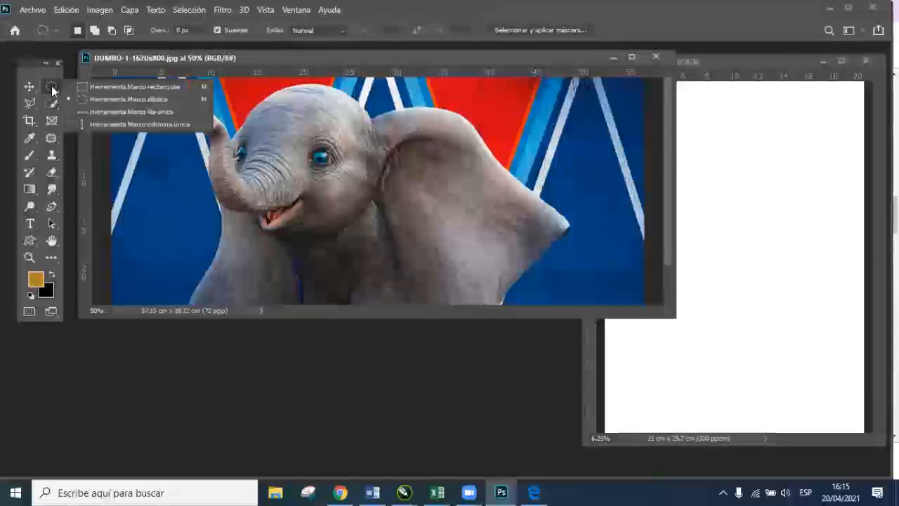
{"action": "left_click", "coordinate": [124, 93]}
{"action": "left_click_drag", "start_coordinate": [181, 78], "coordinate": [506, 281]}
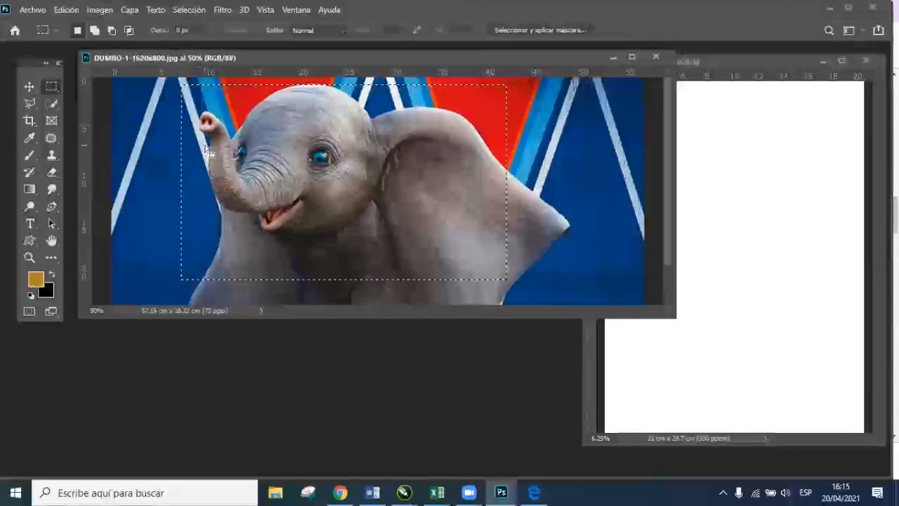
{"action": "left_click", "coordinate": [31, 85]}
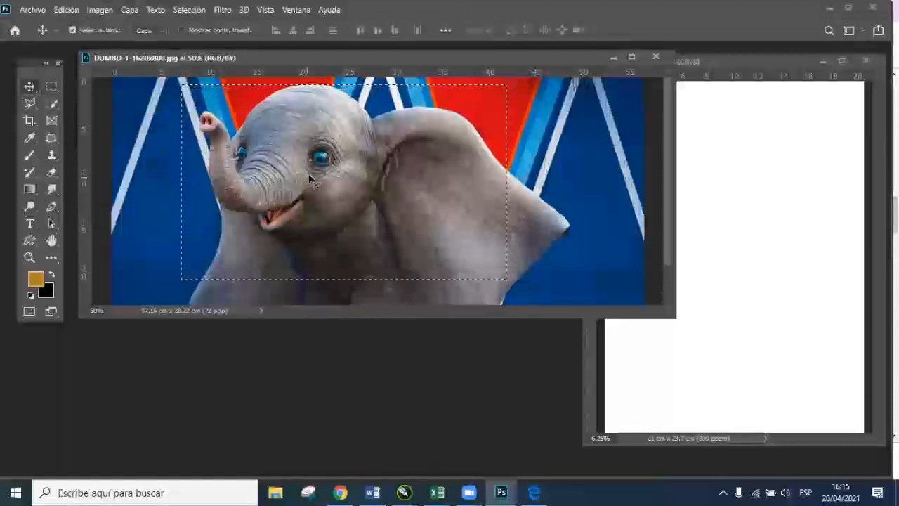
{"action": "left_click_drag", "start_coordinate": [311, 165], "coordinate": [489, 202]}
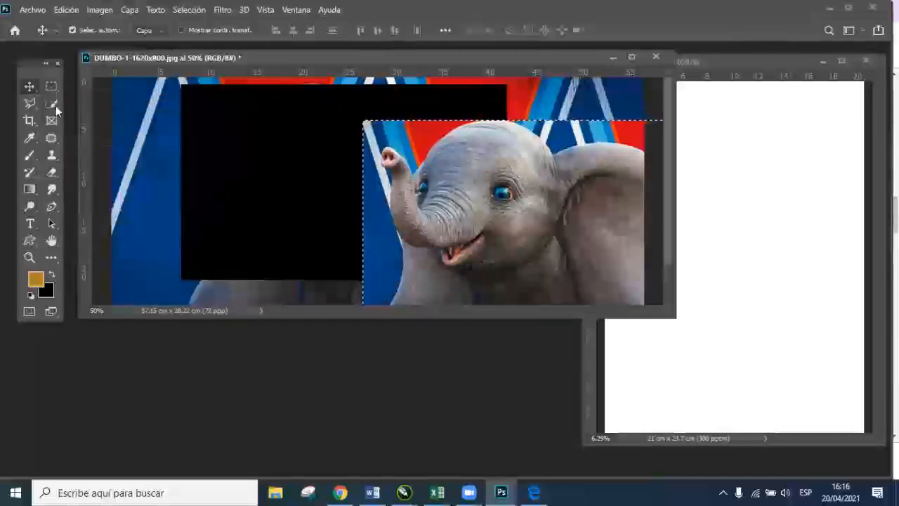
Step: Switch to the elliptical marquee, enlarge the Dumbo window to show the whole picture, and undo the move of the rectangular selection
{"action": "left_click", "coordinate": [50, 87]}
{"action": "right_click", "coordinate": [51, 86]}
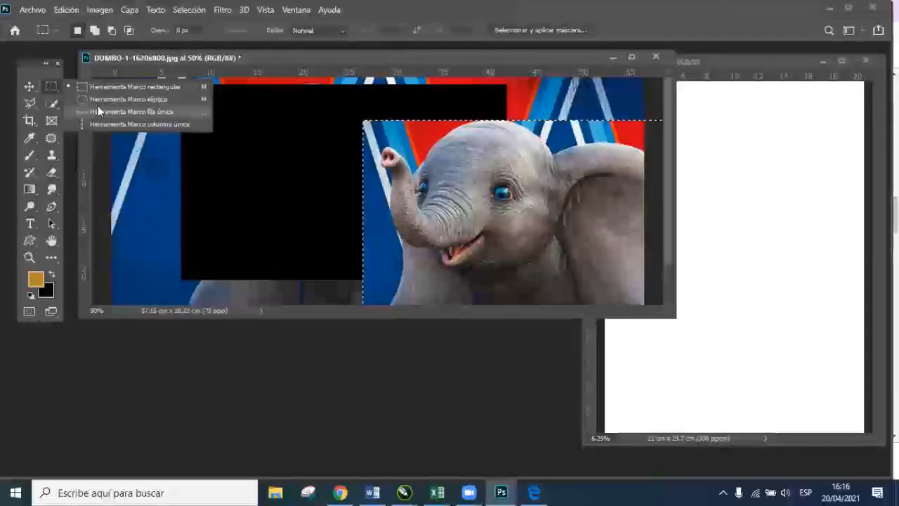
{"action": "left_click", "coordinate": [116, 101]}
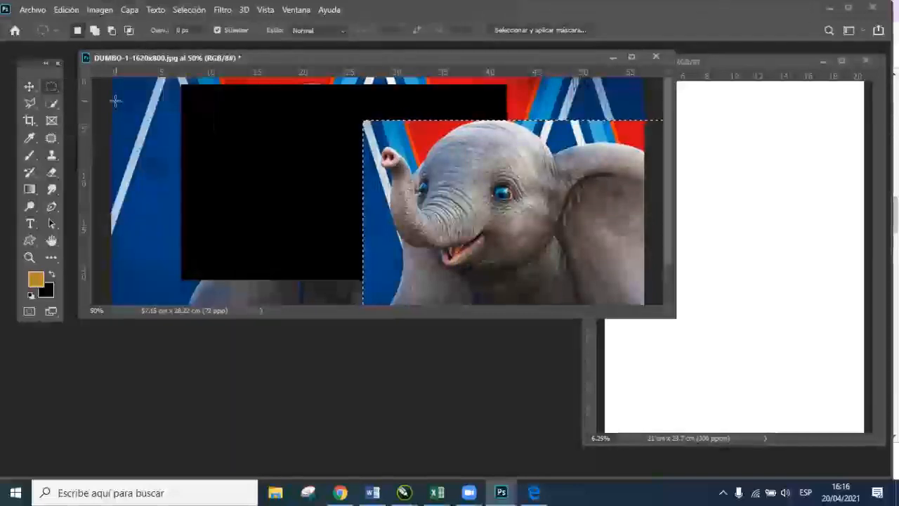
{"action": "left_click", "coordinate": [29, 86]}
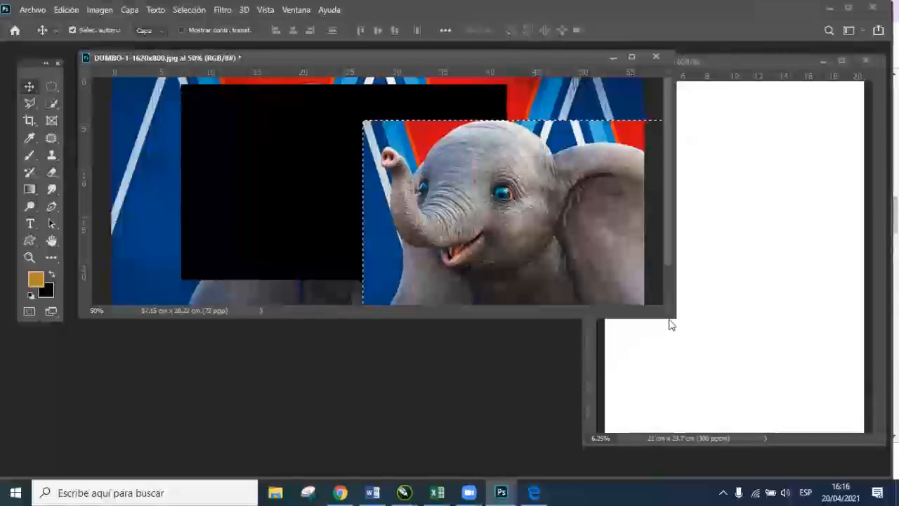
{"action": "left_click_drag", "start_coordinate": [676, 317], "coordinate": [632, 437]}
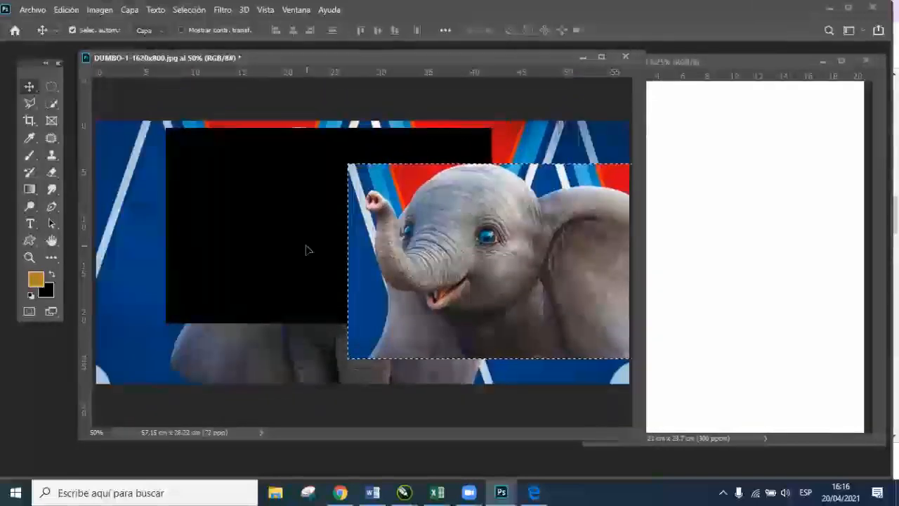
{"action": "key", "text": "ctrl+z"}
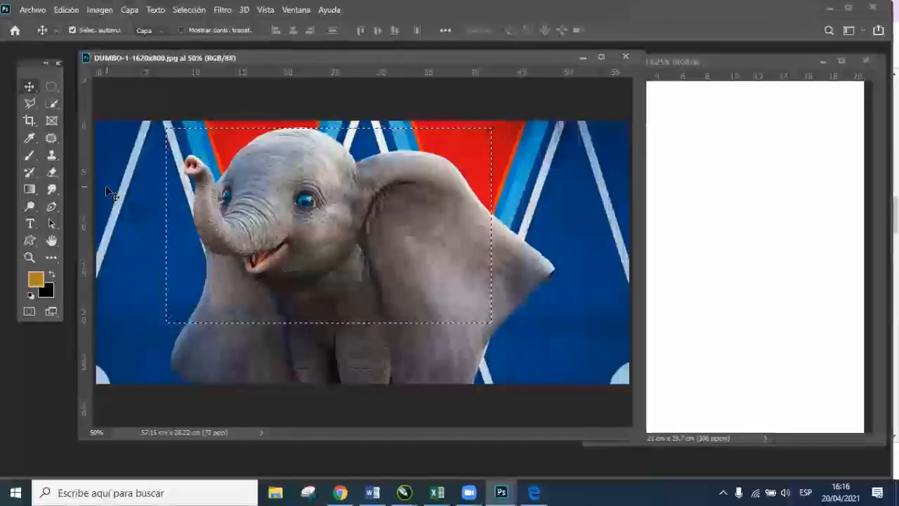
Step: Select the elephant's head with the elliptical marquee and move the selected pixels over its large ear
{"action": "left_click", "coordinate": [51, 86]}
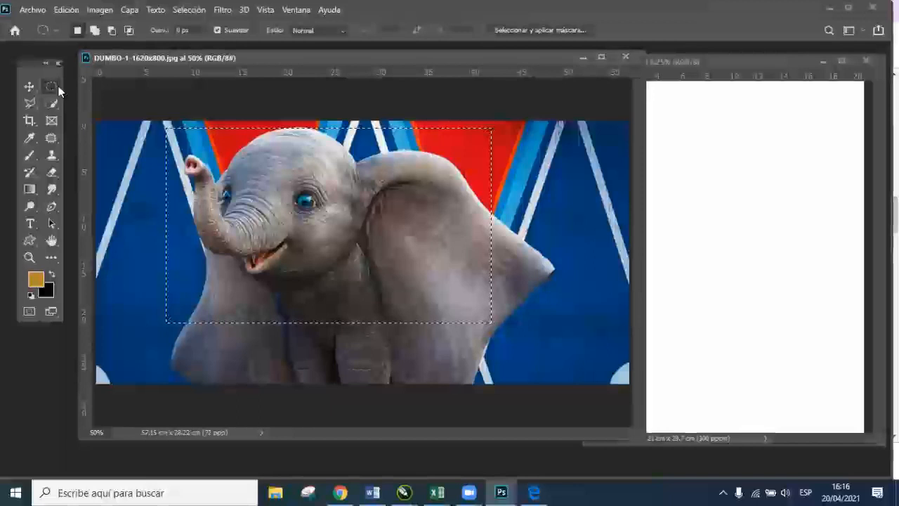
{"action": "left_click", "coordinate": [130, 149]}
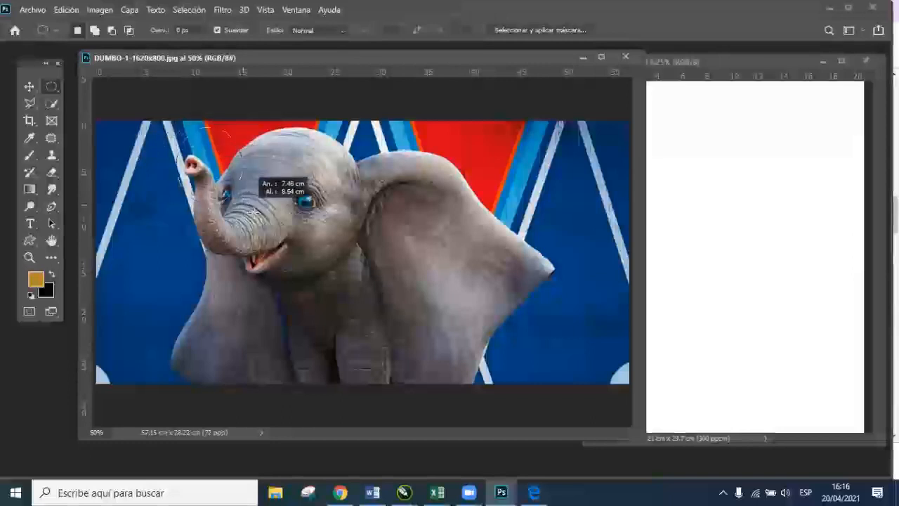
{"action": "left_click_drag", "start_coordinate": [306, 249], "coordinate": [369, 288]}
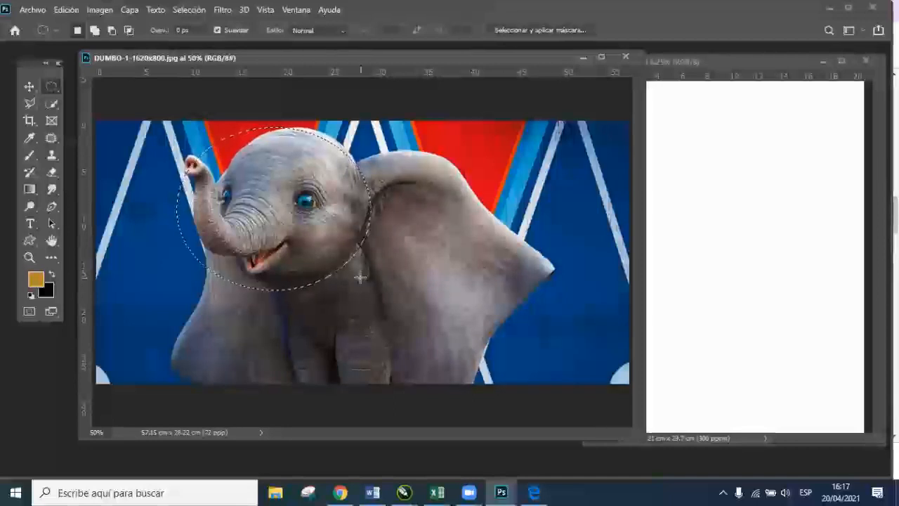
{"action": "left_click", "coordinate": [30, 86]}
{"action": "left_click_drag", "start_coordinate": [299, 190], "coordinate": [578, 212]}
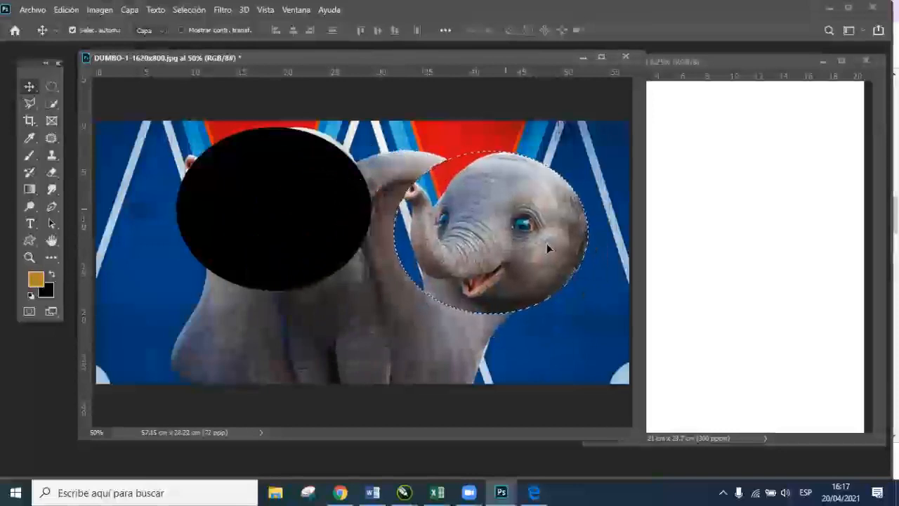
Step: Move the elliptical head selection onto the ejemplo.psd page, and undo its earlier displacement within the Dumbo picture
{"action": "left_click", "coordinate": [646, 227]}
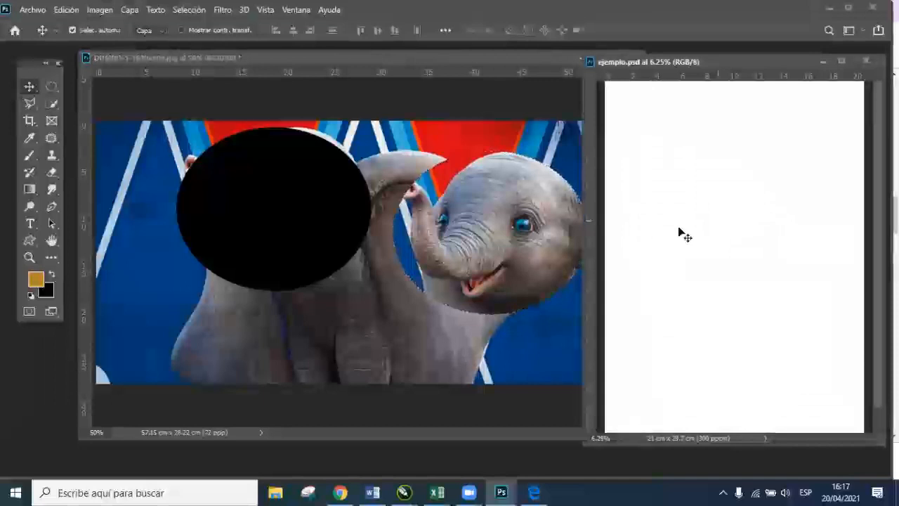
{"action": "left_click", "coordinate": [541, 243]}
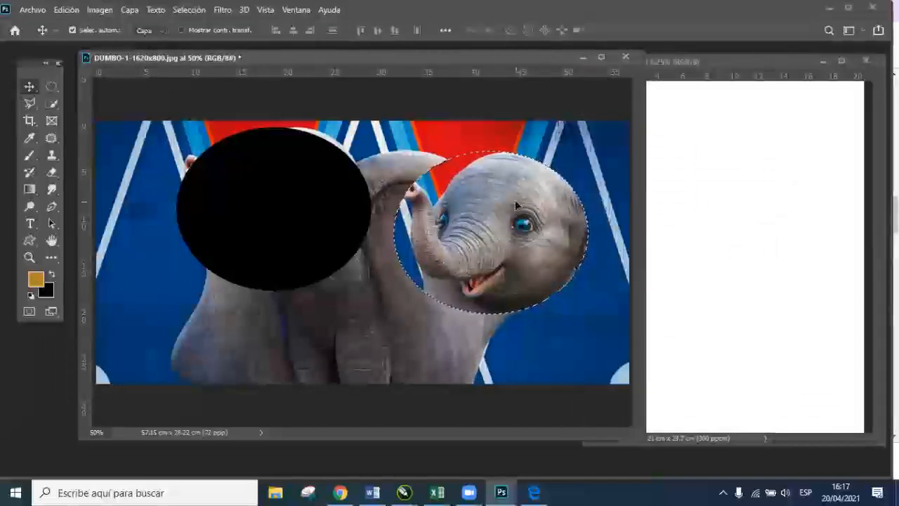
{"action": "left_click_drag", "start_coordinate": [463, 201], "coordinate": [775, 150]}
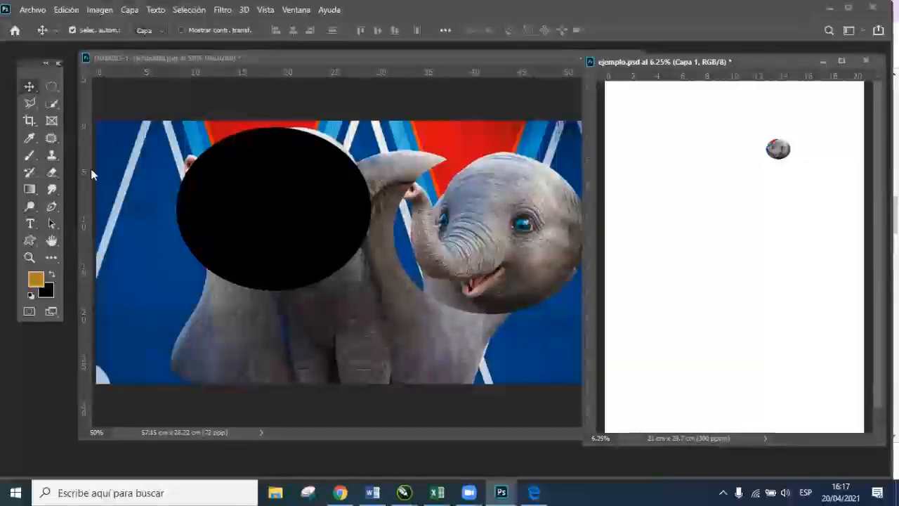
{"action": "left_click", "coordinate": [124, 127]}
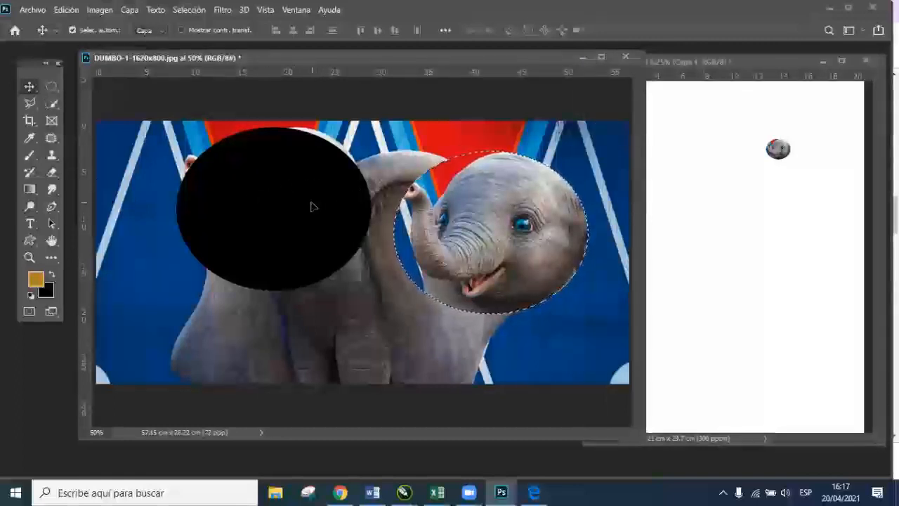
{"action": "key", "text": "ctrl+z"}
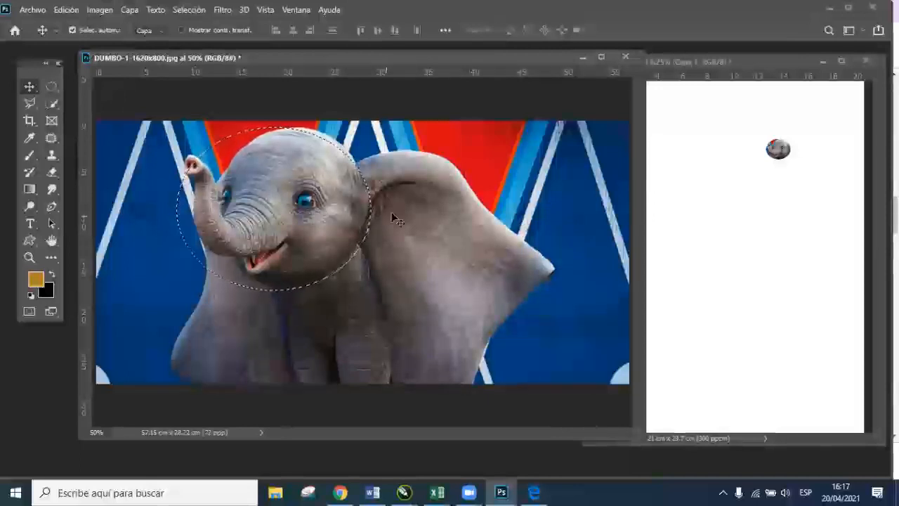
Step: Select the elephant's head with the rectangular marquee and move the selected pixels onto the ejemplo.psd page below the oval piece
{"action": "key", "text": "m"}
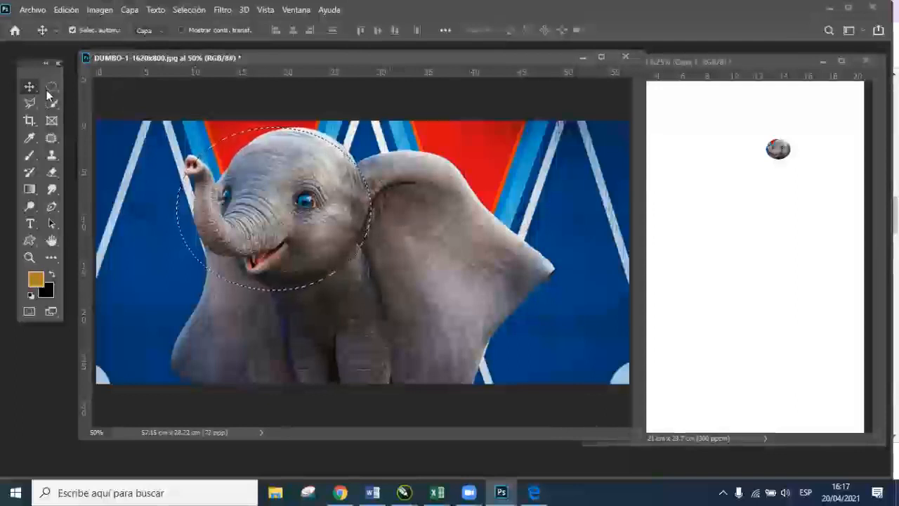
{"action": "left_click", "coordinate": [155, 139]}
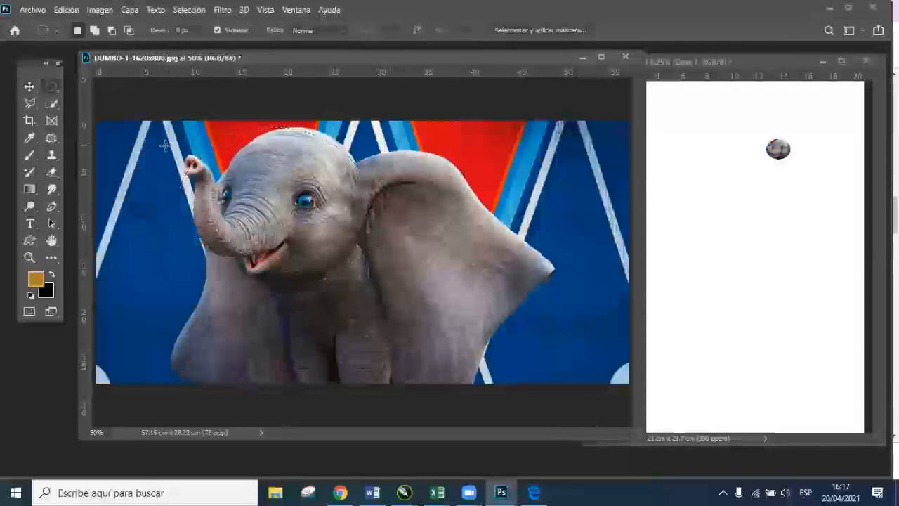
{"action": "right_click", "coordinate": [55, 84]}
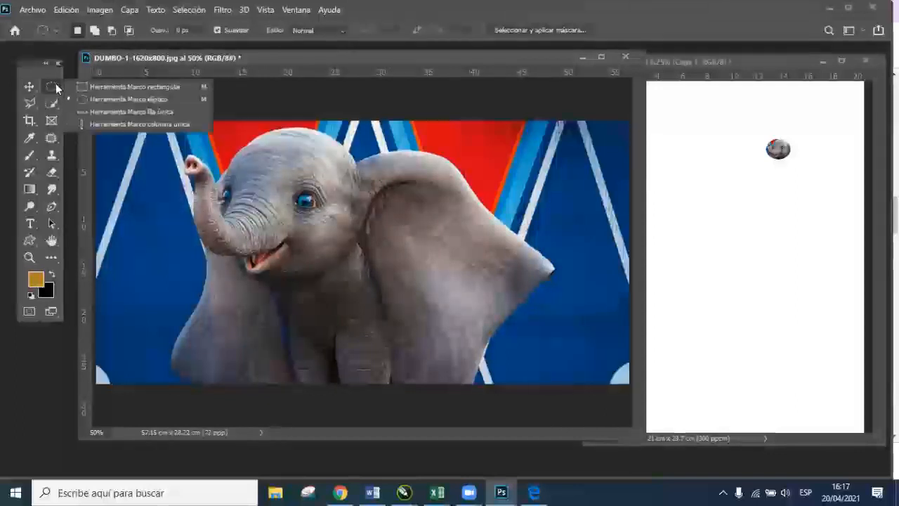
{"action": "left_click", "coordinate": [111, 92]}
{"action": "left_click_drag", "start_coordinate": [170, 132], "coordinate": [403, 309]}
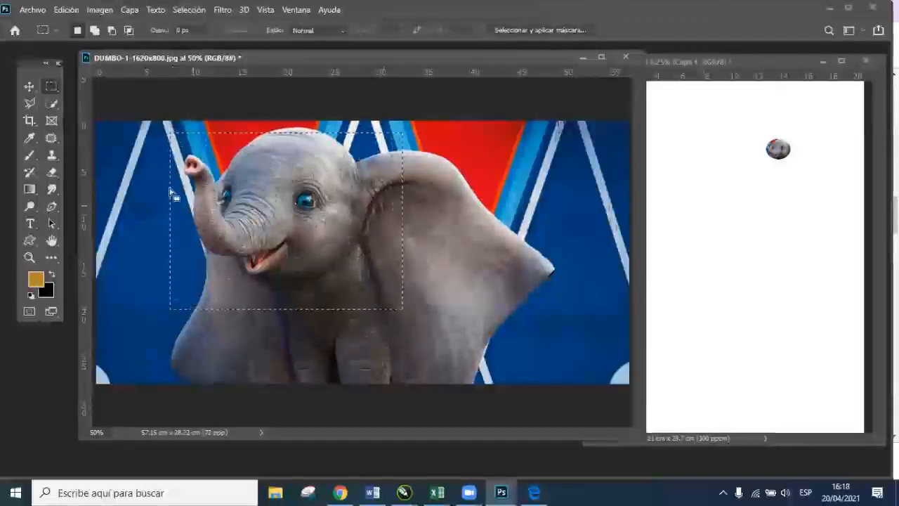
{"action": "left_click", "coordinate": [28, 87]}
{"action": "left_click_drag", "start_coordinate": [368, 247], "coordinate": [799, 289]}
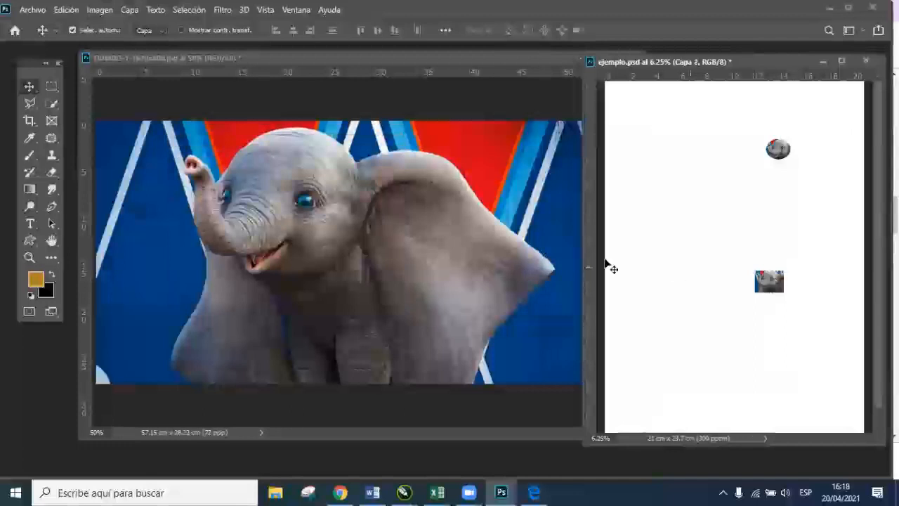
{"action": "left_click", "coordinate": [52, 88]}
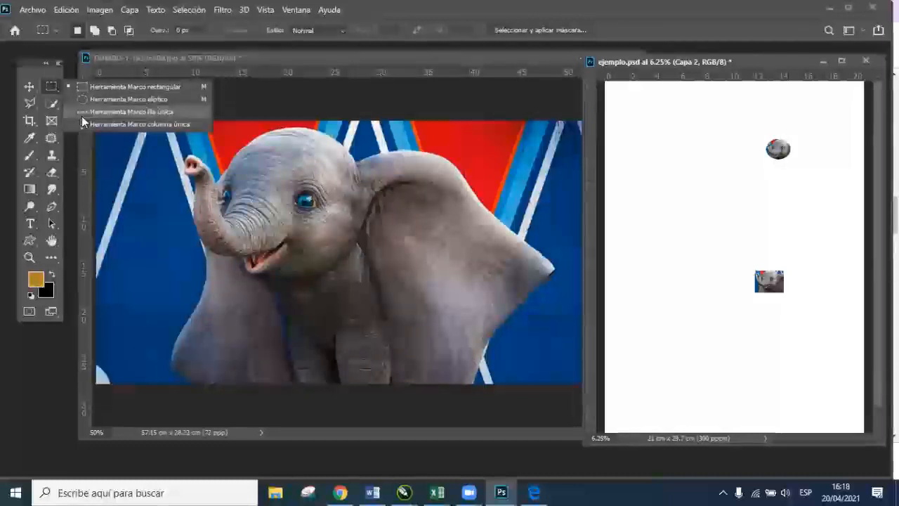
{"action": "left_click", "coordinate": [68, 87]}
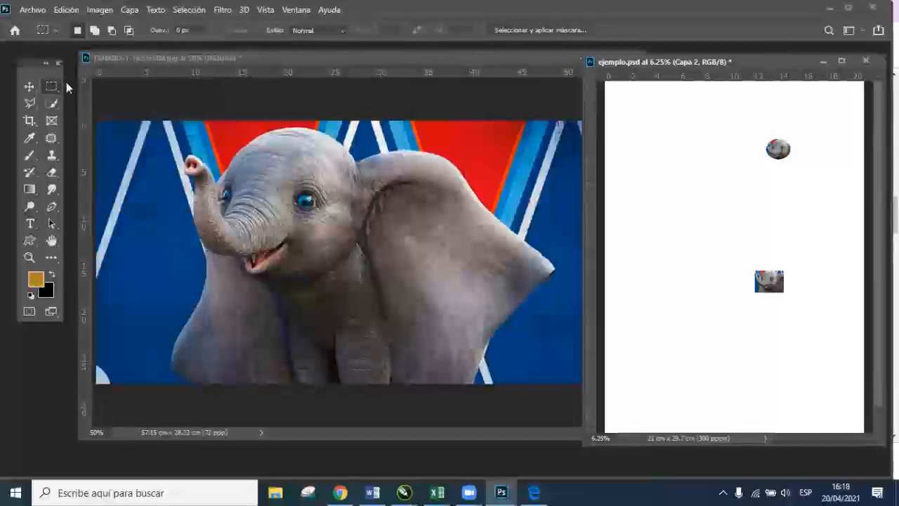
{"action": "left_click", "coordinate": [28, 86]}
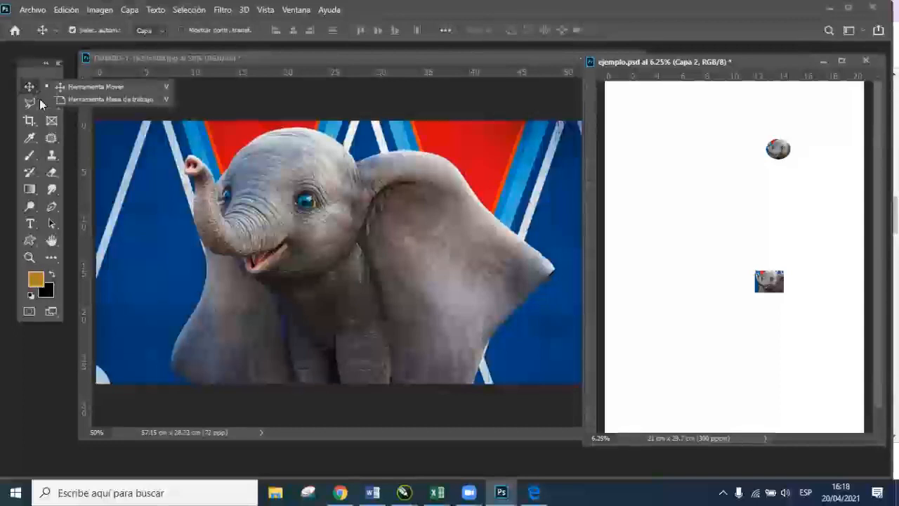
Step: Draw a triangular selection with the Polygonal Lasso on the blank area of the ejemplo.psd page and deselect it
{"action": "left_click", "coordinate": [31, 105]}
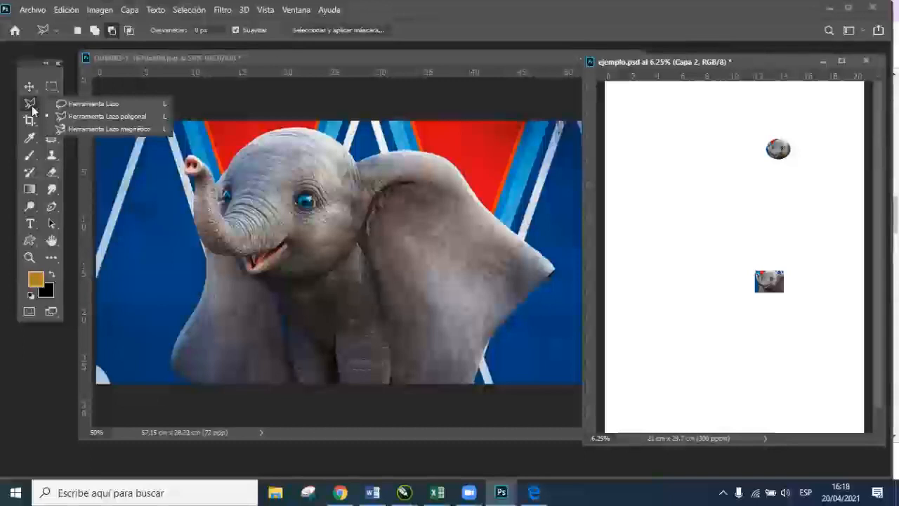
{"action": "left_click", "coordinate": [619, 159]}
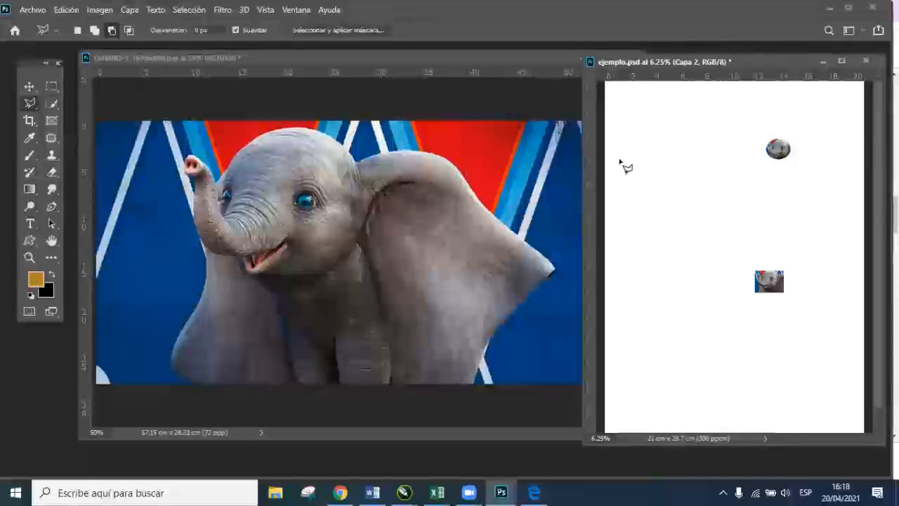
{"action": "left_click", "coordinate": [681, 201]}
{"action": "double_click", "coordinate": [672, 156]}
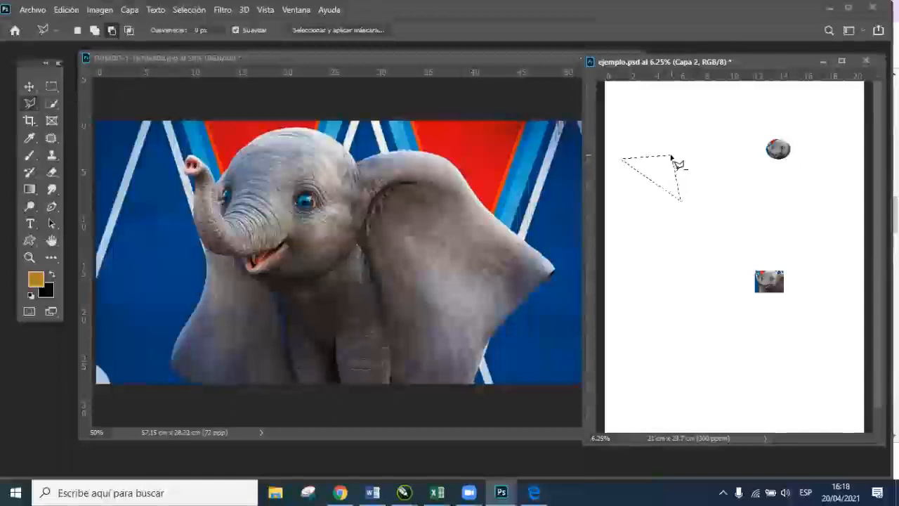
{"action": "key", "text": "ctrl+d"}
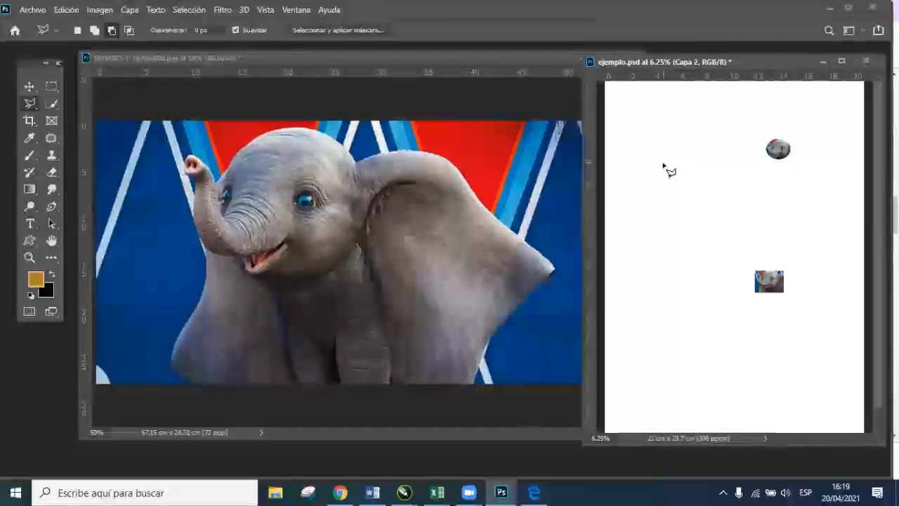
Step: Zoom ejemplo.psd in to 12.5% and move the oval head piece down toward the page's right edge
{"action": "scroll", "coordinate": [759, 189], "scroll_direction": "up", "scroll_amount": 1}
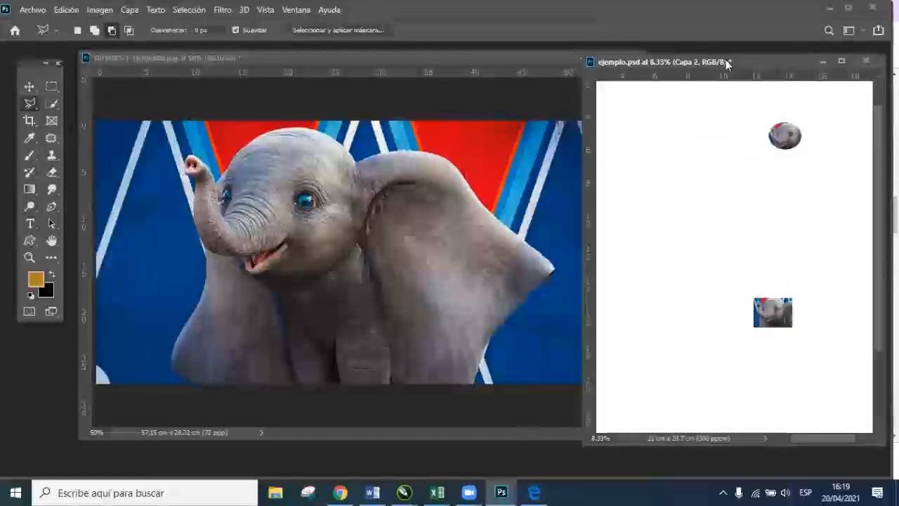
{"action": "left_click_drag", "start_coordinate": [877, 137], "coordinate": [871, 110]}
{"action": "scroll", "coordinate": [722, 179], "scroll_direction": "up", "scroll_amount": 1}
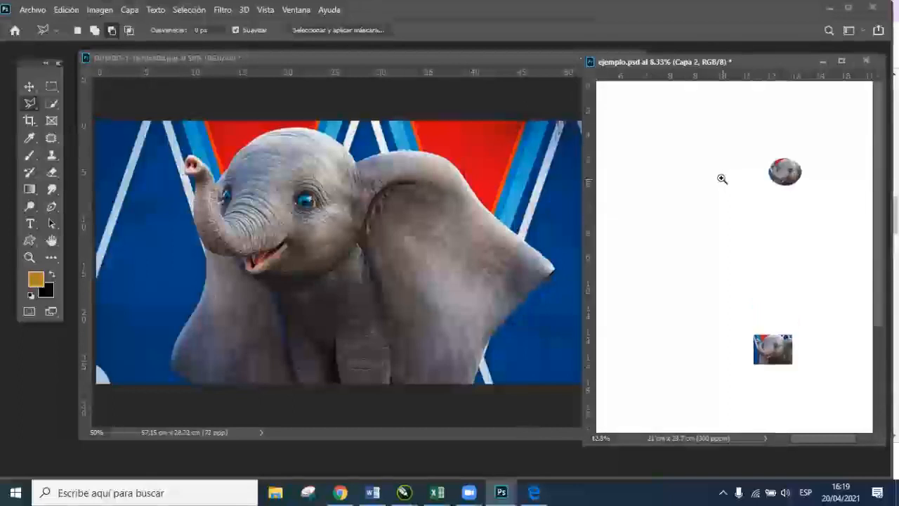
{"action": "left_click", "coordinate": [29, 86]}
{"action": "left_click_drag", "start_coordinate": [818, 171], "coordinate": [843, 313]}
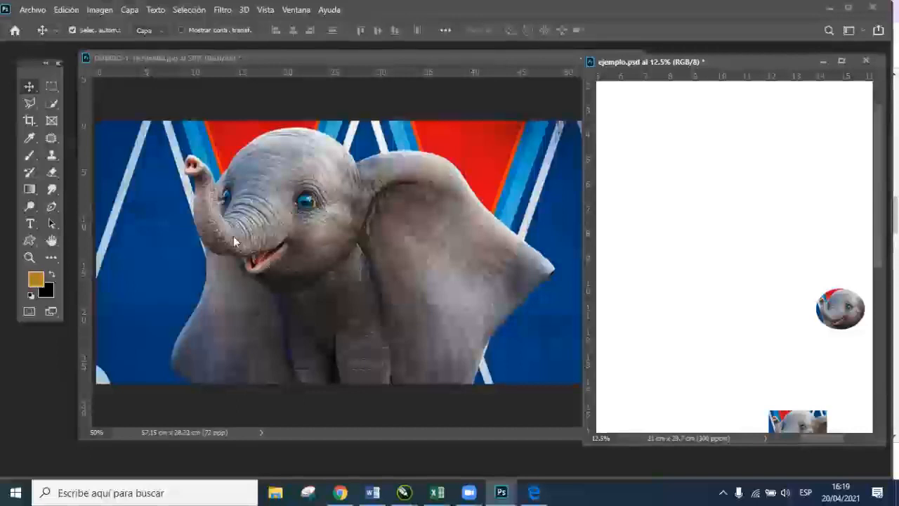
Step: Clear the rectangular selection in the Dumbo picture and trace the whole elephant's outline with the freehand Lasso
{"action": "left_click", "coordinate": [34, 106]}
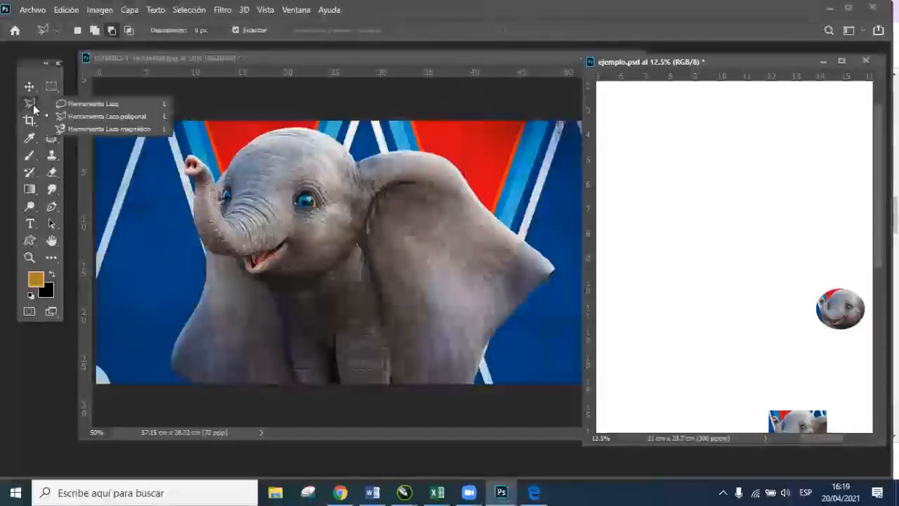
{"action": "left_click", "coordinate": [116, 101]}
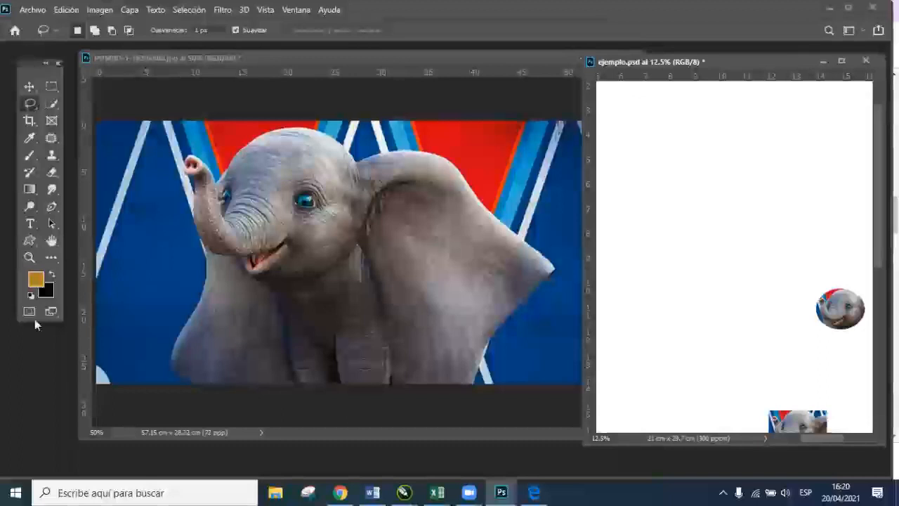
{"action": "left_click", "coordinate": [187, 379]}
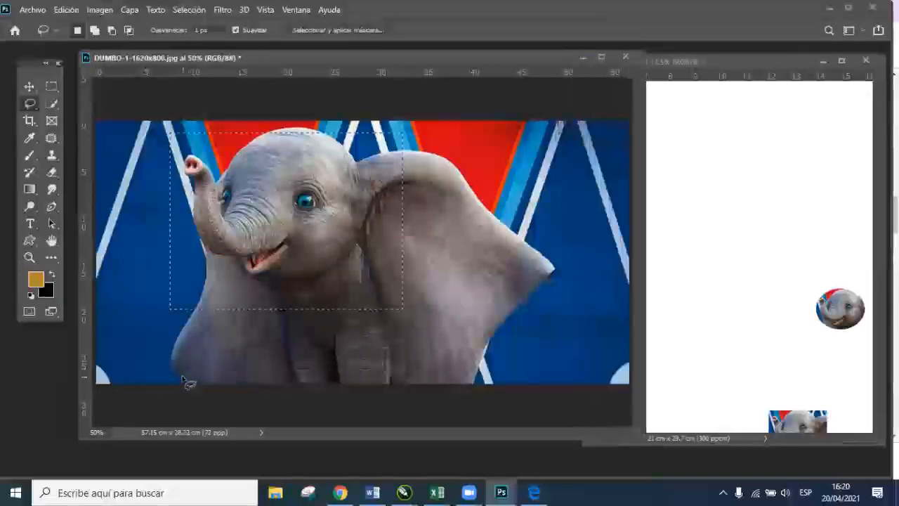
{"action": "left_click", "coordinate": [160, 349]}
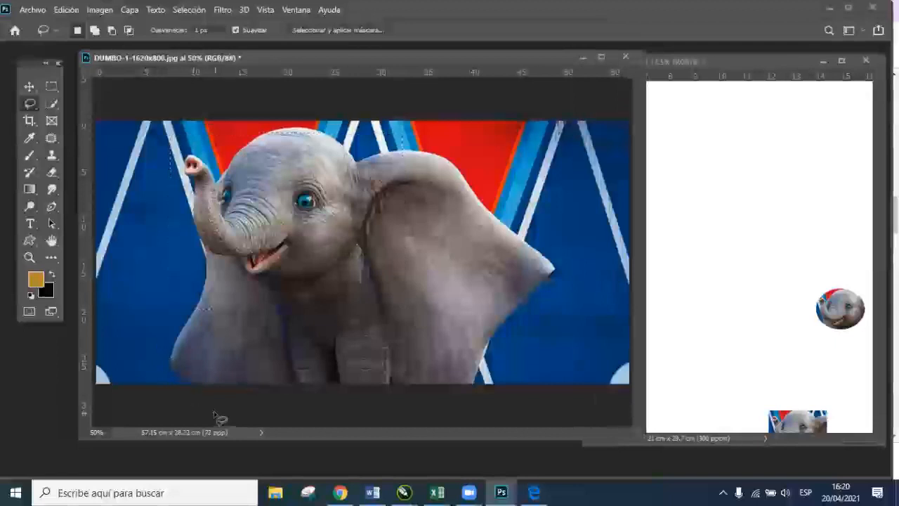
{"action": "mouse_move", "coordinate": [195, 387]}
{"action": "left_mouse_down"}
{"action": "mouse_move", "coordinate": [166, 348]}
{"action": "mouse_move", "coordinate": [205, 277]}
{"action": "mouse_move", "coordinate": [200, 203]}
{"action": "mouse_move", "coordinate": [179, 168]}
{"action": "mouse_move", "coordinate": [194, 146]}
{"action": "mouse_move", "coordinate": [220, 184]}
{"action": "mouse_move", "coordinate": [236, 154]}
{"action": "mouse_move", "coordinate": [281, 131]}
{"action": "mouse_move", "coordinate": [326, 137]}
{"action": "mouse_move", "coordinate": [356, 164]}
{"action": "mouse_move", "coordinate": [390, 151]}
{"action": "mouse_move", "coordinate": [478, 167]}
{"action": "mouse_move", "coordinate": [503, 222]}
{"action": "mouse_move", "coordinate": [560, 273]}
{"action": "mouse_move", "coordinate": [497, 337]}
{"action": "mouse_move", "coordinate": [484, 392]}
{"action": "mouse_move", "coordinate": [345, 400]}
{"action": "mouse_move", "coordinate": [190, 385]}
{"action": "left_mouse_up"}
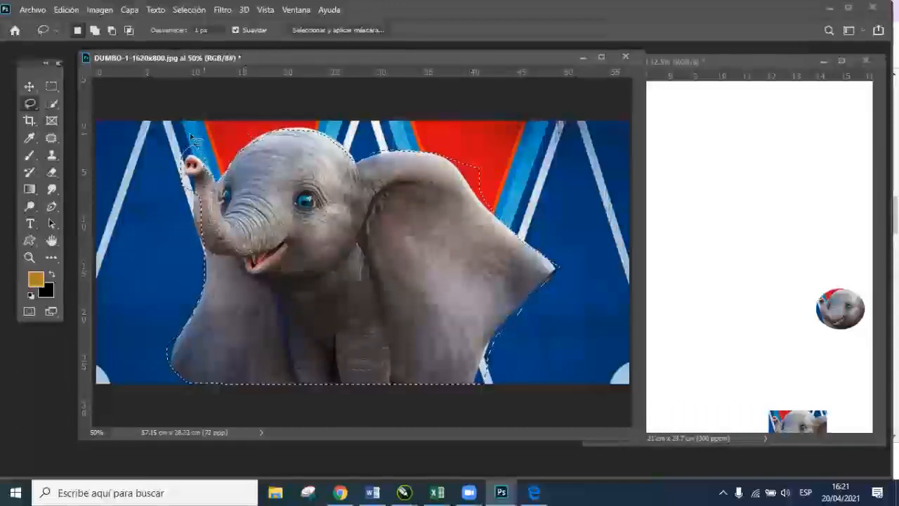
Step: Move the lassoed elephant onto the ejemplo.psd page and place the oval and rectangular head pieces beside it
{"action": "left_click", "coordinate": [28, 85]}
{"action": "left_click_drag", "start_coordinate": [306, 239], "coordinate": [708, 177]}
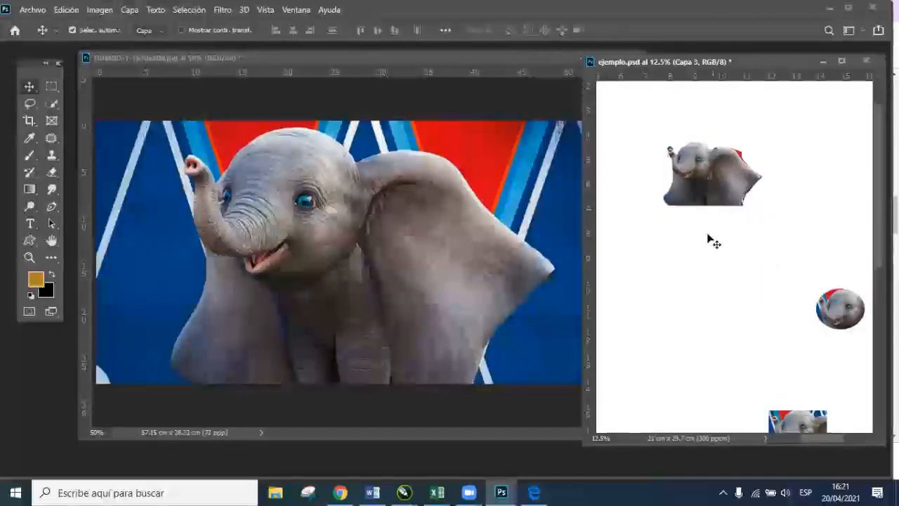
{"action": "left_click_drag", "start_coordinate": [845, 314], "coordinate": [798, 177]}
{"action": "left_click_drag", "start_coordinate": [799, 426], "coordinate": [786, 222]}
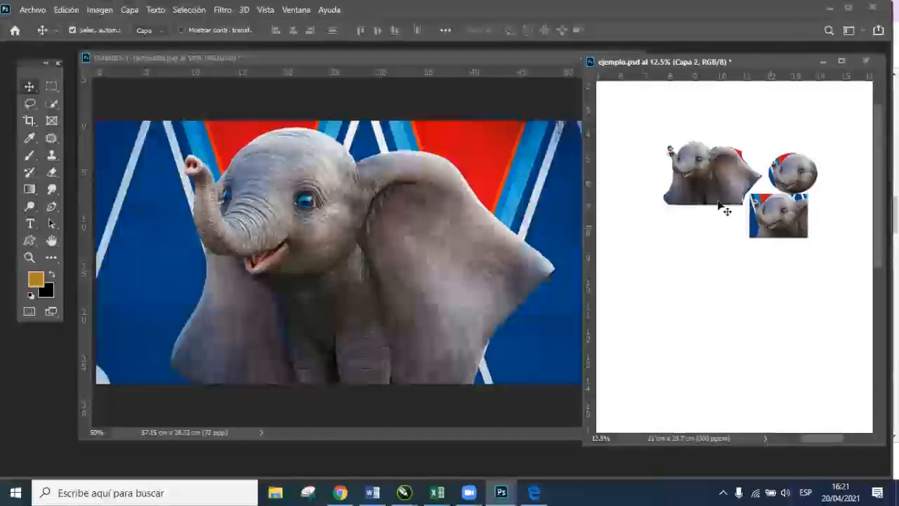
Step: Compare both documents and zoom in on the lassoed elephant in ejemplo.psd to examine its cut edges
{"action": "left_click", "coordinate": [367, 184]}
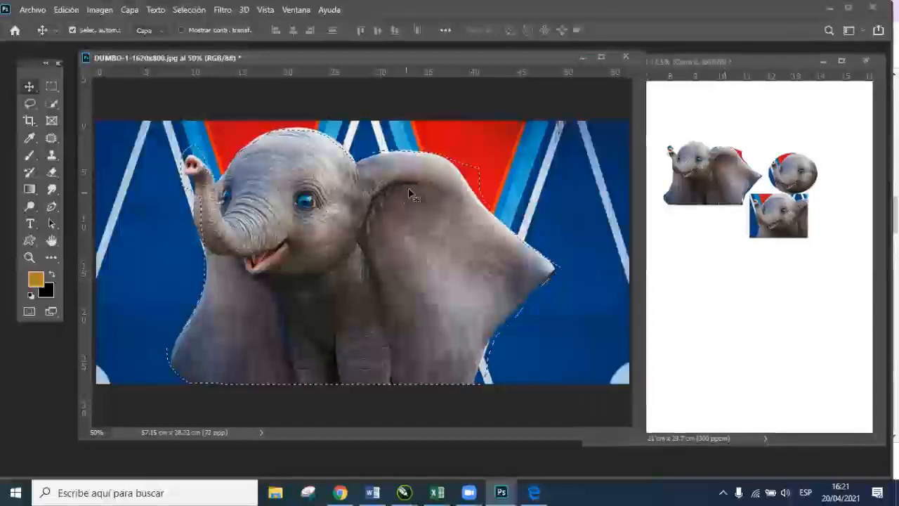
{"action": "left_click", "coordinate": [714, 162]}
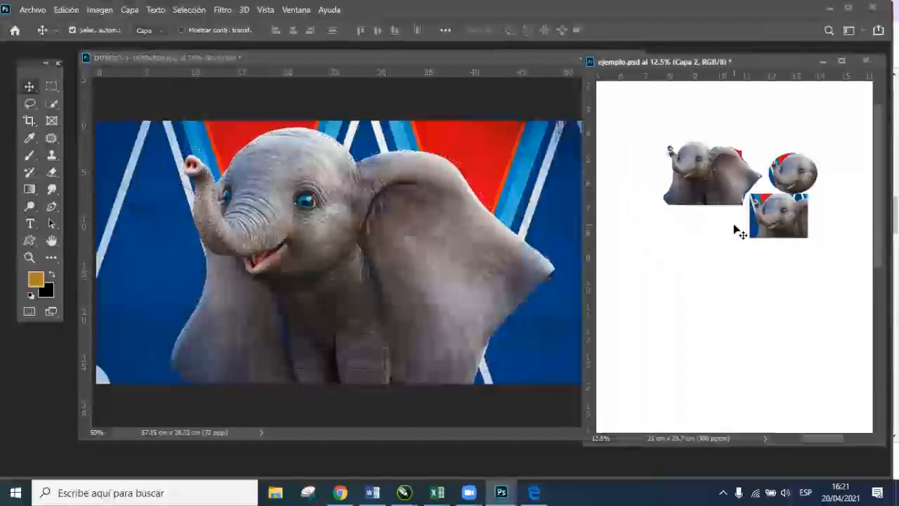
{"action": "scroll", "coordinate": [738, 230], "scroll_direction": "down", "scroll_amount": 1}
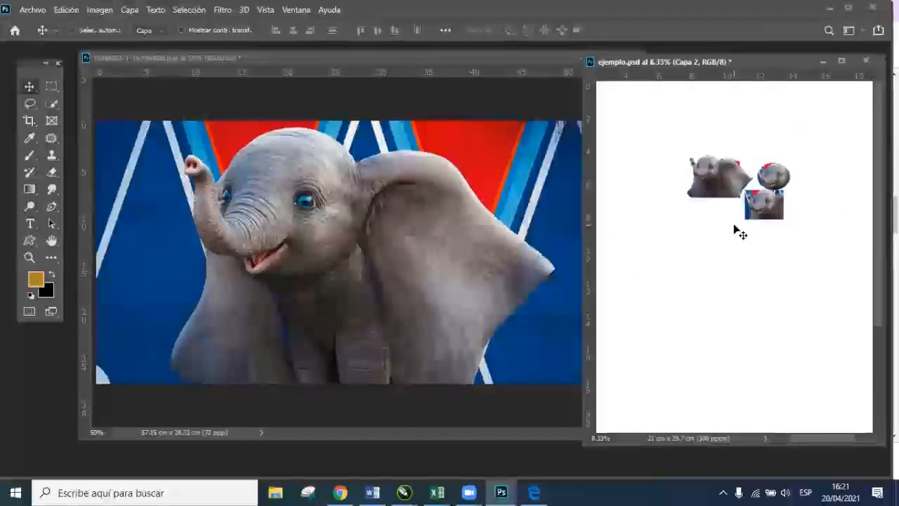
{"action": "scroll", "coordinate": [739, 232], "scroll_direction": "up", "scroll_amount": 2}
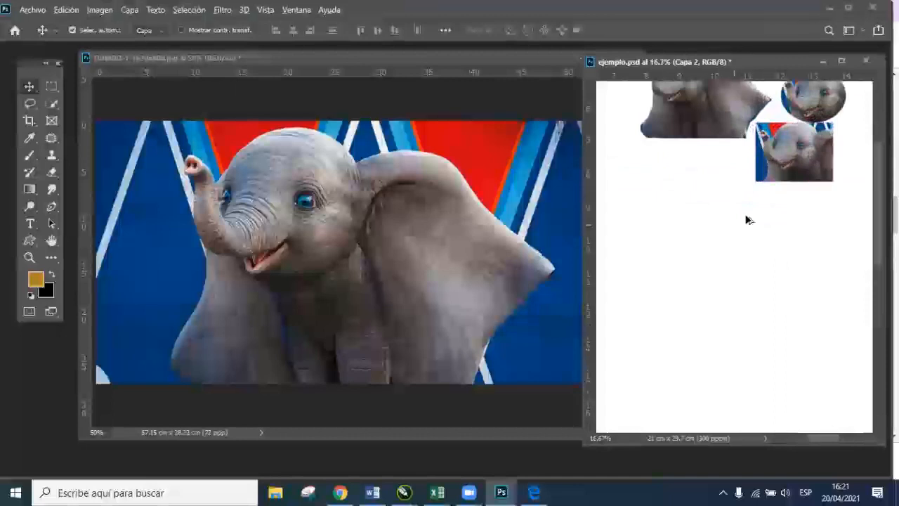
{"action": "scroll", "coordinate": [759, 232], "scroll_direction": "up", "scroll_amount": 3}
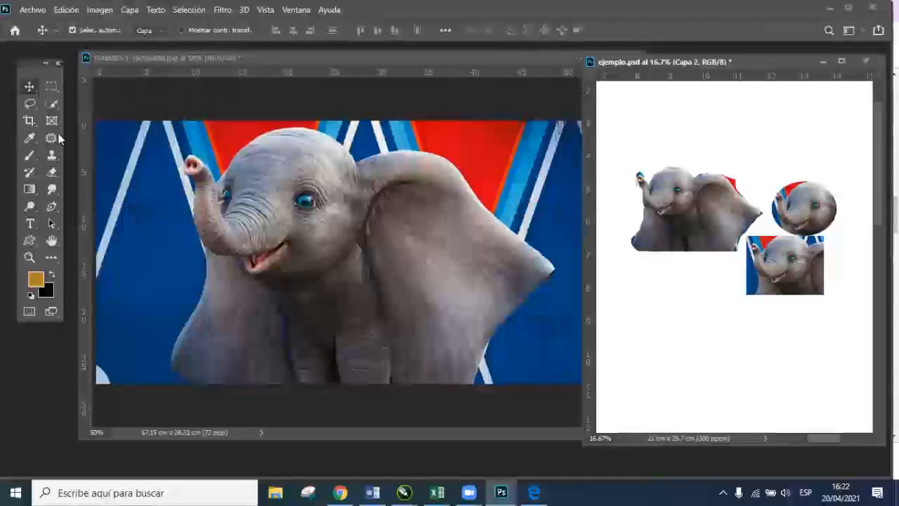
{"action": "left_click", "coordinate": [30, 257]}
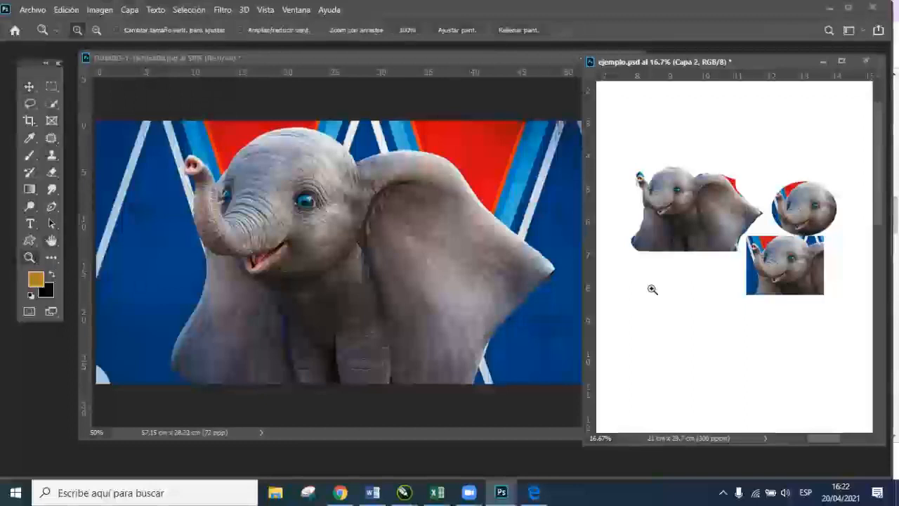
{"action": "left_click", "coordinate": [712, 201]}
{"action": "left_click", "coordinate": [680, 204]}
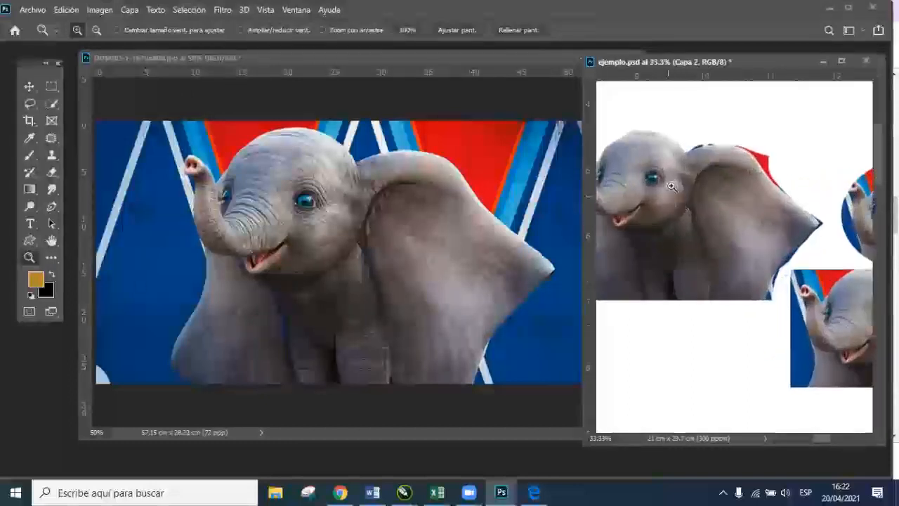
{"action": "left_click", "coordinate": [669, 138]}
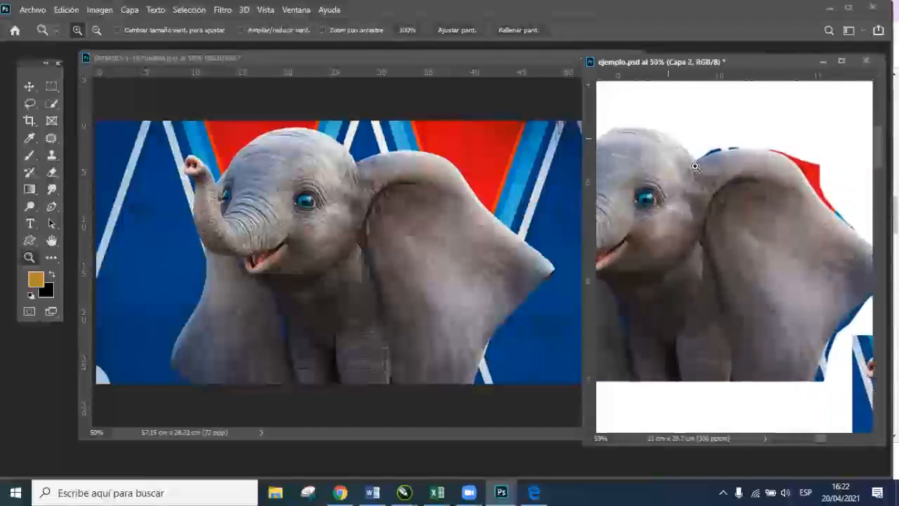
Step: Zoom ejemplo.psd in to 66.67% and examine the cut edge along the lassoed elephant's large ear
{"action": "left_click", "coordinate": [734, 150]}
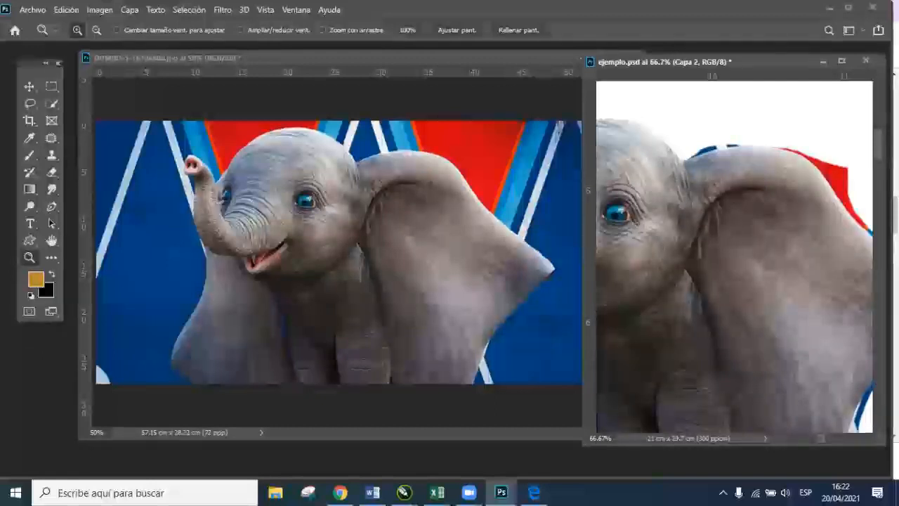
{"action": "scroll", "coordinate": [868, 444], "scroll_direction": "right", "scroll_amount": 5}
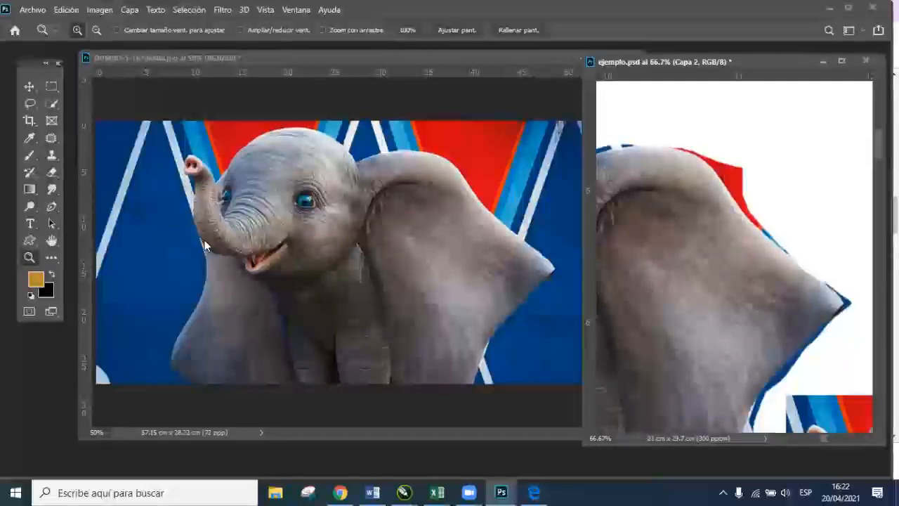
Step: Clear the freehand lasso selection around the elephant in the Dumbo picture and switch to the Polygonal Lasso tool
{"action": "left_click", "coordinate": [252, 169]}
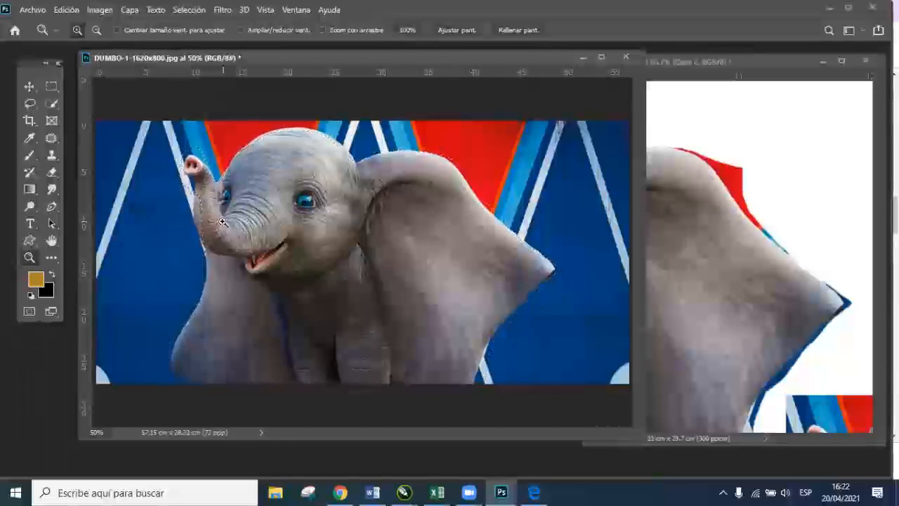
{"action": "key", "text": "ctrl+d"}
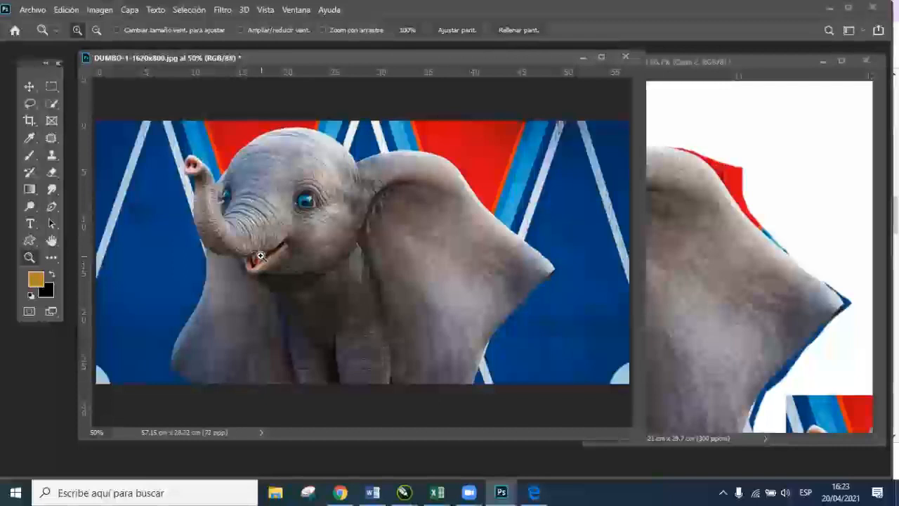
{"action": "left_click", "coordinate": [33, 111]}
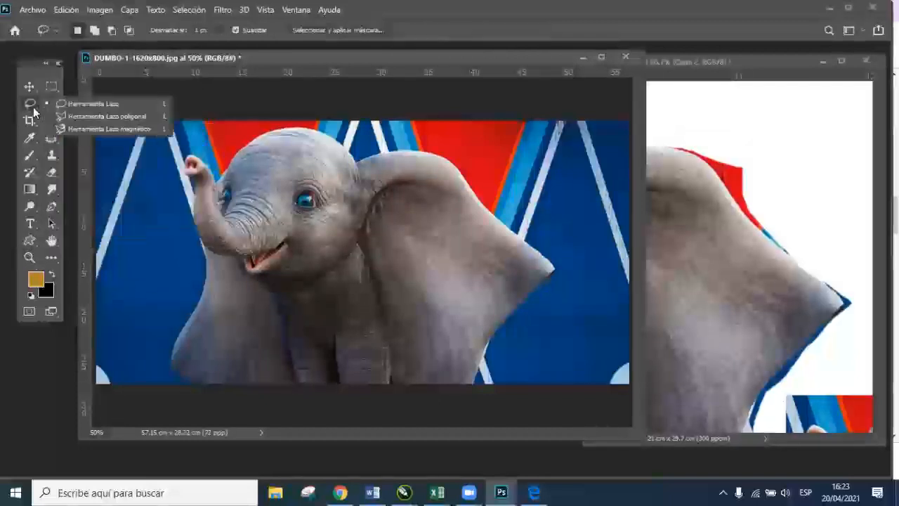
{"action": "left_click", "coordinate": [108, 116]}
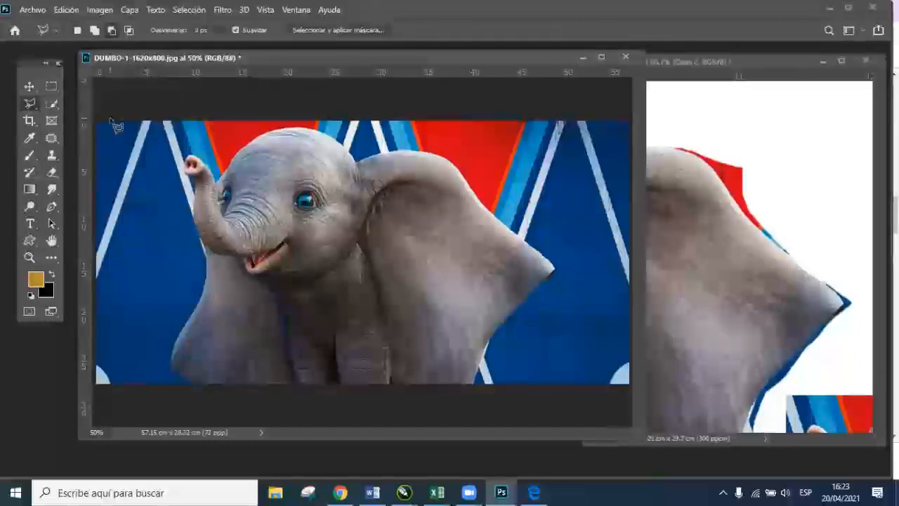
Step: Outline the whole elephant in the DUMBO image with a closed Polygonal Lasso selection
{"action": "left_click", "coordinate": [192, 384]}
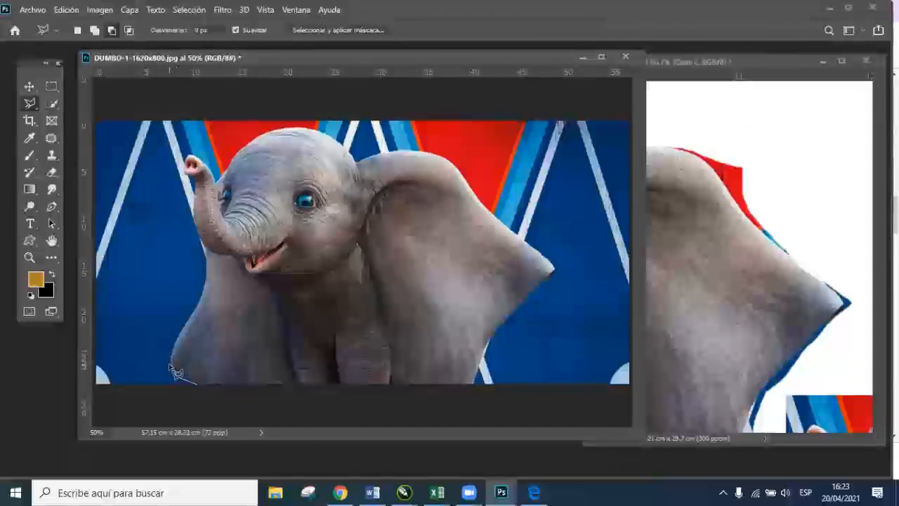
{"action": "left_click", "coordinate": [173, 368]}
{"action": "left_click", "coordinate": [176, 340]}
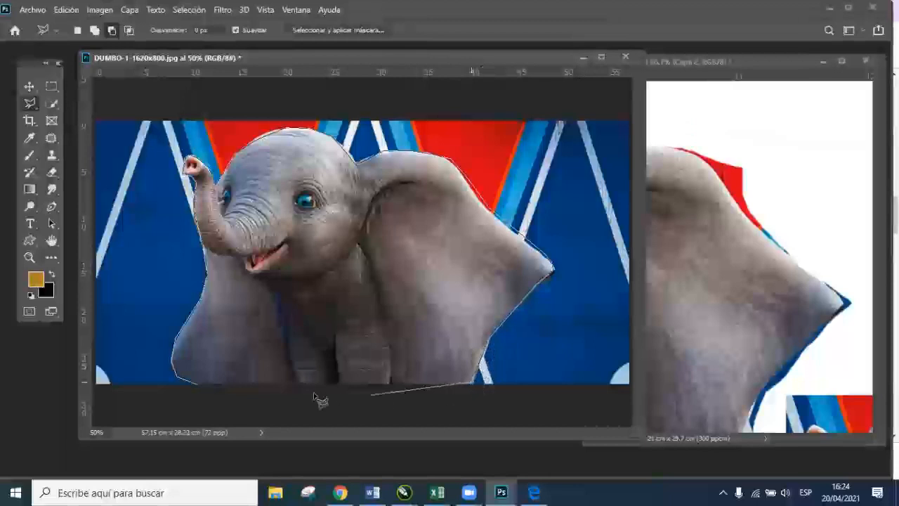
{"action": "left_click", "coordinate": [198, 388]}
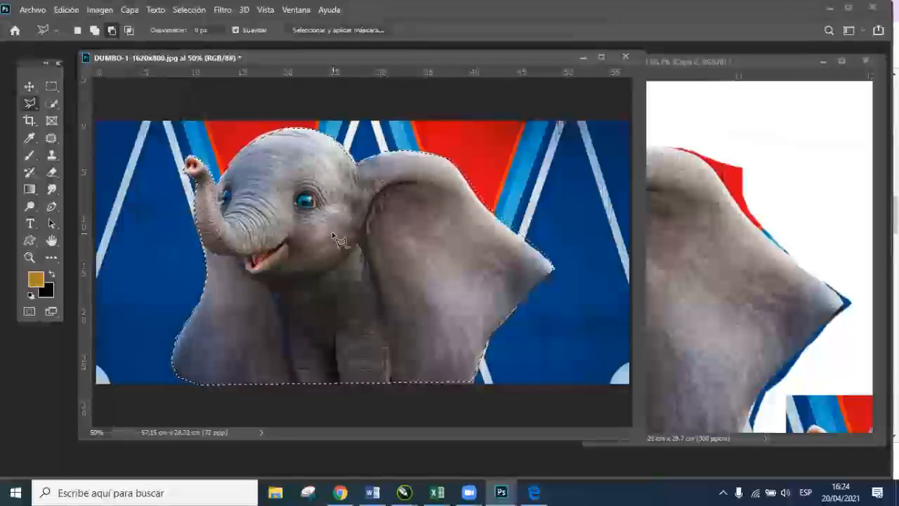
Step: Copy the selected elephant from the DUMBO image into ejemplo.psd with the Move tool
{"action": "right_click", "coordinate": [34, 104]}
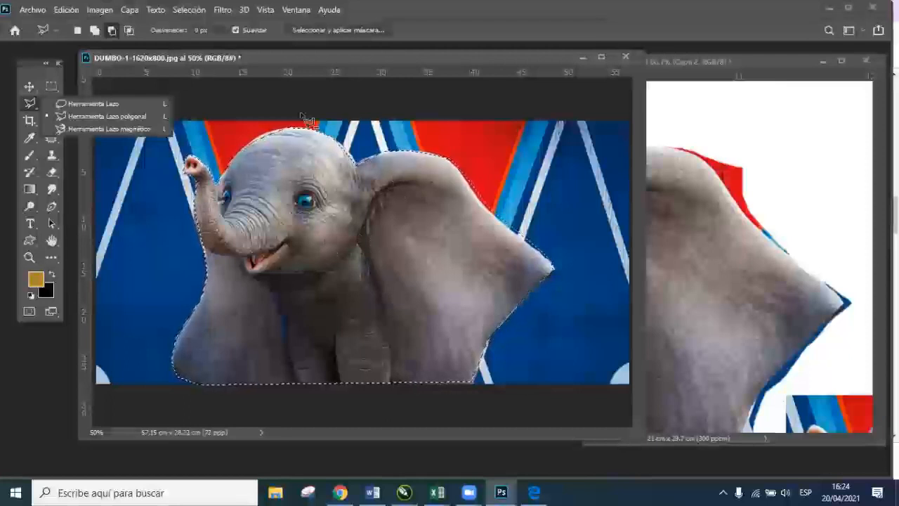
{"action": "left_click", "coordinate": [30, 86]}
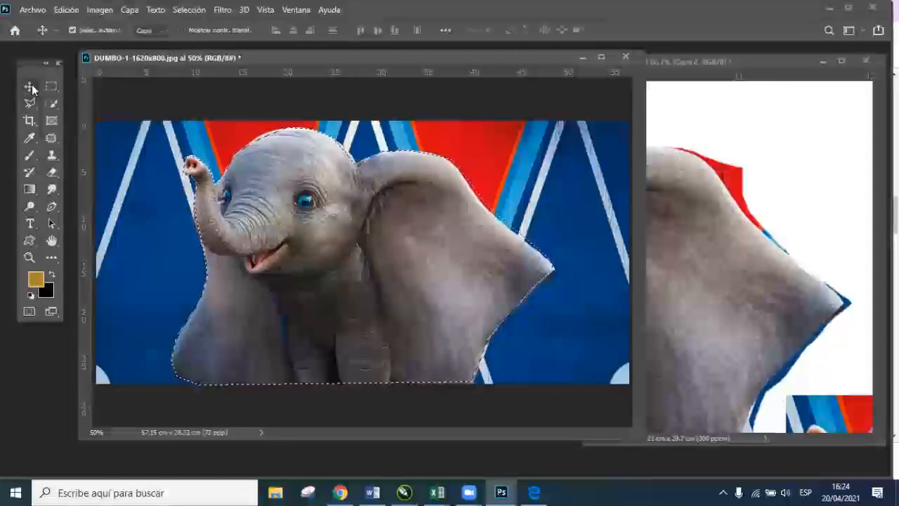
{"action": "left_click_drag", "start_coordinate": [294, 200], "coordinate": [755, 166]}
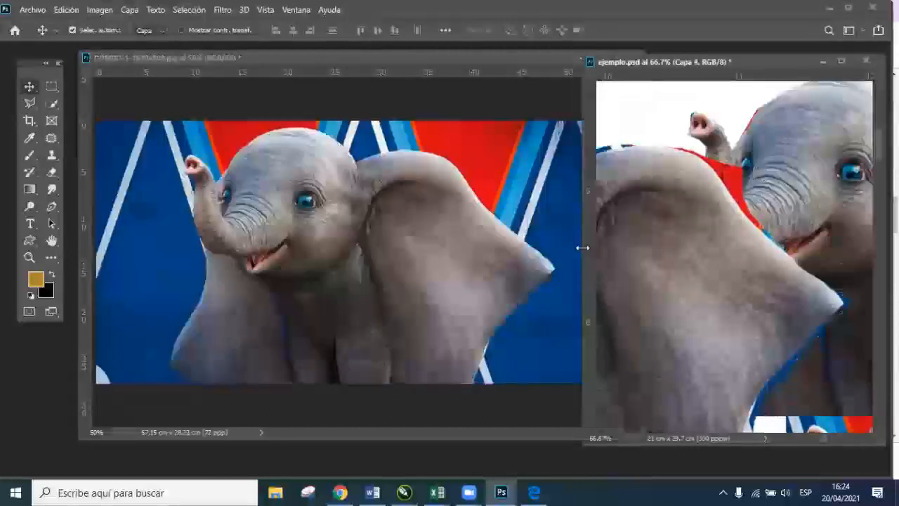
Step: Widen the ejemplo.psd window and shift the new and the earlier elephant cutouts to the right of the canvas
{"action": "left_click_drag", "start_coordinate": [581, 247], "coordinate": [126, 236]}
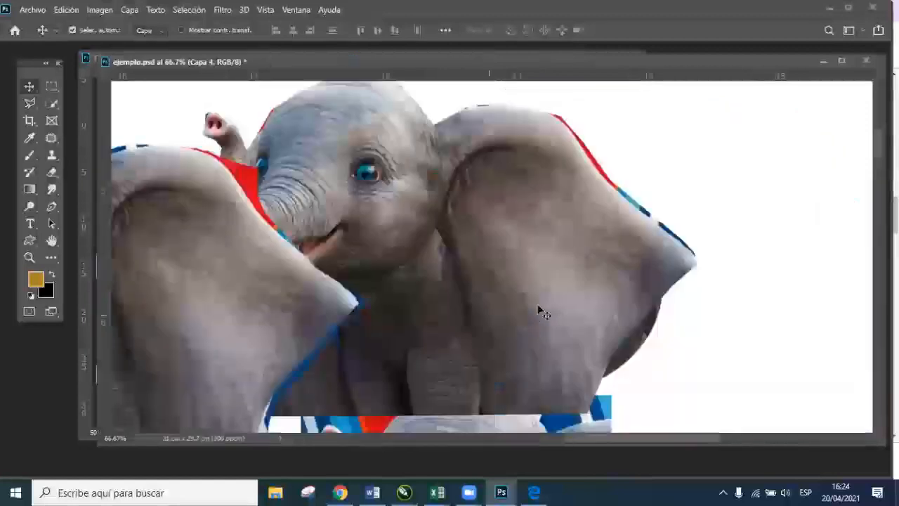
{"action": "left_click_drag", "start_coordinate": [581, 247], "coordinate": [699, 261]}
{"action": "left_click_drag", "start_coordinate": [236, 259], "coordinate": [508, 226]}
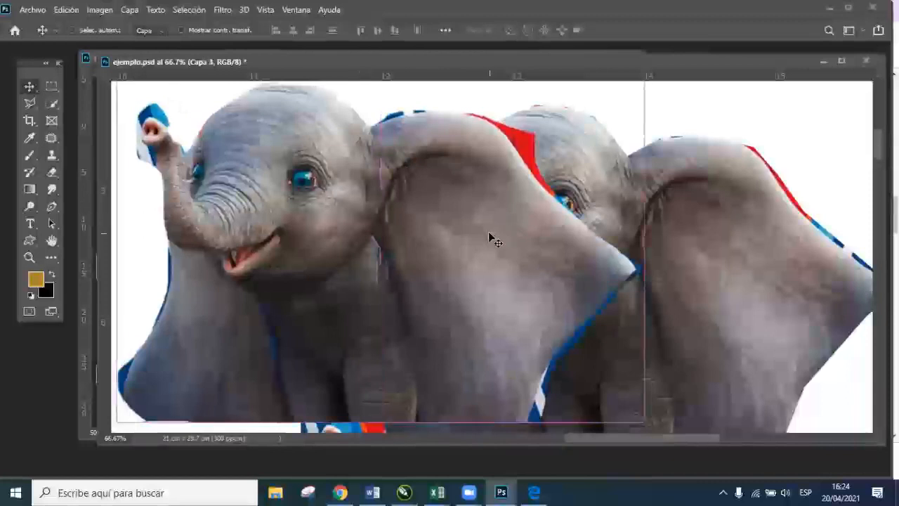
Step: Scale the earlier rough-edged elephant cutout to about 68%, and move the new cutout farther right, away from it
{"action": "key", "text": "ctrl+t"}
{"action": "left_click_drag", "start_coordinate": [645, 83], "coordinate": [475, 190]}
{"action": "left_click_drag", "start_coordinate": [337, 301], "coordinate": [338, 186]}
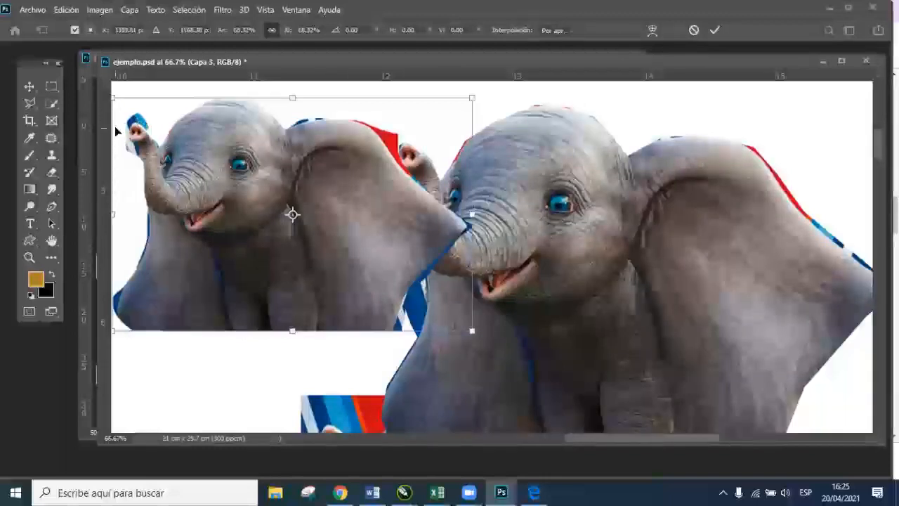
{"action": "key", "text": "Return"}
{"action": "left_click_drag", "start_coordinate": [625, 314], "coordinate": [794, 276]}
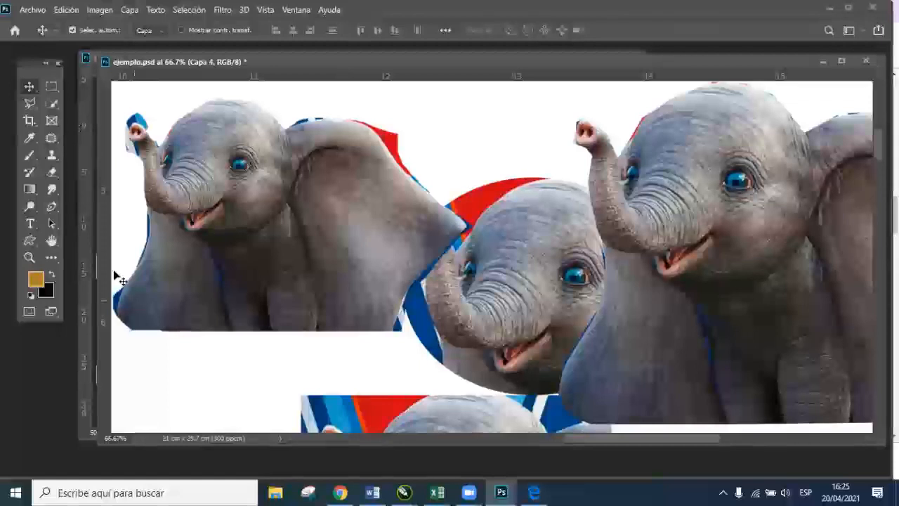
Step: Narrow the ejemplo.psd window to uncover the DUMBO image and switch to the Magnetic Lasso tool
{"action": "left_click_drag", "start_coordinate": [97, 145], "coordinate": [646, 183]}
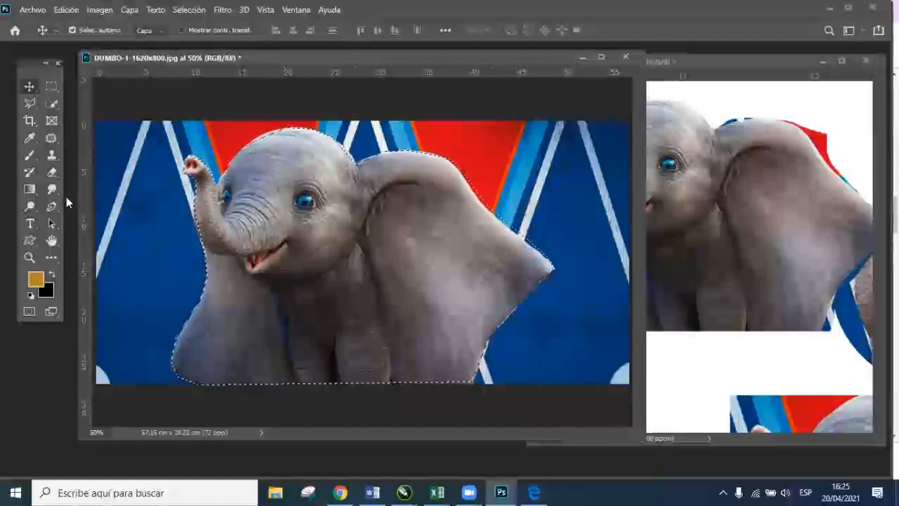
{"action": "left_click", "coordinate": [26, 104]}
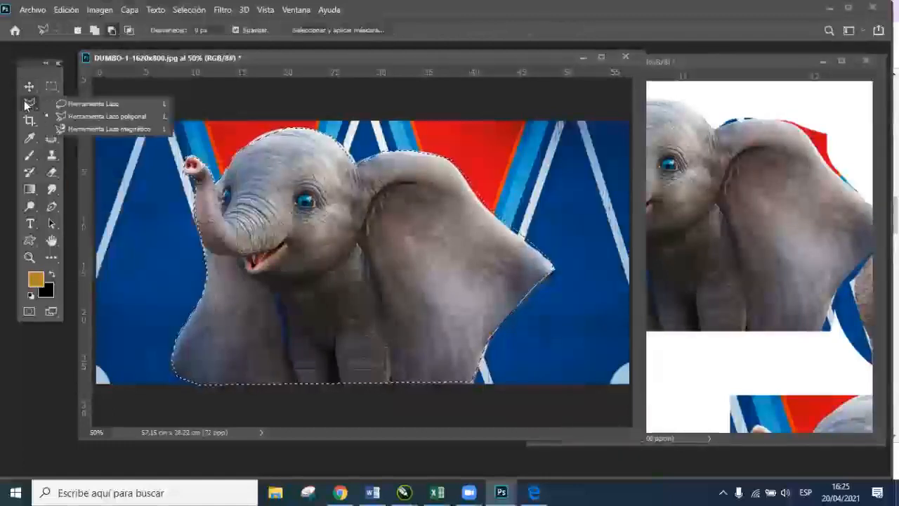
{"action": "left_click", "coordinate": [99, 129]}
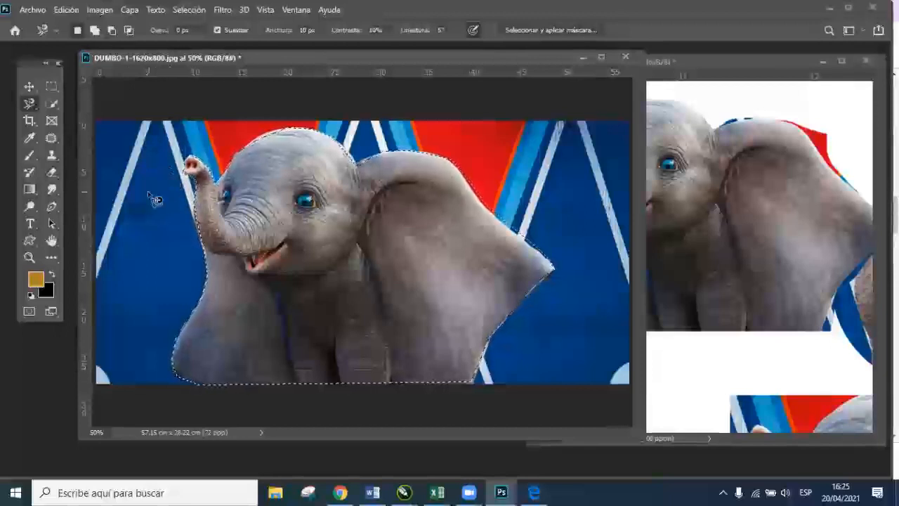
{"action": "left_click", "coordinate": [153, 191]}
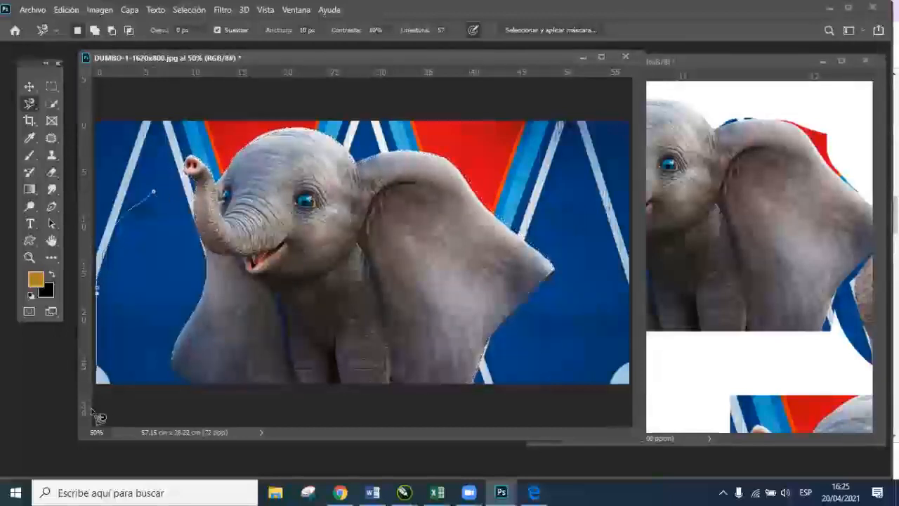
{"action": "double_click", "coordinate": [130, 416]}
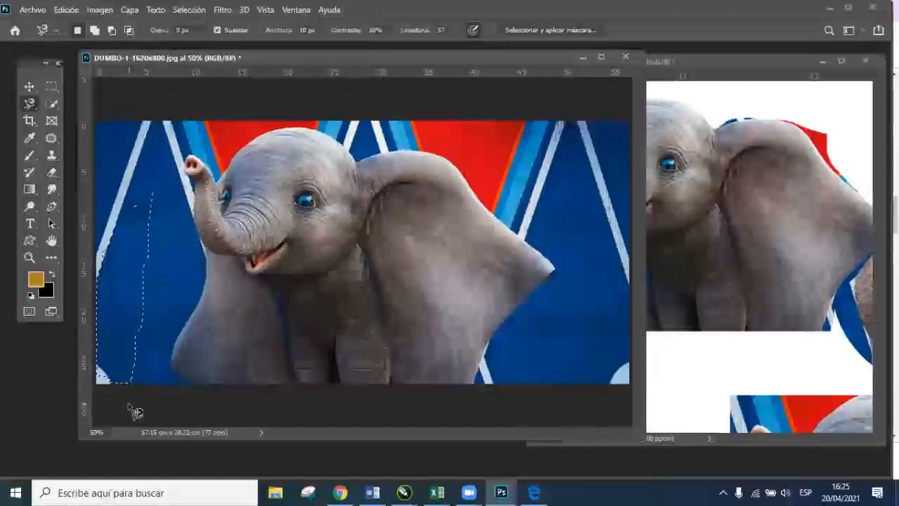
{"action": "key", "text": "ctrl+d"}
Step: Trace the elephant's outline in the DUMBO image with the Magnetic Lasso and close the selection
{"action": "left_click", "coordinate": [198, 383]}
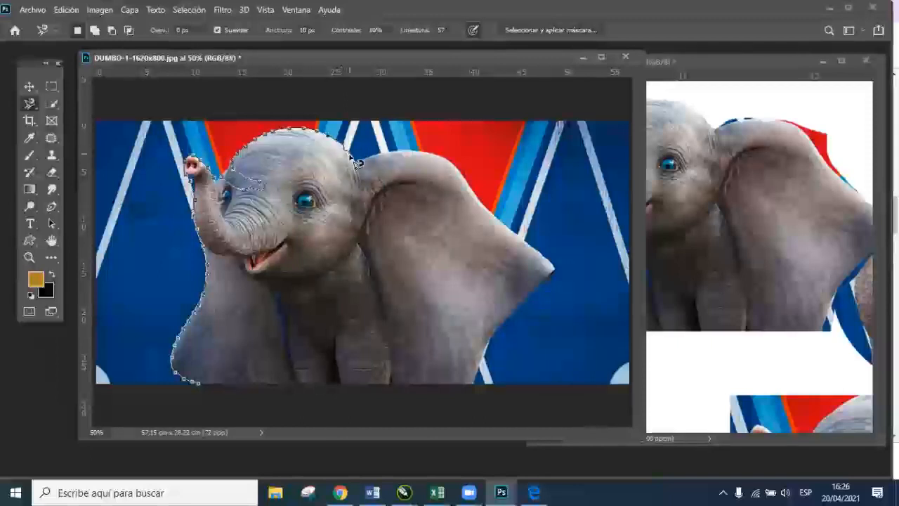
{"action": "mouse_move", "coordinate": [372, 164]}
{"action": "left_mouse_down"}
{"action": "mouse_move", "coordinate": [409, 153]}
{"action": "mouse_move", "coordinate": [463, 169]}
{"action": "mouse_move", "coordinate": [505, 229]}
{"action": "mouse_move", "coordinate": [554, 264]}
{"action": "mouse_move", "coordinate": [551, 279]}
{"action": "mouse_move", "coordinate": [516, 302]}
{"action": "mouse_move", "coordinate": [473, 391]}
{"action": "mouse_move", "coordinate": [204, 391]}
{"action": "left_mouse_up"}
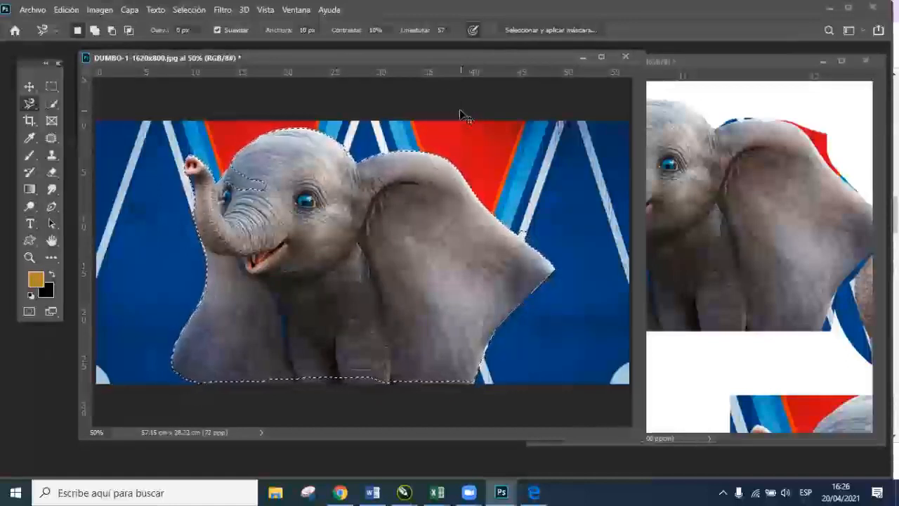
Step: Resize the DUMBO and ejemplo.psd windows so they sit side by side, then return to the DUMBO image
{"action": "key", "text": "ctrl+minus"}
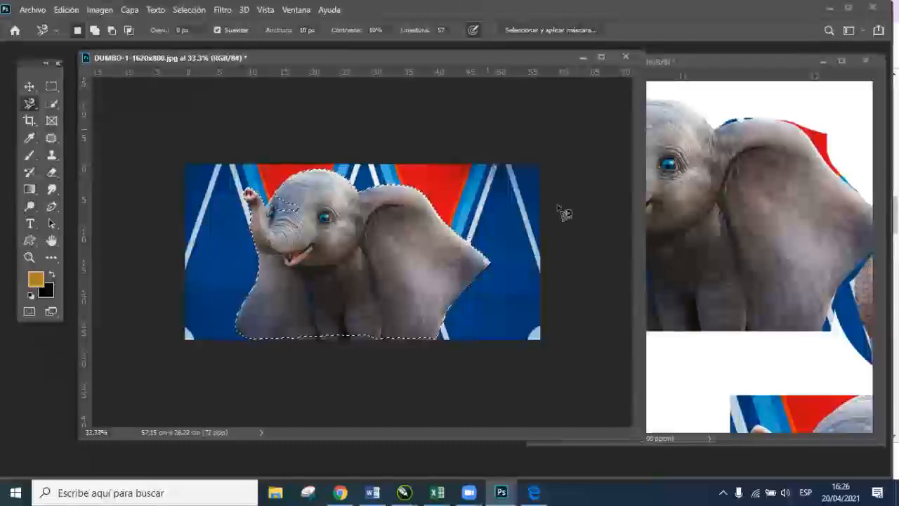
{"action": "left_click_drag", "start_coordinate": [632, 180], "coordinate": [452, 182]}
{"action": "left_click", "coordinate": [592, 204]}
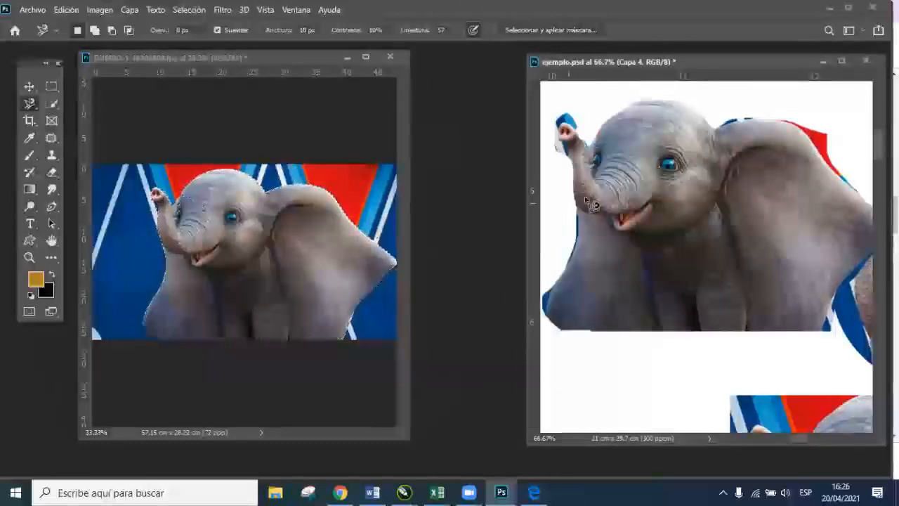
{"action": "left_click_drag", "start_coordinate": [527, 217], "coordinate": [419, 227]}
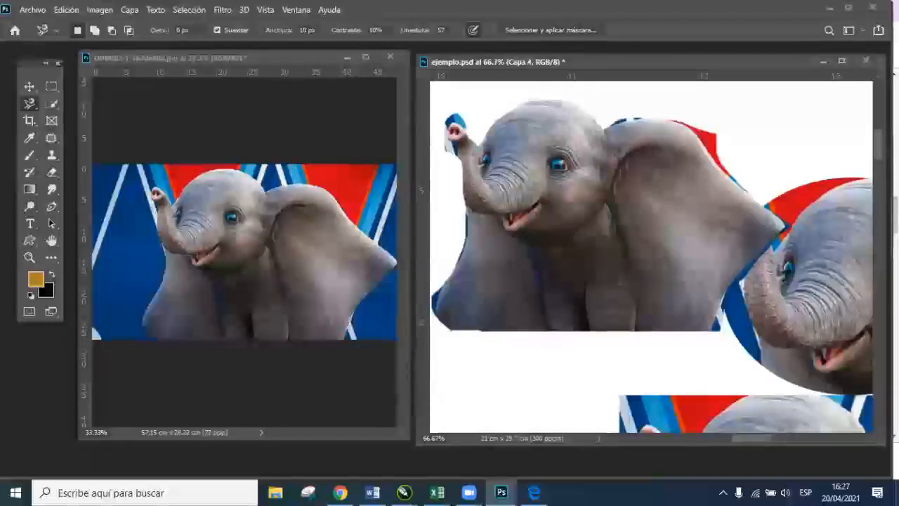
{"action": "key", "text": "ctrl+minus"}
{"action": "left_click", "coordinate": [26, 82]}
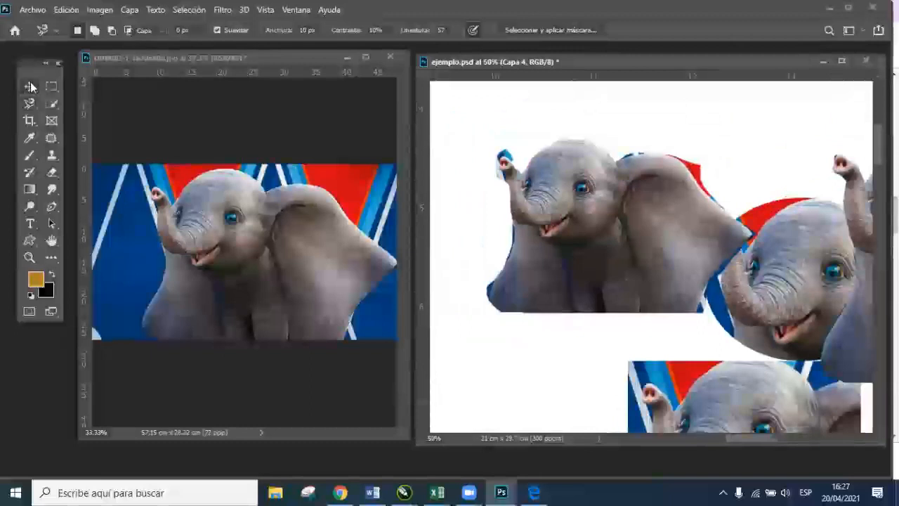
{"action": "left_click", "coordinate": [387, 279]}
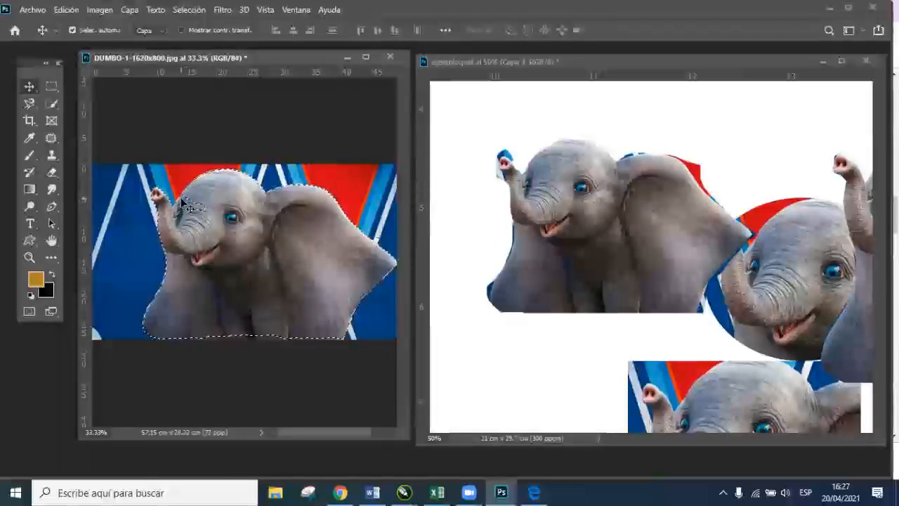
Step: Add the missing forehead area above the elephant's eye to the selection with the freehand Lasso
{"action": "left_click", "coordinate": [244, 253], "text": "ctrl"}
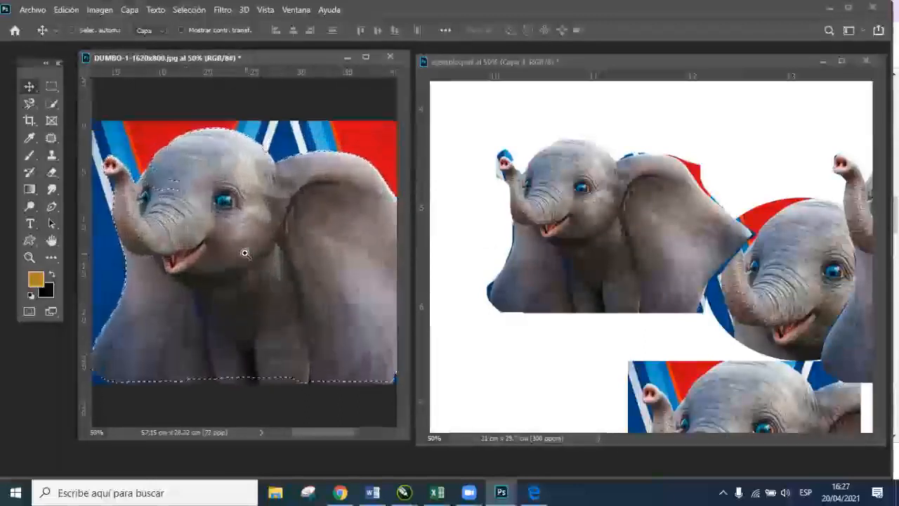
{"action": "left_click", "coordinate": [244, 253], "text": "ctrl"}
{"action": "scroll", "coordinate": [365, 253], "scroll_direction": "left", "scroll_amount": 2}
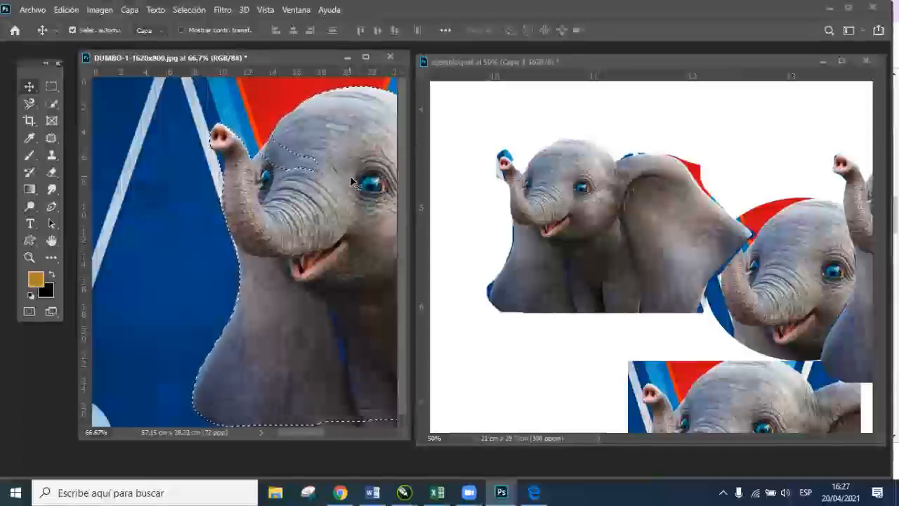
{"action": "left_click", "coordinate": [29, 107]}
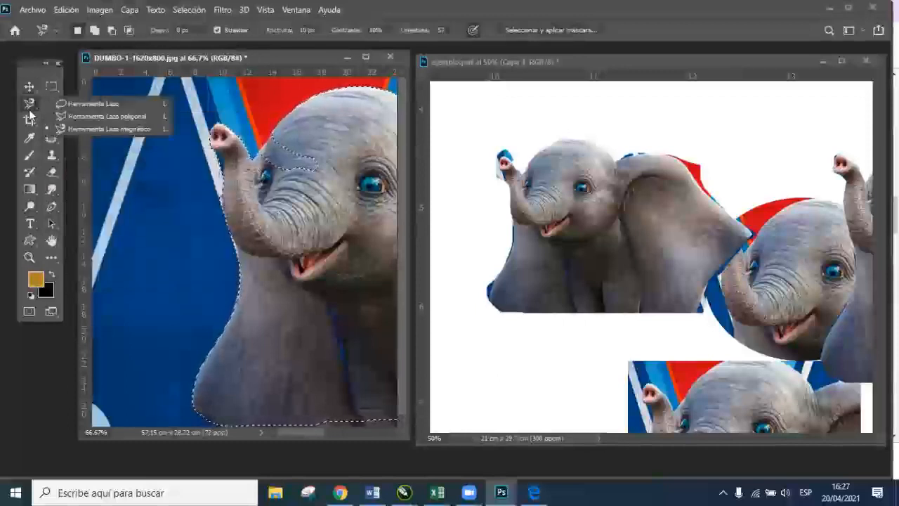
{"action": "left_click", "coordinate": [84, 105]}
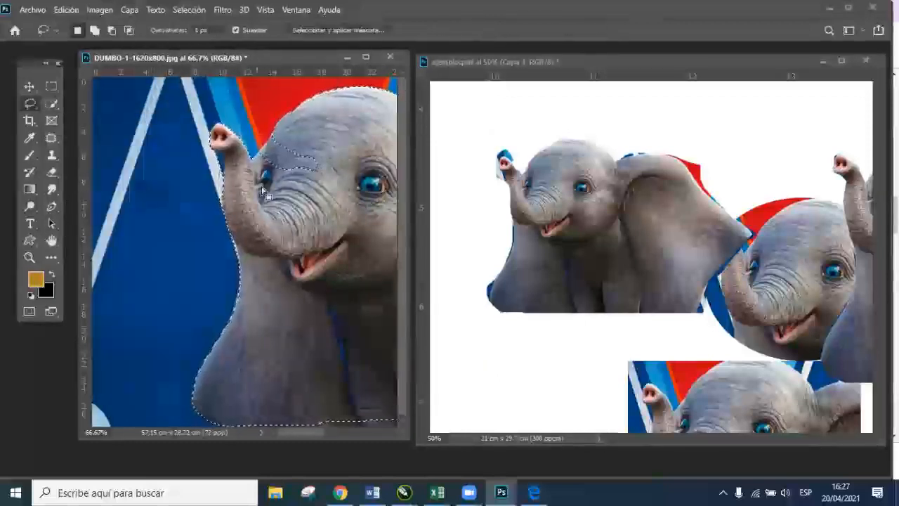
{"action": "left_click_drag", "start_coordinate": [295, 146], "coordinate": [290, 174]}
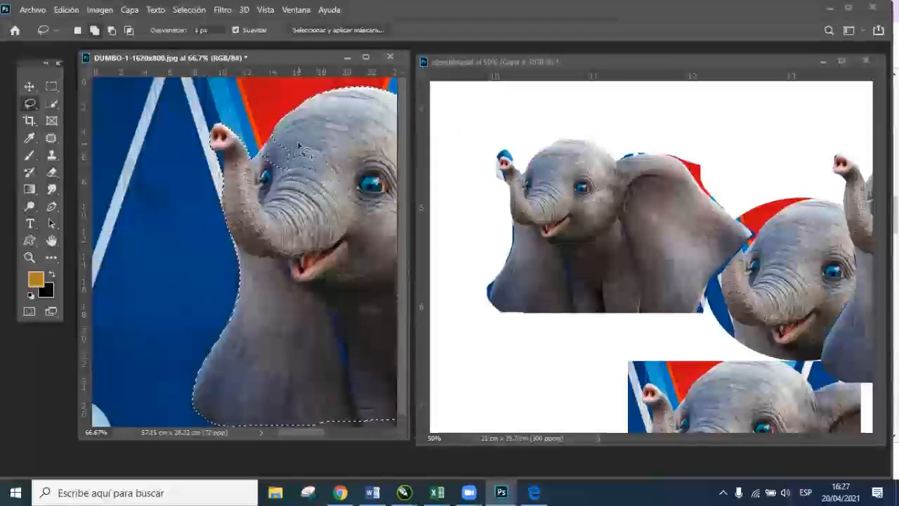
{"action": "left_click_drag", "start_coordinate": [295, 148], "coordinate": [267, 165]}
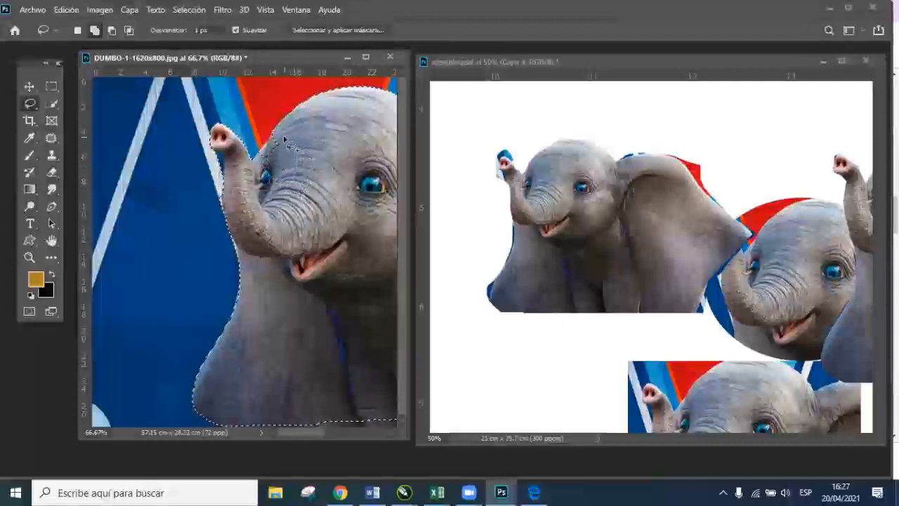
{"action": "left_click_drag", "start_coordinate": [283, 147], "coordinate": [281, 137]}
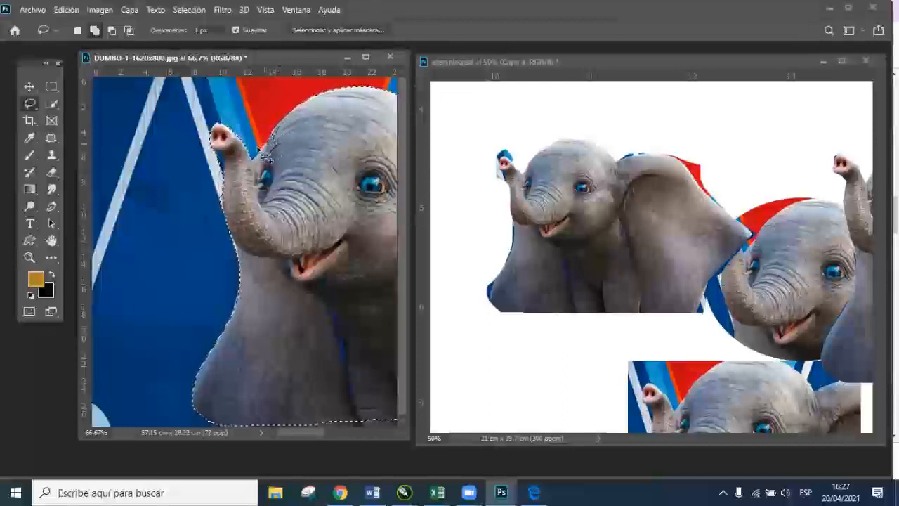
{"action": "left_click_drag", "start_coordinate": [263, 169], "coordinate": [254, 157]}
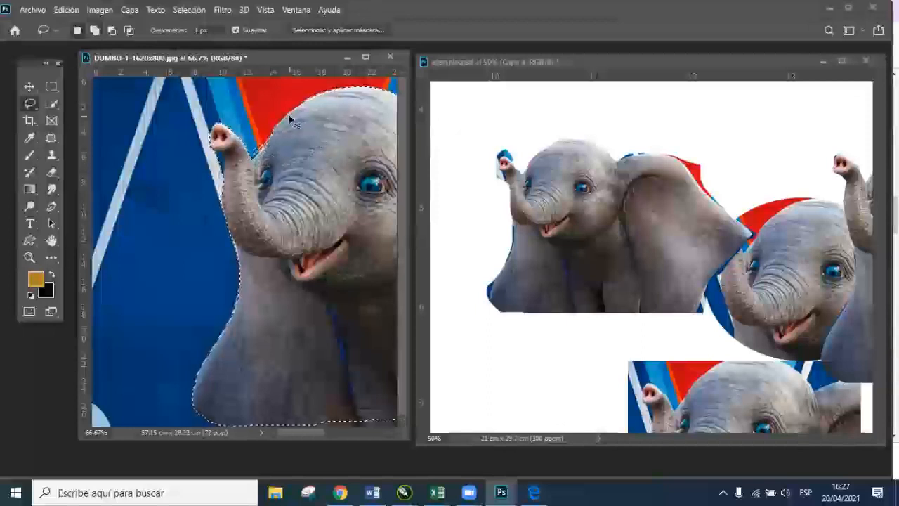
Step: Copy the corrected elephant selection into ejemplo.psd, below the small elephant cutout
{"action": "key", "text": "ctrl+minus"}
{"action": "key", "text": "ctrl+minus"}
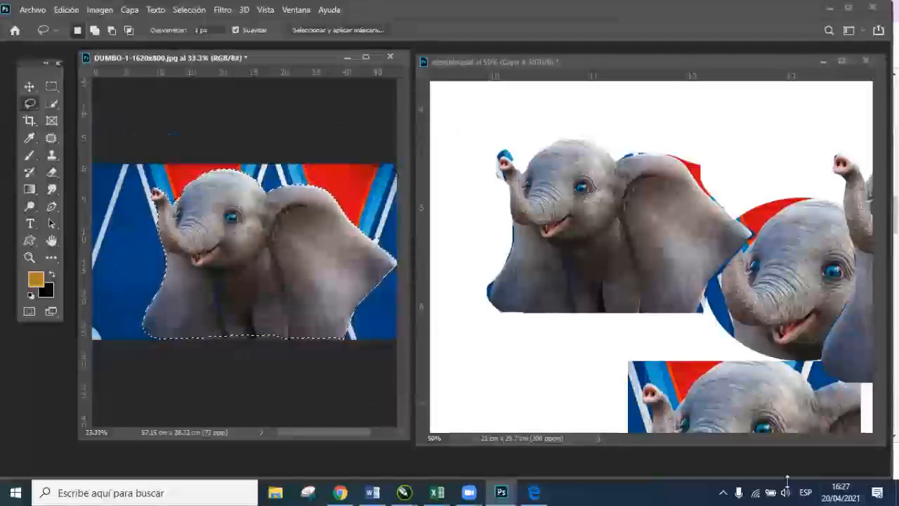
{"action": "key", "text": "ctrl+minus"}
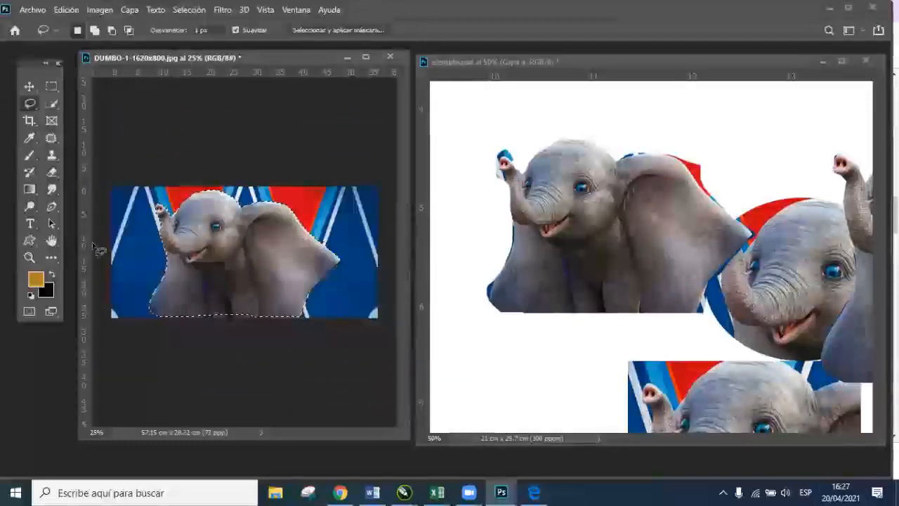
{"action": "left_click", "coordinate": [30, 86]}
{"action": "left_click_drag", "start_coordinate": [181, 267], "coordinate": [516, 415]}
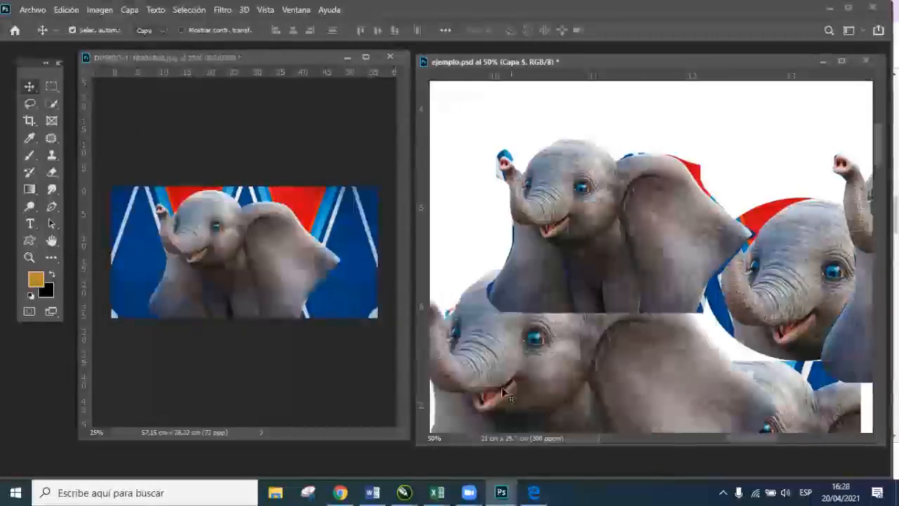
Step: Maximize the ejemplo.psd window and move the Polygonal Lasso elephant cutout right, clear of the oval cutout
{"action": "key", "text": "ctrl+minus"}
{"action": "left_click", "coordinate": [842, 61]}
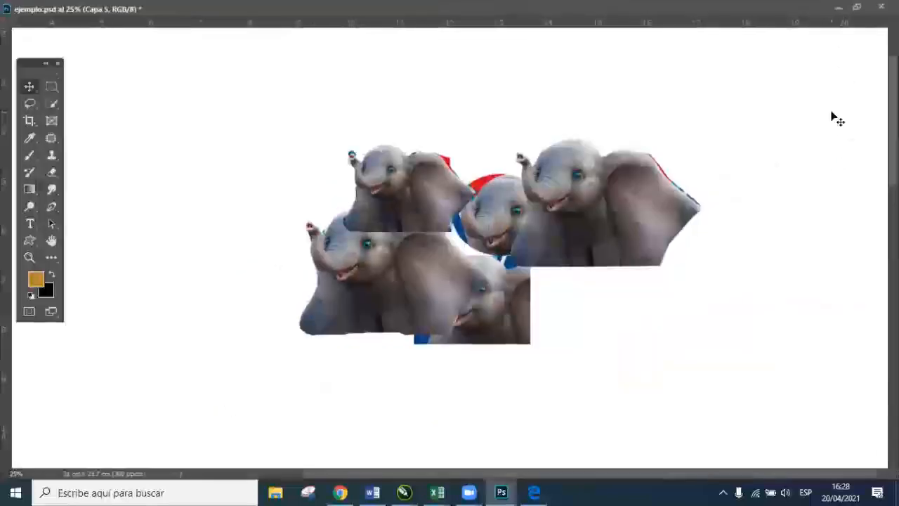
{"action": "left_click_drag", "start_coordinate": [606, 205], "coordinate": [693, 179]}
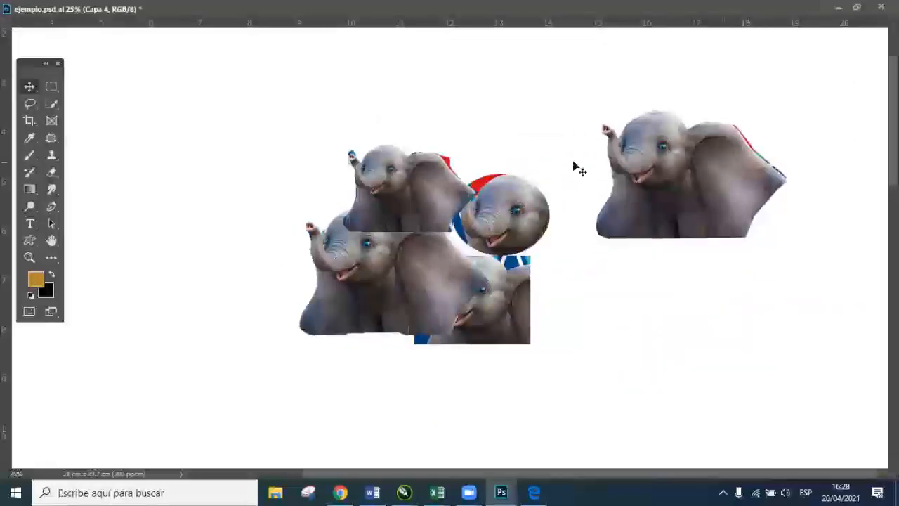
Step: Move the small elephant cutout up and left and the freehand Lasso elephant cutout below it, clear of the oval and rectangular cutouts
{"action": "left_click_drag", "start_coordinate": [398, 184], "coordinate": [219, 140]}
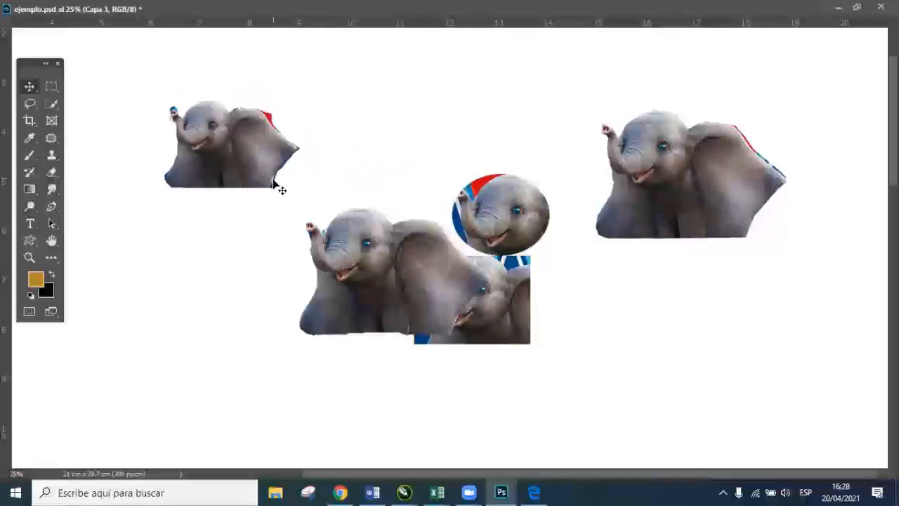
{"action": "left_click_drag", "start_coordinate": [404, 290], "coordinate": [240, 330]}
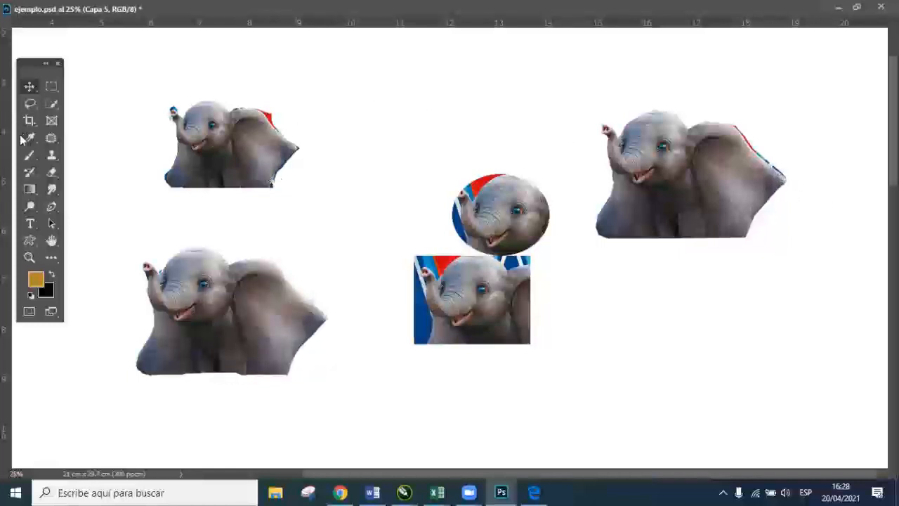
{"action": "left_click", "coordinate": [38, 111]}
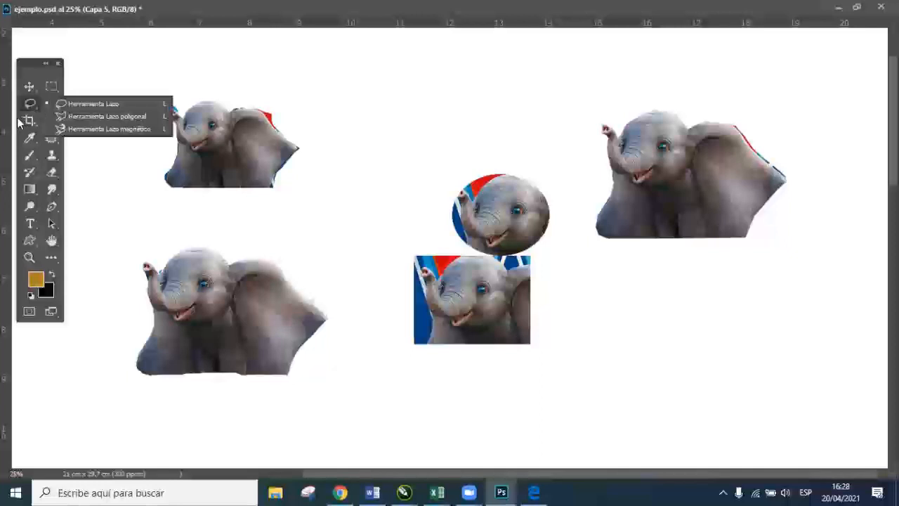
Step: Restore the ejemplo.psd window beside the DUMBO image, then activate the DUMBO window and shift it slightly left
{"action": "left_click", "coordinate": [857, 7]}
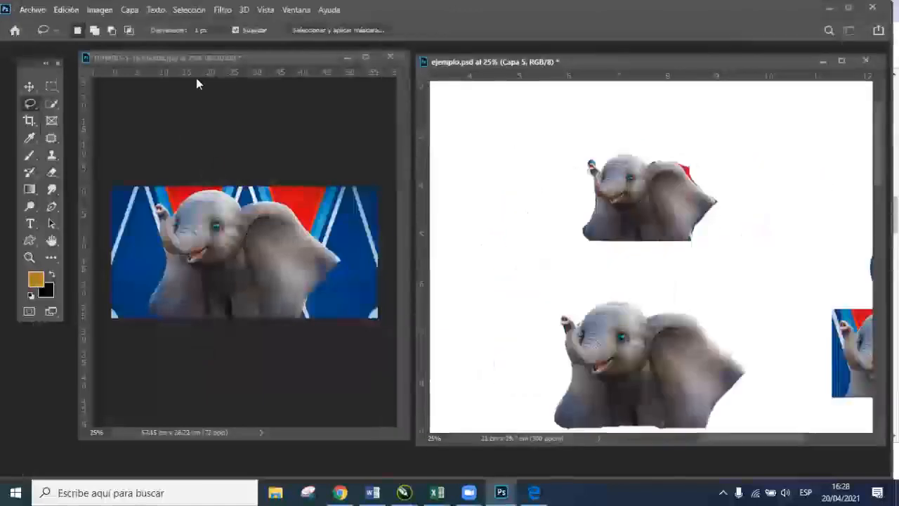
{"action": "left_click_drag", "start_coordinate": [206, 55], "coordinate": [184, 59]}
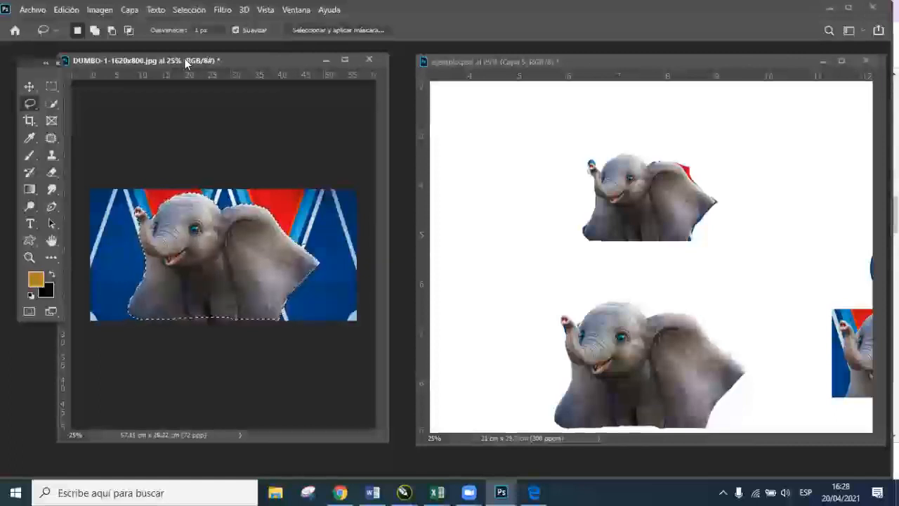
{"action": "right_click", "coordinate": [35, 105]}
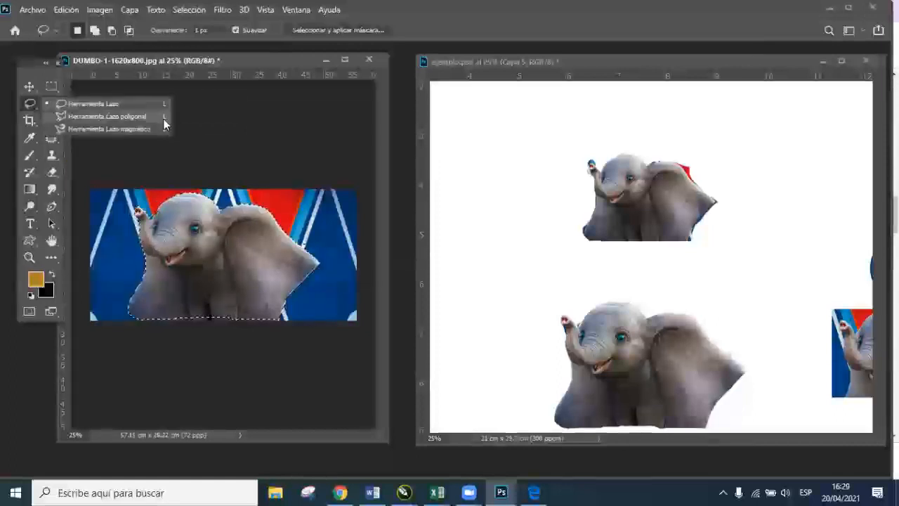
{"action": "left_click", "coordinate": [29, 104]}
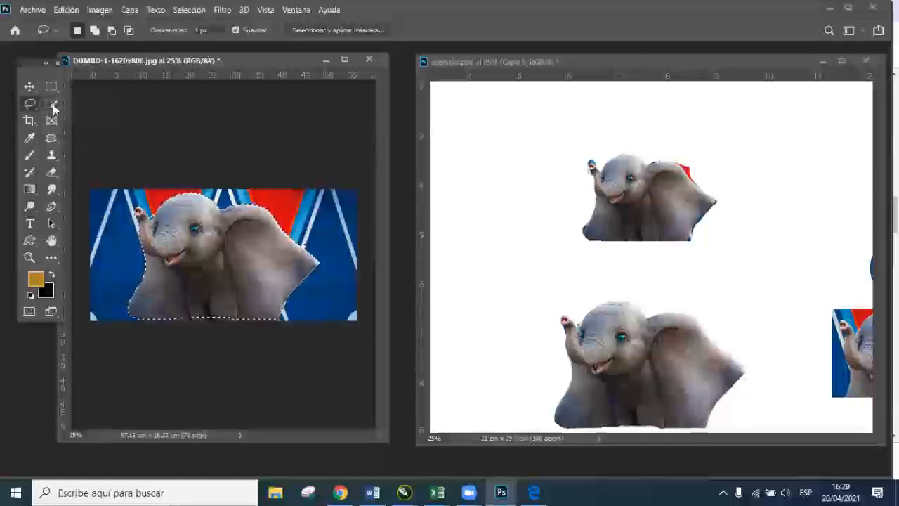
Step: Widen the DUMBO window and select the blue background area beside the elephant's trunk with the Magic Wand
{"action": "left_click", "coordinate": [53, 104]}
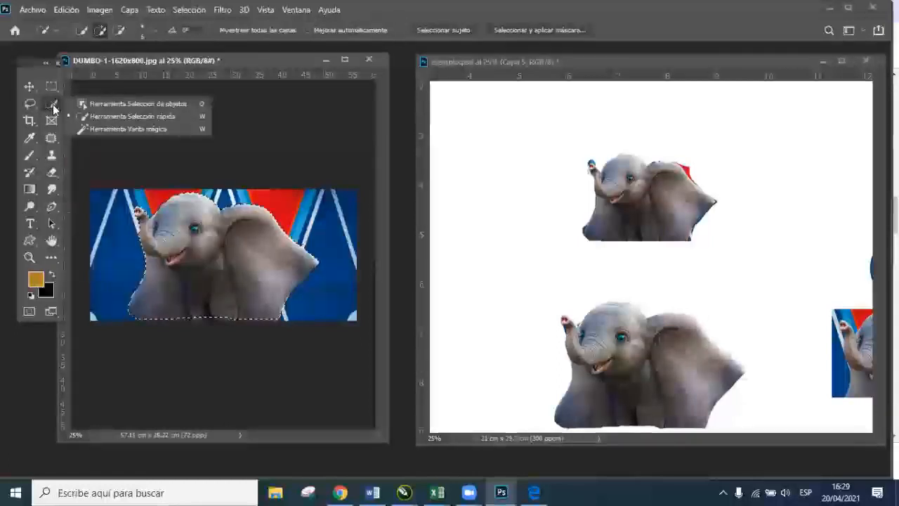
{"action": "left_click", "coordinate": [149, 128]}
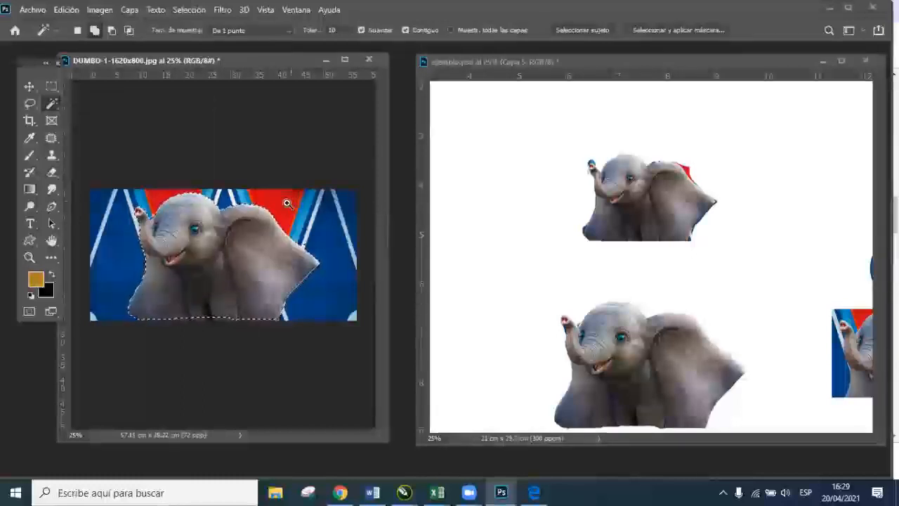
{"action": "key", "text": "ctrl+plus"}
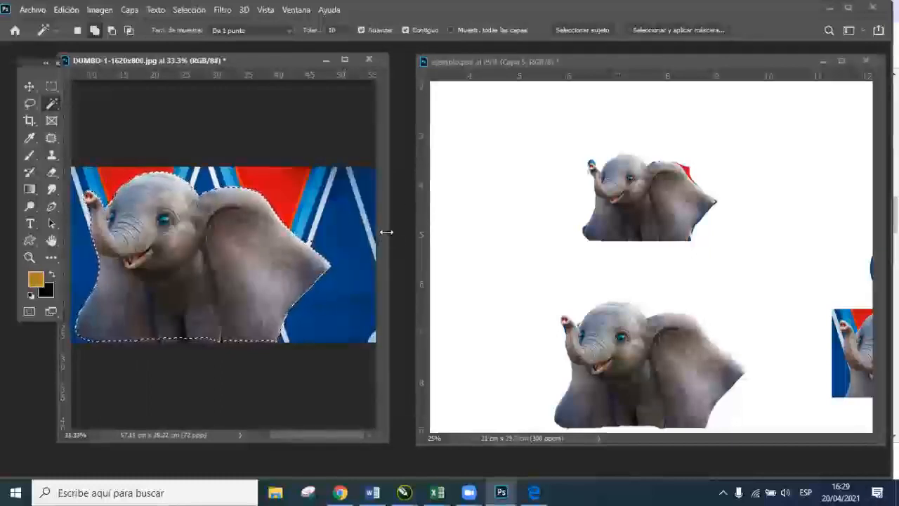
{"action": "left_click_drag", "start_coordinate": [389, 233], "coordinate": [669, 232]}
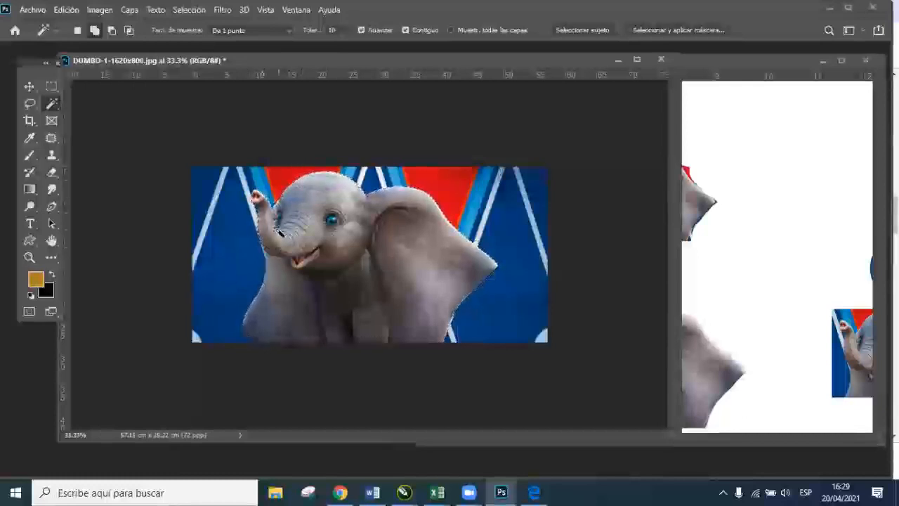
{"action": "left_click", "coordinate": [223, 246]}
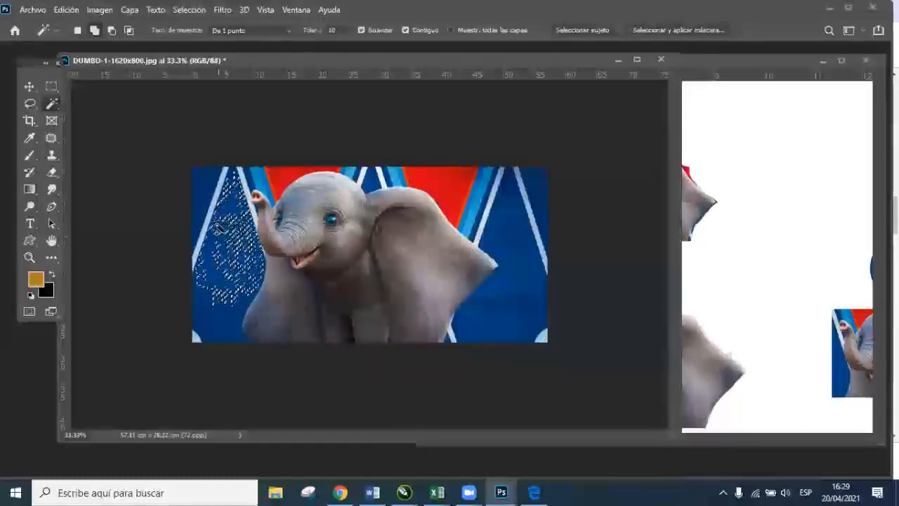
Step: Copy the selected blue area into ejemplo.psd, to the upper right of the large elephant cutout, then return to the DUMBO image
{"action": "left_click", "coordinate": [29, 87]}
{"action": "left_click_drag", "start_coordinate": [218, 280], "coordinate": [760, 288]}
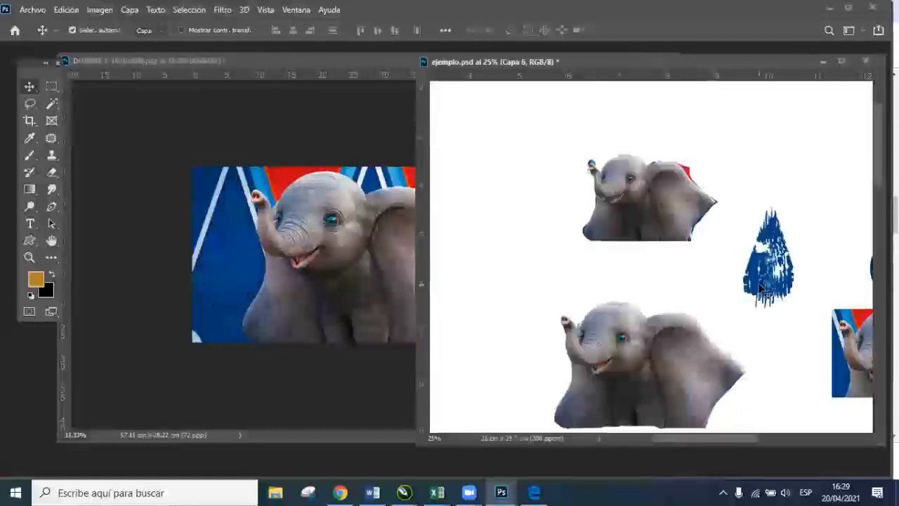
{"action": "left_click", "coordinate": [248, 273]}
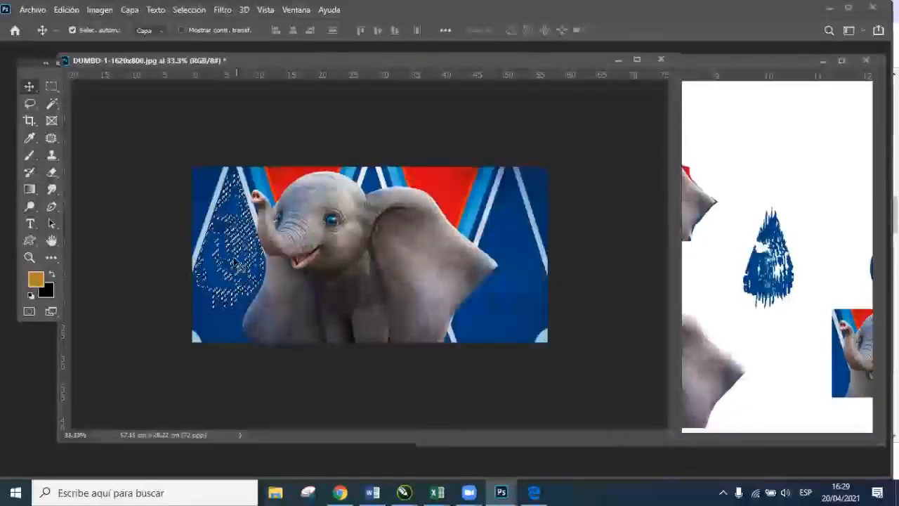
{"action": "key", "text": "ctrl+minus"}
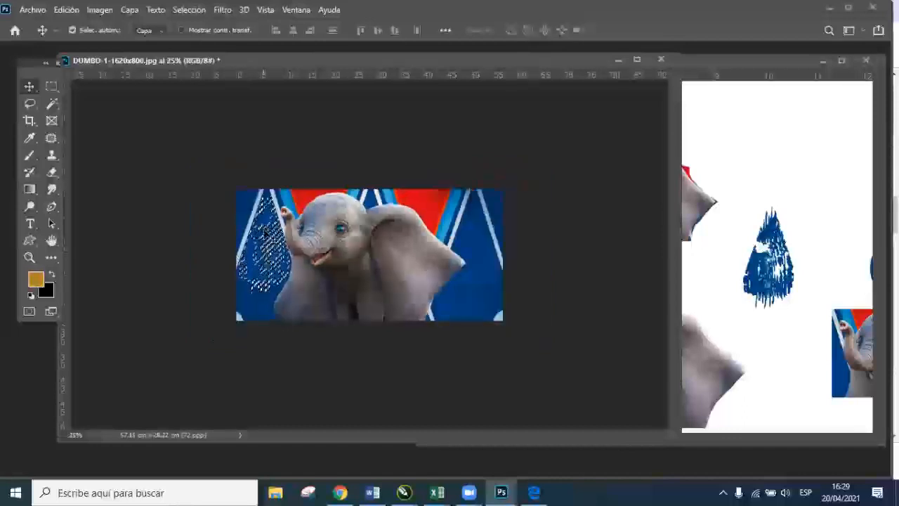
Step: Extend the Magic Wand selection over more of the blue beside the trunk and the blue area behind the elephant's ear
{"action": "left_click", "coordinate": [51, 102]}
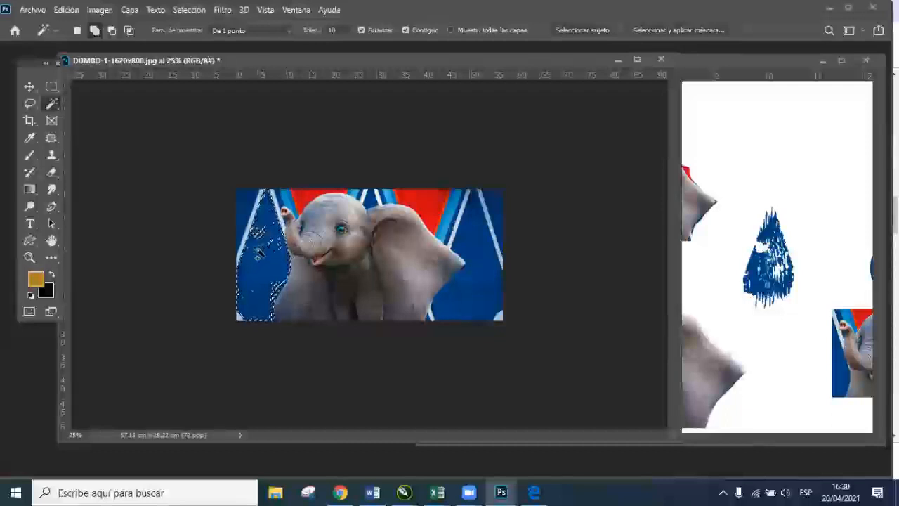
{"action": "left_click", "coordinate": [487, 299]}
{"action": "left_click", "coordinate": [485, 275]}
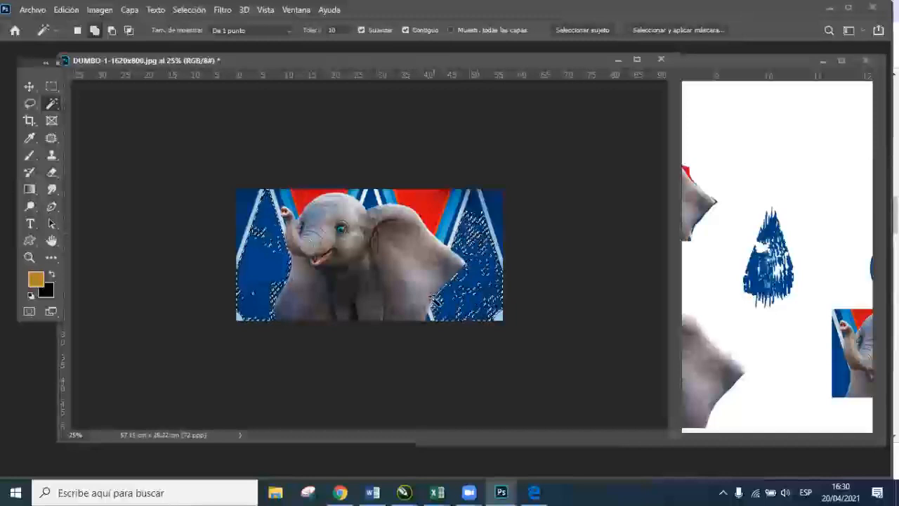
Step: Copy the enlarged blue selection into ejemplo.psd around the small elephant cutout, then return to the DUMBO image and deselect
{"action": "left_click", "coordinate": [29, 86]}
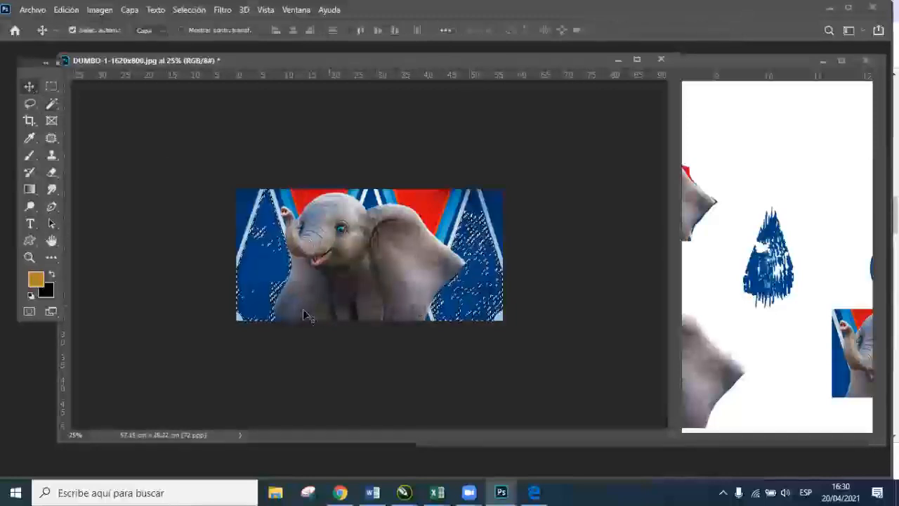
{"action": "left_click_drag", "start_coordinate": [254, 264], "coordinate": [551, 148]}
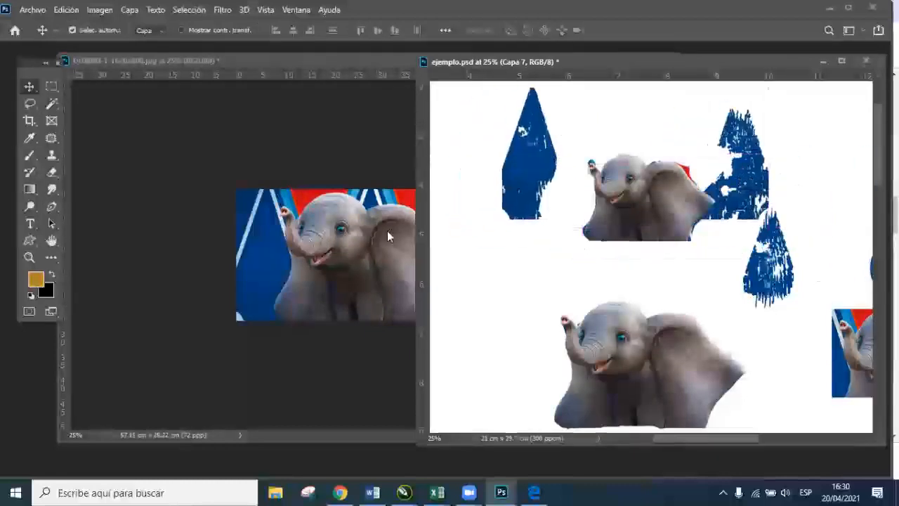
{"action": "left_click", "coordinate": [303, 261]}
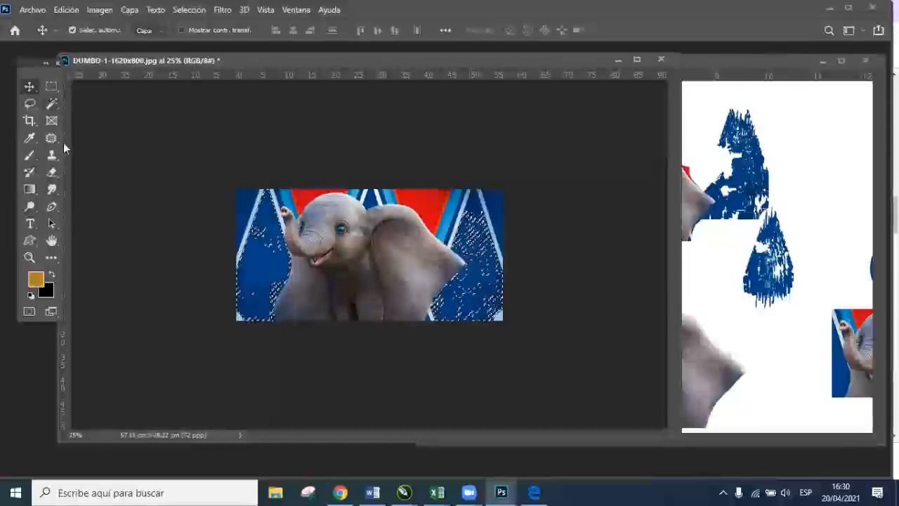
{"action": "key", "text": "ctrl+d"}
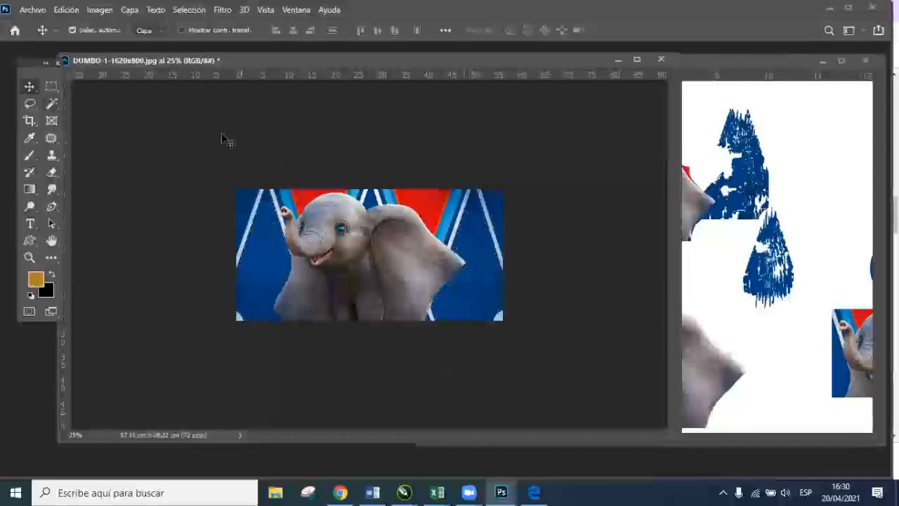
Step: Try the Quick Selection tool on the blue background on both sides of the elephant, then deselect
{"action": "left_click", "coordinate": [51, 105]}
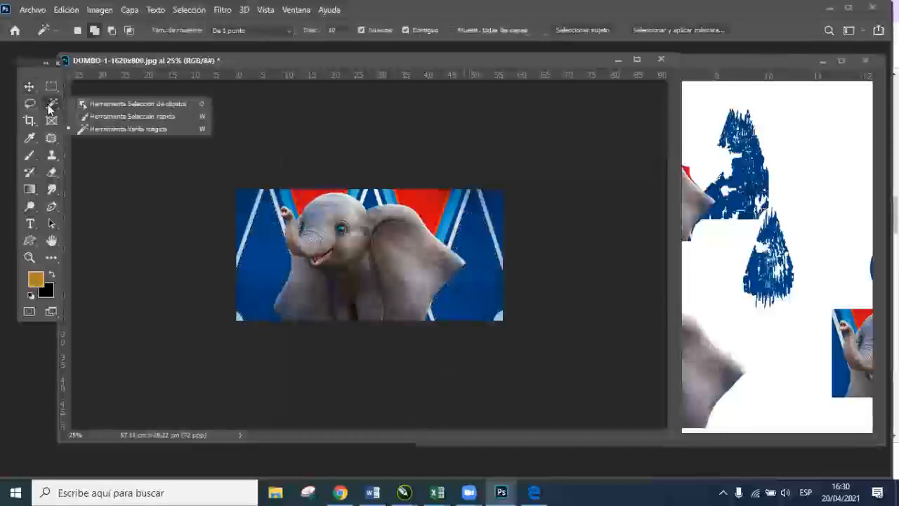
{"action": "left_click", "coordinate": [116, 117]}
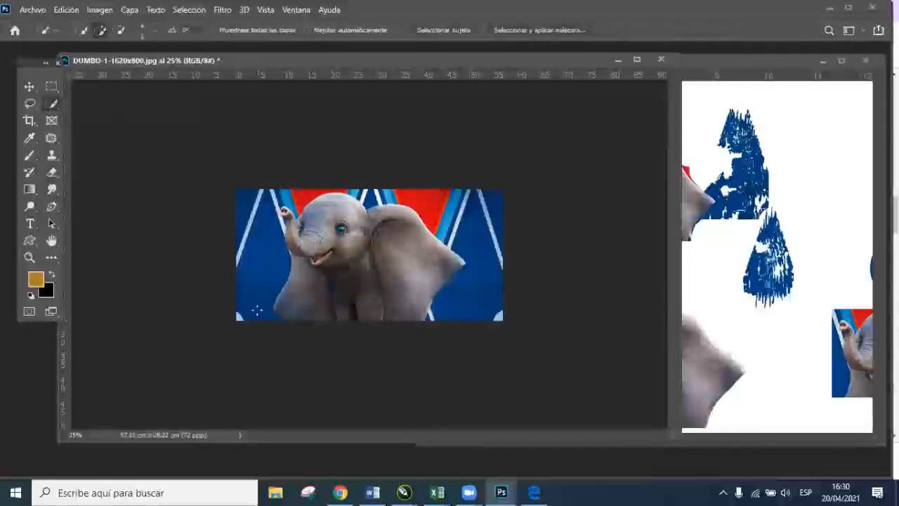
{"action": "mouse_move", "coordinate": [258, 307]}
{"action": "left_mouse_down"}
{"action": "mouse_move", "coordinate": [266, 266]}
{"action": "mouse_move", "coordinate": [242, 202]}
{"action": "left_mouse_up"}
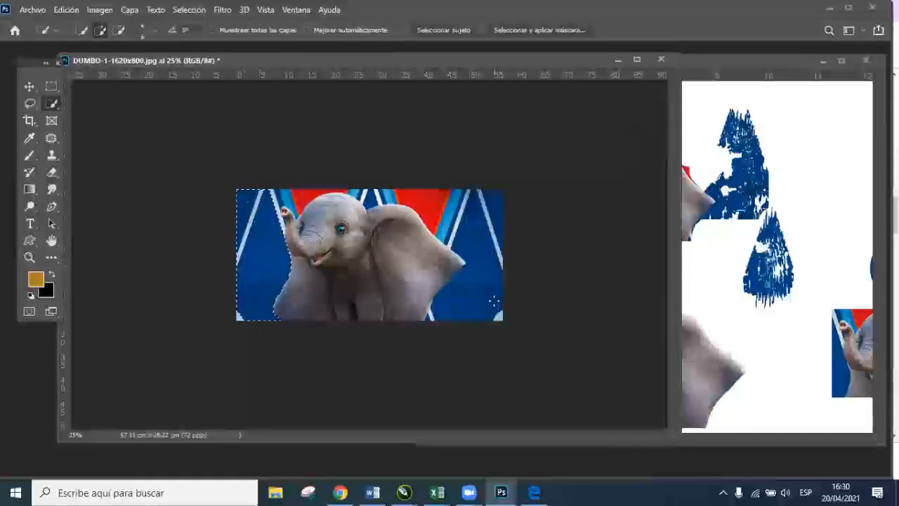
{"action": "left_click_drag", "start_coordinate": [478, 295], "coordinate": [481, 262]}
{"action": "key", "text": "ctrl+d"}
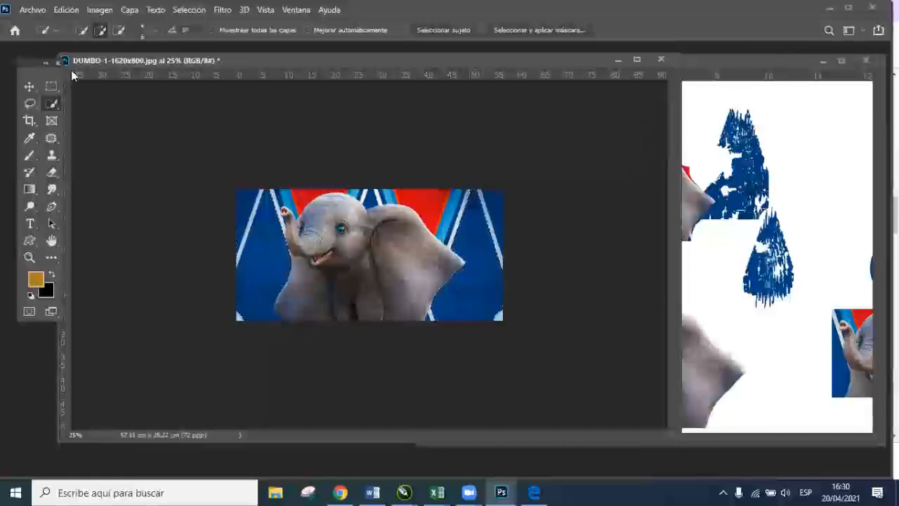
Step: Select the red background areas above the elephant's ear and behind its head with the Magic Wand
{"action": "right_click", "coordinate": [51, 104]}
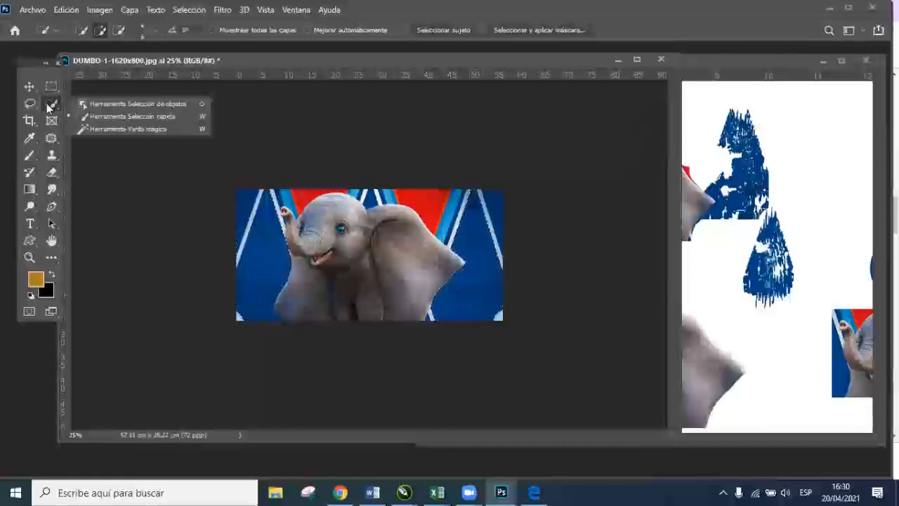
{"action": "left_click", "coordinate": [116, 129]}
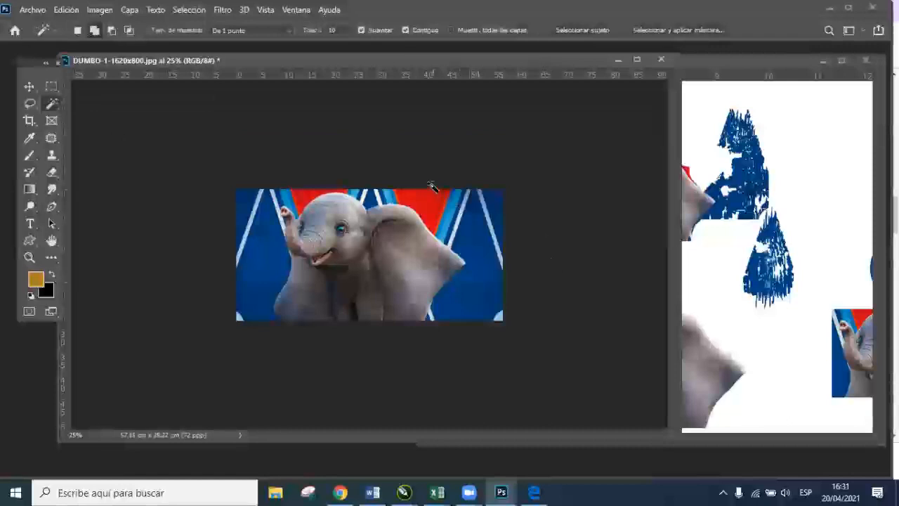
{"action": "left_click", "coordinate": [428, 205]}
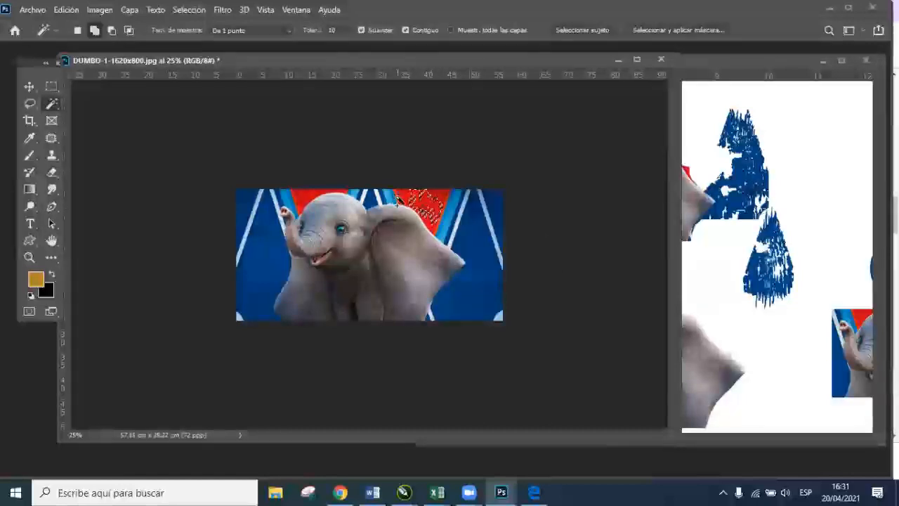
{"action": "left_click", "coordinate": [339, 192]}
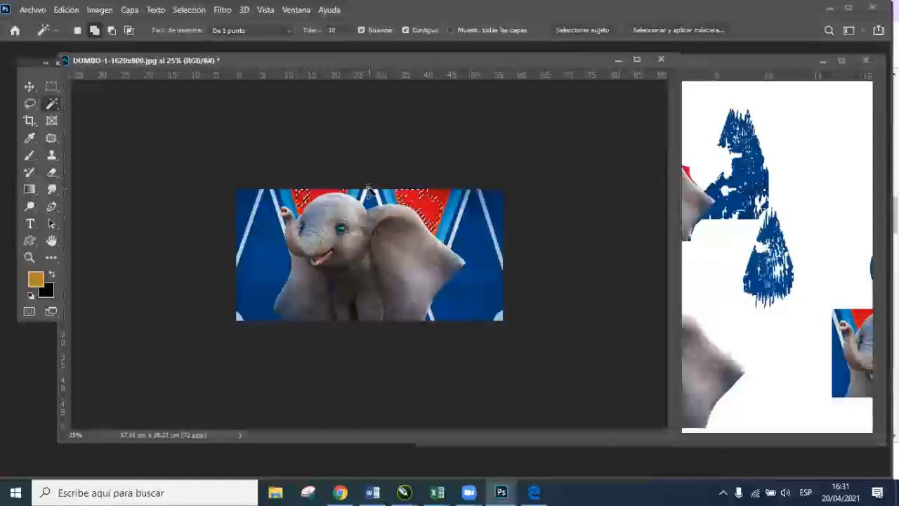
Step: Extend the selection with the Quick Selection tool over the blue background on both sides and the full red areas behind the elephant
{"action": "right_click", "coordinate": [52, 105]}
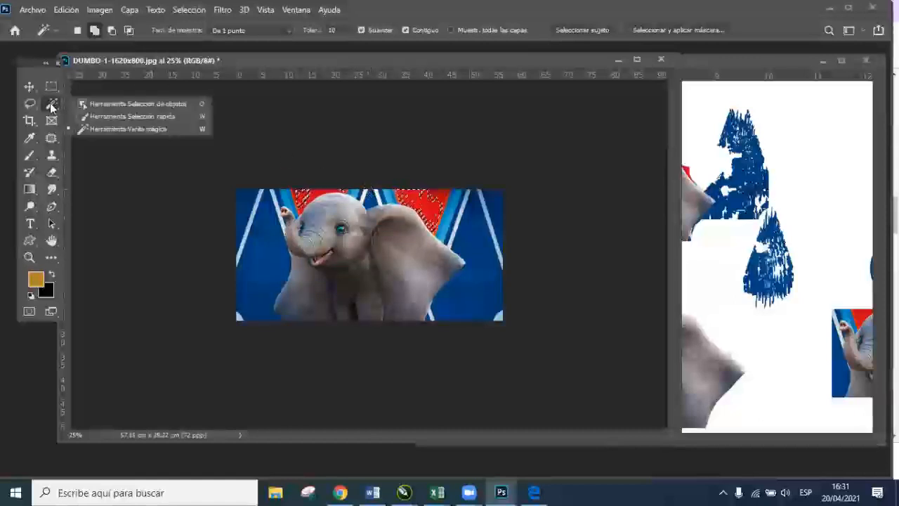
{"action": "left_click", "coordinate": [130, 116]}
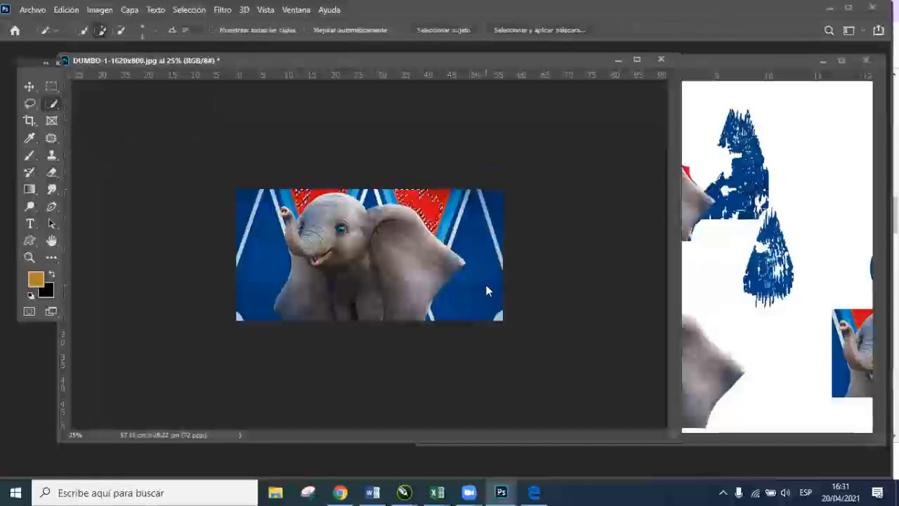
{"action": "left_click_drag", "start_coordinate": [486, 282], "coordinate": [471, 241]}
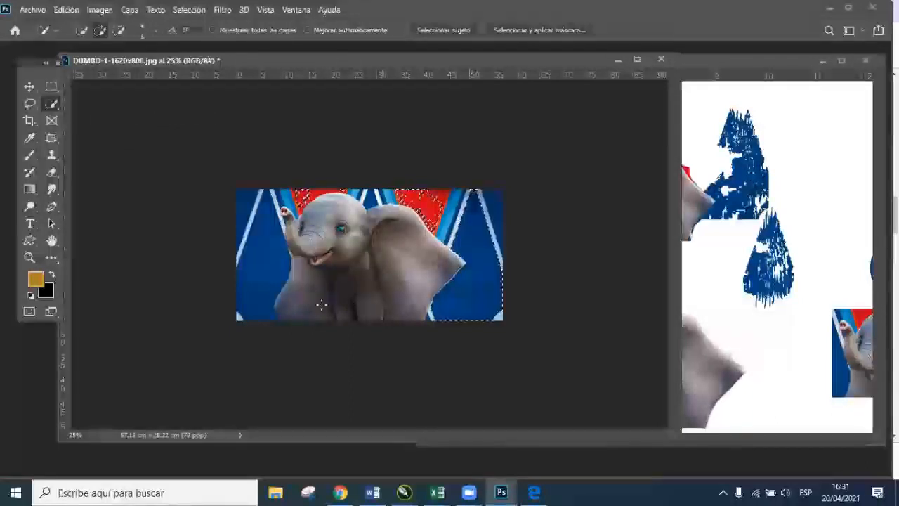
{"action": "left_click_drag", "start_coordinate": [264, 271], "coordinate": [267, 236]}
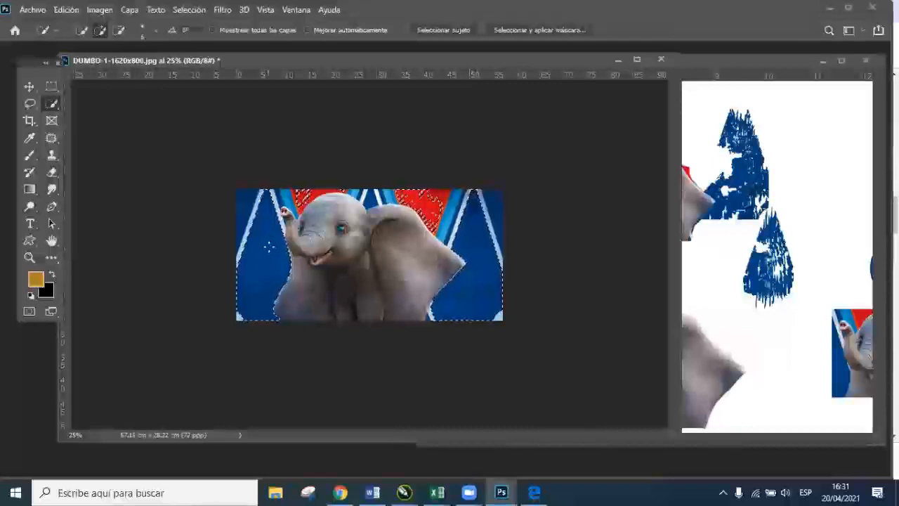
{"action": "left_click_drag", "start_coordinate": [312, 188], "coordinate": [325, 184]}
{"action": "left_click_drag", "start_coordinate": [424, 201], "coordinate": [437, 211]}
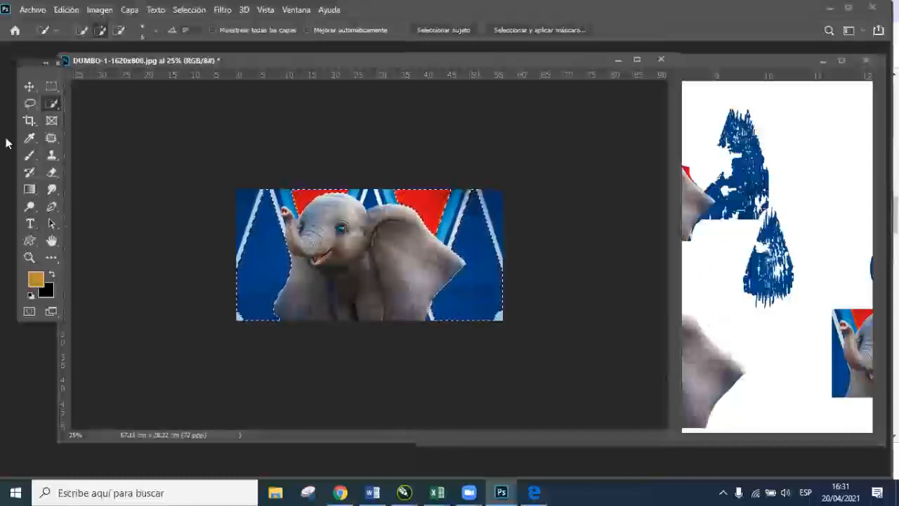
{"action": "left_click", "coordinate": [30, 88]}
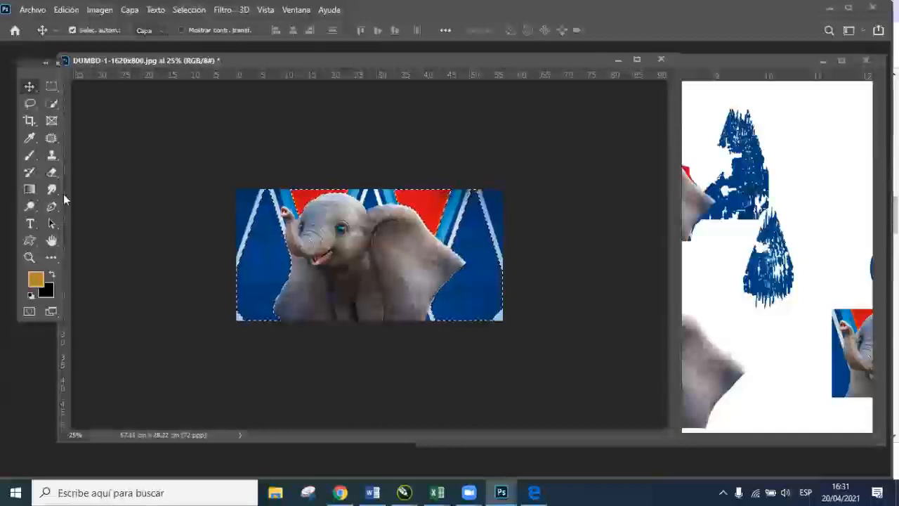
Step: Deselect the background areas of the DUMBO image with the Lasso tool and return to the Move tool
{"action": "left_click", "coordinate": [54, 101]}
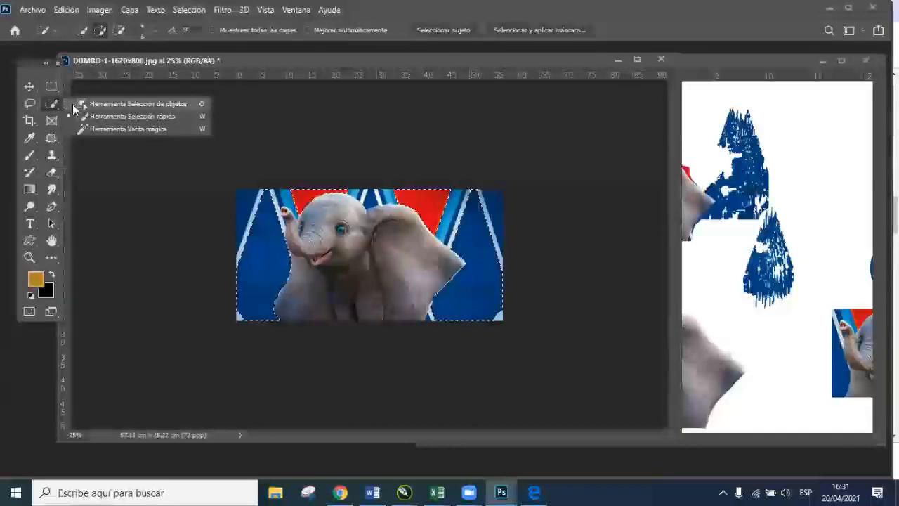
{"action": "left_click", "coordinate": [123, 116]}
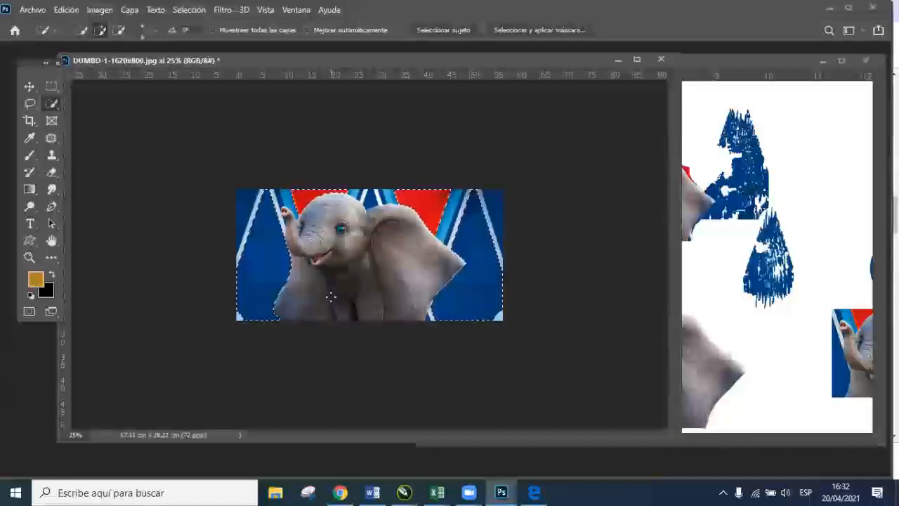
{"action": "left_click", "coordinate": [32, 105]}
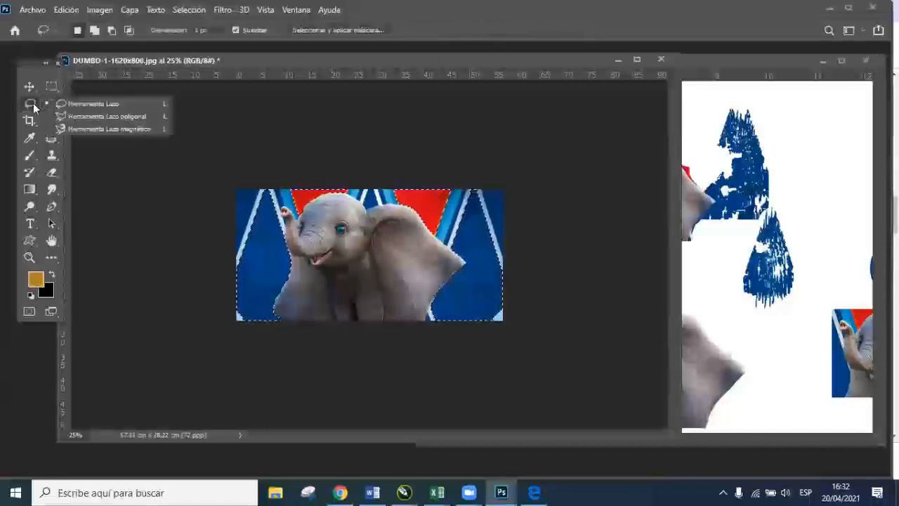
{"action": "left_click", "coordinate": [274, 215]}
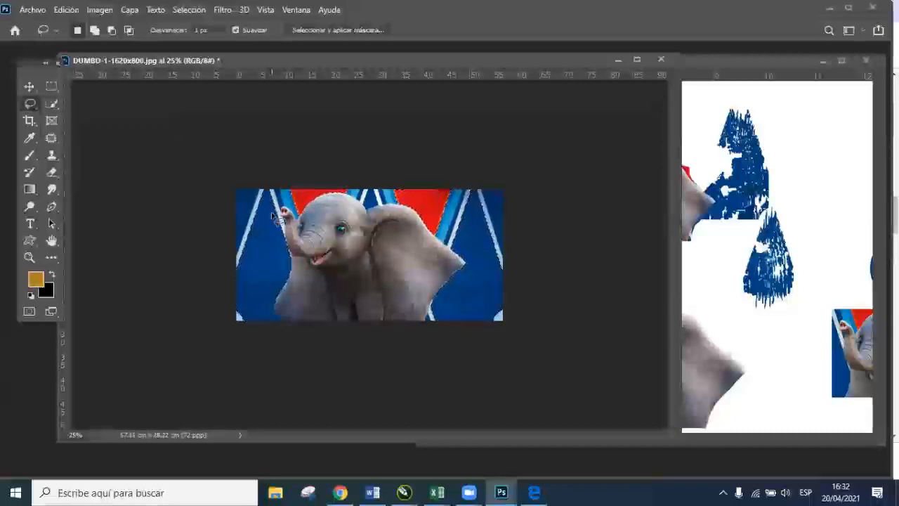
{"action": "left_click", "coordinate": [32, 89]}
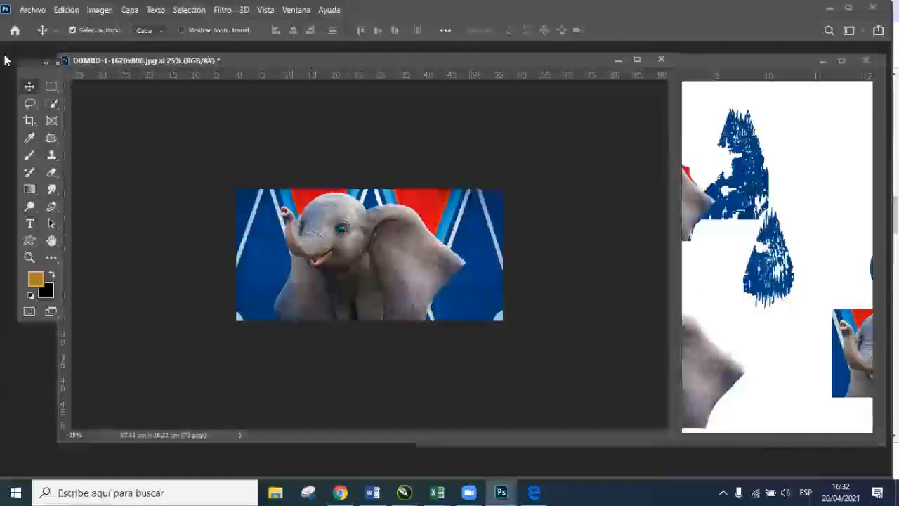
Step: Crop the DUMBO image on both sides to about 45 cm wide, keeping its full height, and return to the Move tool
{"action": "left_click", "coordinate": [29, 121]}
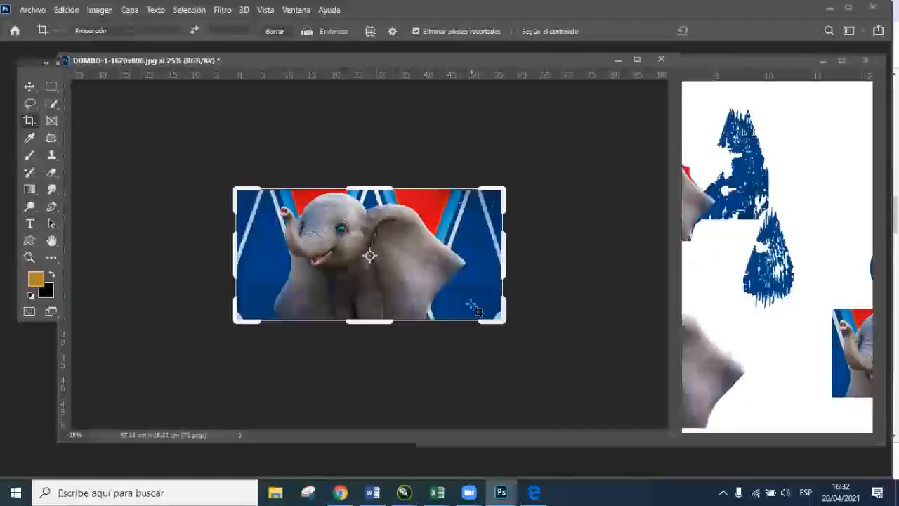
{"action": "left_click_drag", "start_coordinate": [504, 242], "coordinate": [489, 245]}
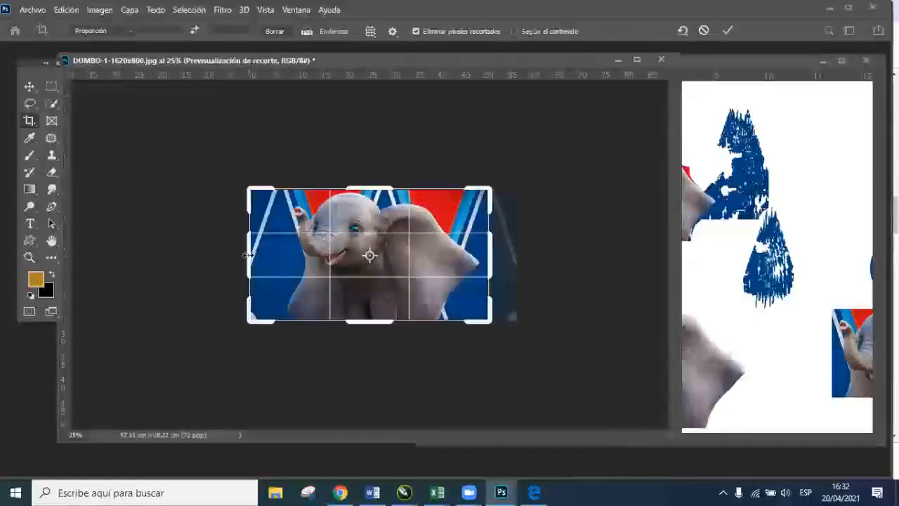
{"action": "left_click_drag", "start_coordinate": [247, 255], "coordinate": [271, 254]}
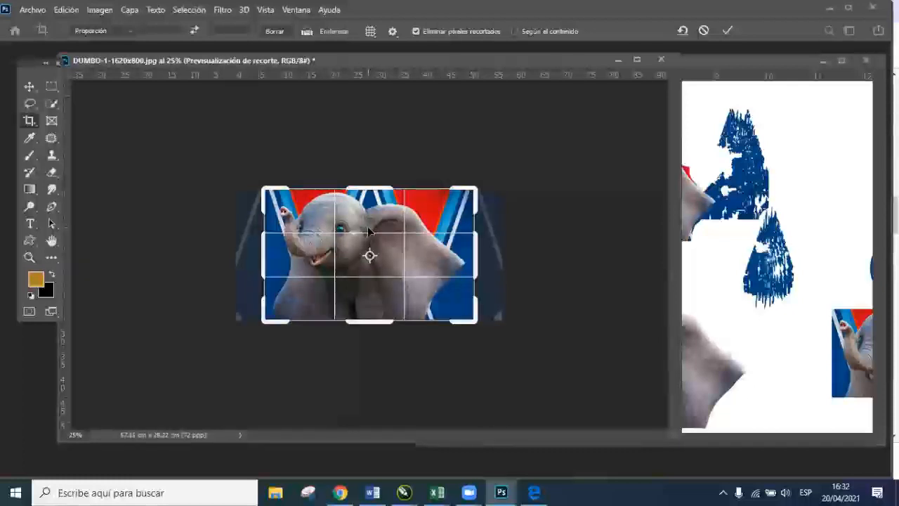
{"action": "key", "text": "Return"}
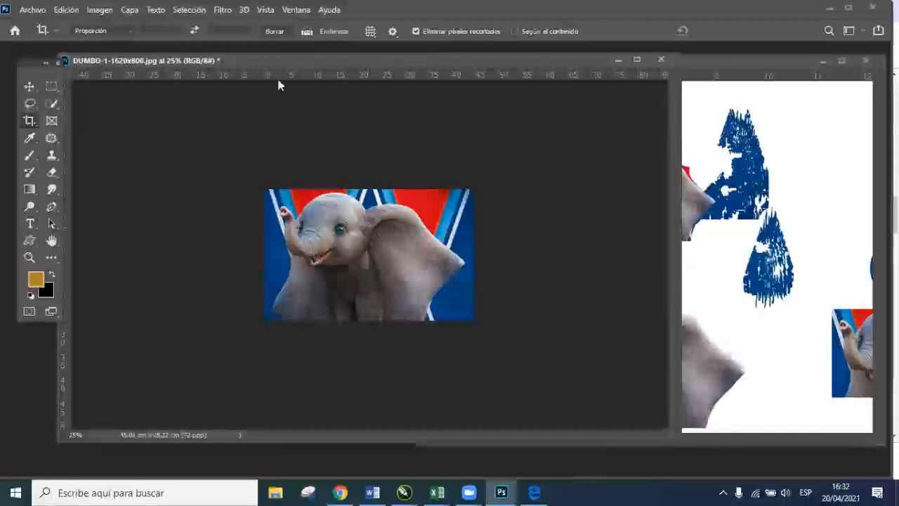
{"action": "left_click", "coordinate": [300, 266]}
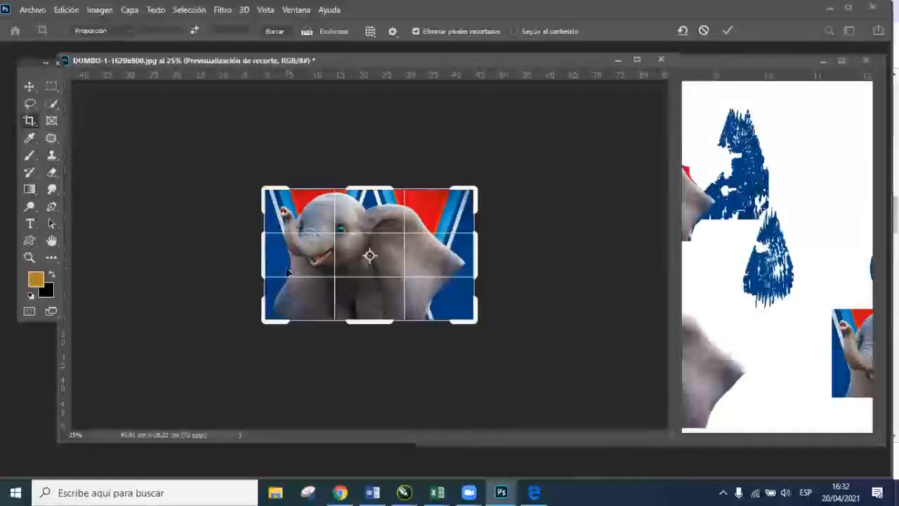
{"action": "left_click", "coordinate": [29, 85]}
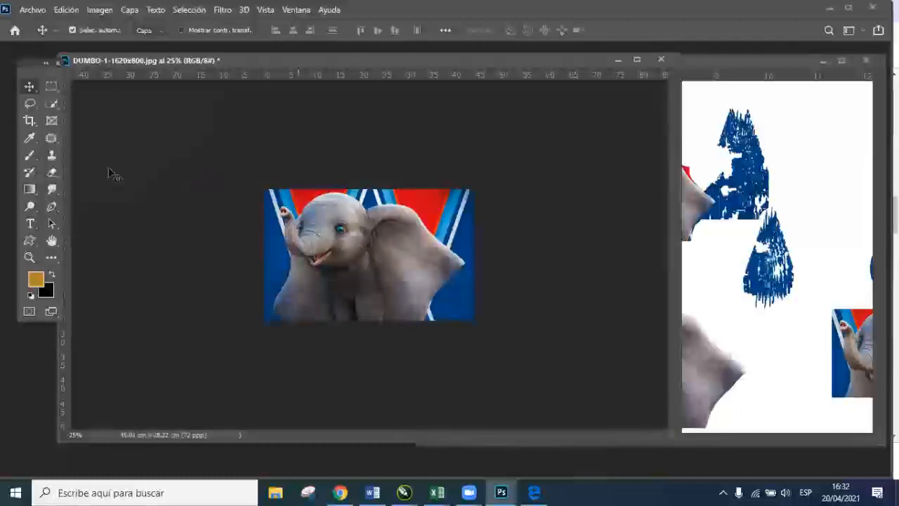
Step: Review the Crop tool's variants and choose the standard Crop tool without altering the image
{"action": "left_click", "coordinate": [29, 120]}
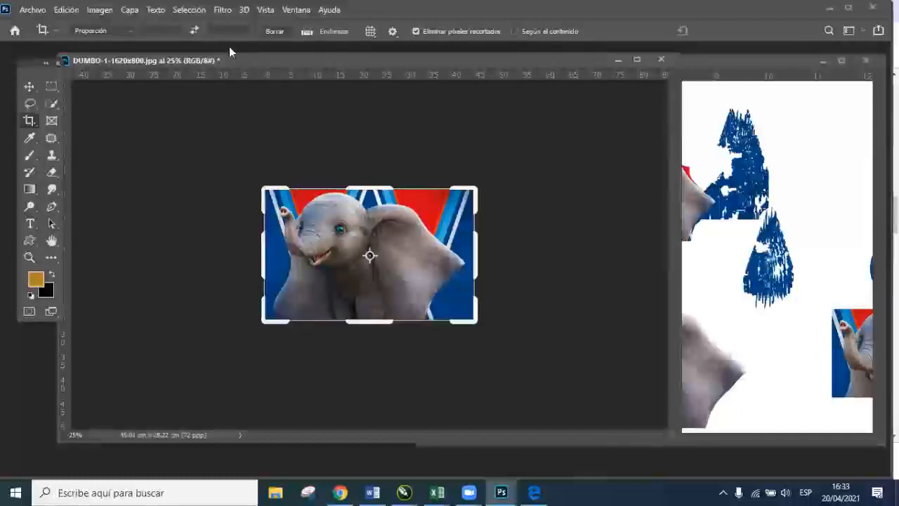
{"action": "right_click", "coordinate": [31, 125]}
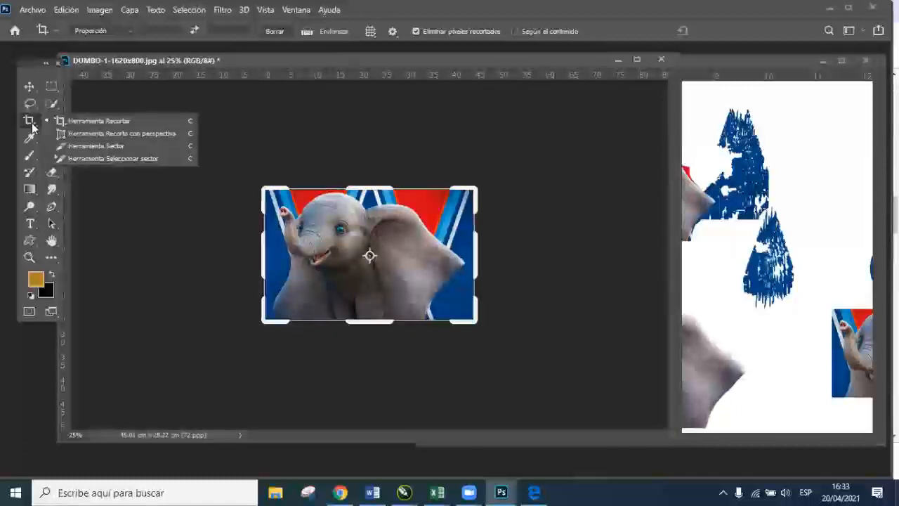
{"action": "left_click", "coordinate": [101, 120]}
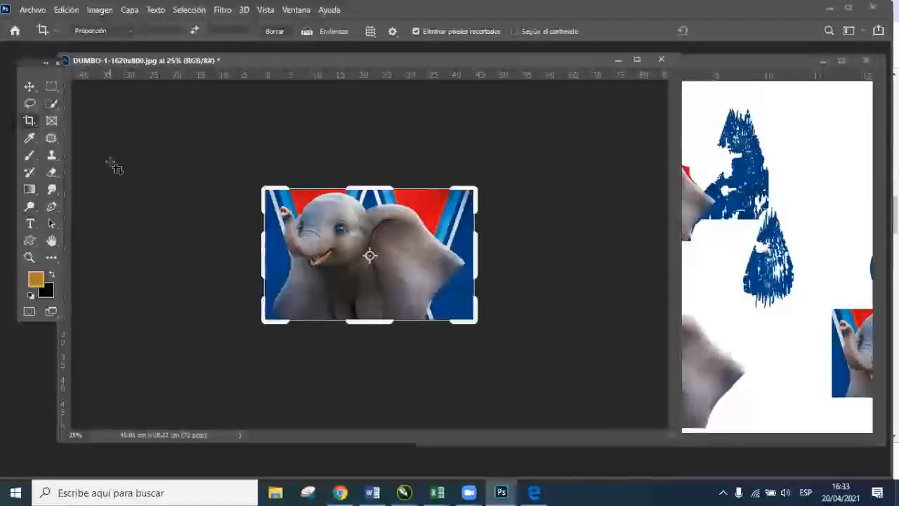
{"action": "key", "text": "Return"}
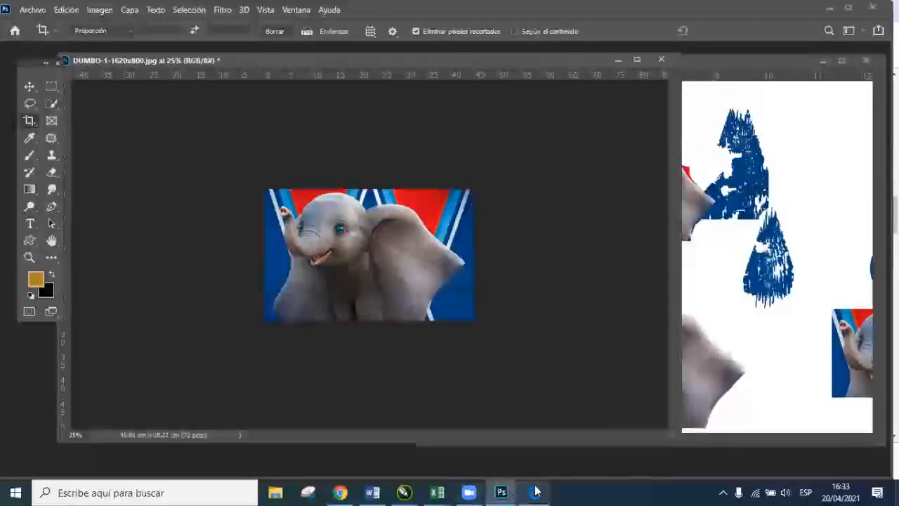
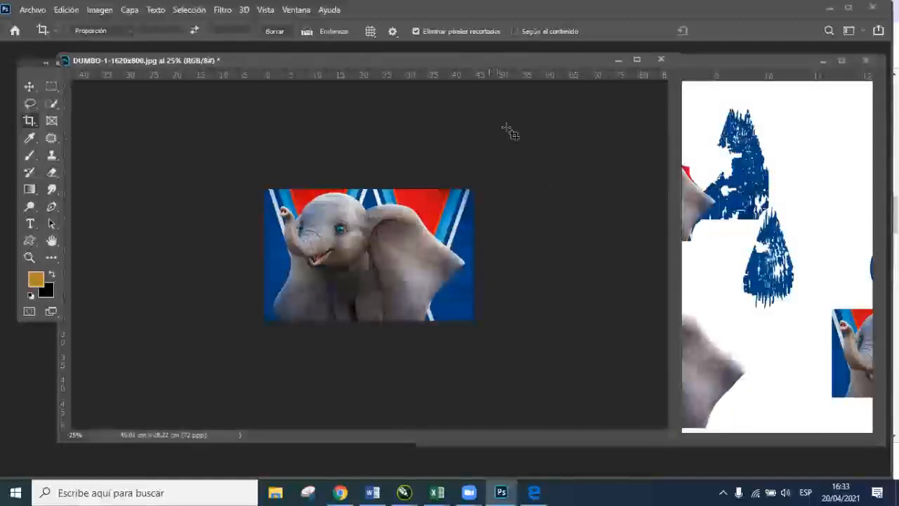
Step: Close ejemplo.psd without saving its changes and return to the Move tool in the DUMBO image
{"action": "left_click", "coordinate": [779, 125]}
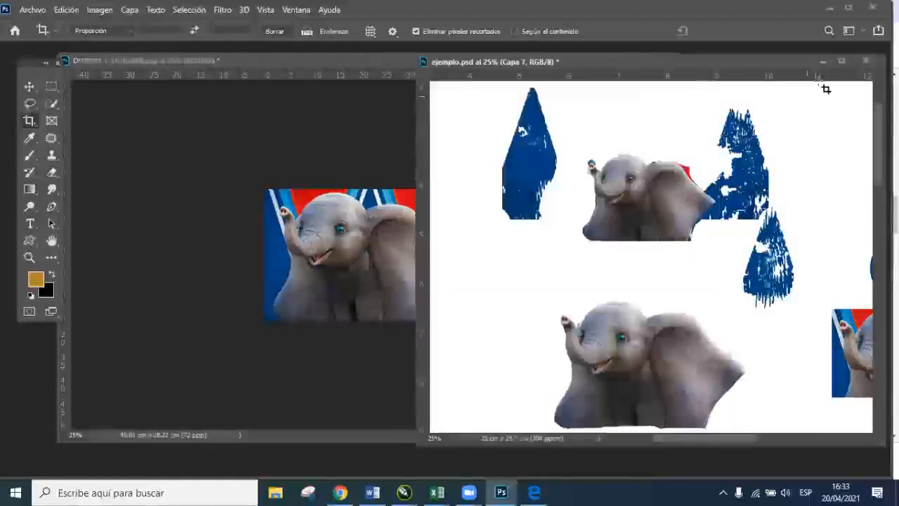
{"action": "left_click", "coordinate": [866, 61]}
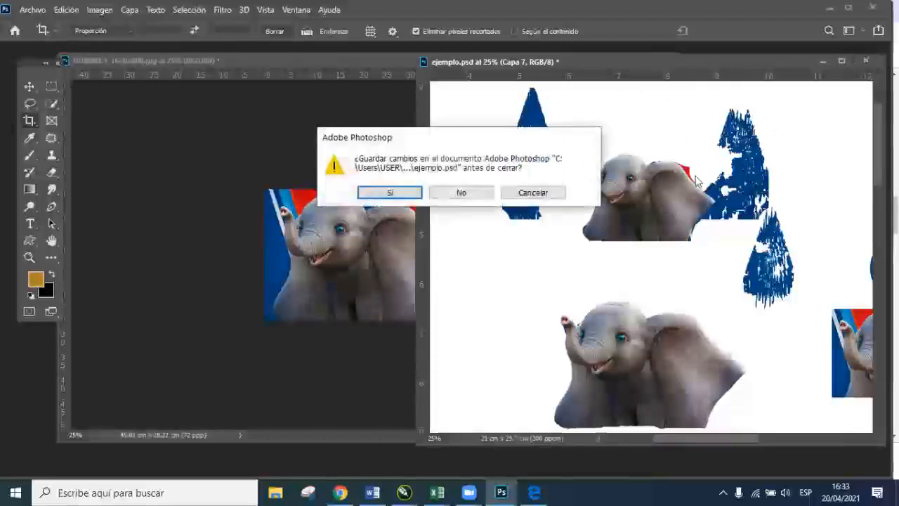
{"action": "left_click", "coordinate": [463, 192]}
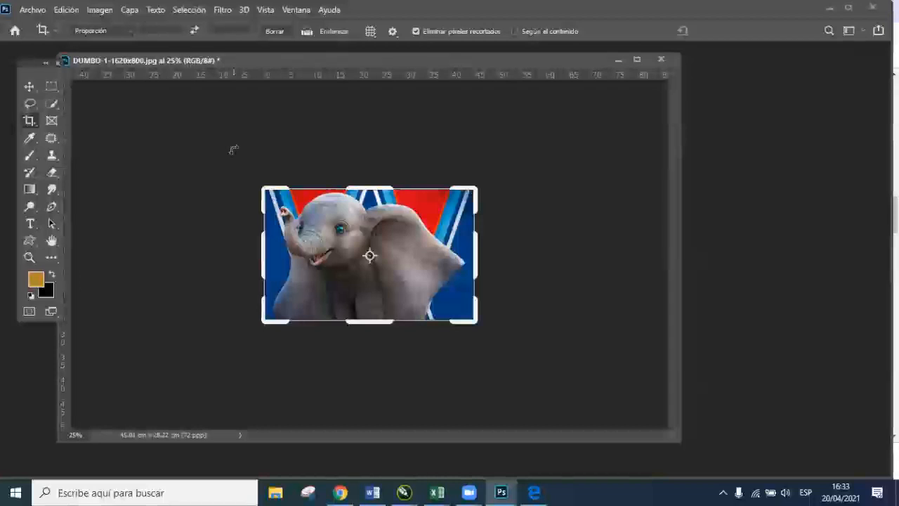
{"action": "key", "text": "Return"}
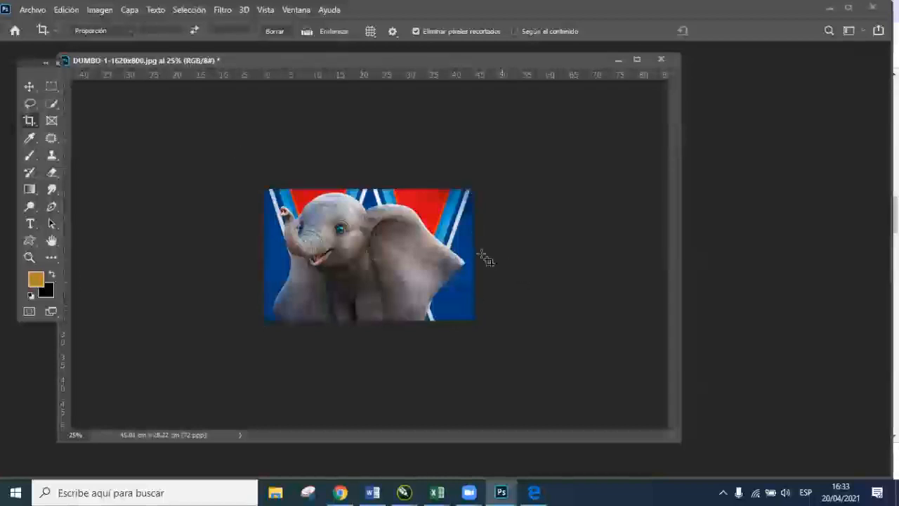
{"action": "left_click", "coordinate": [30, 87]}
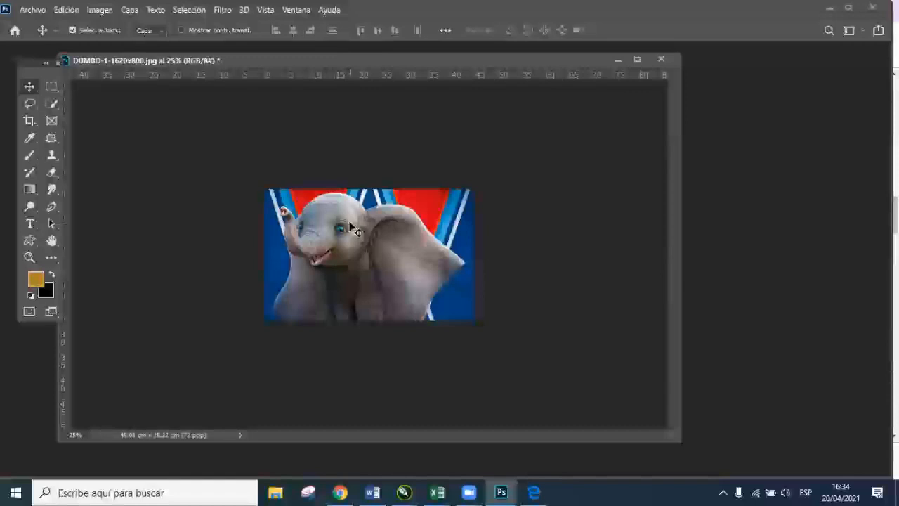
Step: Examine the pixels of the DUMBO image between the elephant's neck and ear at increasing magnification up to 1600%
{"action": "key", "text": "ctrl"}
{"action": "key", "text": "ctrl"}
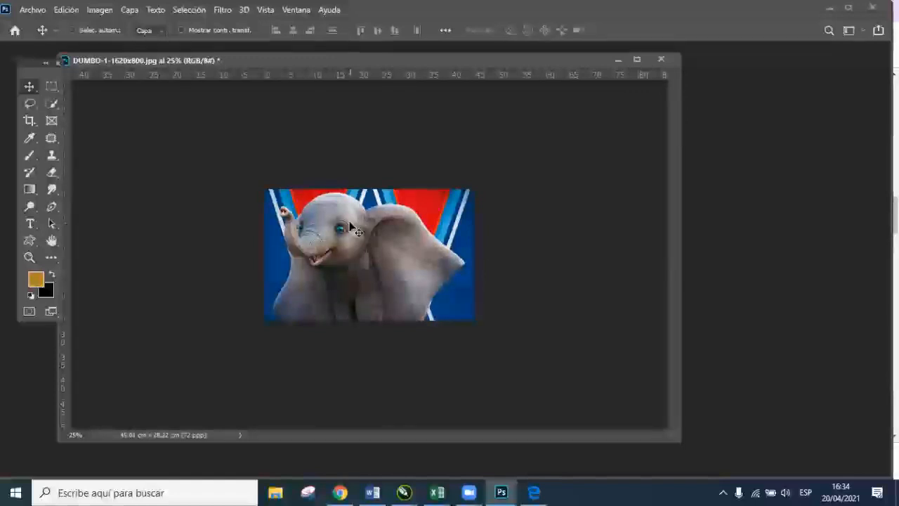
{"action": "key", "text": "ctrl+plus"}
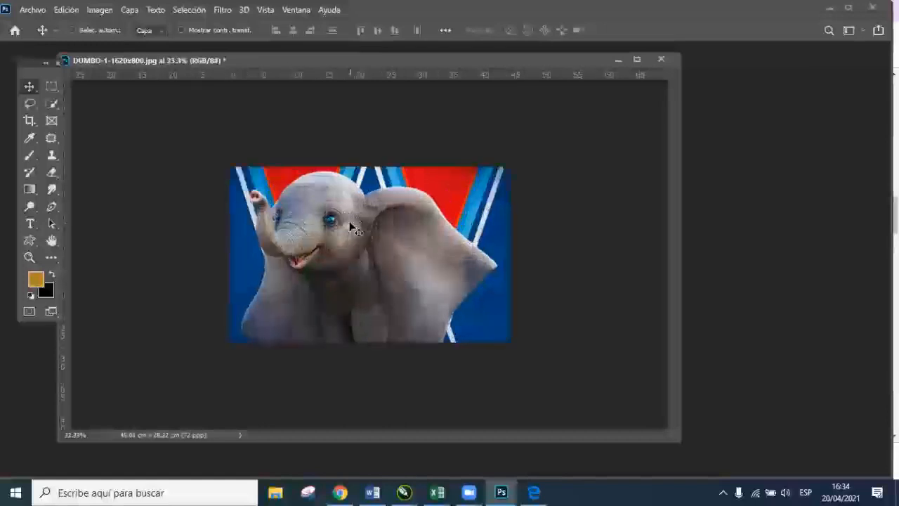
{"action": "key", "text": "ctrl+plus"}
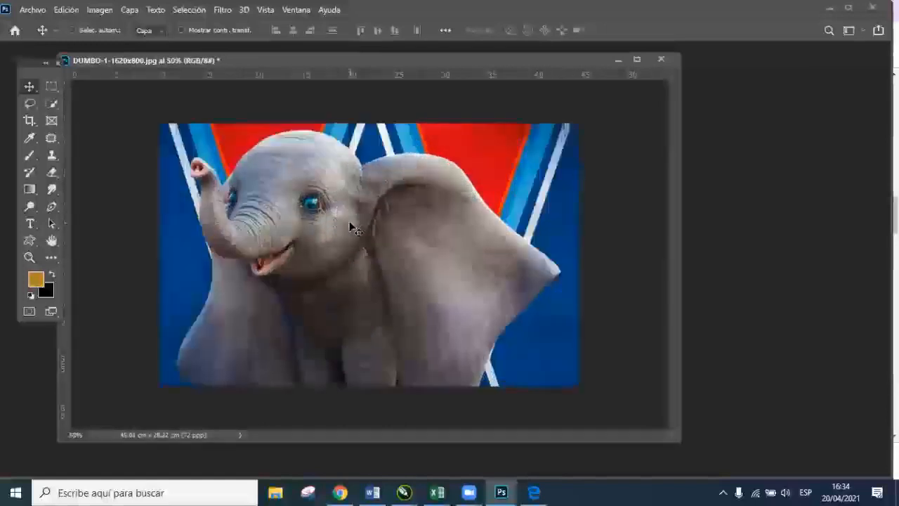
{"action": "key", "text": "ctrl+plus"}
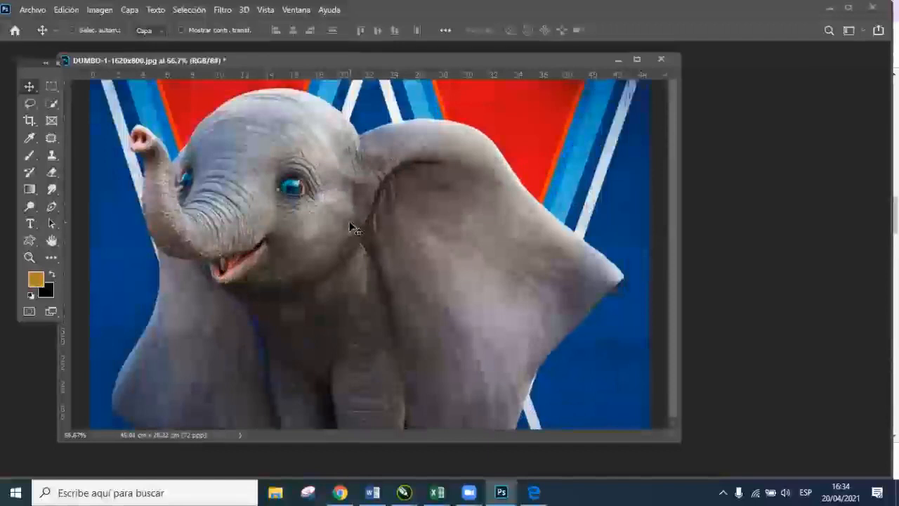
{"action": "key", "text": "ctrl+plus"}
{"action": "key", "text": "ctrl+plus"}
{"action": "key", "text": "ctrl+plus"}
{"action": "key", "text": "ctrl+plus"}
{"action": "key", "text": "ctrl+plus"}
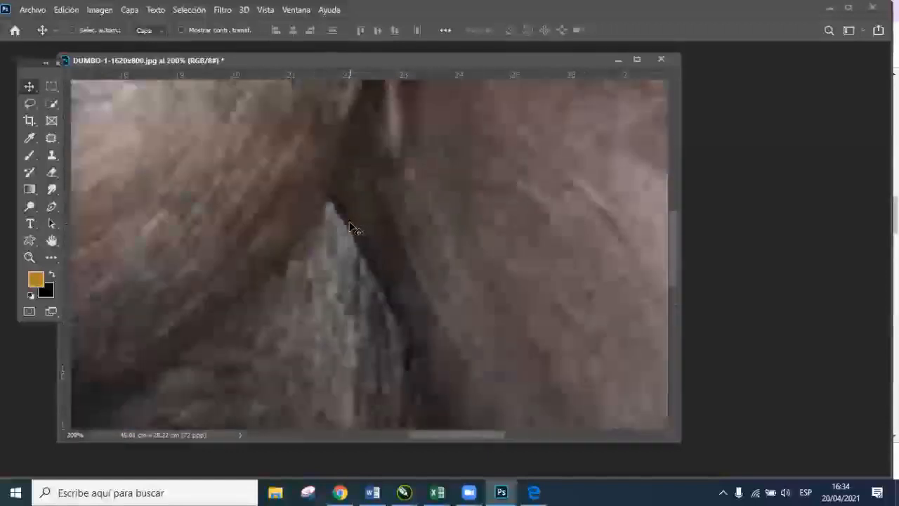
{"action": "key", "text": "ctrl+plus"}
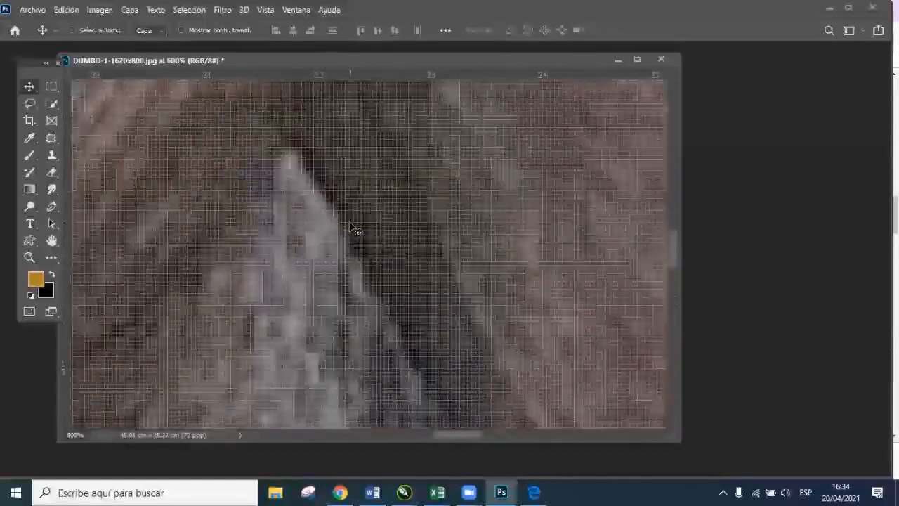
{"action": "key", "text": "ctrl+plus"}
{"action": "key", "text": "ctrl+plus"}
{"action": "key", "text": "ctrl+plus"}
{"action": "key", "text": "ctrl+plus"}
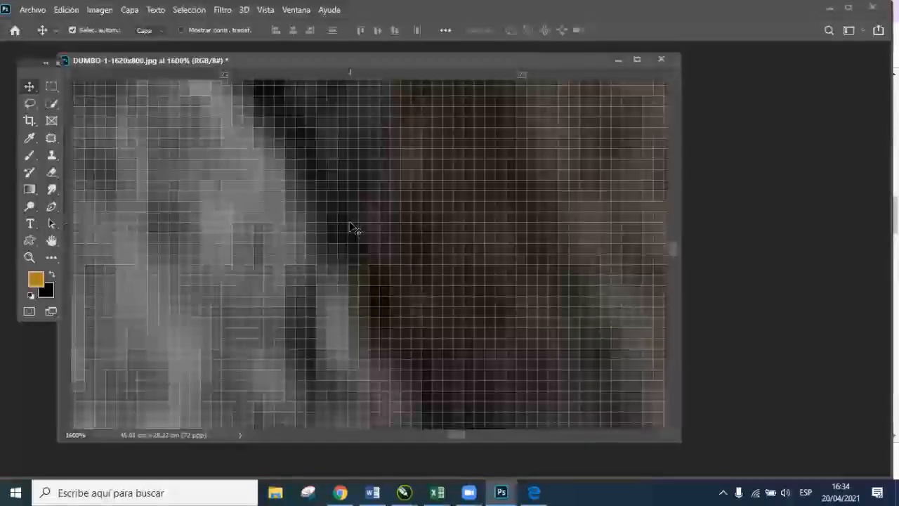
Step: Examine the DUMBO image at decreasing magnification from the pixel level down to 5%
{"action": "key", "text": "ctrl"}
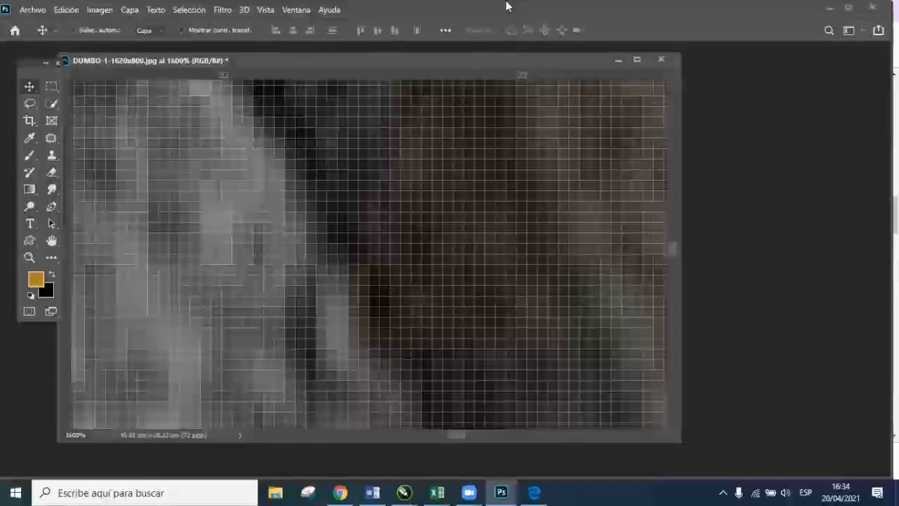
{"action": "key", "text": "ctrl+minus"}
{"action": "key", "text": "ctrl+minus"}
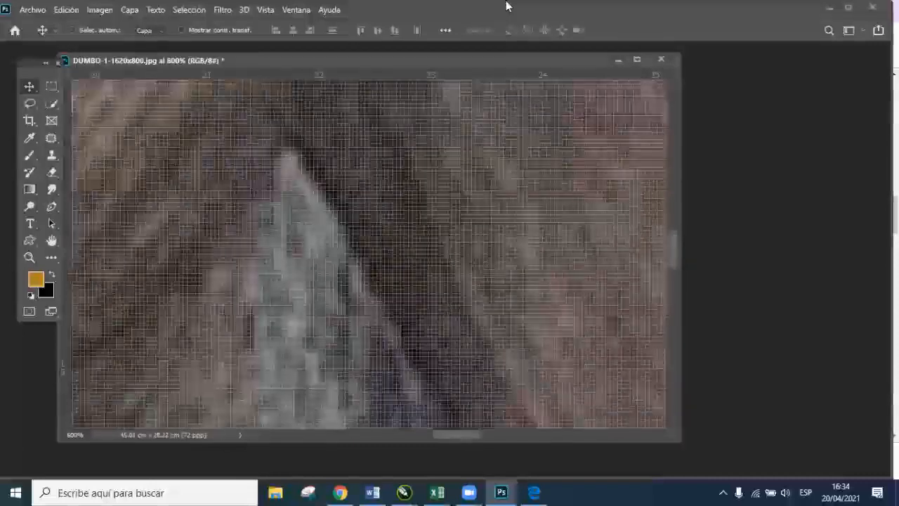
{"action": "key", "text": "ctrl+minus"}
{"action": "key", "text": "ctrl+minus"}
{"action": "key", "text": "ctrl+minus"}
{"action": "key", "text": "ctrl+minus"}
{"action": "key", "text": "ctrl+minus"}
{"action": "key", "text": "ctrl+minus"}
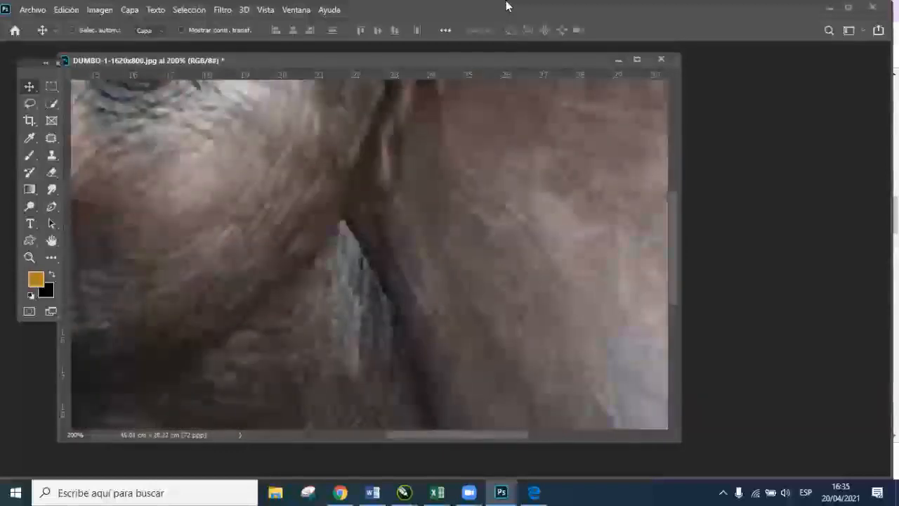
{"action": "key", "text": "ctrl+minus"}
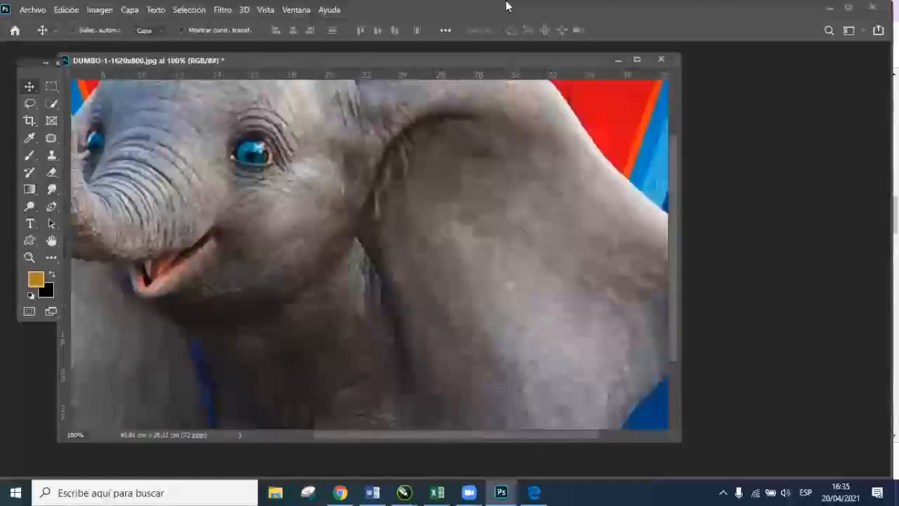
{"action": "key", "text": "ctrl+minus"}
{"action": "key", "text": "ctrl+minus"}
{"action": "key", "text": "ctrl+minus"}
{"action": "key", "text": "ctrl+minus"}
{"action": "key", "text": "ctrl+minus"}
{"action": "key", "text": "ctrl+minus"}
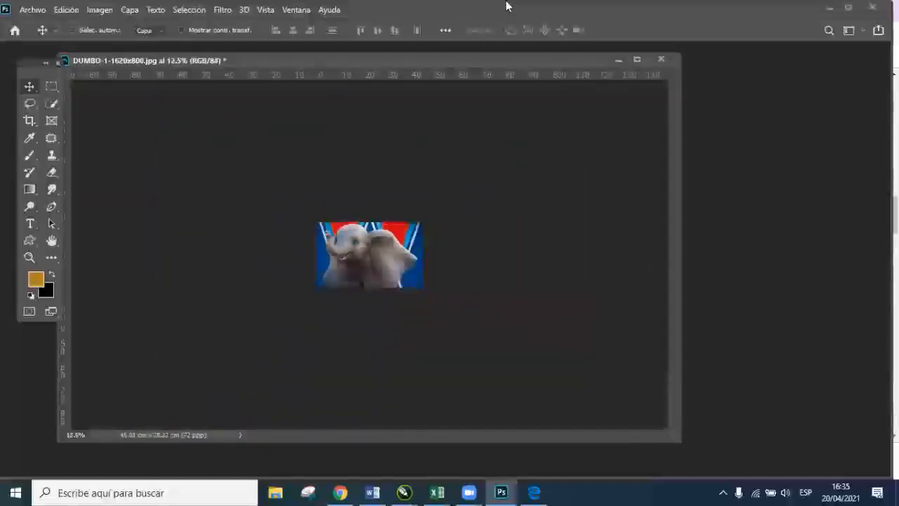
{"action": "key", "text": "ctrl+minus"}
{"action": "key", "text": "ctrl+minus"}
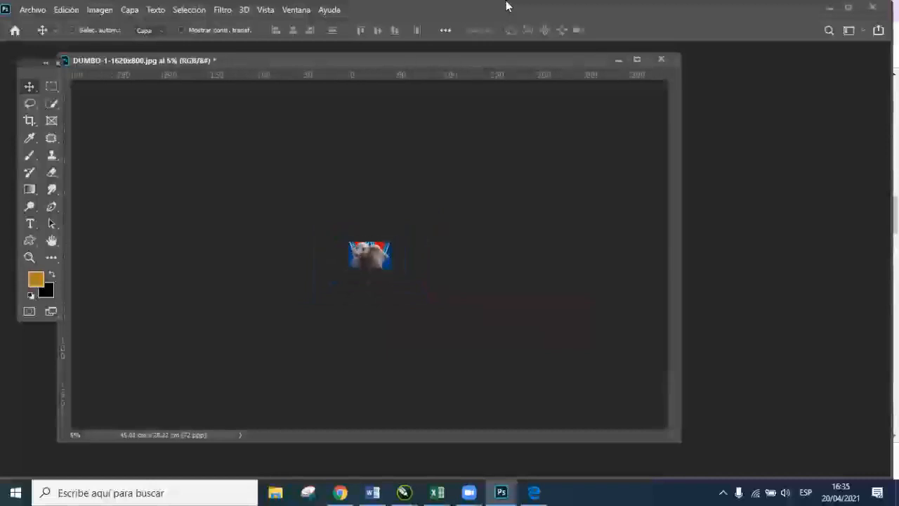
{"action": "key", "text": "ctrl"}
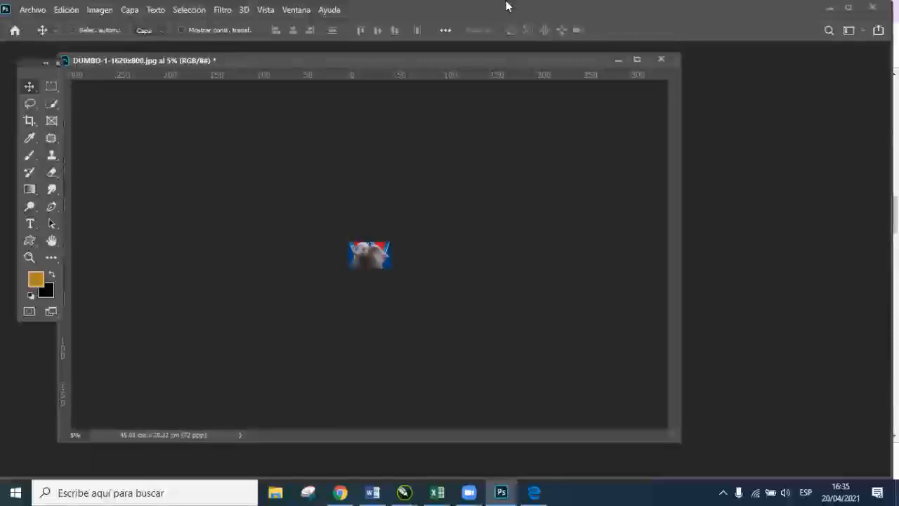
Step: Fit the whole DUMBO image on screen and move the Tools palette clear of the image window
{"action": "key", "text": "ctrl"}
{"action": "key", "text": "ctrl+0"}
{"action": "key", "text": "ctrl"}
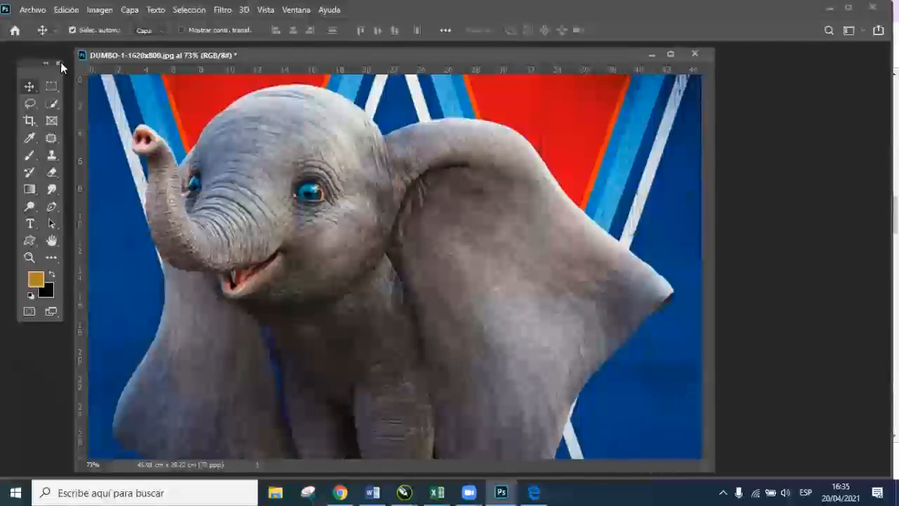
{"action": "left_click_drag", "start_coordinate": [33, 62], "coordinate": [16, 53]}
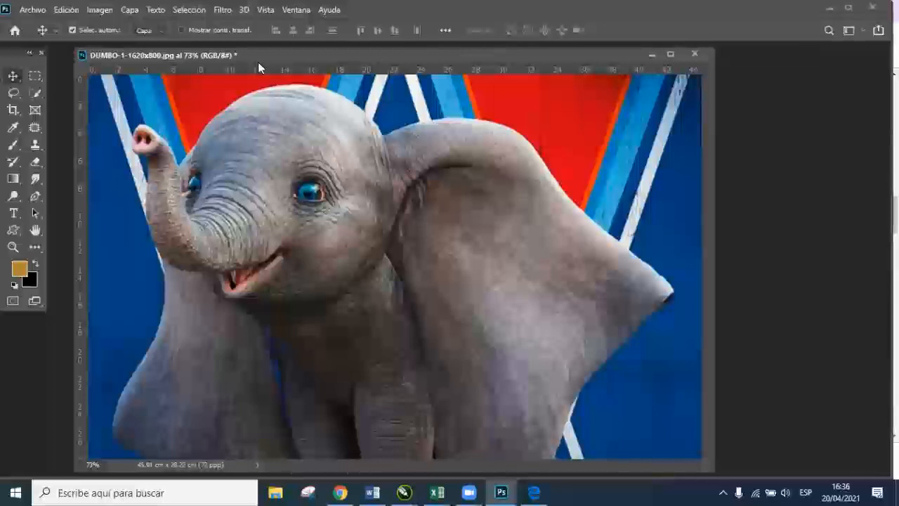
Step: Cycle the DUMBO image through the standard and full-screen modes, first with the panels shown and again with them hidden
{"action": "key", "text": "f"}
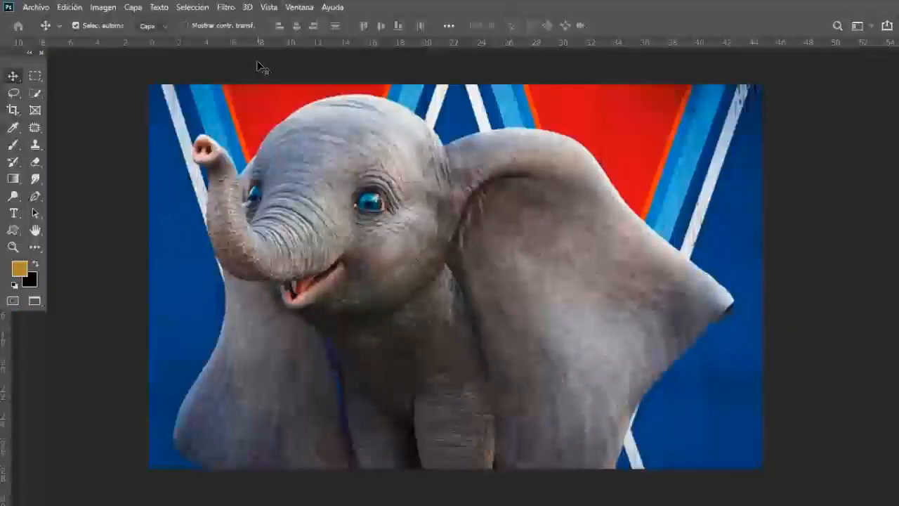
{"action": "key", "text": "f"}
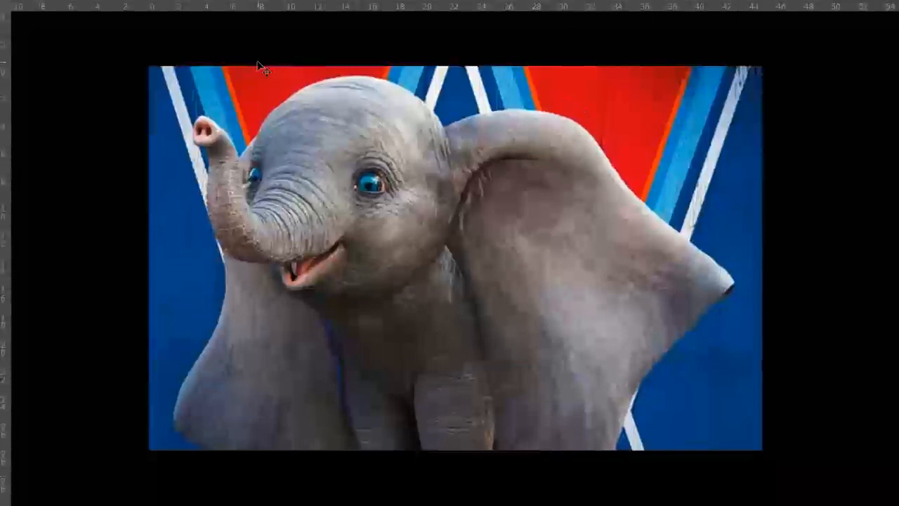
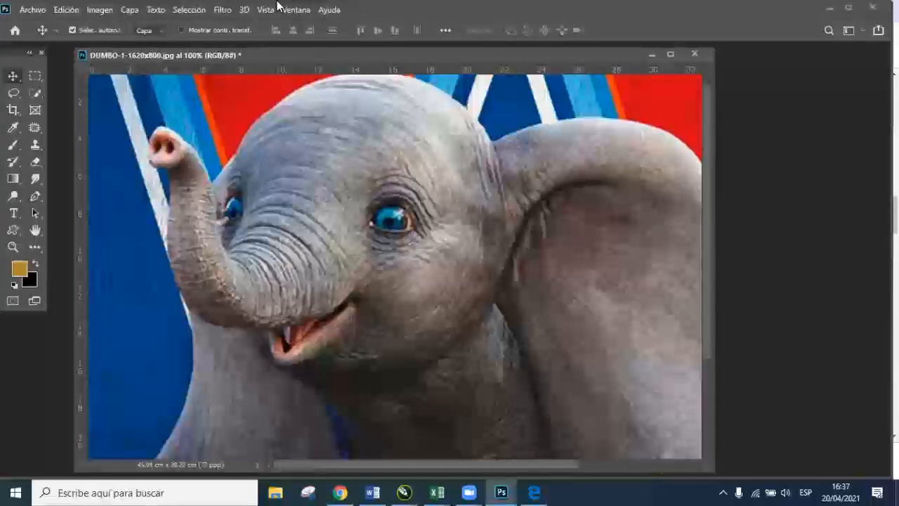
{"action": "key", "text": "Tab"}
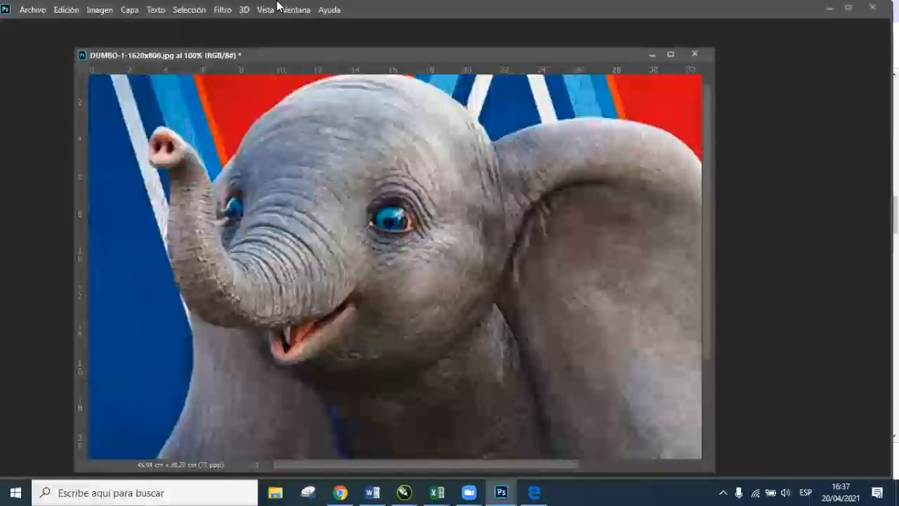
{"action": "key", "text": "f"}
{"action": "key", "text": "f"}
{"action": "key", "text": "f"}
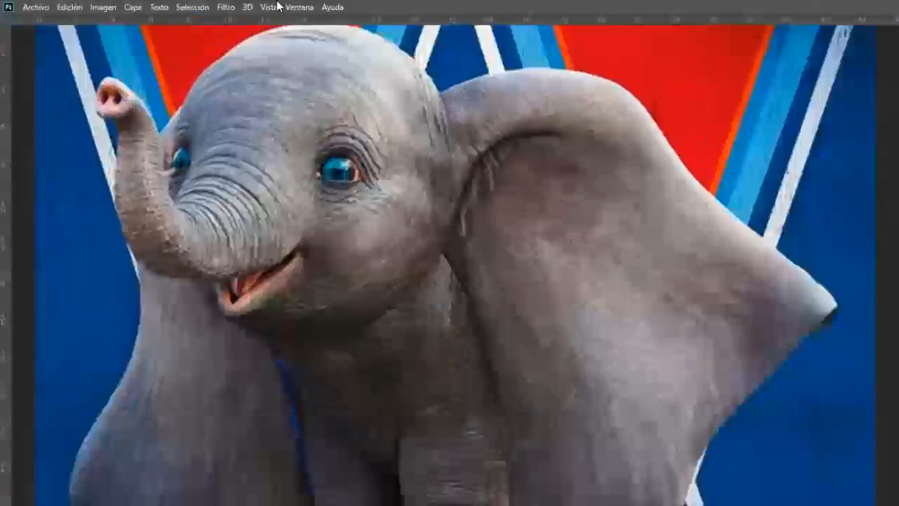
{"action": "key", "text": "f"}
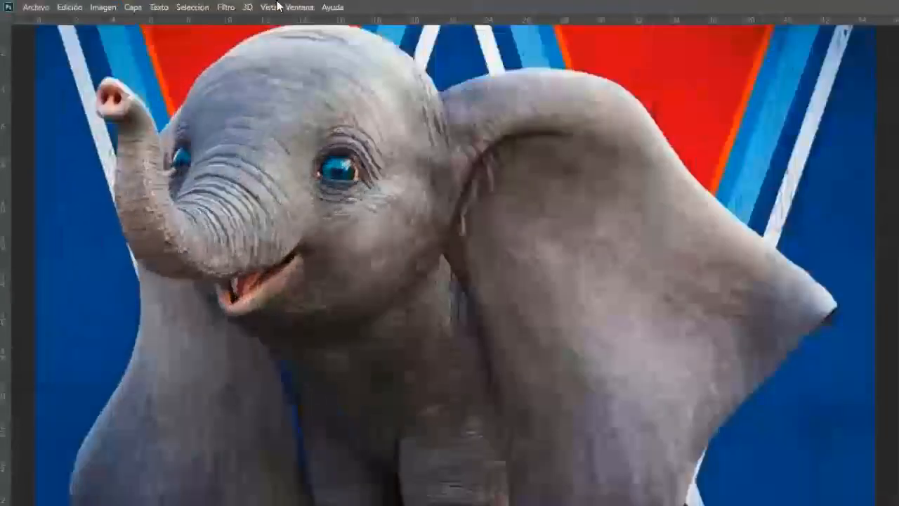
{"action": "key", "text": "f"}
{"action": "key", "text": "f"}
{"action": "key", "text": "f"}
{"action": "key", "text": "f"}
{"action": "key", "text": "f"}
{"action": "key", "text": "f"}
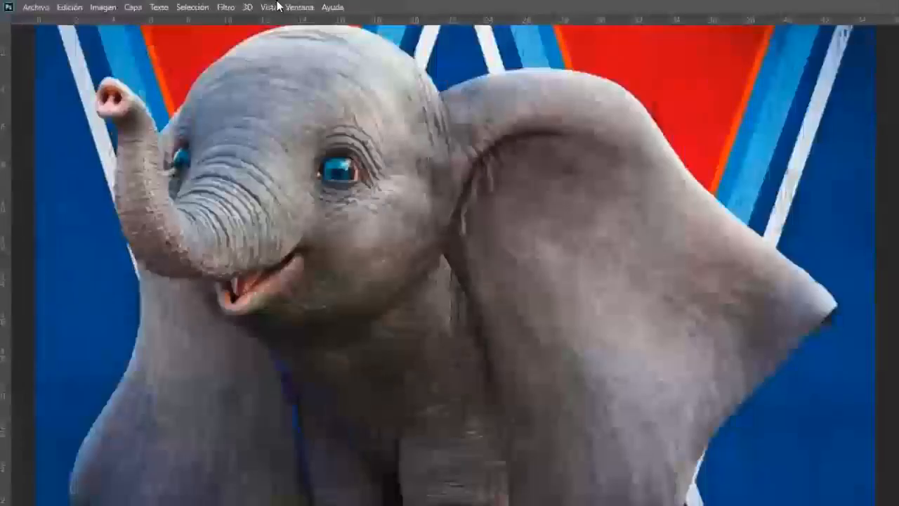
{"action": "key", "text": "f"}
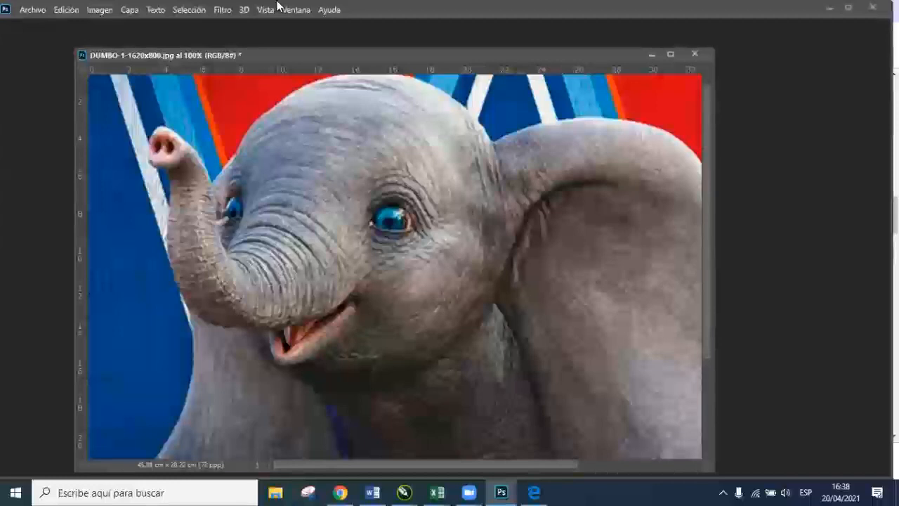
Step: Toggle the visibility of the Tools palette and options bar repeatedly, ending with both shown
{"action": "key", "text": "Tab"}
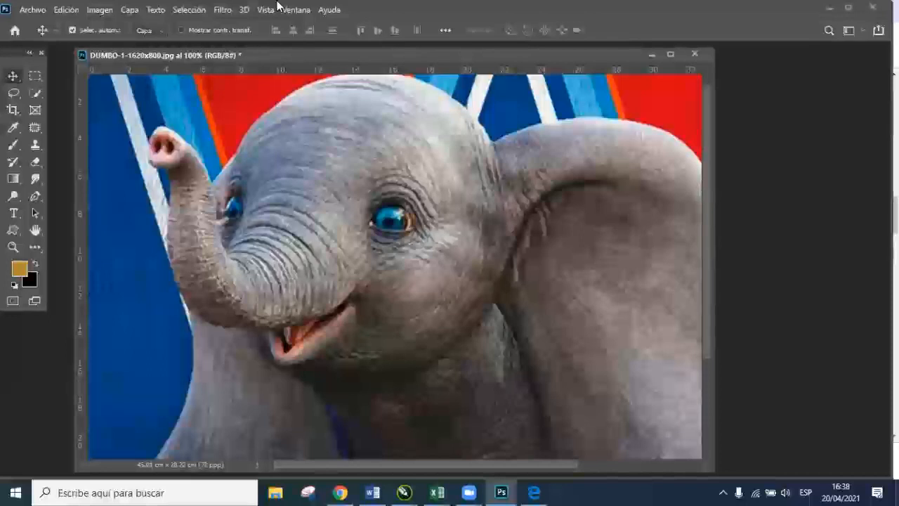
{"action": "key", "text": "Tab"}
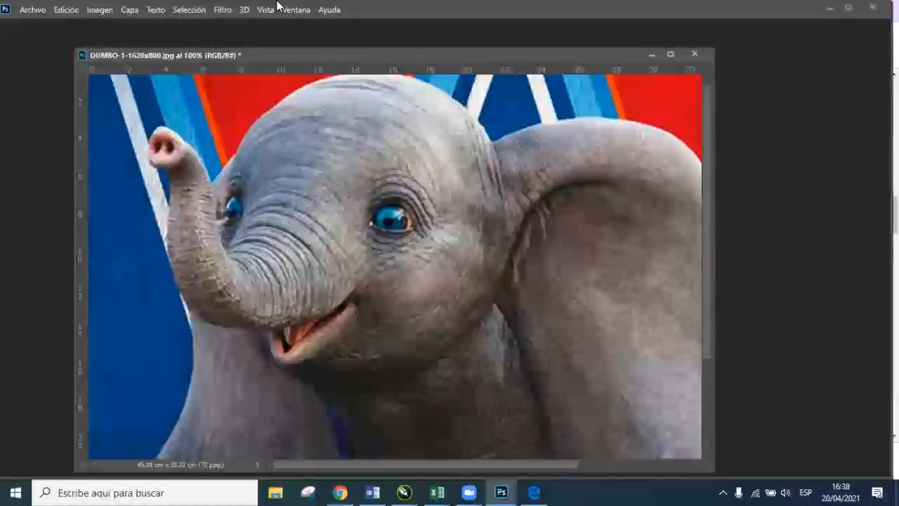
{"action": "key", "text": "Tab"}
{"action": "key", "text": "Tab"}
{"action": "key", "text": "Tab"}
{"action": "key", "text": "Tab"}
{"action": "key", "text": "Tab"}
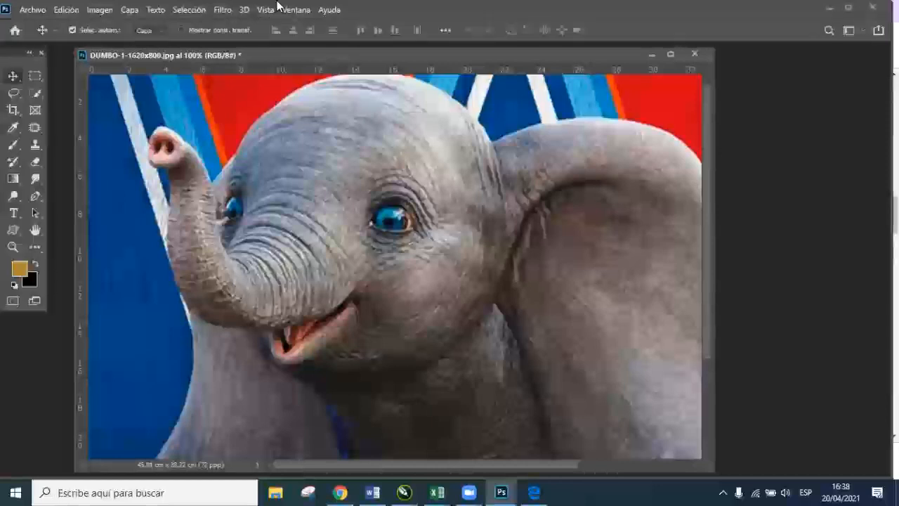
{"action": "key", "text": "Tab"}
{"action": "key", "text": "Tab"}
{"action": "key", "text": "Tab"}
{"action": "key", "text": "Tab"}
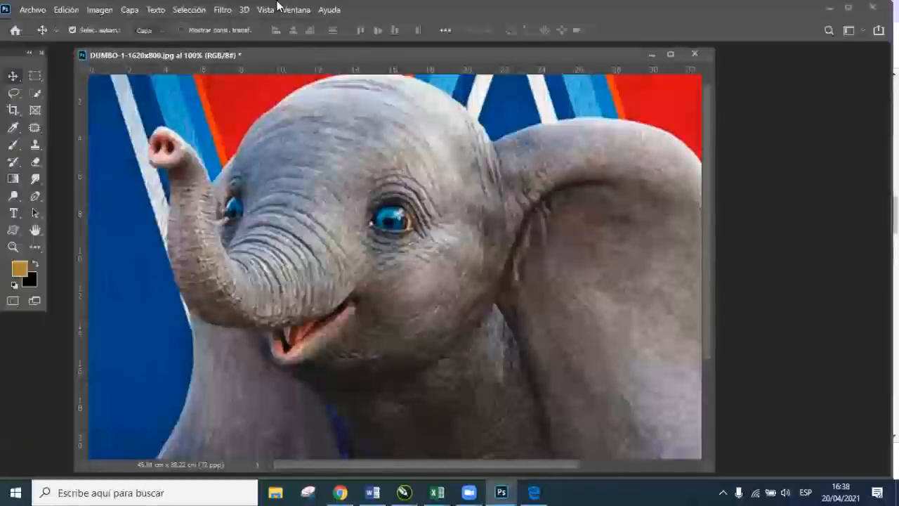
Step: Cycle through the screen modes with the Tools palette visible and return to the standard window
{"action": "key", "text": "f"}
{"action": "key", "text": "f"}
{"action": "key", "text": "f"}
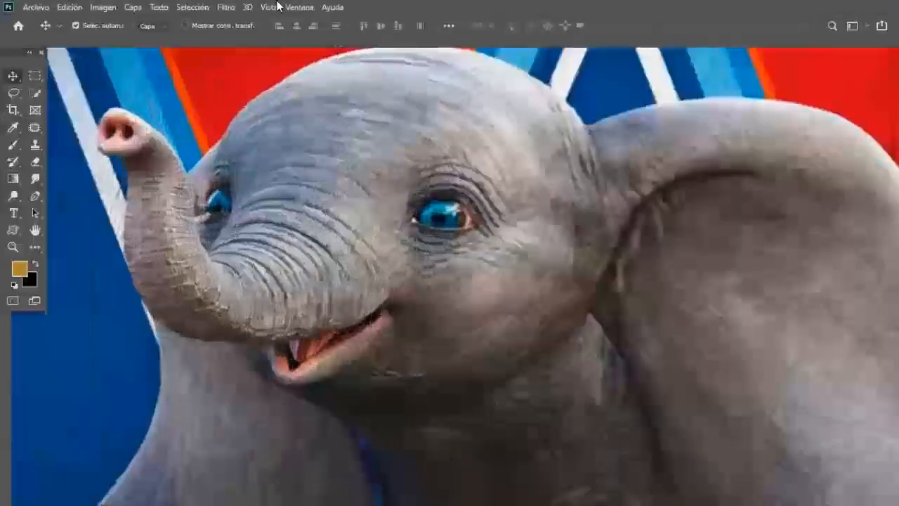
{"action": "key", "text": "f"}
{"action": "key", "text": "f"}
{"action": "key", "text": "f"}
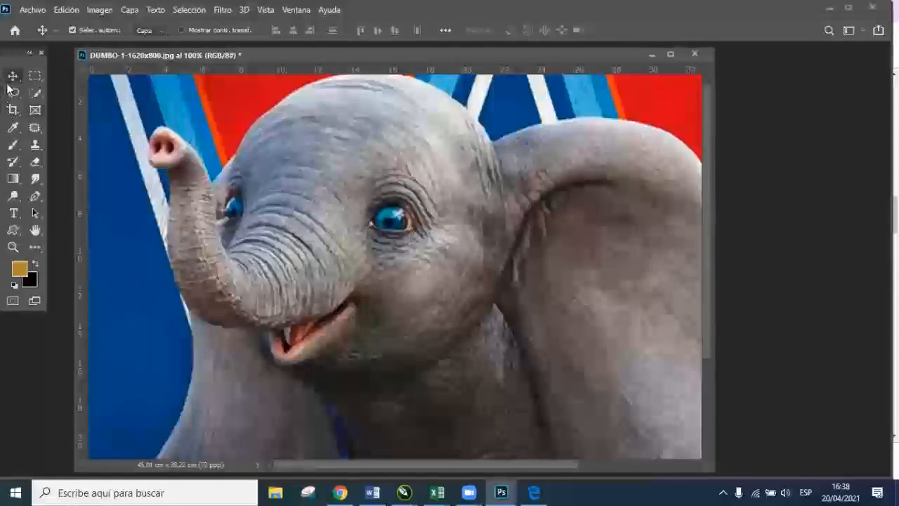
Step: Choose the Gradient tool and collapse the Tools palette to a single column
{"action": "left_click", "coordinate": [14, 184]}
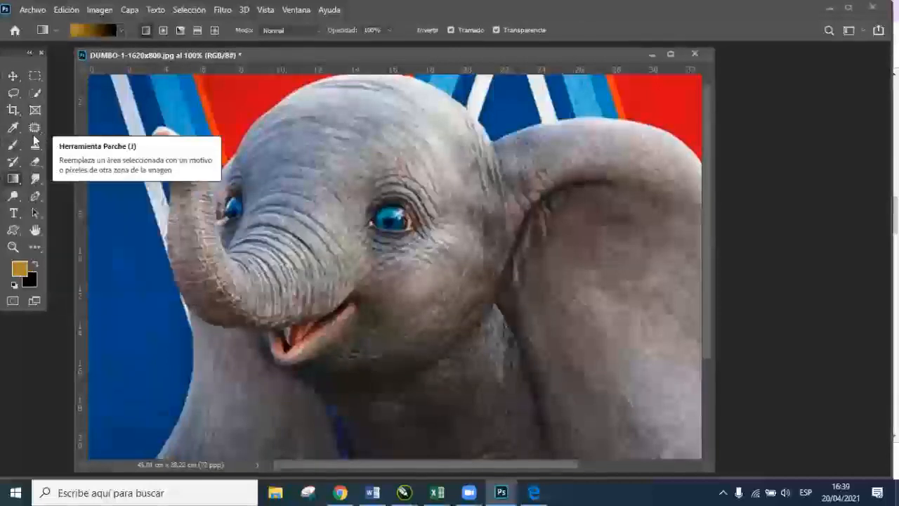
{"action": "left_click", "coordinate": [30, 53]}
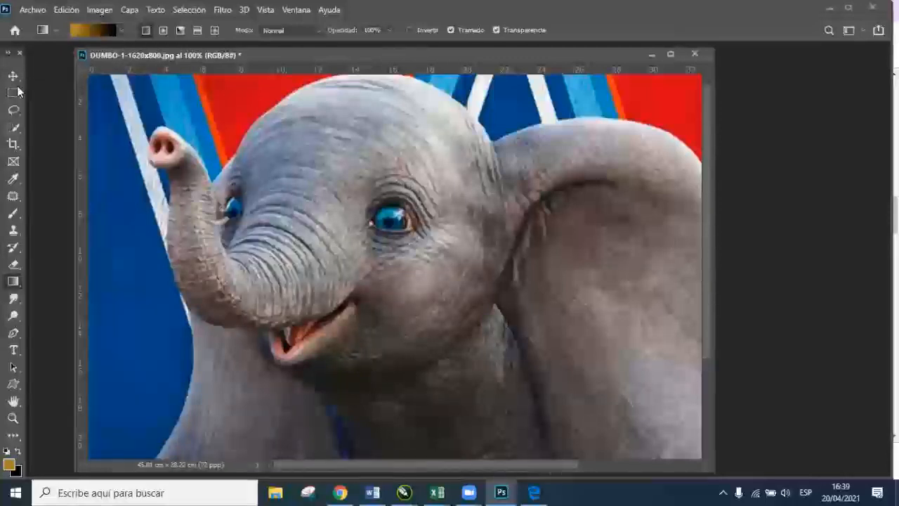
Step: Switch to Chrome, search Google Images for "photoshop cs6" in a new tab and preview the Pinterest interface screenshot
{"action": "left_click", "coordinate": [340, 492]}
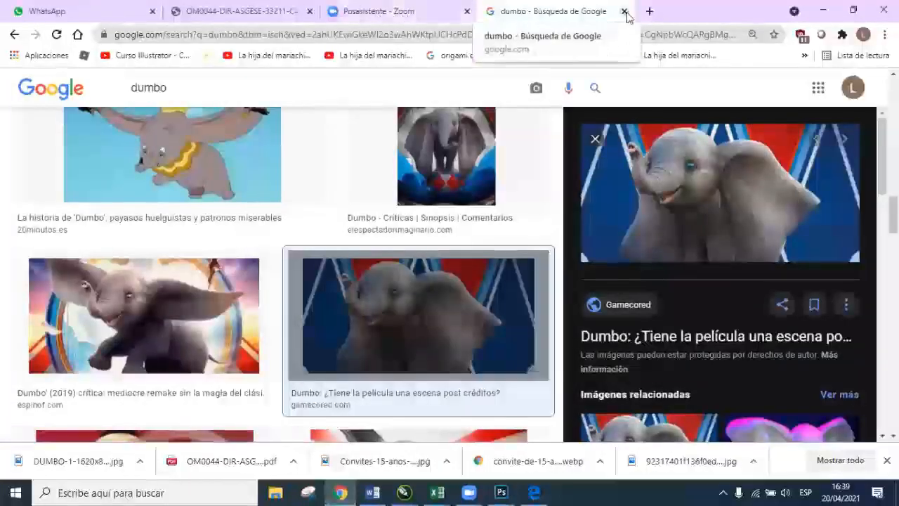
{"action": "left_click", "coordinate": [650, 11]}
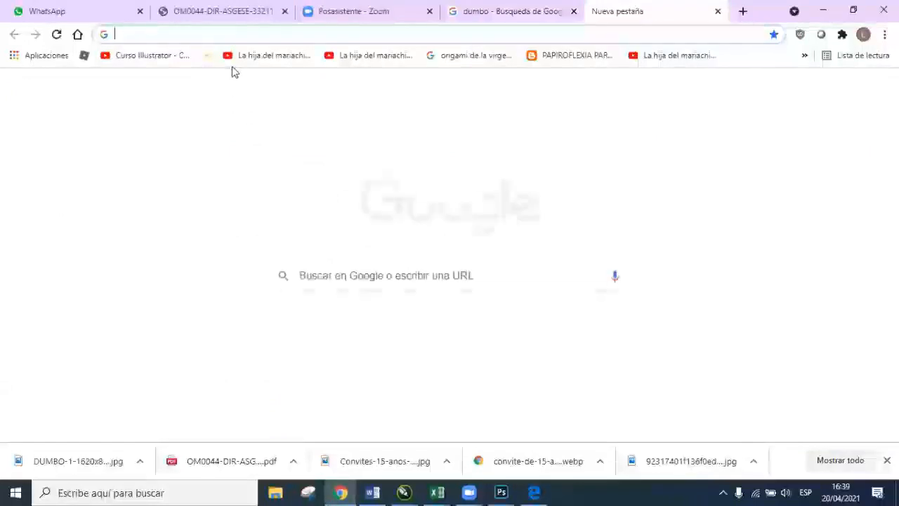
{"action": "type", "text": "pho"}
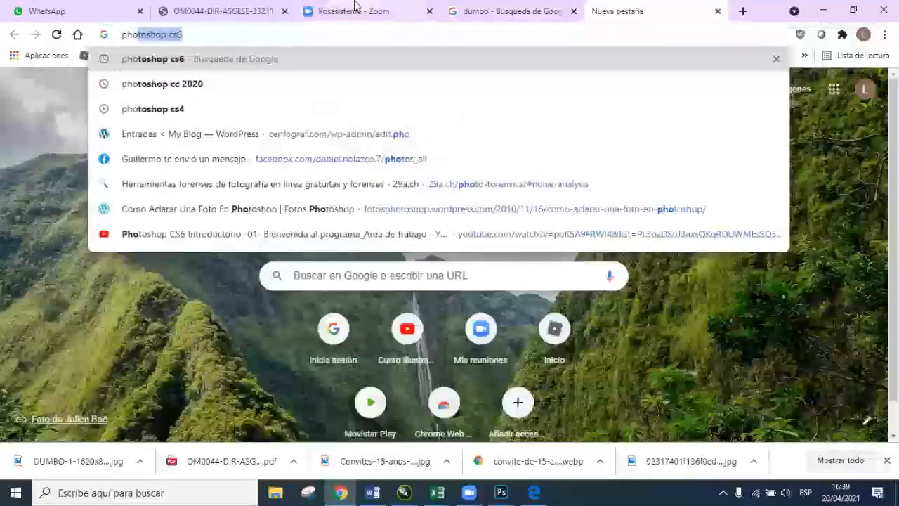
{"action": "type", "text": "toshop"}
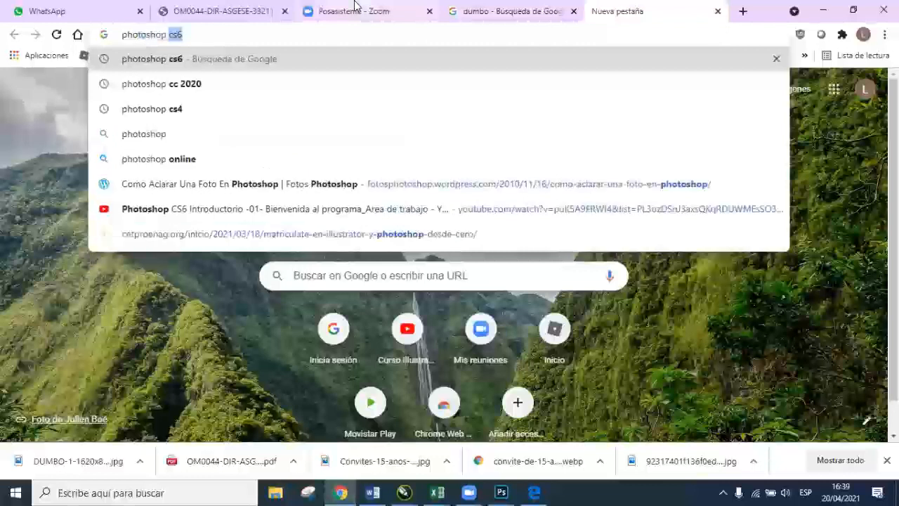
{"action": "key", "text": "Return"}
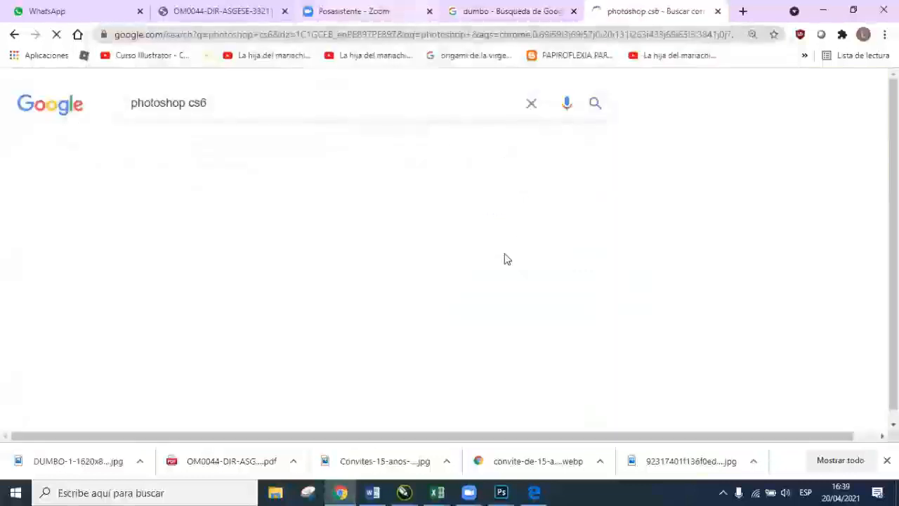
{"action": "left_click", "coordinate": [281, 151]}
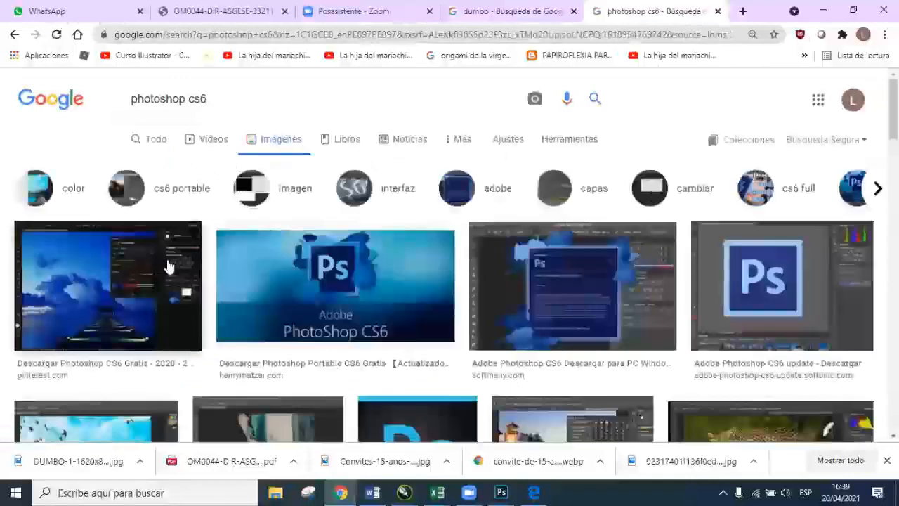
{"action": "left_click", "coordinate": [168, 265]}
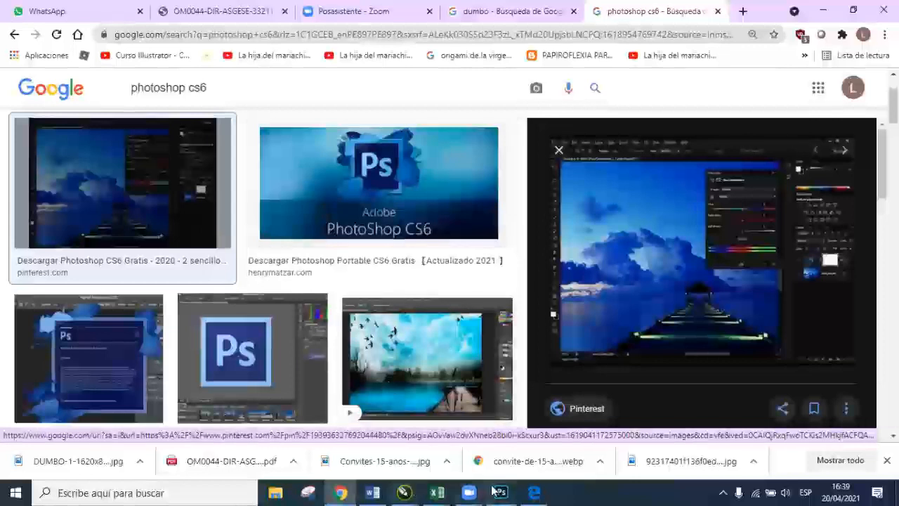
Step: Switch back to Photoshop and expand the Tools palette to two columns
{"action": "mouse_move", "coordinate": [500, 491]}
{"action": "left_click", "coordinate": [438, 414]}
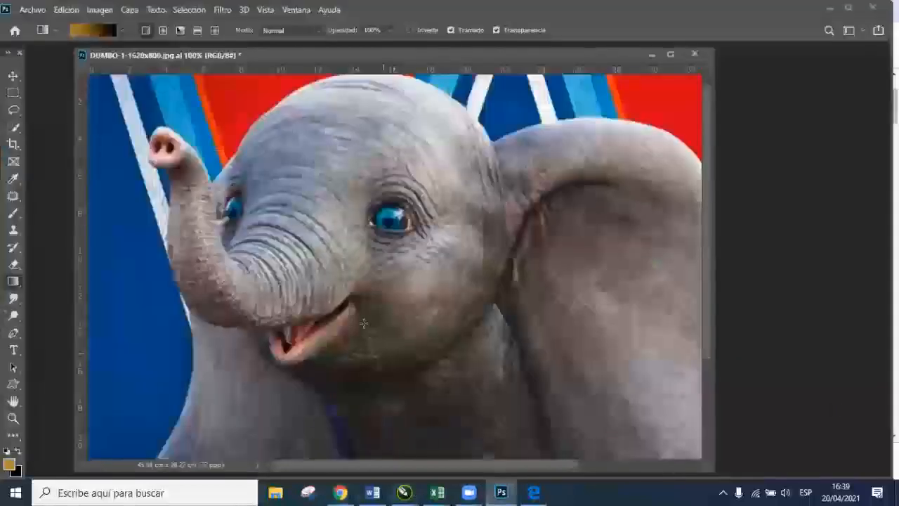
{"action": "left_click", "coordinate": [7, 55]}
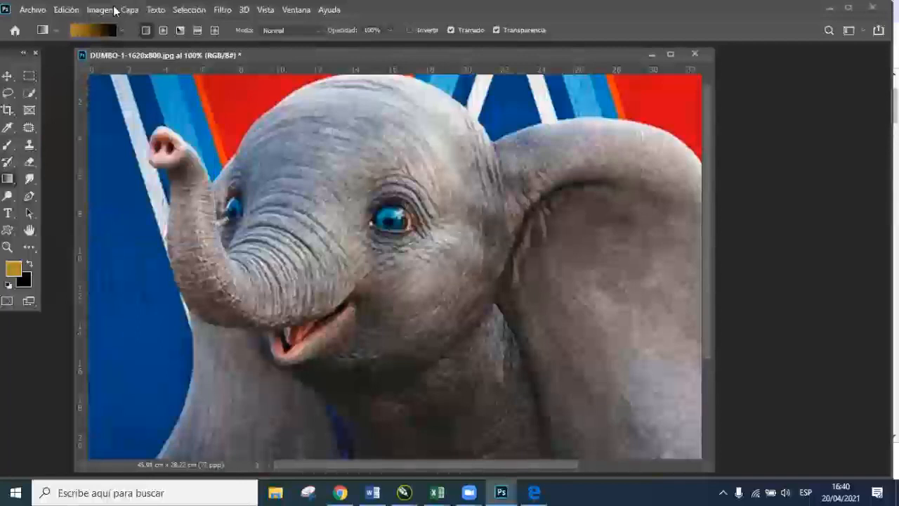
Step: Compare the Quick Selection, Move, Rectangular Marquee and Lasso tools and review the Lasso tool's variants
{"action": "left_click", "coordinate": [32, 92]}
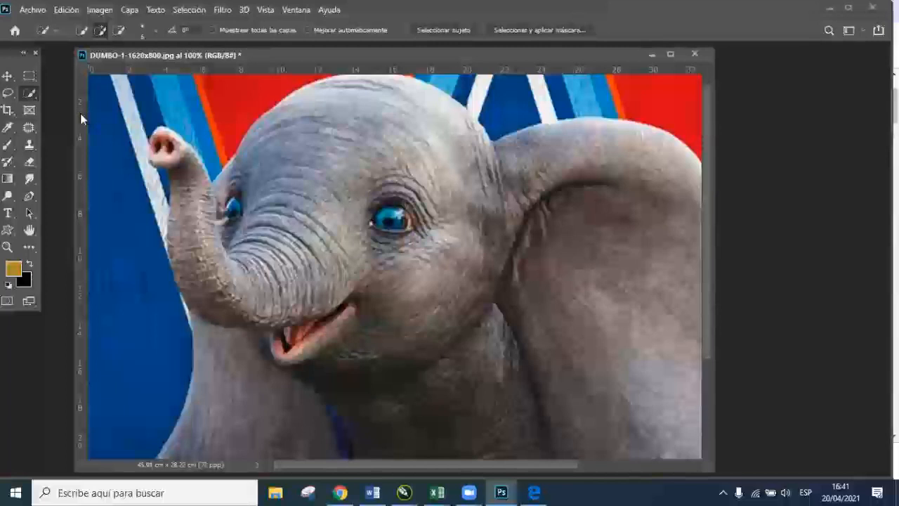
{"action": "left_click", "coordinate": [7, 75]}
{"action": "left_click", "coordinate": [71, 30]}
{"action": "left_click", "coordinate": [29, 77]}
{"action": "left_click", "coordinate": [7, 92]}
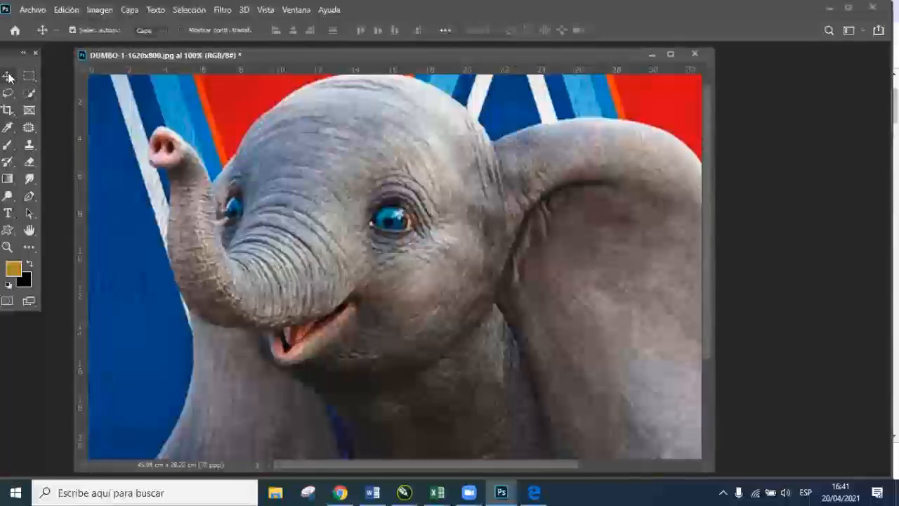
{"action": "left_click", "coordinate": [29, 93]}
{"action": "left_click", "coordinate": [7, 92]}
{"action": "left_click", "coordinate": [29, 78]}
{"action": "left_click", "coordinate": [7, 93]}
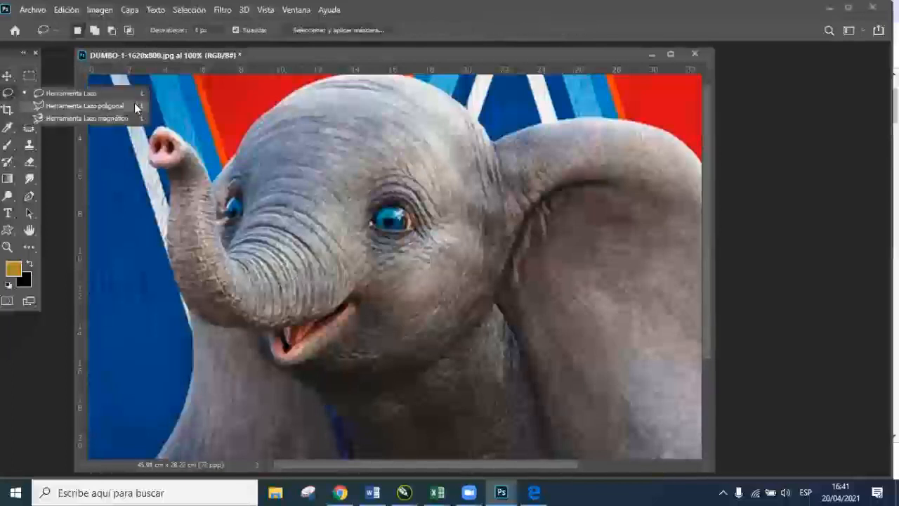
{"action": "left_click", "coordinate": [221, 97]}
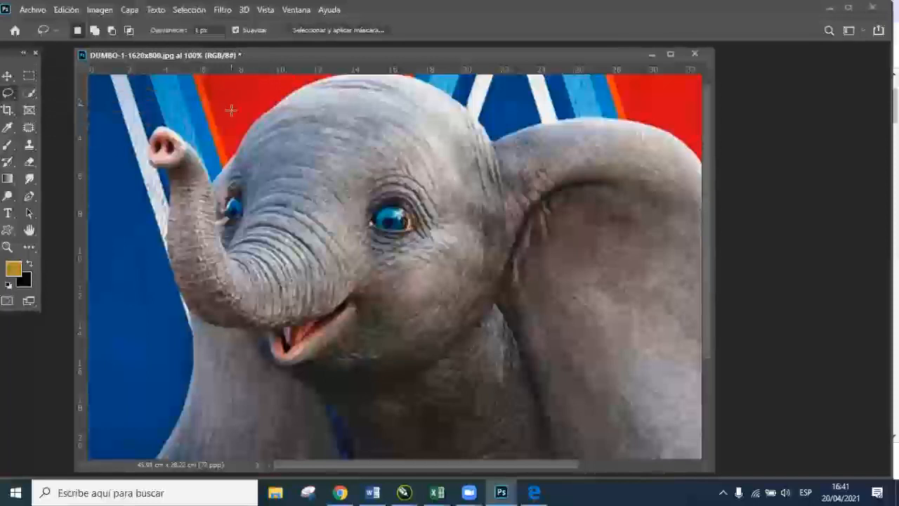
Step: Review the Rectangular Marquee tool and the Quick Selection variants, and activate the Rotate View tool
{"action": "key", "text": "m"}
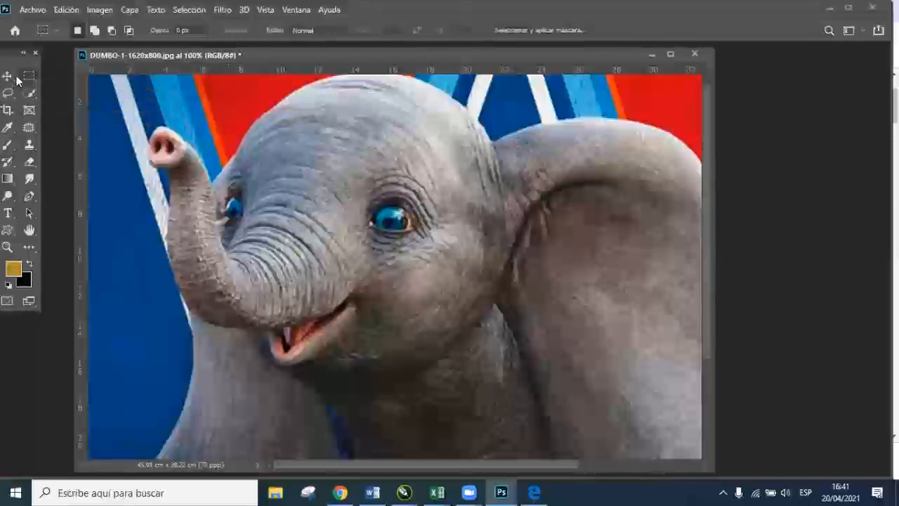
{"action": "left_click", "coordinate": [30, 95]}
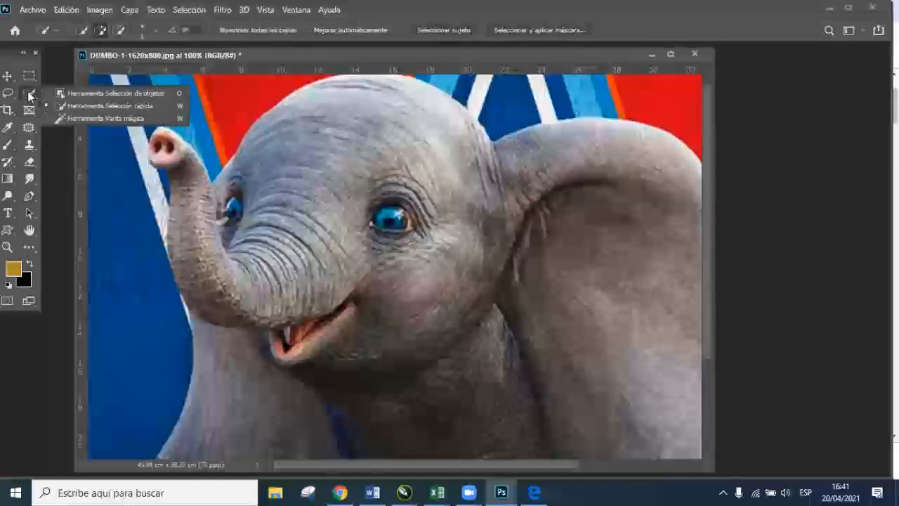
{"action": "left_click", "coordinate": [30, 96]}
{"action": "left_click", "coordinate": [29, 94]}
{"action": "left_click", "coordinate": [60, 83]}
{"action": "key", "text": "r"}
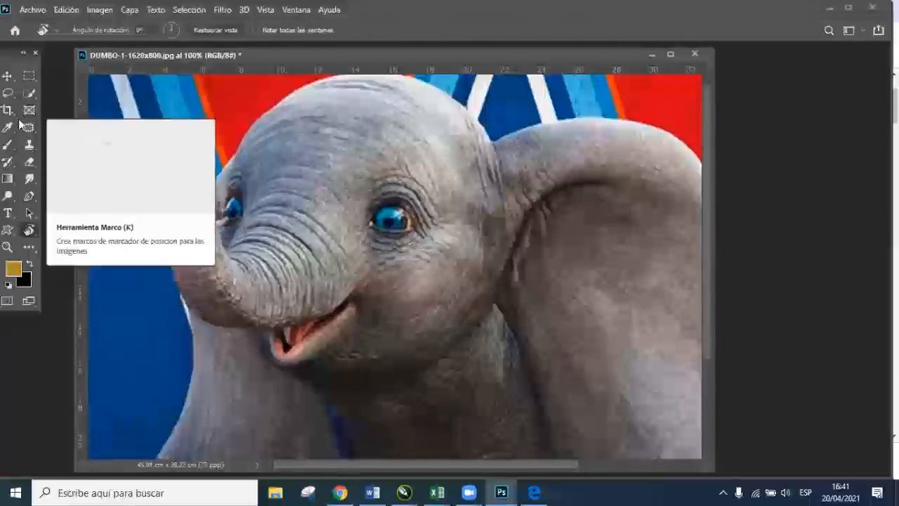
Step: Minimize the open windows to show the Windows desktop
{"action": "left_click", "coordinate": [832, 8]}
{"action": "left_click", "coordinate": [835, 10]}
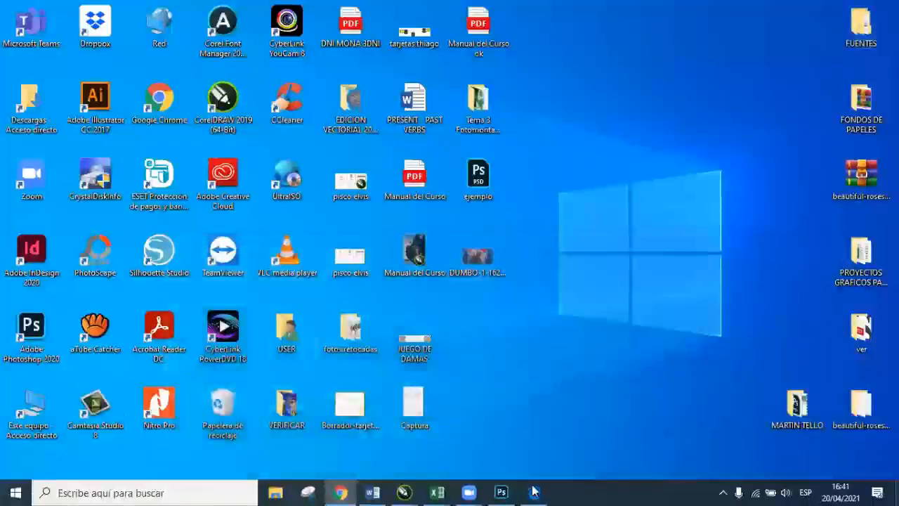
Step: Open the Manual del Curso PDF, review its pages through to the keyboard shortcuts list, and return to Photoshop
{"action": "double_click", "coordinate": [426, 239]}
{"action": "scroll", "coordinate": [534, 254], "scroll_direction": "down", "scroll_amount": 3}
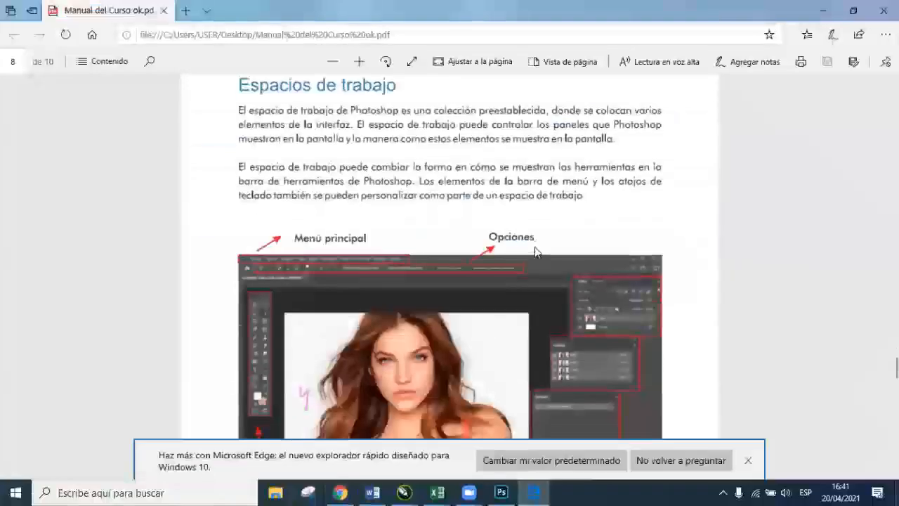
{"action": "scroll", "coordinate": [523, 254], "scroll_direction": "down", "scroll_amount": 10}
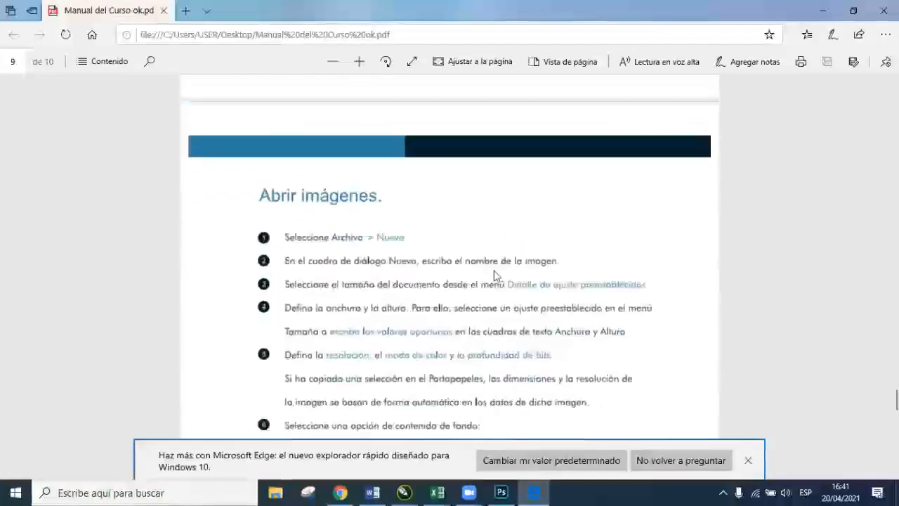
{"action": "scroll", "coordinate": [491, 278], "scroll_direction": "down", "scroll_amount": 3}
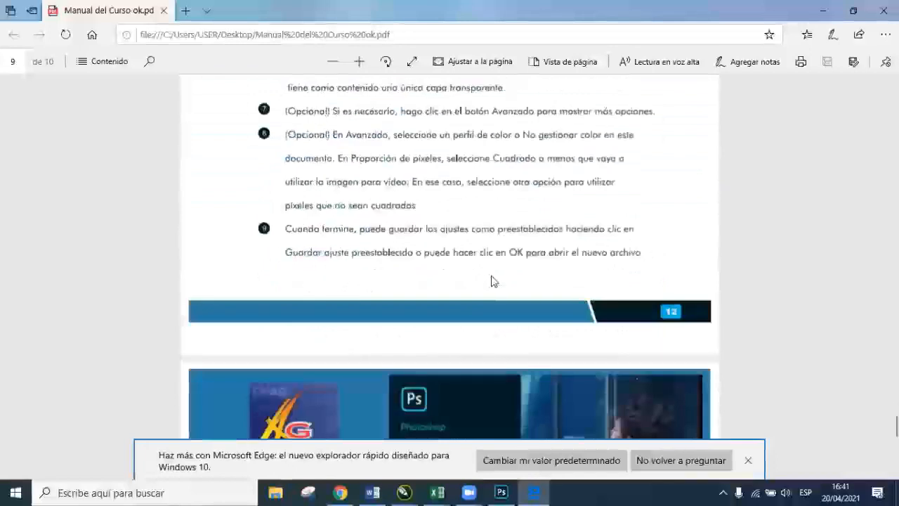
{"action": "scroll", "coordinate": [492, 278], "scroll_direction": "down", "scroll_amount": 5}
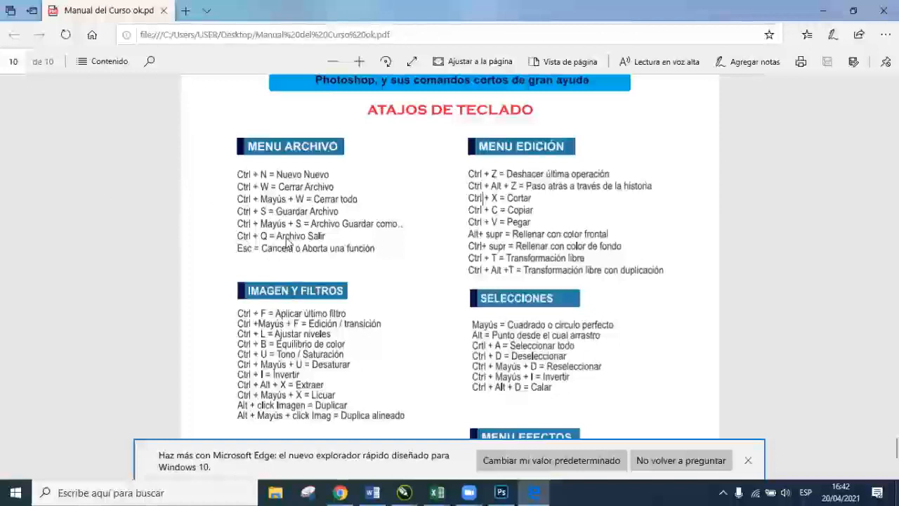
{"action": "left_click", "coordinate": [826, 17]}
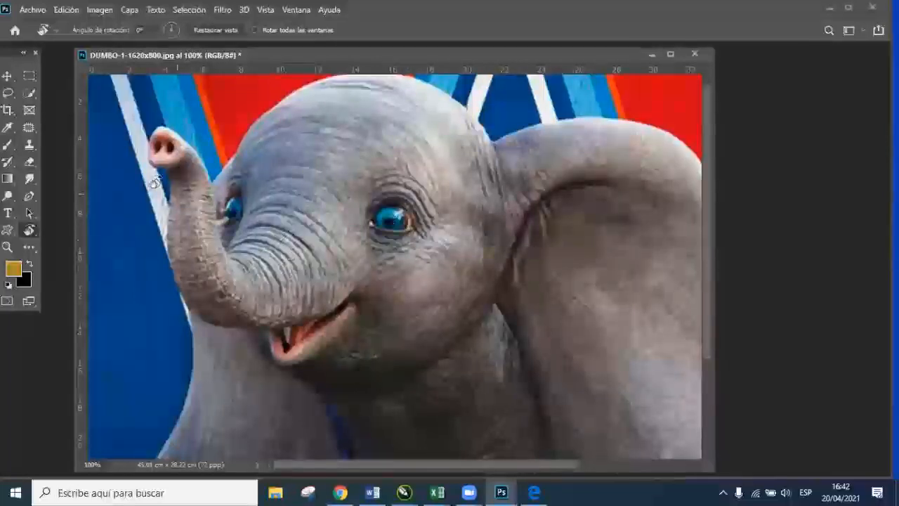
Step: Outline the elephant's large blue eye with the Lasso and place a copy of it on the inner ear with the Move tool
{"action": "left_click", "coordinate": [6, 92]}
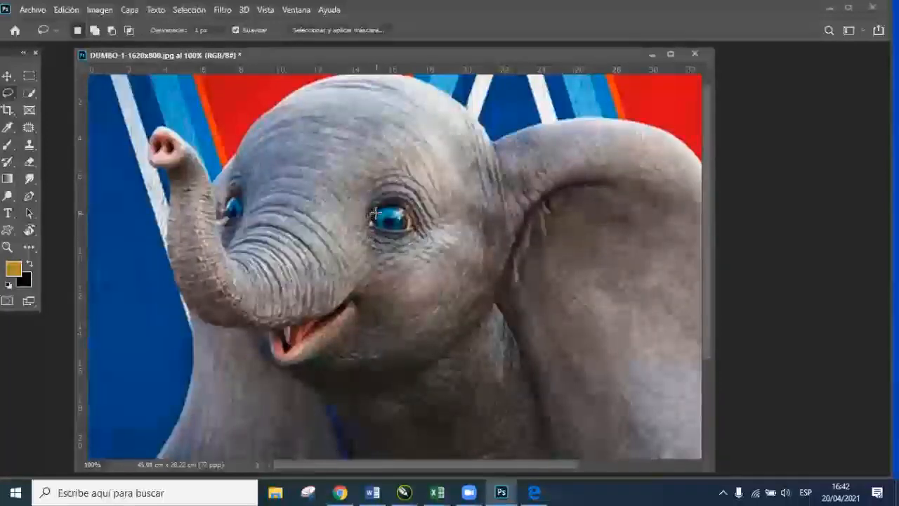
{"action": "mouse_move", "coordinate": [376, 223]}
{"action": "left_mouse_down"}
{"action": "mouse_move", "coordinate": [392, 239]}
{"action": "mouse_move", "coordinate": [405, 235]}
{"action": "mouse_move", "coordinate": [423, 211]}
{"action": "mouse_move", "coordinate": [385, 196]}
{"action": "mouse_move", "coordinate": [374, 209]}
{"action": "left_mouse_up"}
{"action": "left_click", "coordinate": [9, 76]}
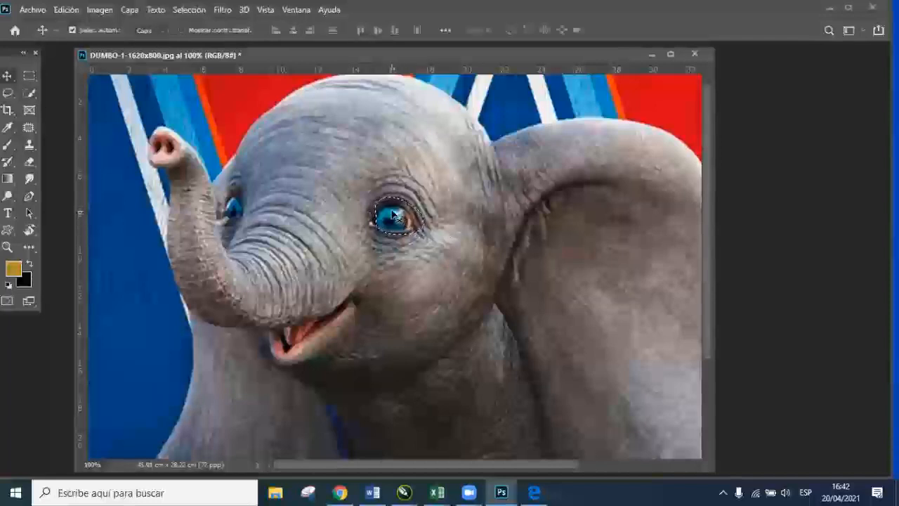
{"action": "left_click_drag", "start_coordinate": [424, 216], "coordinate": [646, 240]}
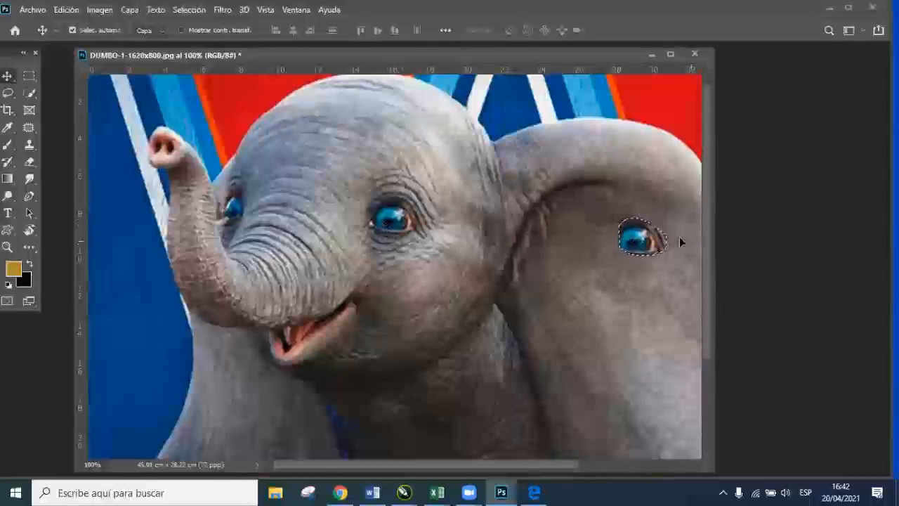
{"action": "left_click_drag", "start_coordinate": [629, 250], "coordinate": [586, 269]}
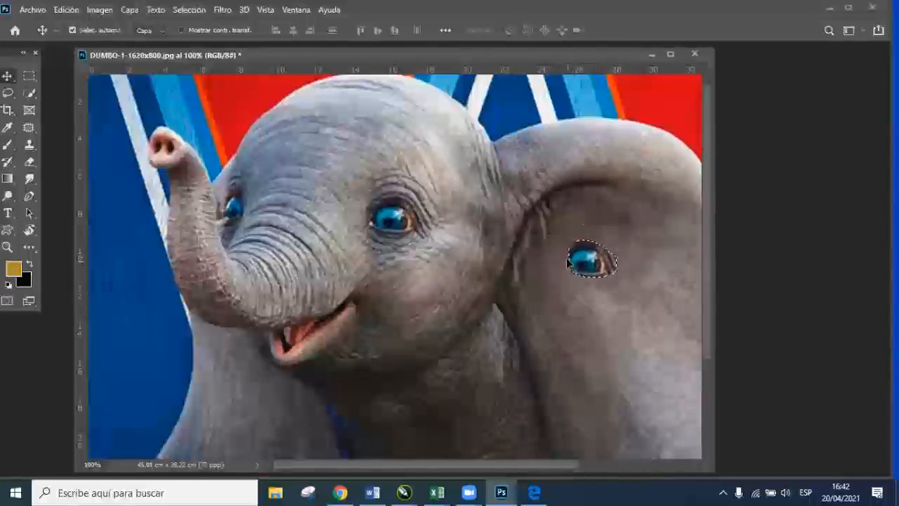
Step: Undo the copied eye on the ear and deselect the eye outline
{"action": "key", "text": "ctrl+z"}
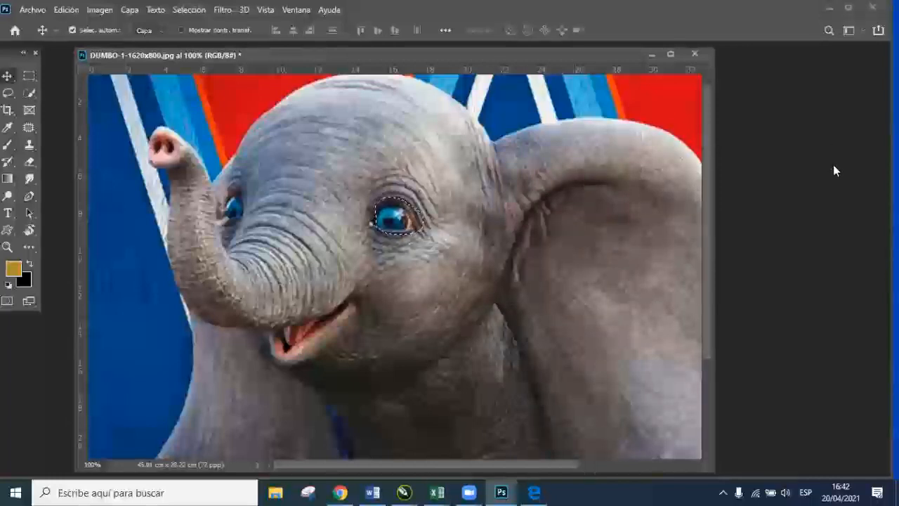
{"action": "key", "text": "ctrl+d"}
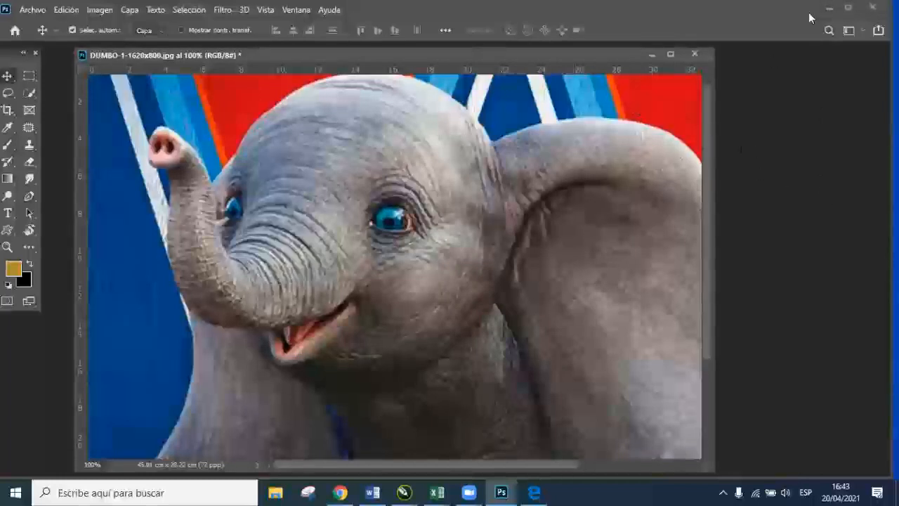
Step: Switch to Chrome and search Google Images for MARVEL
{"action": "left_click", "coordinate": [848, 7]}
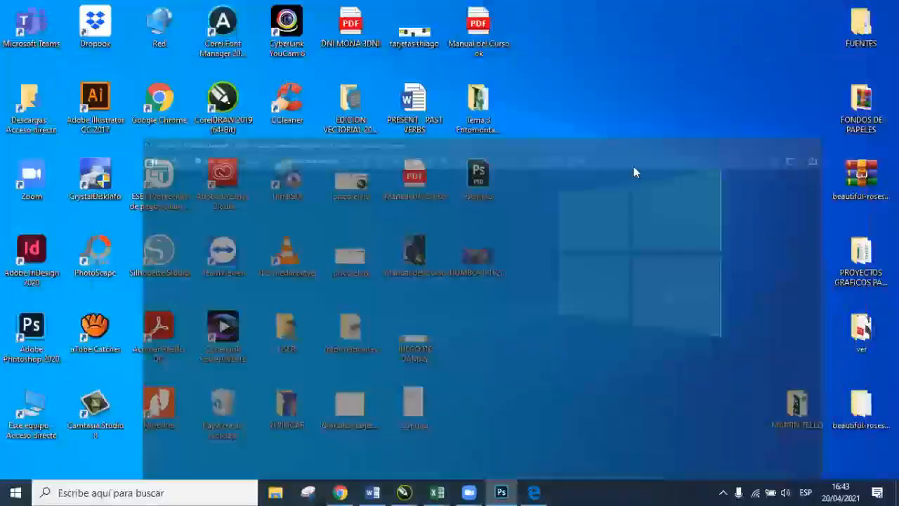
{"action": "left_click", "coordinate": [339, 493]}
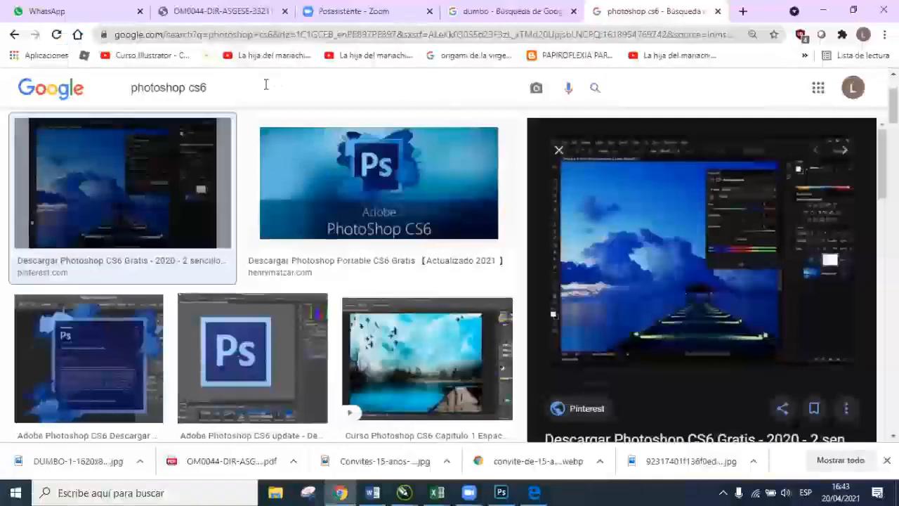
{"action": "left_click", "coordinate": [131, 86]}
{"action": "key", "text": "ctrl+a"}
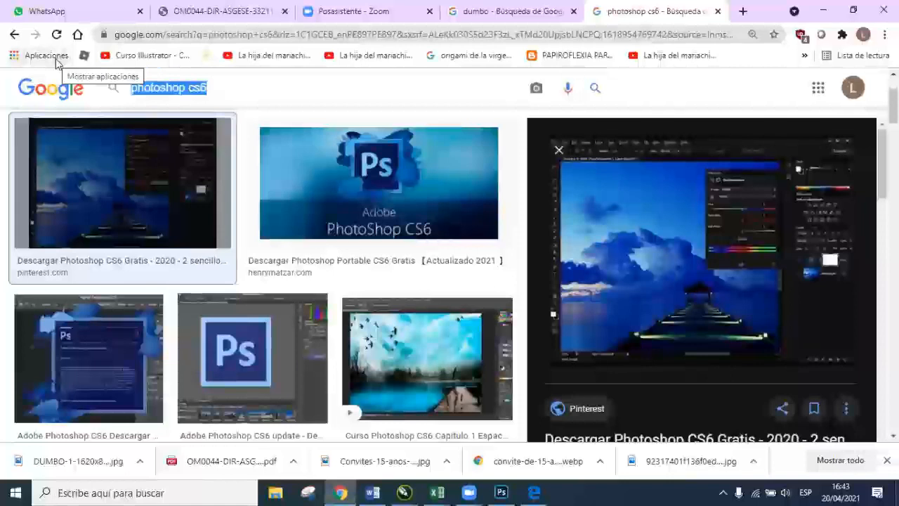
{"action": "type", "text": "MARVEL"}
{"action": "key", "text": "Return"}
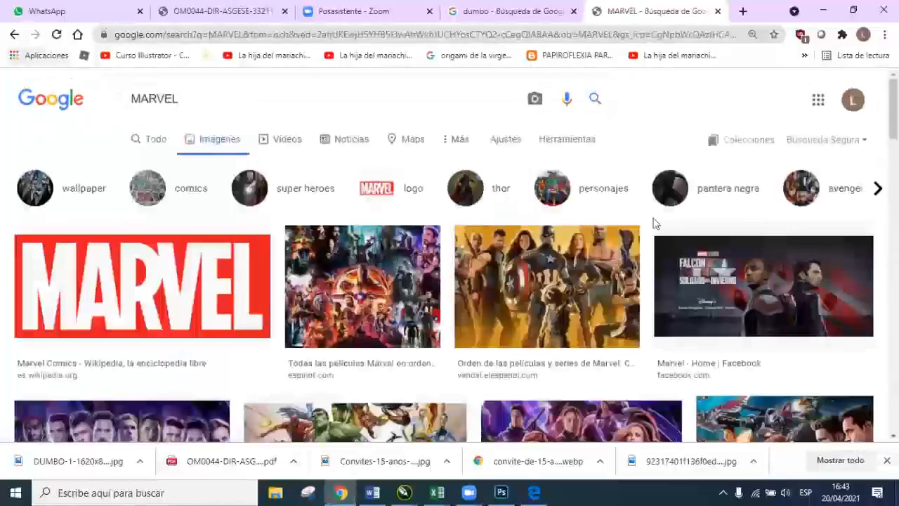
Step: Preview the Marvel results and save the Falcon y el Soldado del Invierno banner as the JPEG descarga in the Imágenes folder
{"action": "left_click", "coordinate": [611, 235]}
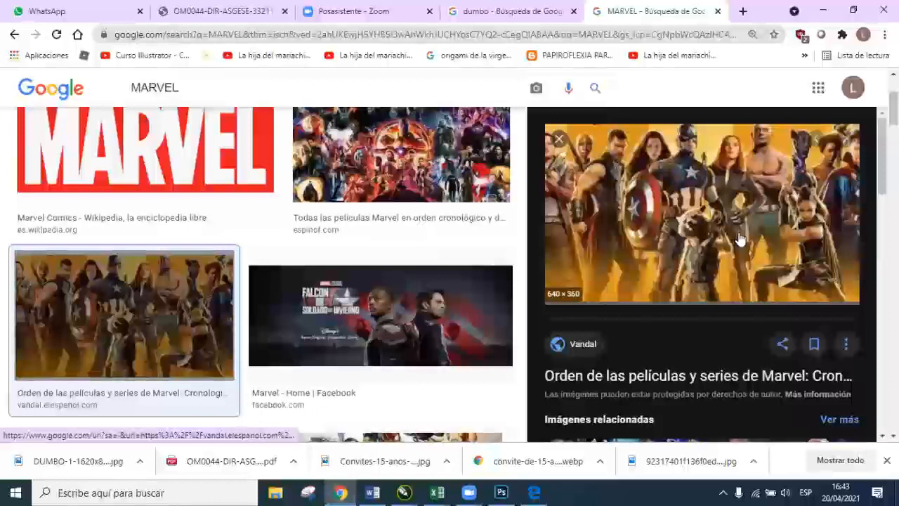
{"action": "scroll", "coordinate": [741, 239], "scroll_direction": "down", "scroll_amount": 2}
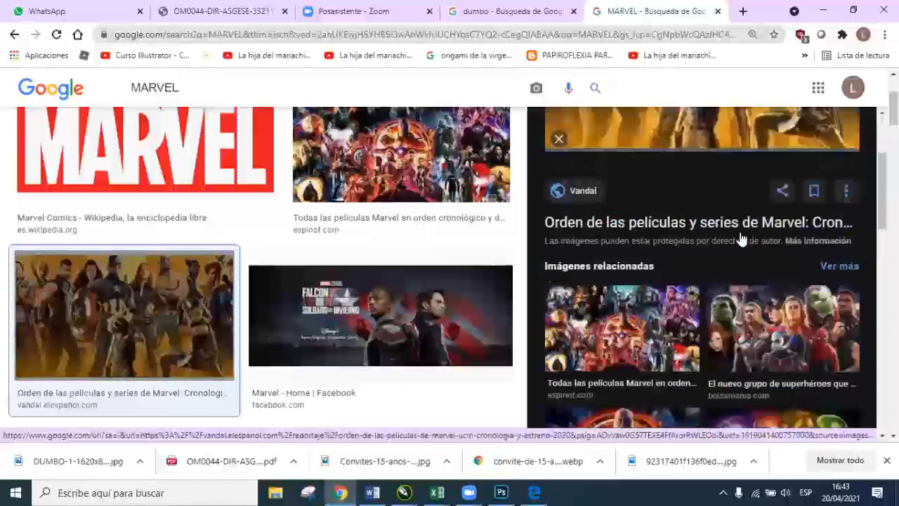
{"action": "left_click", "coordinate": [414, 309]}
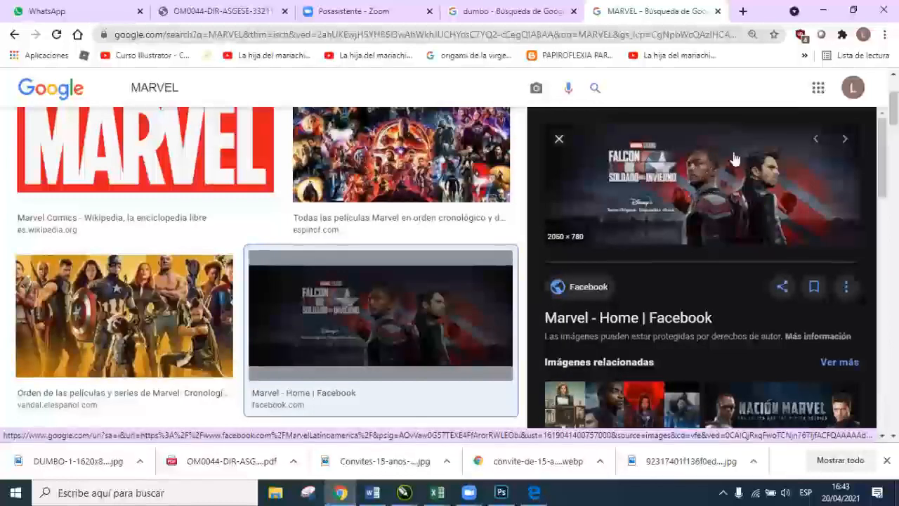
{"action": "right_click", "coordinate": [711, 168]}
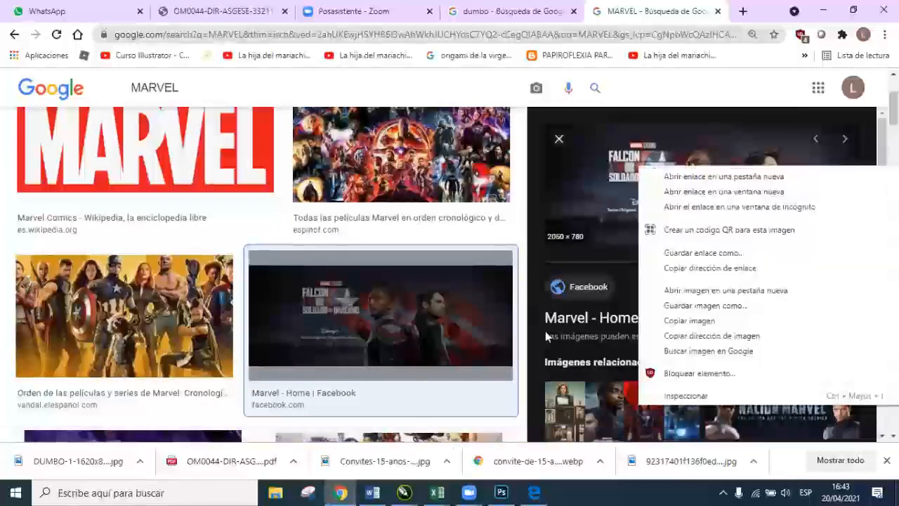
{"action": "left_click", "coordinate": [704, 309]}
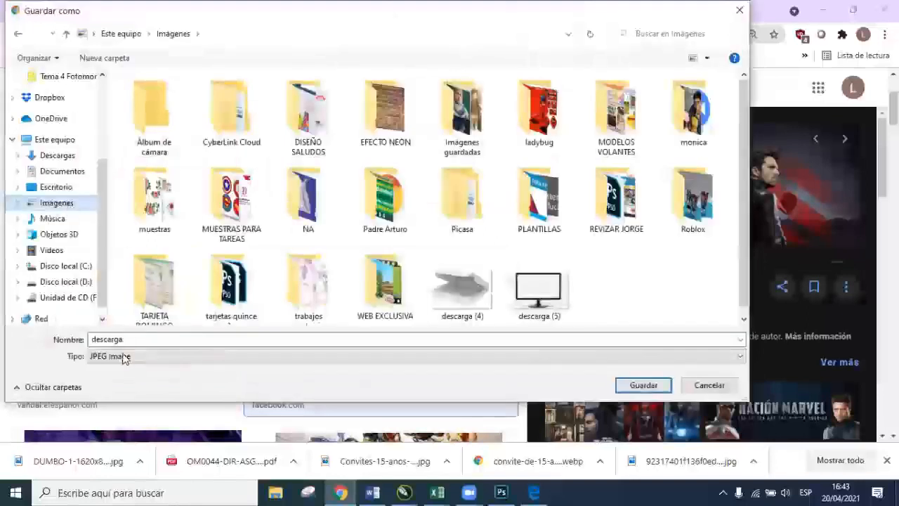
{"action": "left_click", "coordinate": [131, 340]}
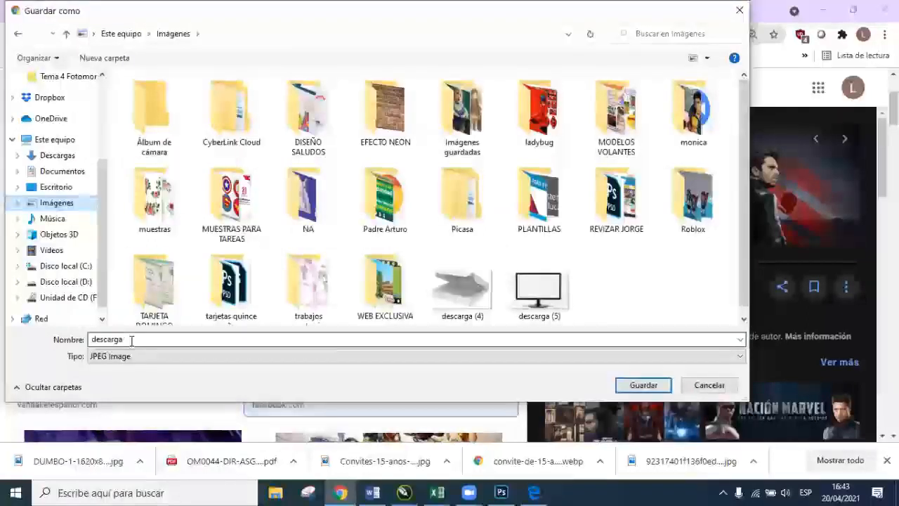
{"action": "left_click", "coordinate": [643, 383]}
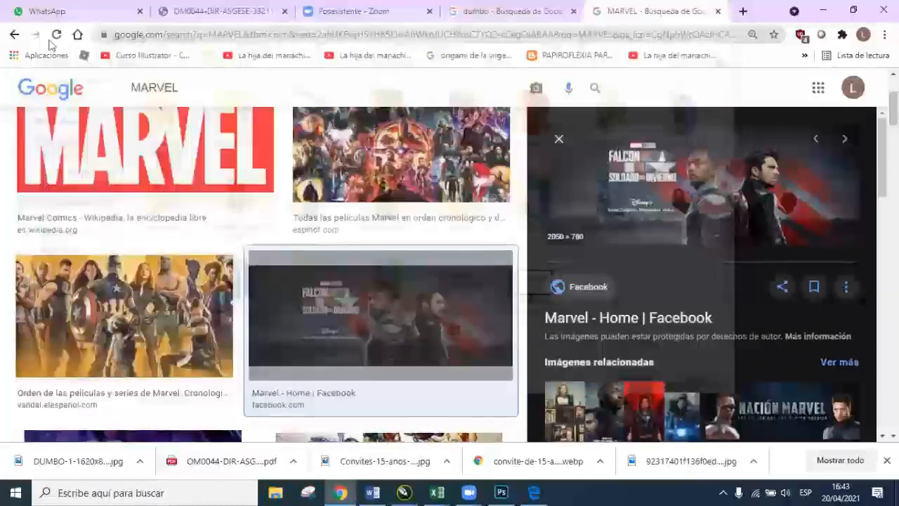
Step: Switch back to Photoshop and open the descarga image from the Imágenes folder
{"action": "key", "text": "alt+Tab"}
{"action": "left_click", "coordinate": [33, 9]}
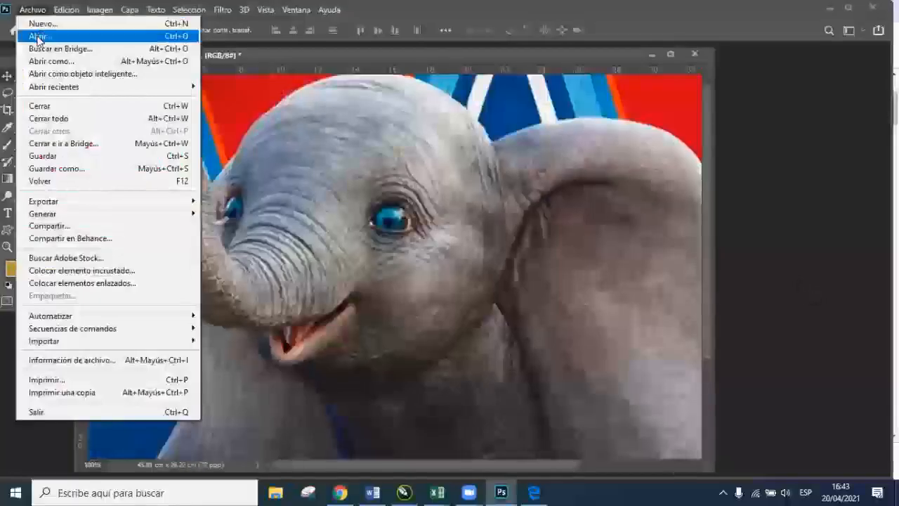
{"action": "left_click", "coordinate": [37, 36]}
{"action": "left_click", "coordinate": [58, 203]}
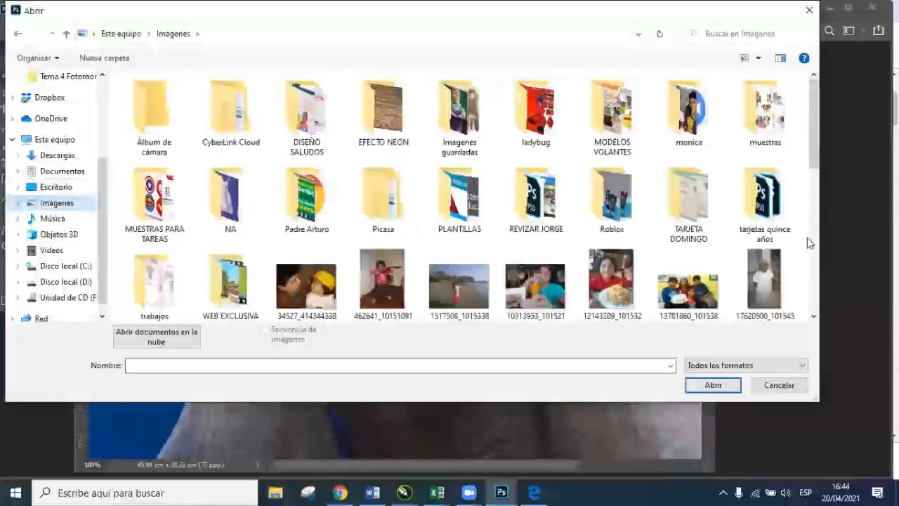
{"action": "left_click", "coordinate": [812, 243]}
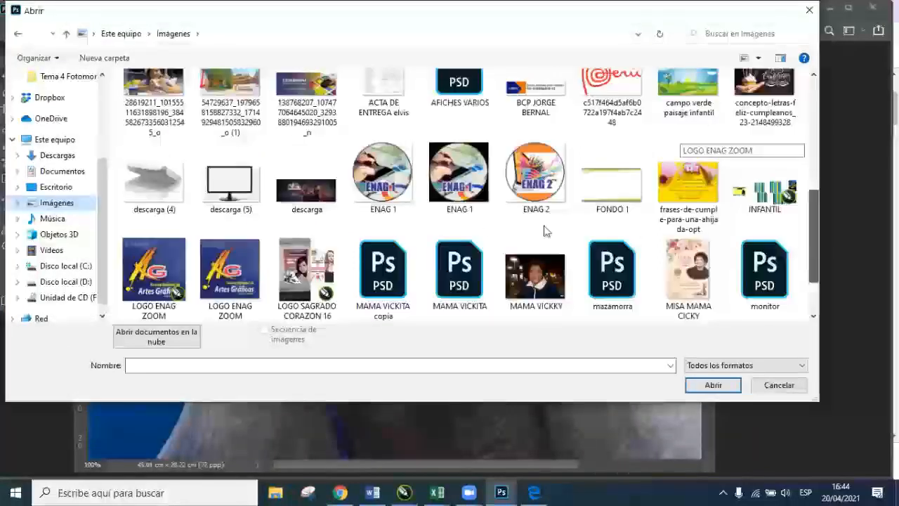
{"action": "left_click", "coordinate": [324, 196]}
{"action": "left_click", "coordinate": [713, 385]}
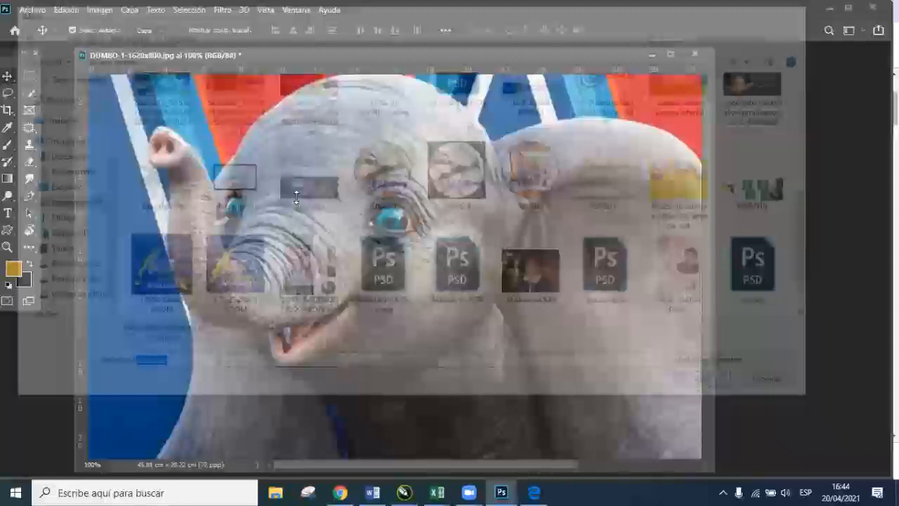
Step: Magnify the descarga image to 300% and enlarge its document window to fit the whole banner
{"action": "key", "text": "ctrl+plus"}
{"action": "key", "text": "ctrl+plus"}
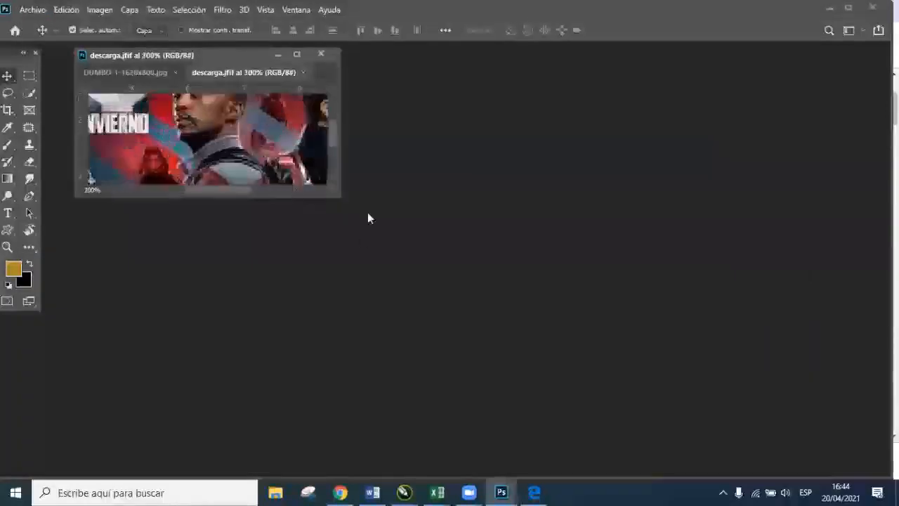
{"action": "left_click_drag", "start_coordinate": [335, 194], "coordinate": [853, 375]}
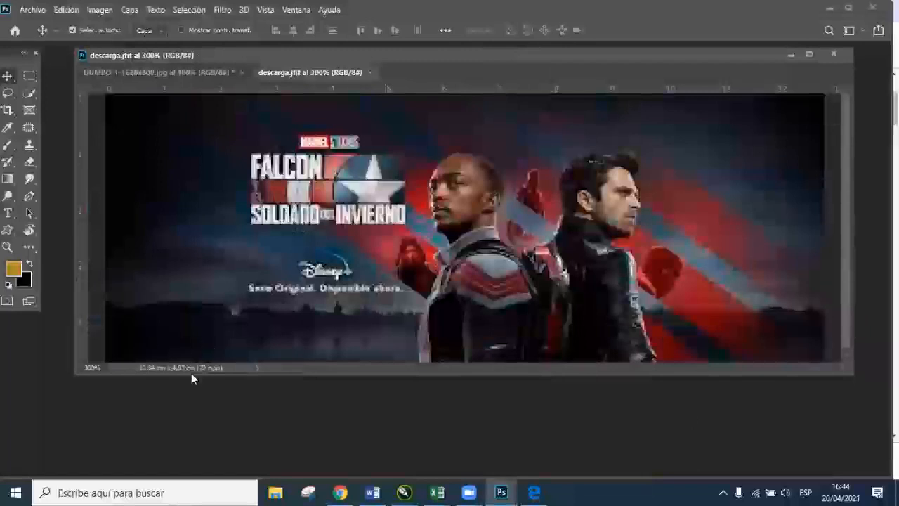
Step: Zoom in on Falcon's face to 600% to examine the pixels, and zoom back out to 400%
{"action": "left_click", "coordinate": [443, 239]}
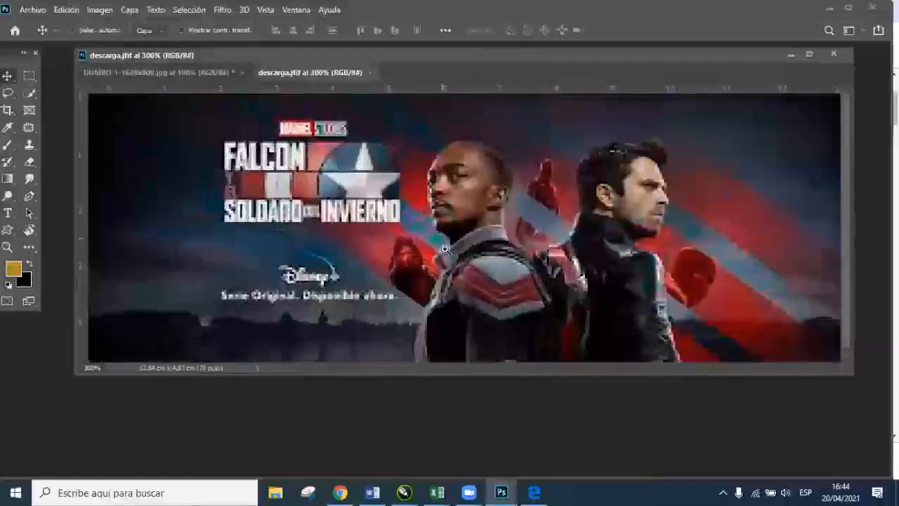
{"action": "left_click", "coordinate": [464, 188]}
{"action": "left_click", "coordinate": [455, 189]}
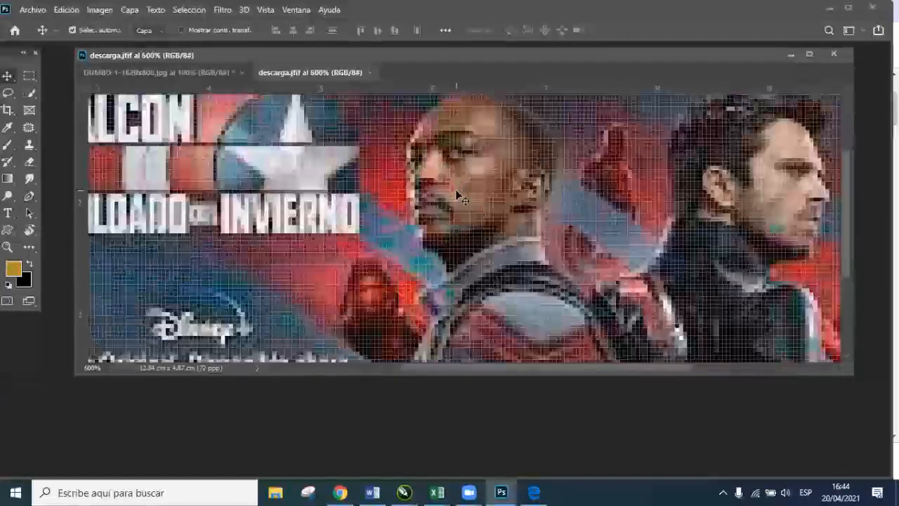
{"action": "key", "text": "ctrl+minus"}
{"action": "key", "text": "ctrl+minus"}
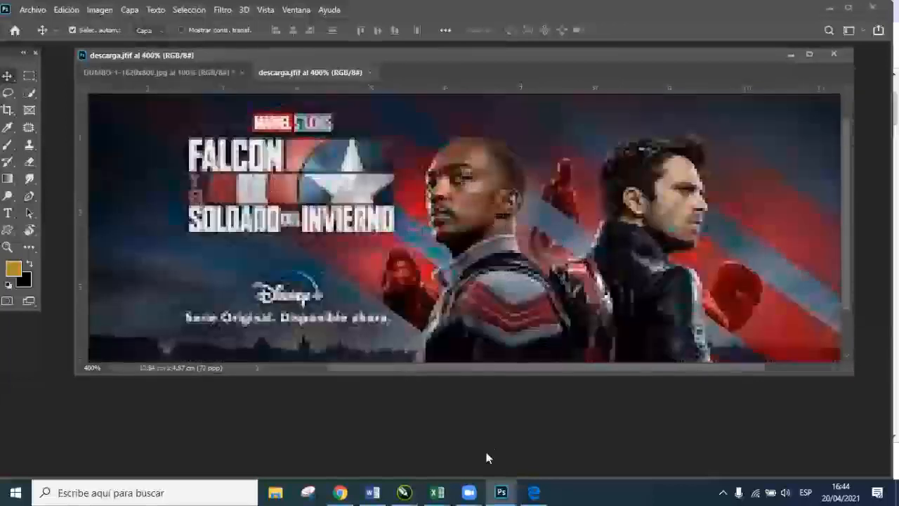
Step: Switch to Chrome and filter the MARVEL image results to the Grandes size
{"action": "mouse_move", "coordinate": [340, 491]}
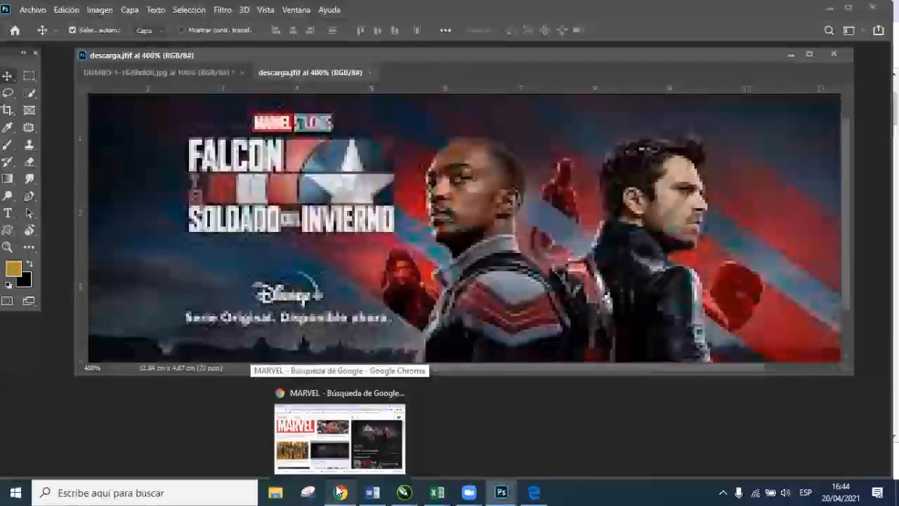
{"action": "left_click", "coordinate": [331, 441]}
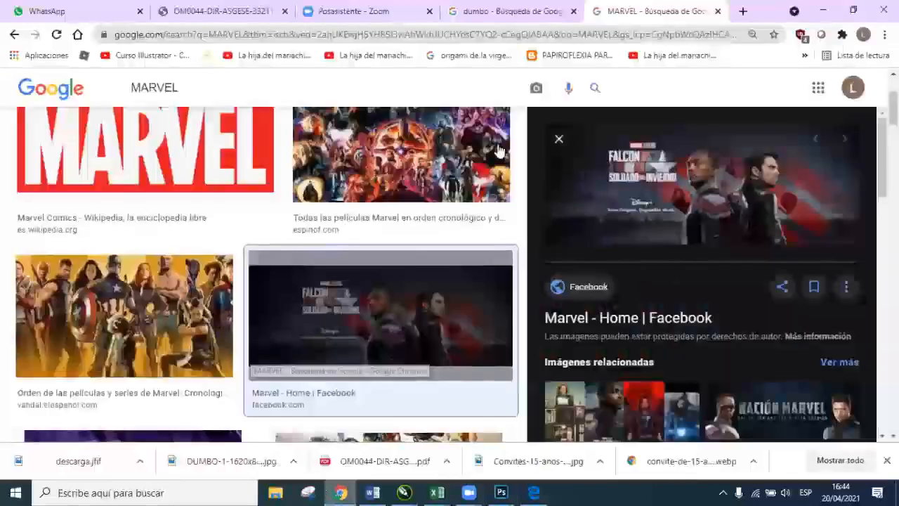
{"action": "scroll", "coordinate": [538, 169], "scroll_direction": "up", "scroll_amount": 3}
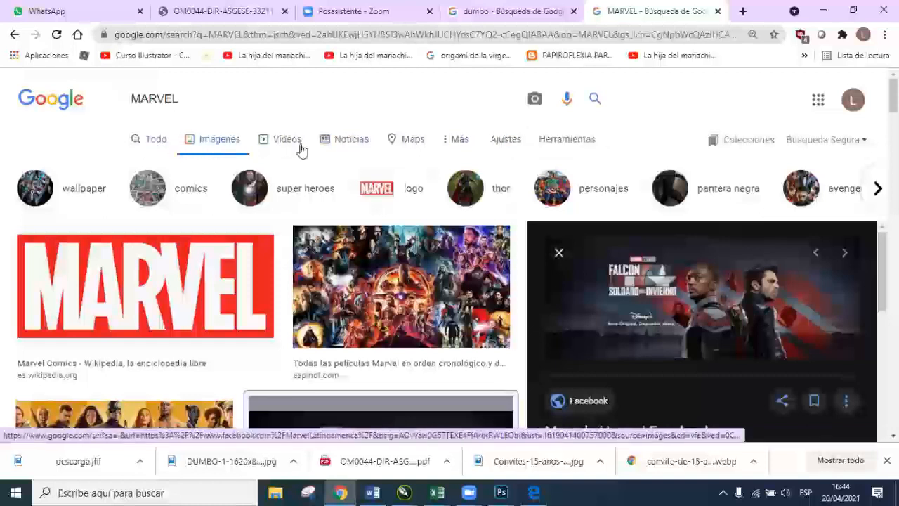
{"action": "left_click", "coordinate": [566, 143]}
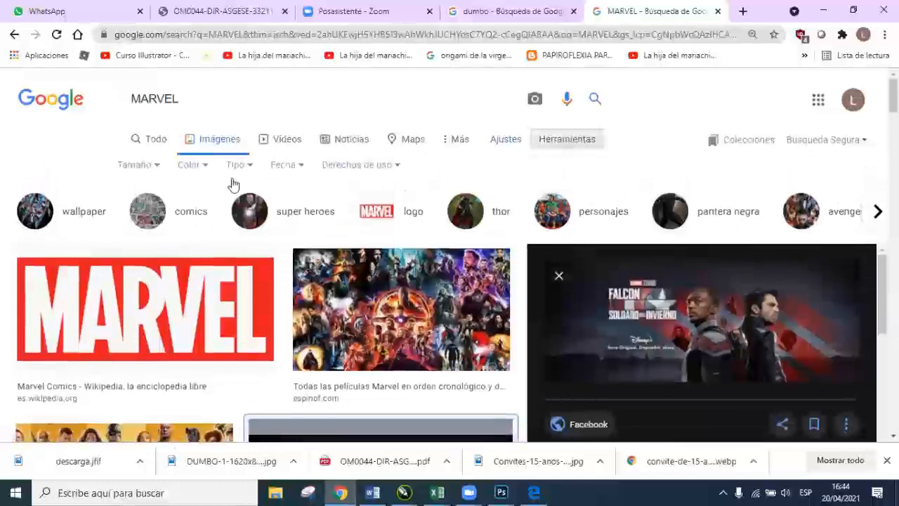
{"action": "left_click", "coordinate": [157, 169]}
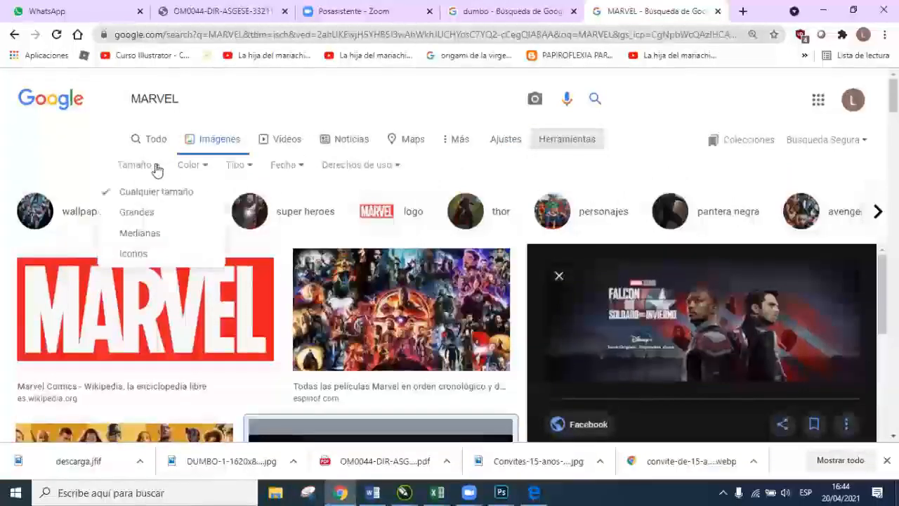
{"action": "left_click", "coordinate": [145, 217]}
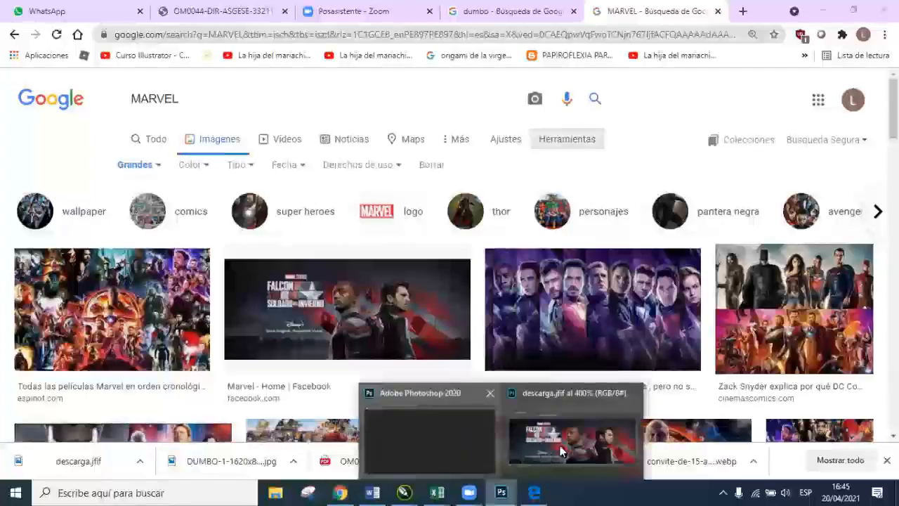
Step: Switch back to Photoshop and check the descarga image's width, height and resolution in Tamaño de imagen, leaving them as they are
{"action": "left_click", "coordinate": [575, 429]}
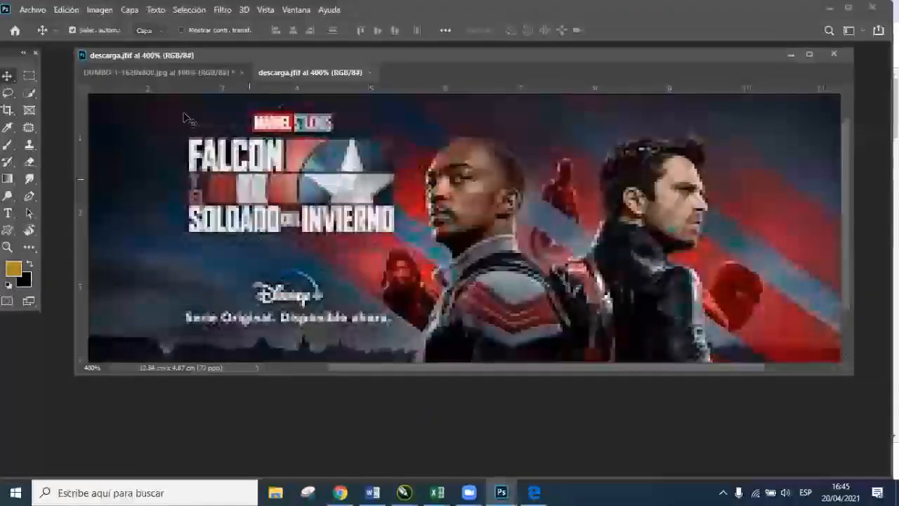
{"action": "left_click", "coordinate": [101, 11]}
{"action": "left_click", "coordinate": [162, 108]}
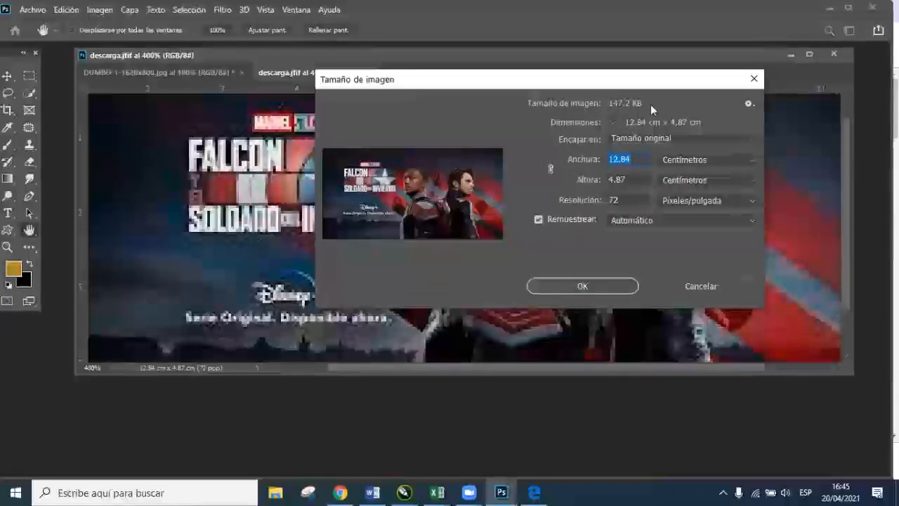
{"action": "left_click", "coordinate": [618, 161]}
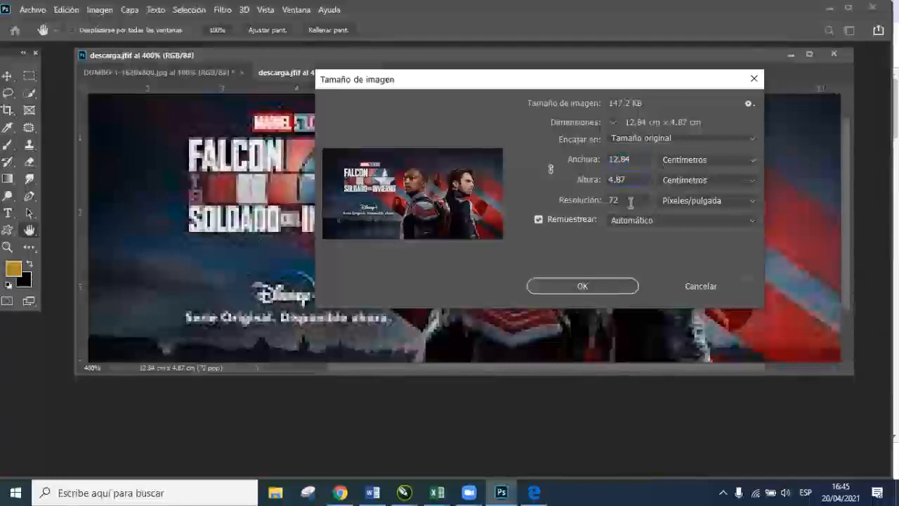
{"action": "left_click", "coordinate": [587, 200]}
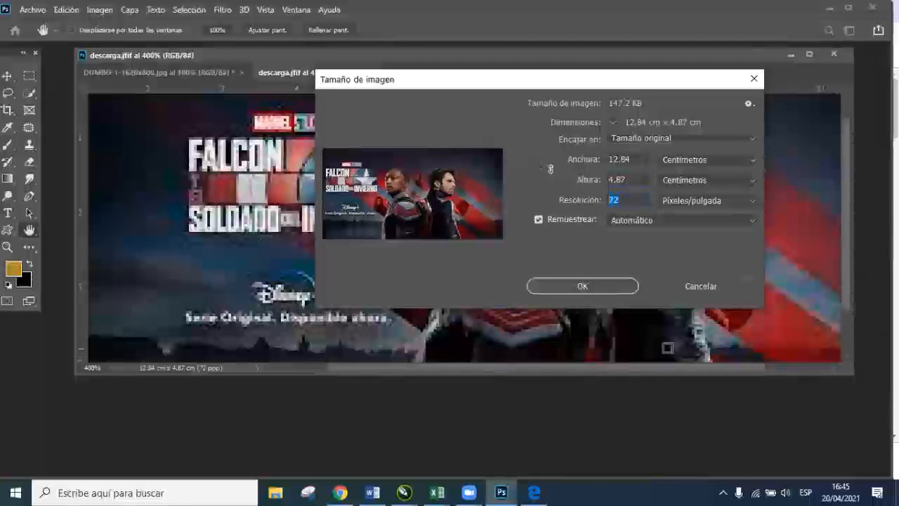
{"action": "left_click", "coordinate": [703, 285]}
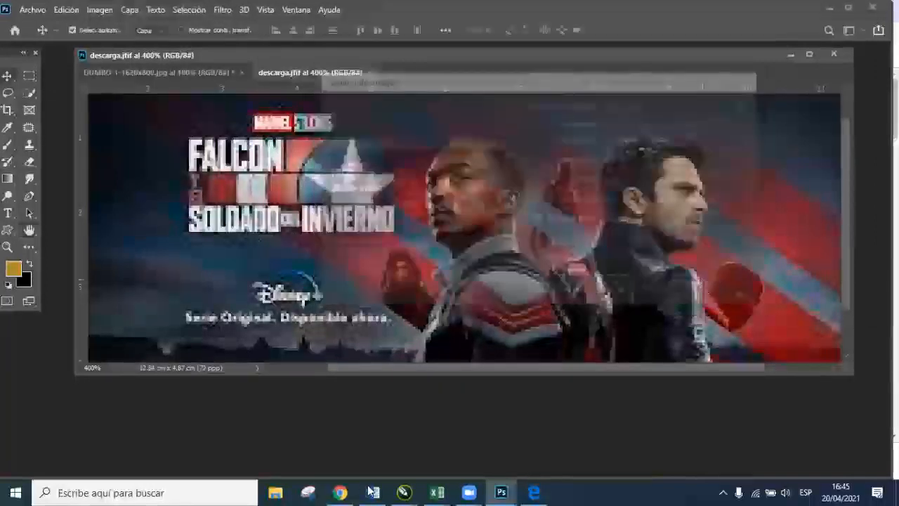
Step: Return to Chrome and browse the large MARVEL results, previewing several pictures to find one to download
{"action": "left_click", "coordinate": [340, 492]}
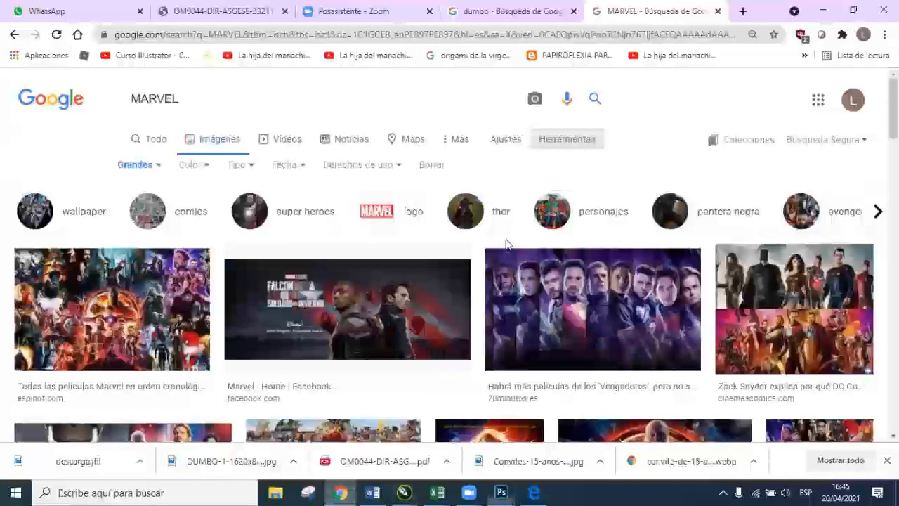
{"action": "scroll", "coordinate": [506, 247], "scroll_direction": "down", "scroll_amount": 3}
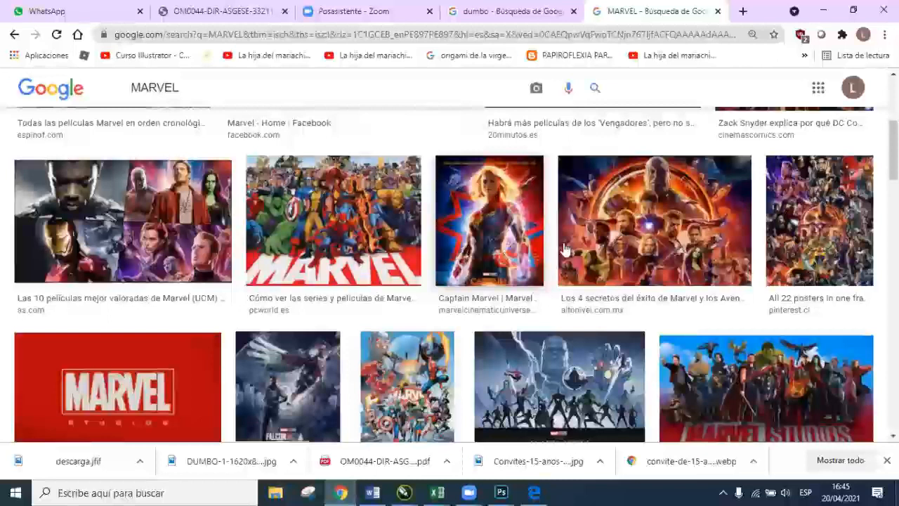
{"action": "scroll", "coordinate": [564, 249], "scroll_direction": "down", "scroll_amount": 5}
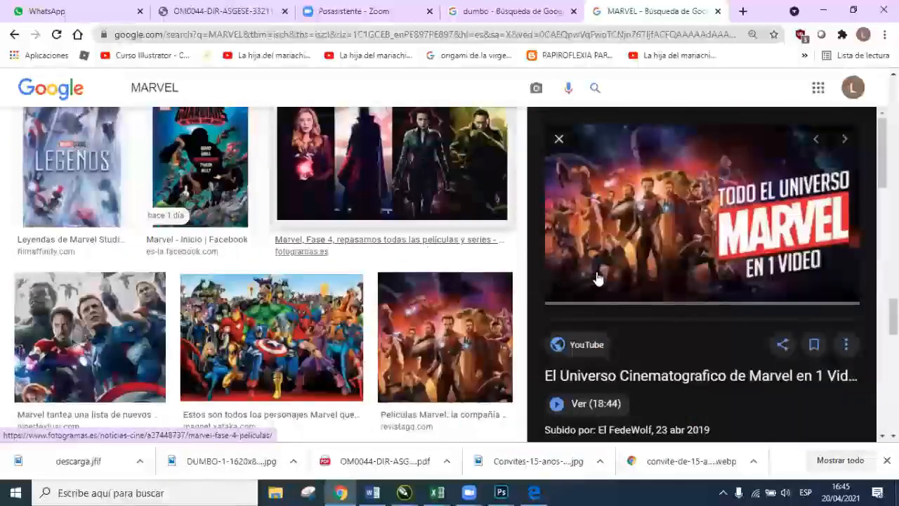
{"action": "key", "text": "Right"}
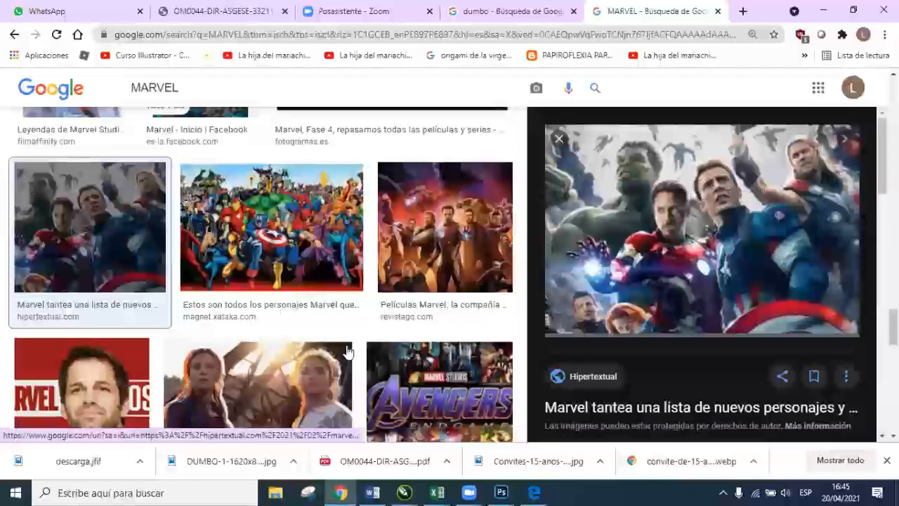
{"action": "scroll", "coordinate": [348, 346], "scroll_direction": "down", "scroll_amount": 3}
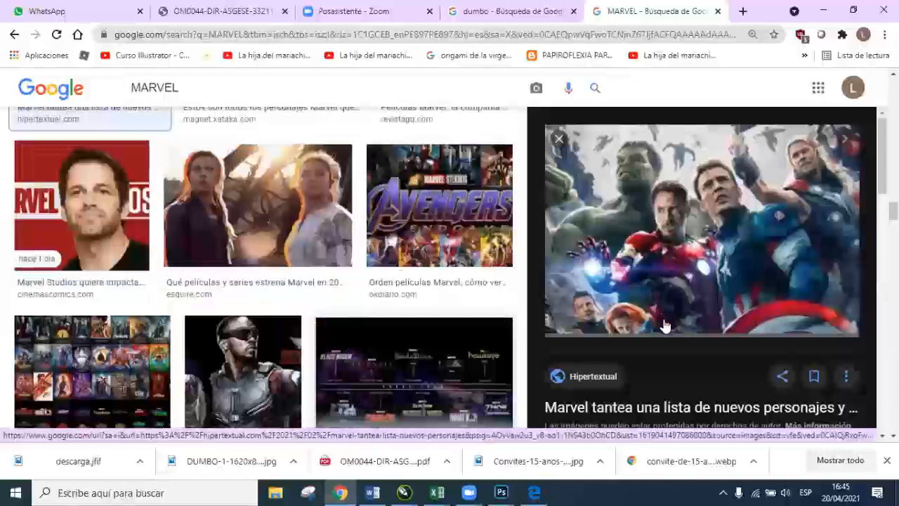
{"action": "key", "text": "Right"}
{"action": "key", "text": "Right"}
{"action": "key", "text": "Right"}
{"action": "key", "text": "Right"}
{"action": "key", "text": "Right"}
{"action": "key", "text": "Right"}
{"action": "key", "text": "Right"}
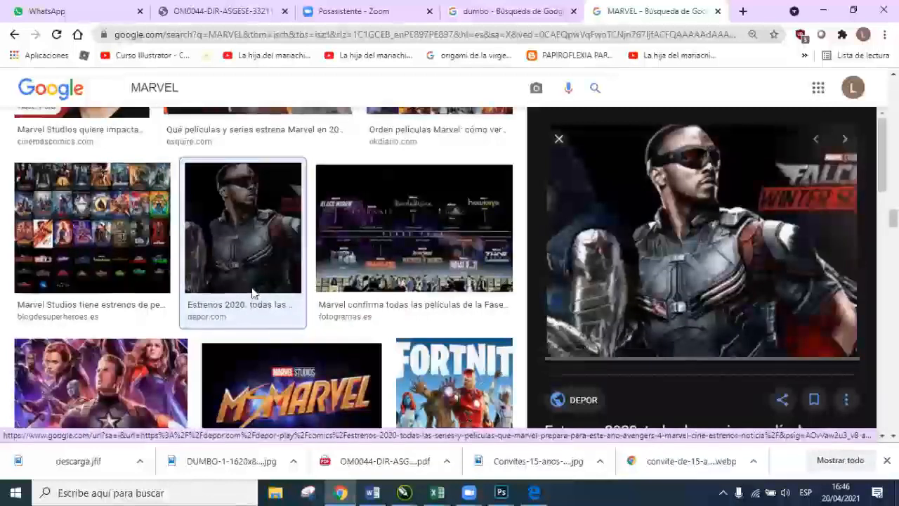
{"action": "scroll", "coordinate": [254, 294], "scroll_direction": "up", "scroll_amount": 2}
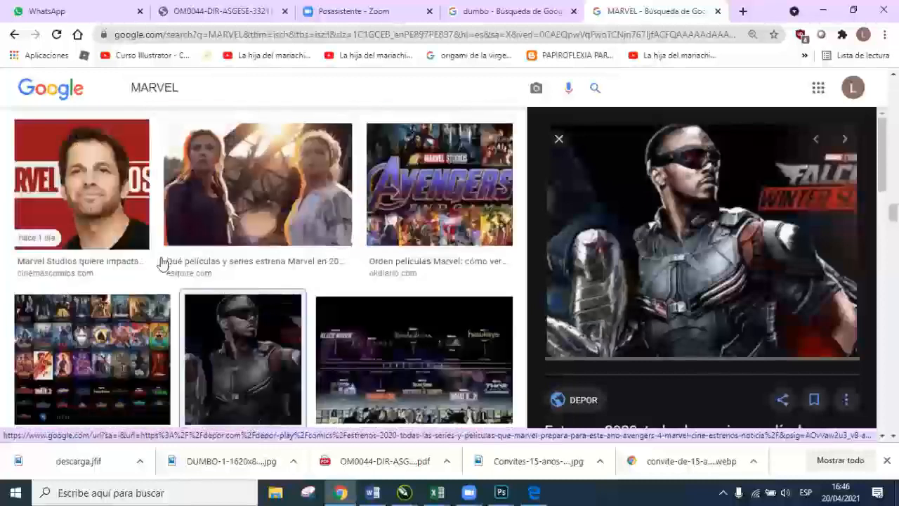
{"action": "scroll", "coordinate": [161, 263], "scroll_direction": "down", "scroll_amount": 5}
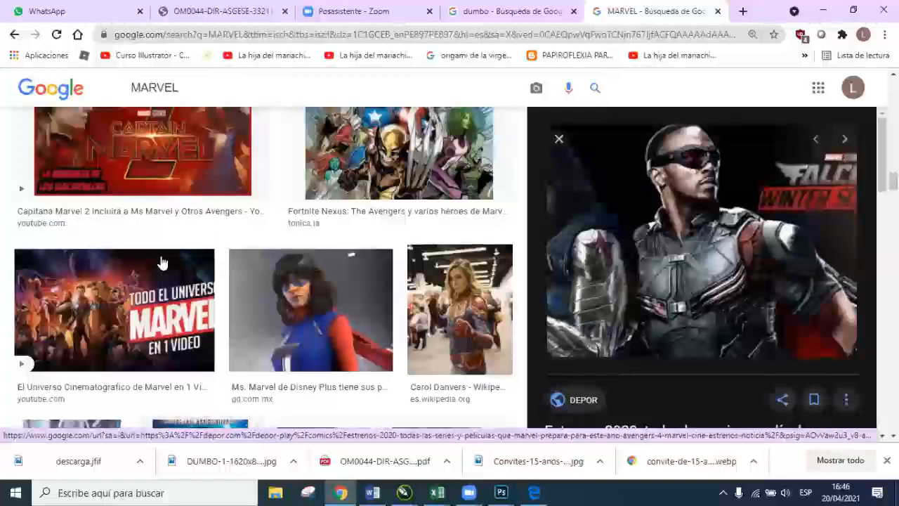
{"action": "scroll", "coordinate": [161, 263], "scroll_direction": "up", "scroll_amount": 4}
Step: Preview the What If...? Exclusive First Look result from Esquire and save its image as maxresdefault
{"action": "left_click", "coordinate": [162, 263]}
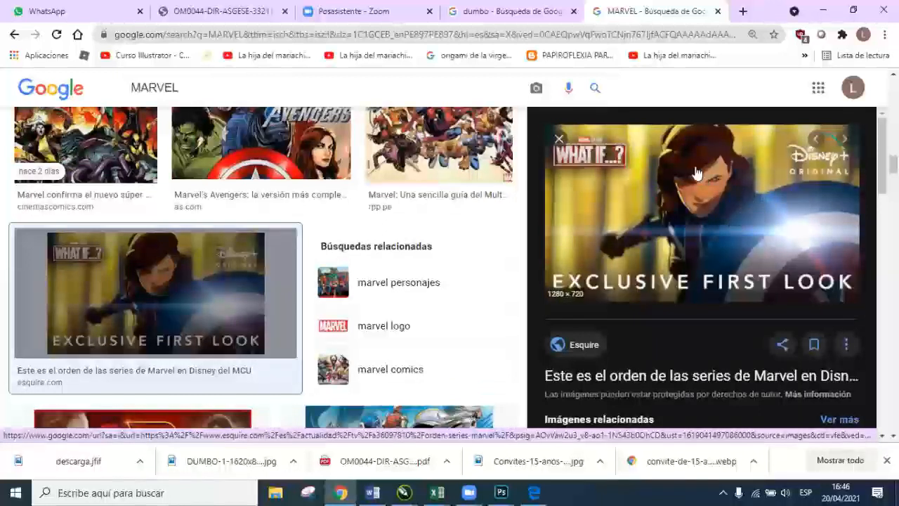
{"action": "right_click", "coordinate": [639, 224]}
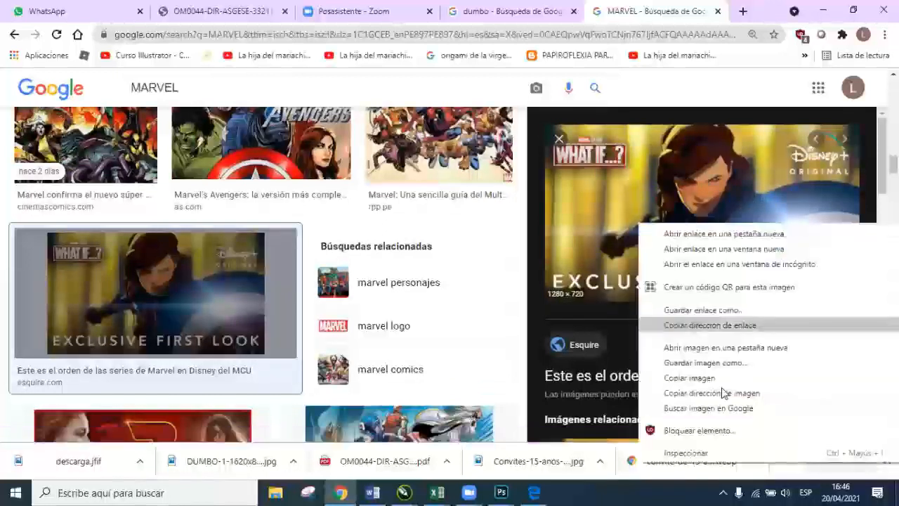
{"action": "left_click", "coordinate": [751, 377]}
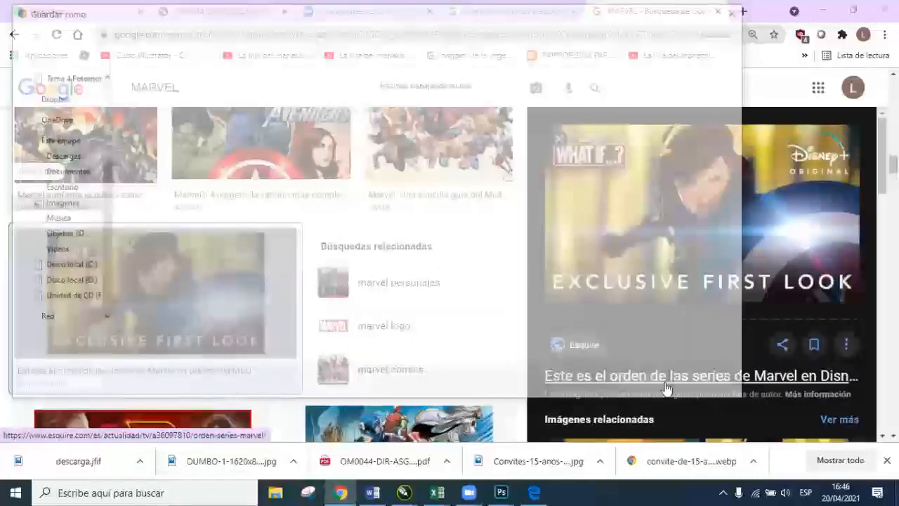
{"action": "key", "text": "Return"}
Step: Switch to Photoshop and open the maxresdefault image from the Imágenes folder
{"action": "left_click", "coordinate": [506, 491]}
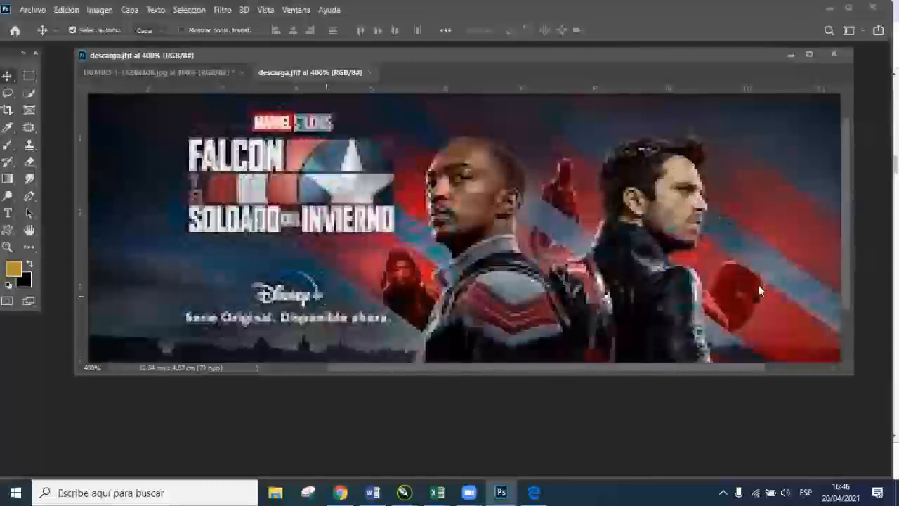
{"action": "key", "text": "ctrl+o"}
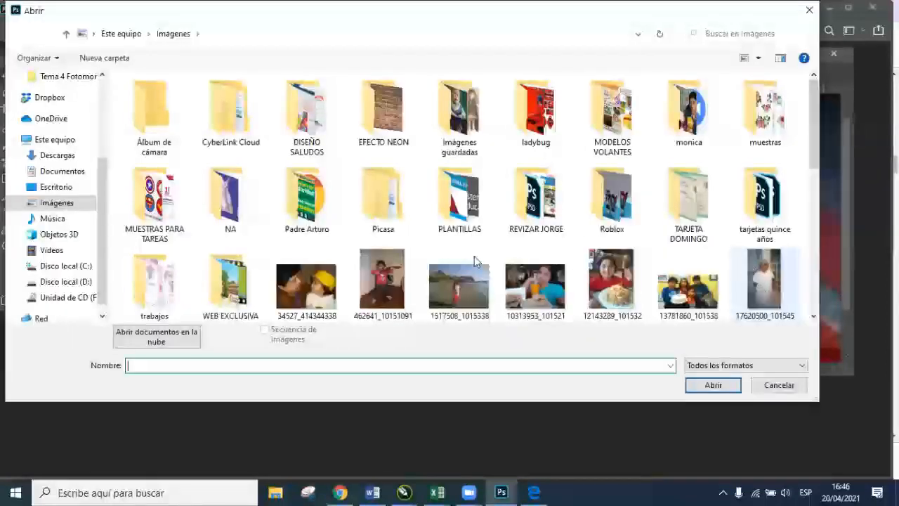
{"action": "scroll", "coordinate": [297, 293], "scroll_direction": "down", "scroll_amount": 10}
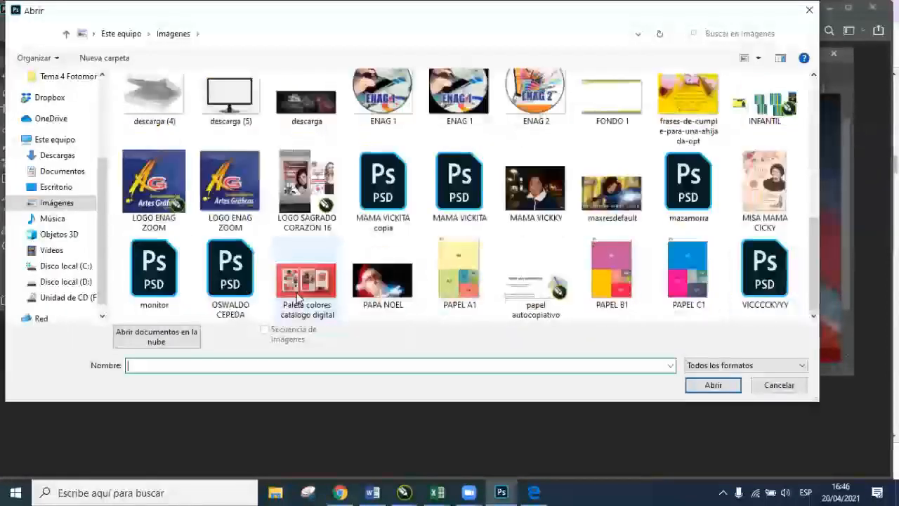
{"action": "left_click", "coordinate": [610, 196]}
{"action": "left_click", "coordinate": [741, 383]}
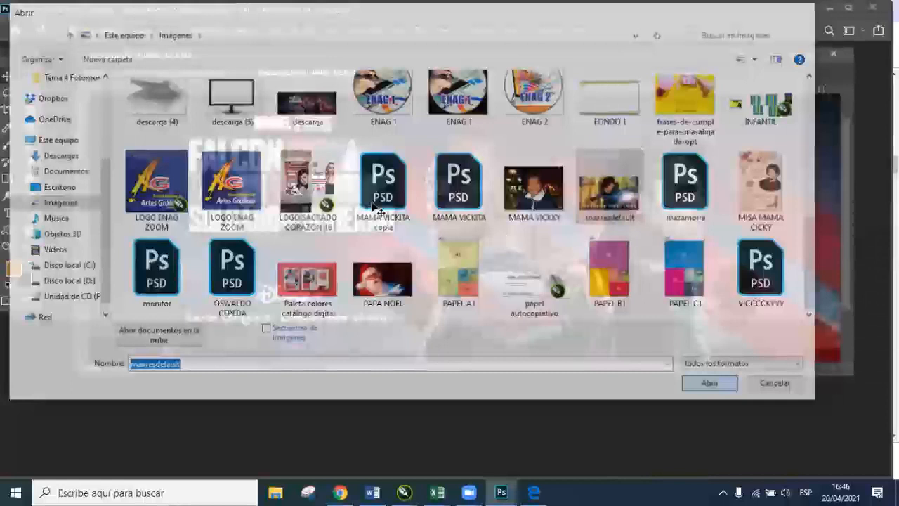
Step: Examine the What If...? image in full screen, magnifying the face and fitting the whole picture, and return to the standard screen mode
{"action": "key", "text": "f"}
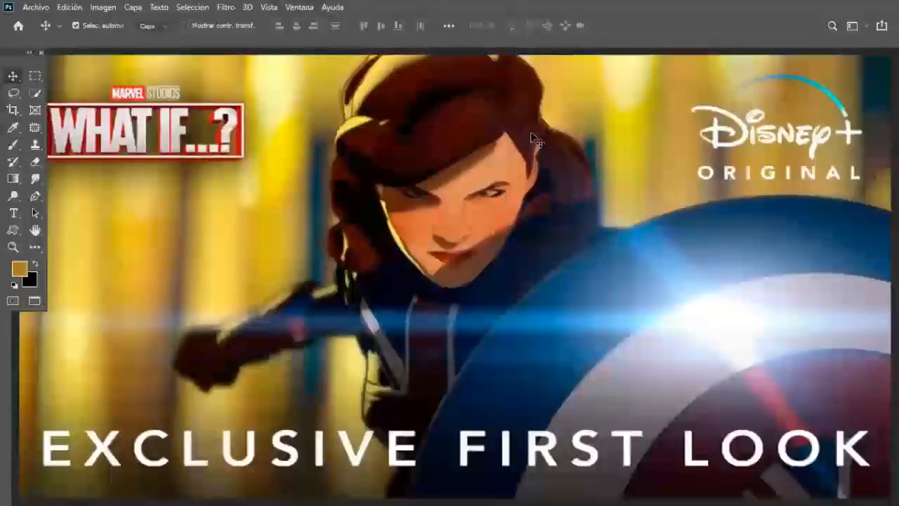
{"action": "key", "text": "f"}
{"action": "key", "text": "ctrl+plus"}
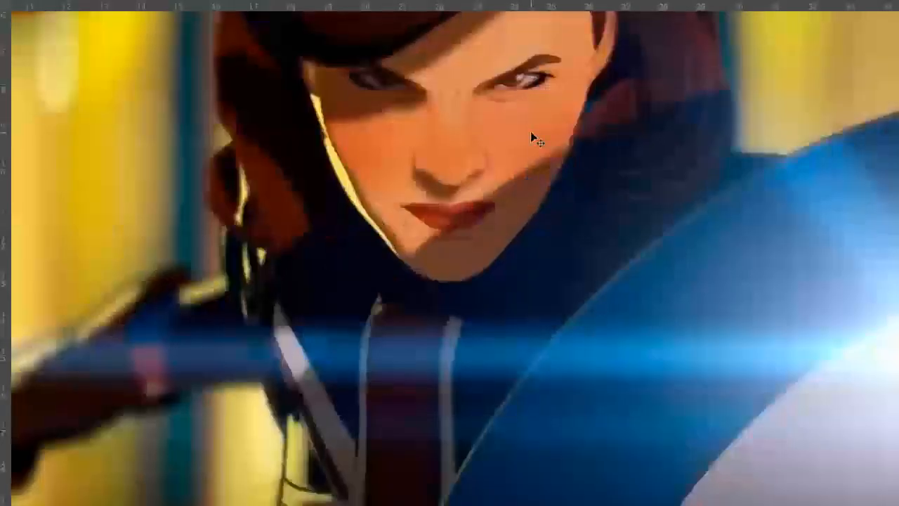
{"action": "key", "text": "ctrl+0"}
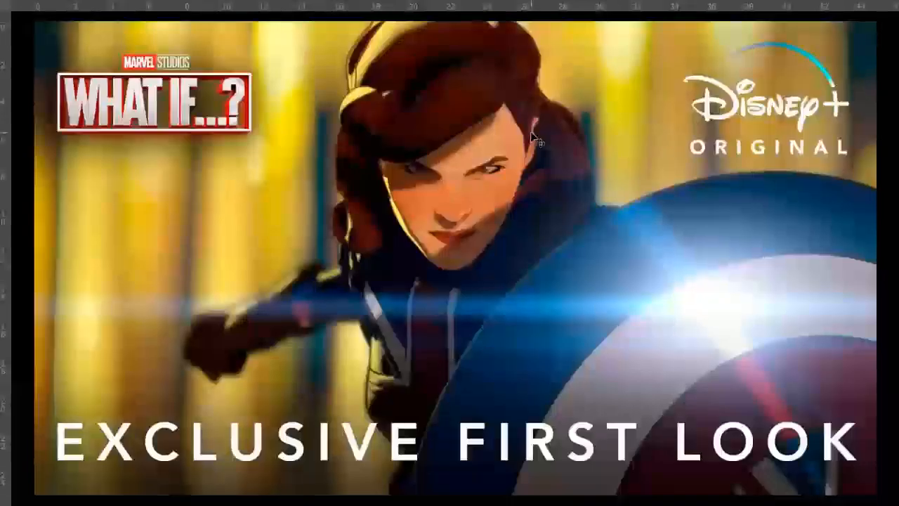
{"action": "key", "text": "ctrl+minus"}
{"action": "key", "text": "f"}
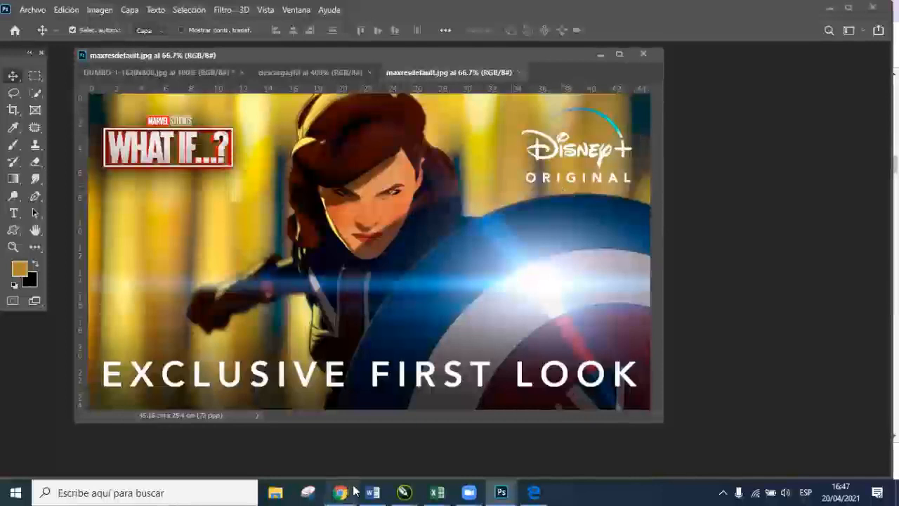
Step: Switch to Chrome and search Google Images for THOR
{"action": "mouse_move", "coordinate": [353, 490]}
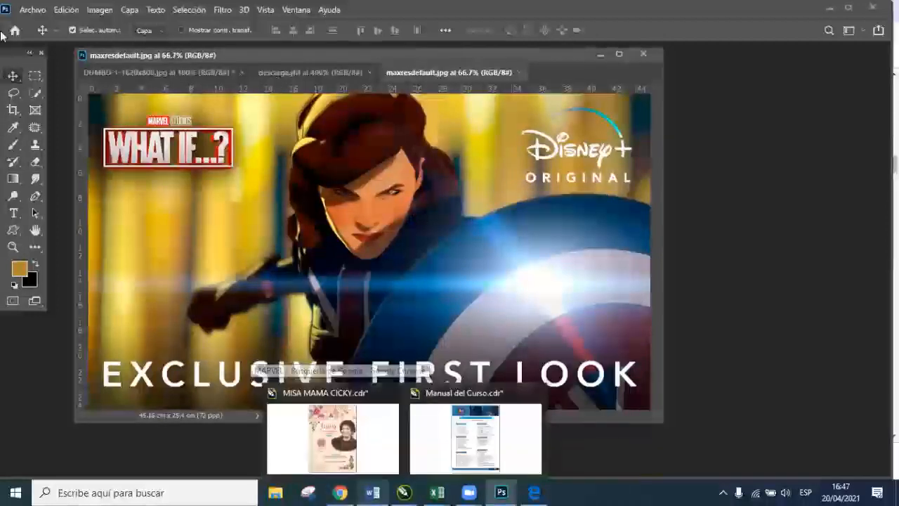
{"action": "key", "text": "alt+Tab"}
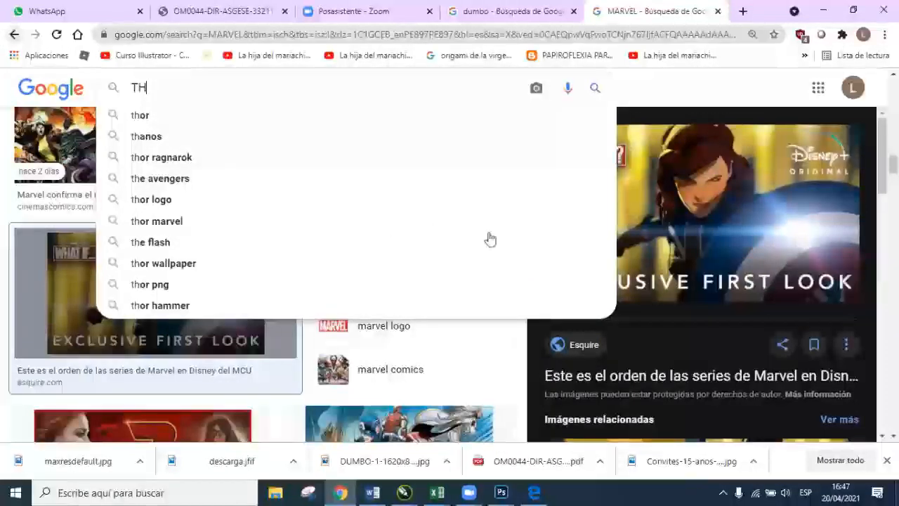
{"action": "type", "text": "OR"}
{"action": "key", "text": "Return"}
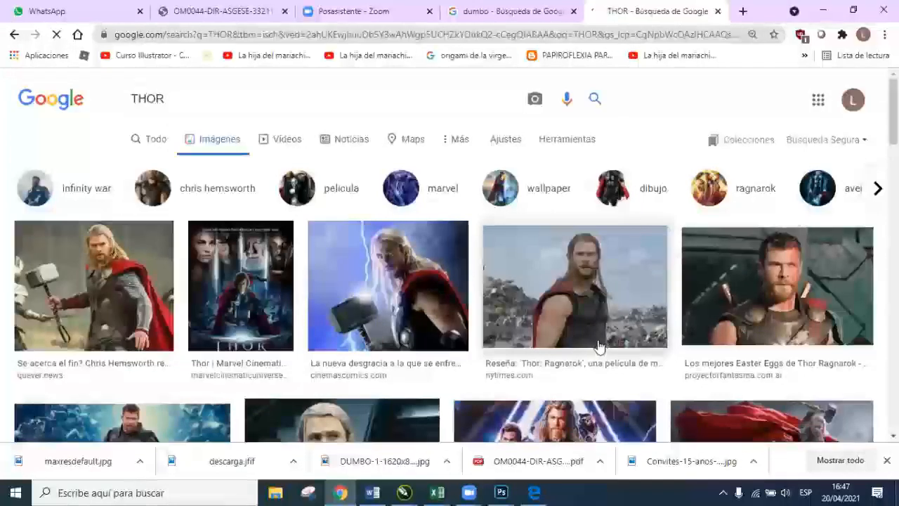
Step: Preview the Thor image from Wipy.tv in the search results and copy it to the clipboard
{"action": "left_click", "coordinate": [803, 281]}
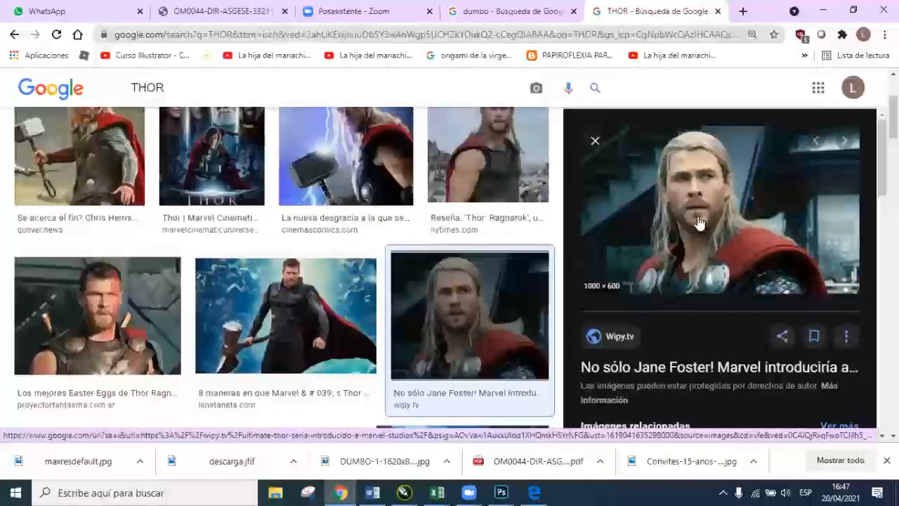
{"action": "left_click", "coordinate": [681, 199]}
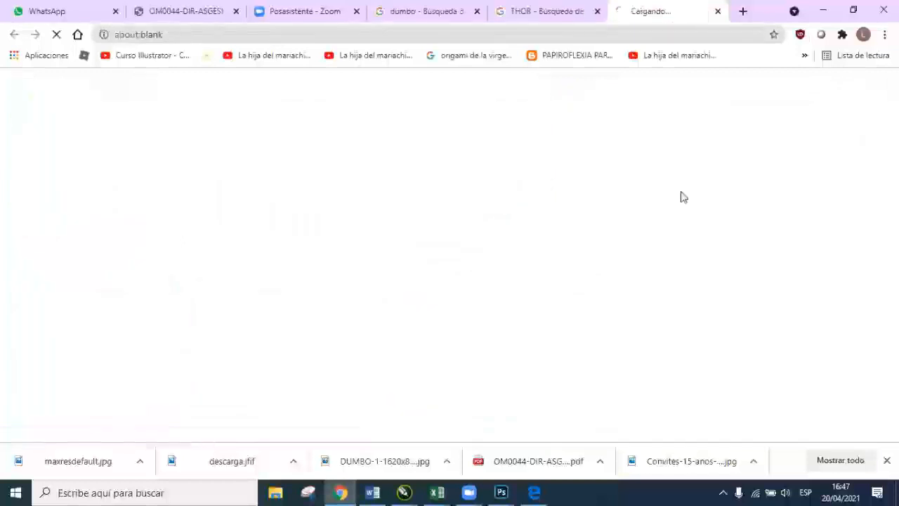
{"action": "left_click", "coordinate": [548, 16]}
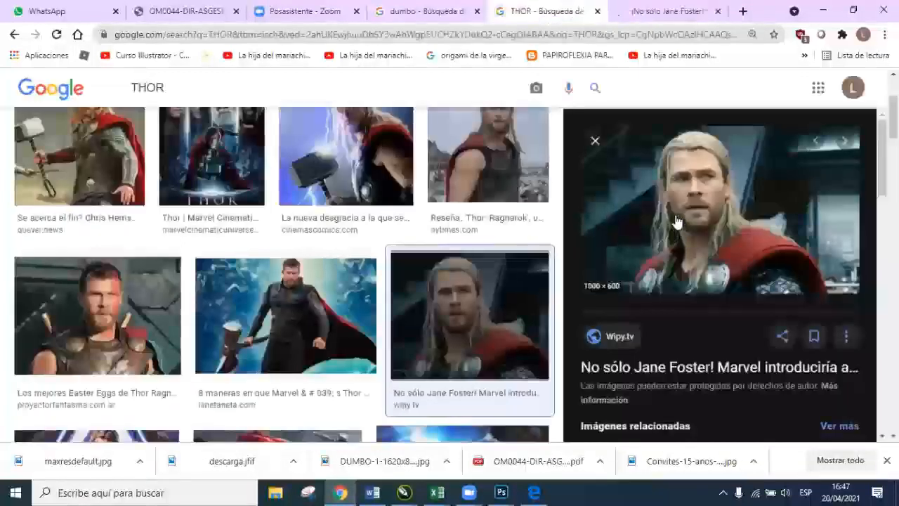
{"action": "right_click", "coordinate": [710, 352]}
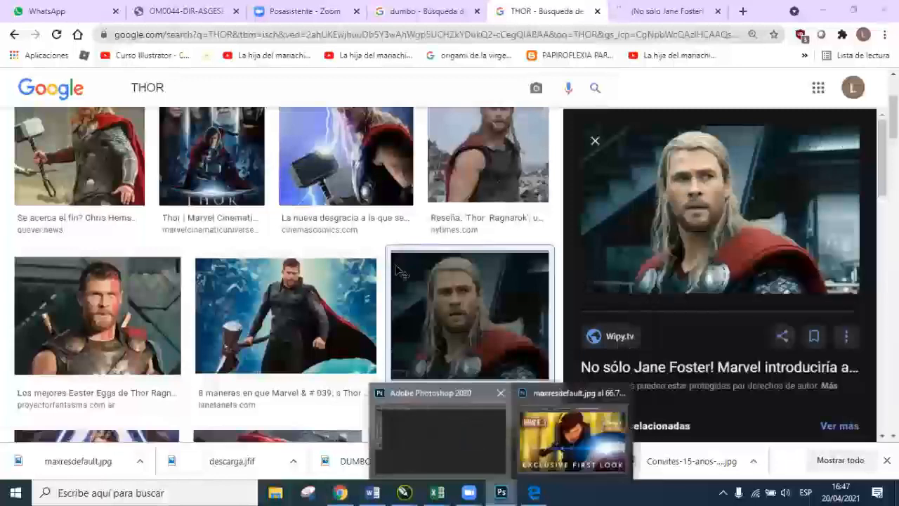
Step: Switch to Photoshop, create a 1000 x 600 px document from the Portapapeles preset, and paste the copied Thor image into it
{"action": "left_click", "coordinate": [444, 422]}
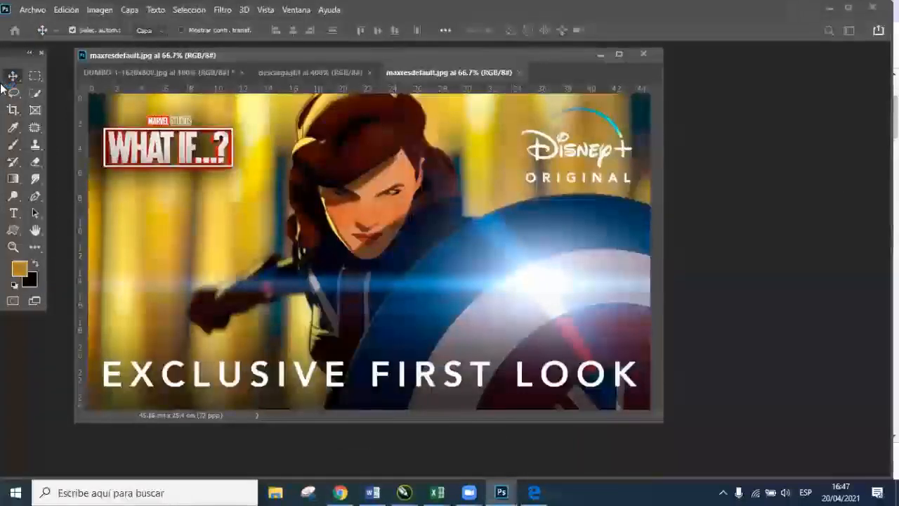
{"action": "key", "text": "ctrl+n"}
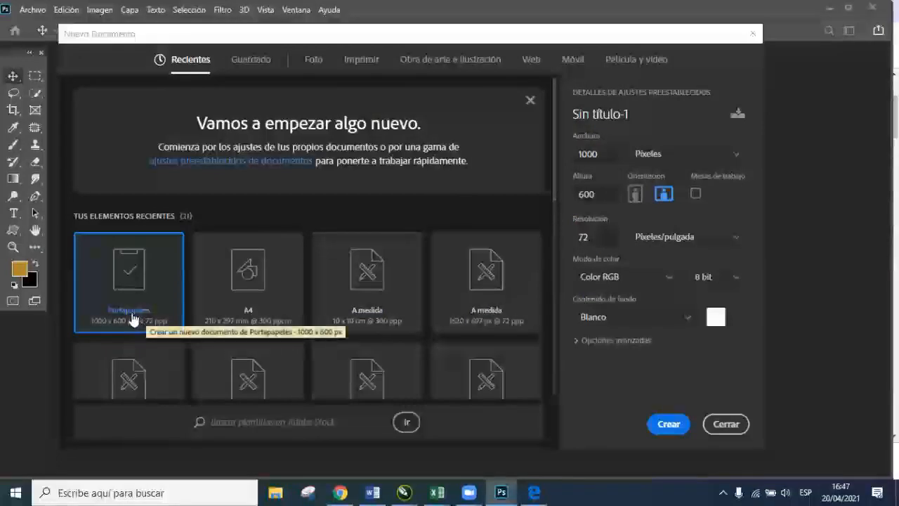
{"action": "left_click", "coordinate": [668, 423]}
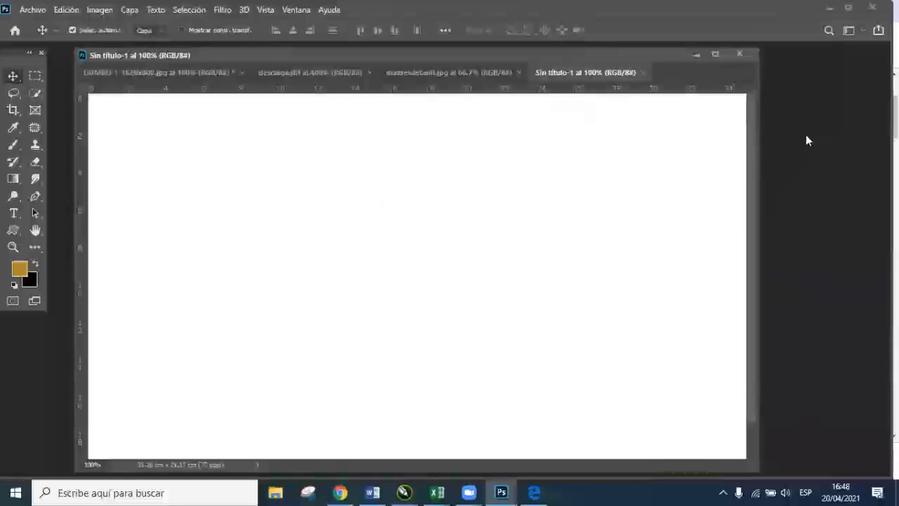
{"action": "left_click", "coordinate": [66, 9]}
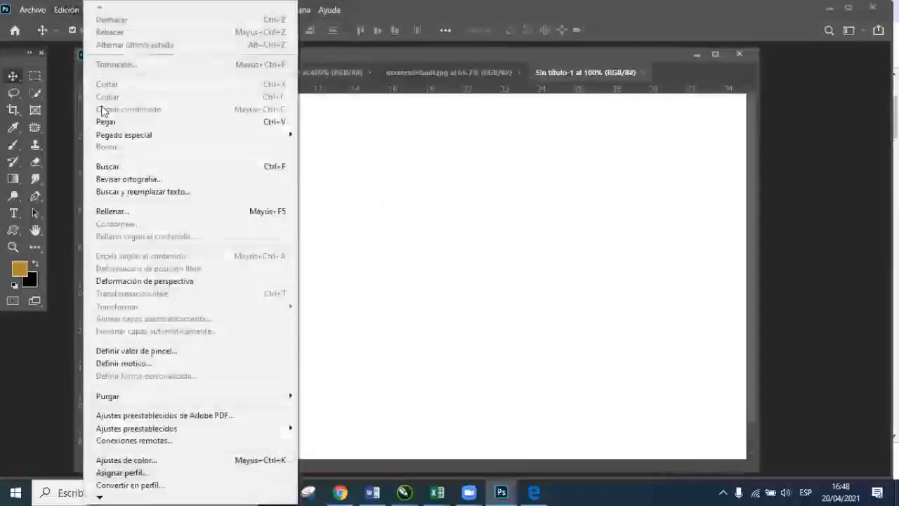
{"action": "left_click", "coordinate": [105, 121]}
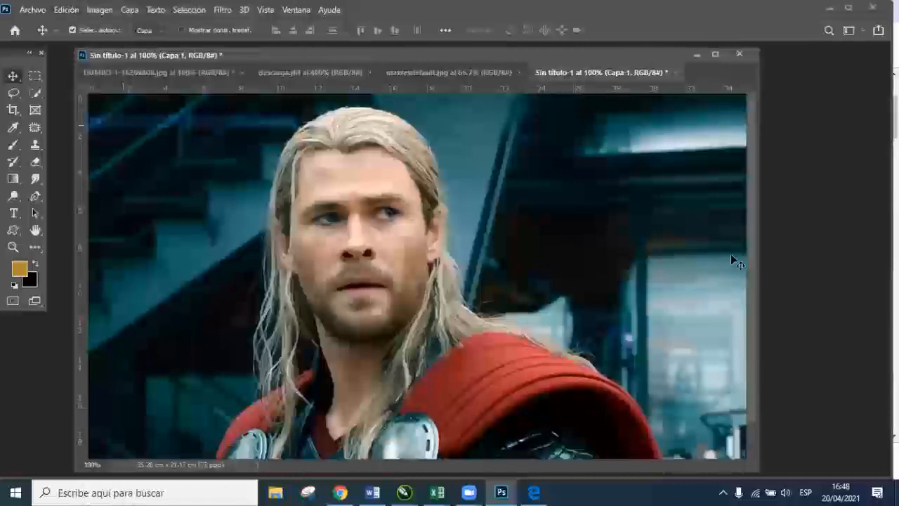
Step: Check the Thor source image in Chrome and return to Photoshop to reposition the pasted layer on the canvas
{"action": "left_click", "coordinate": [340, 492]}
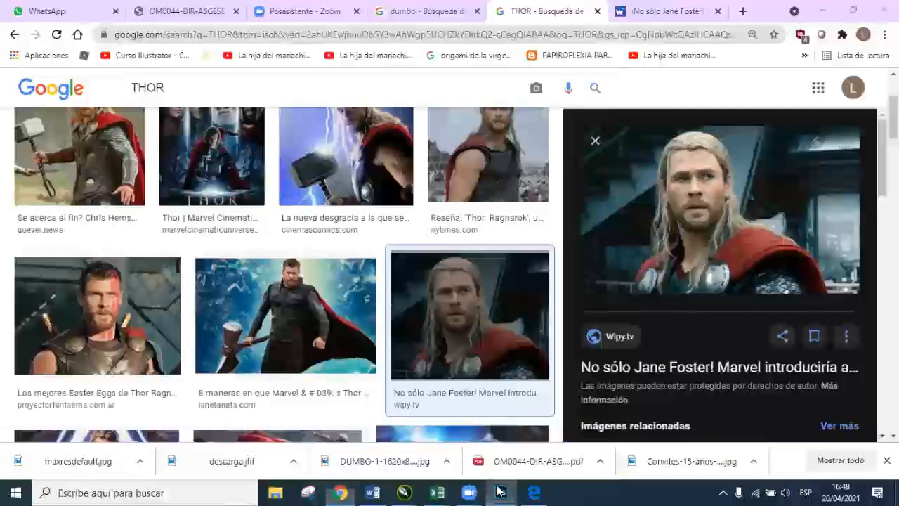
{"action": "mouse_move", "coordinate": [501, 493]}
{"action": "left_click", "coordinate": [573, 439]}
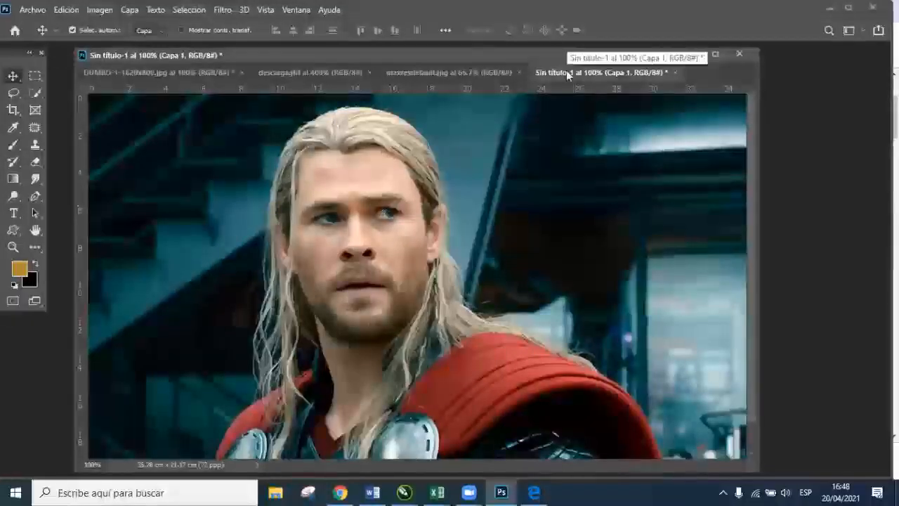
{"action": "left_click_drag", "start_coordinate": [342, 131], "coordinate": [451, 257]}
{"action": "left_click_drag", "start_coordinate": [467, 299], "coordinate": [404, 184]}
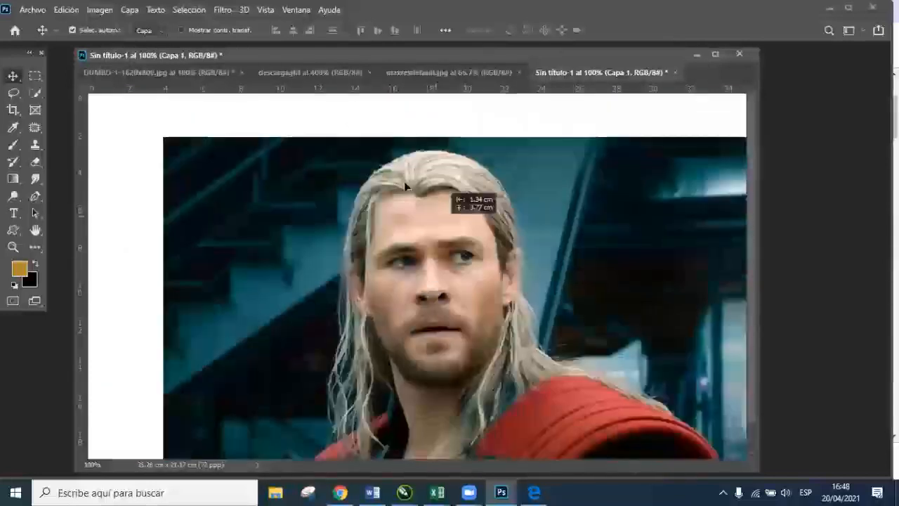
{"action": "left_click_drag", "start_coordinate": [336, 199], "coordinate": [374, 184]}
Step: Switch to Chrome and filter the THOR image results by the size Grandes
{"action": "left_click", "coordinate": [340, 491]}
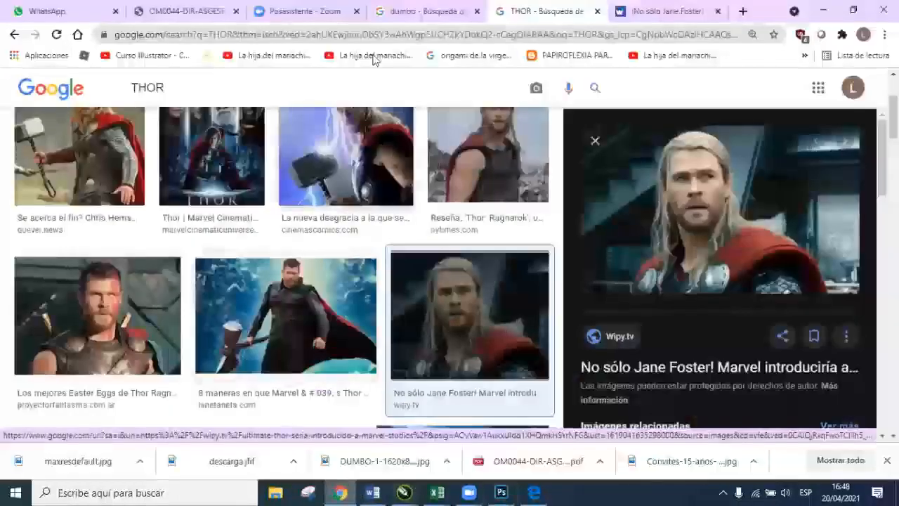
{"action": "scroll", "coordinate": [491, 246], "scroll_direction": "up", "scroll_amount": 3}
{"action": "left_click", "coordinate": [576, 150]}
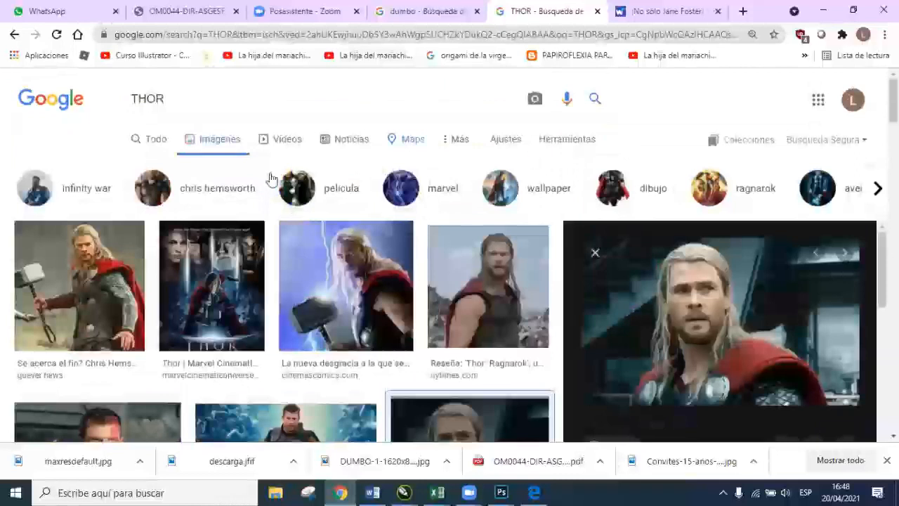
{"action": "left_click", "coordinate": [135, 167]}
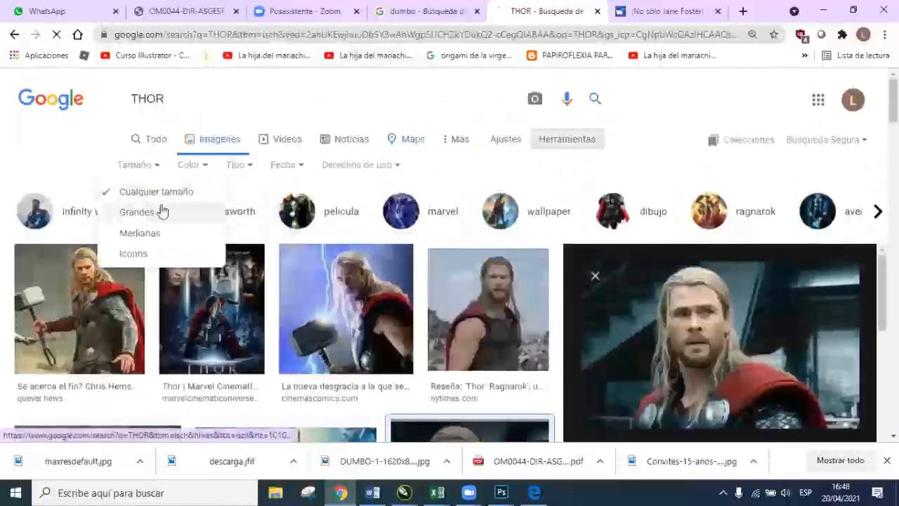
{"action": "left_click", "coordinate": [155, 212]}
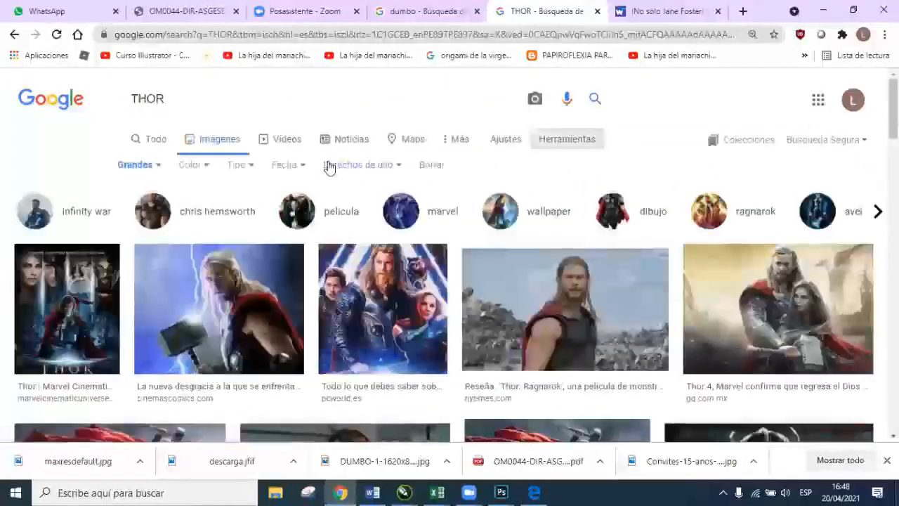
Step: Browse the large THOR image results and switch back to the pasted Thor document in Photoshop
{"action": "scroll", "coordinate": [613, 306], "scroll_direction": "down", "scroll_amount": 1}
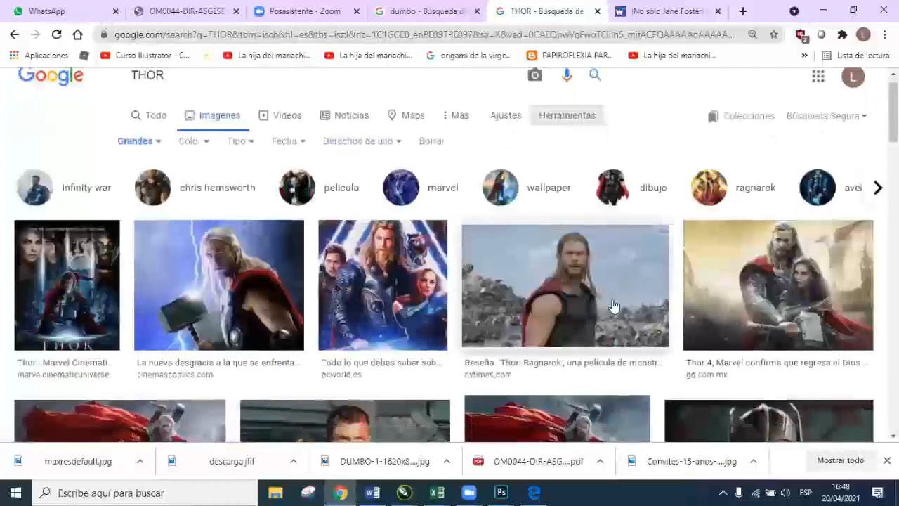
{"action": "scroll", "coordinate": [613, 307], "scroll_direction": "down", "scroll_amount": 3}
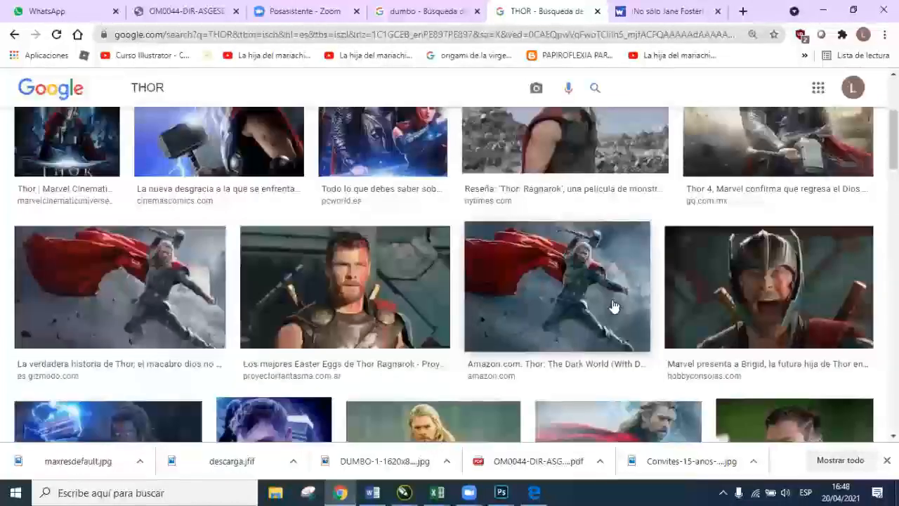
{"action": "scroll", "coordinate": [613, 306], "scroll_direction": "down", "scroll_amount": 3}
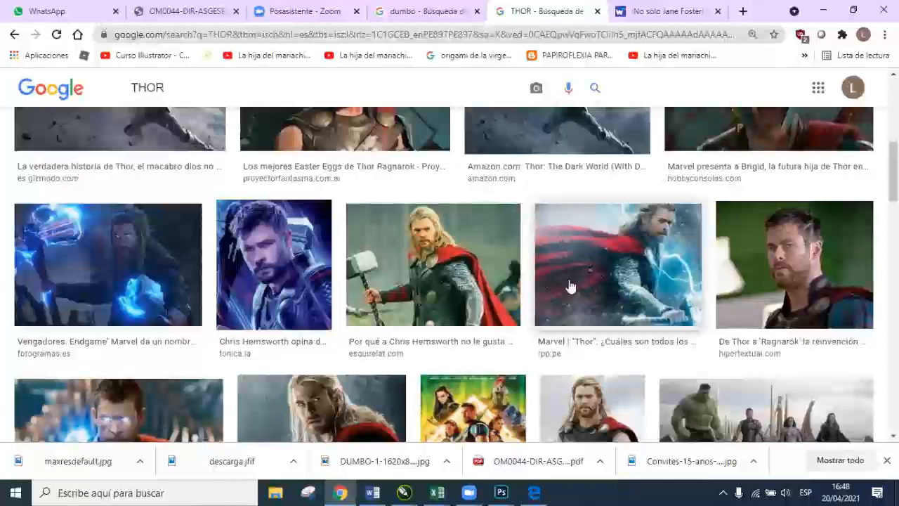
{"action": "scroll", "coordinate": [617, 387], "scroll_direction": "down", "scroll_amount": 1}
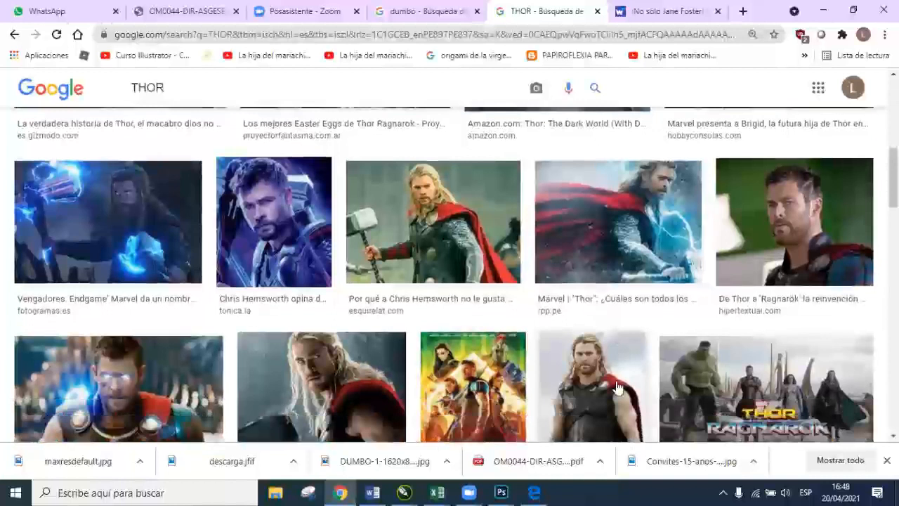
{"action": "scroll", "coordinate": [617, 386], "scroll_direction": "down", "scroll_amount": 1}
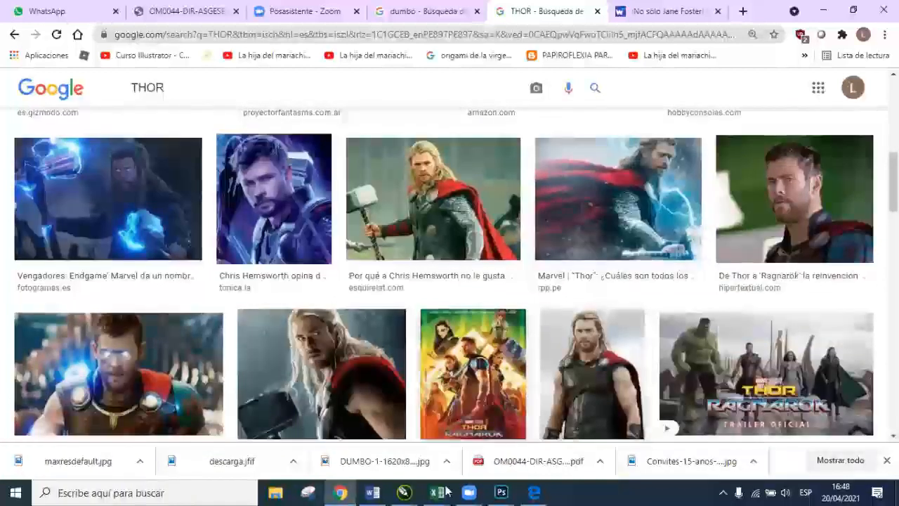
{"action": "mouse_move", "coordinate": [516, 490]}
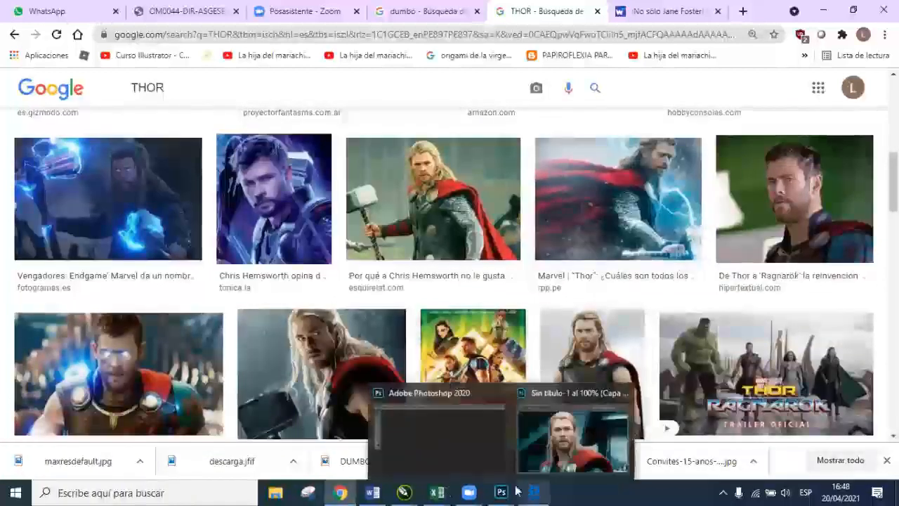
{"action": "left_click", "coordinate": [533, 442]}
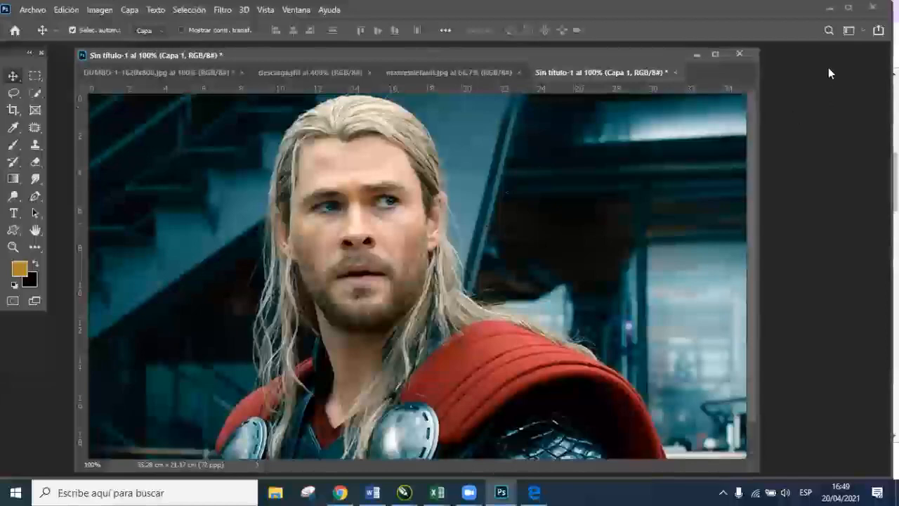
Step: Minimize Photoshop and Chrome, review the shortcuts and workspace pages of the Manual del Curso ok PDF in Edge, and minimize it
{"action": "left_click", "coordinate": [827, 9]}
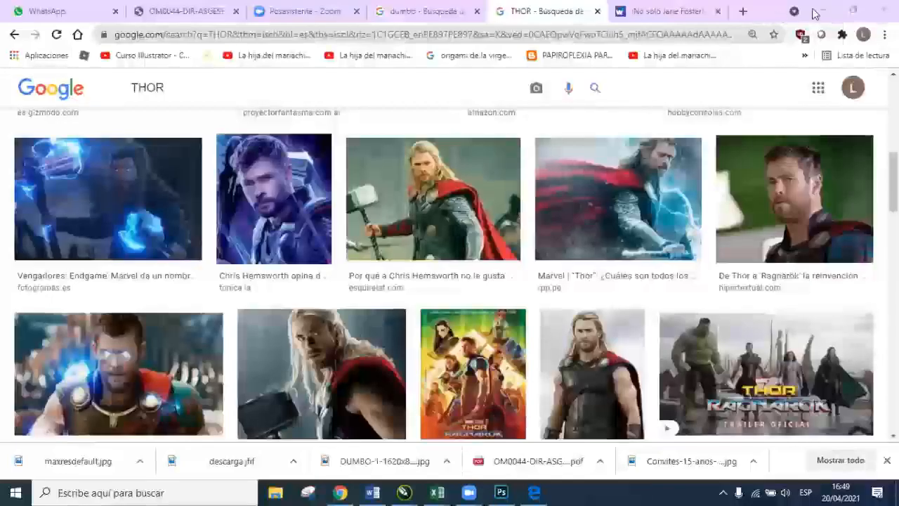
{"action": "left_click", "coordinate": [825, 12]}
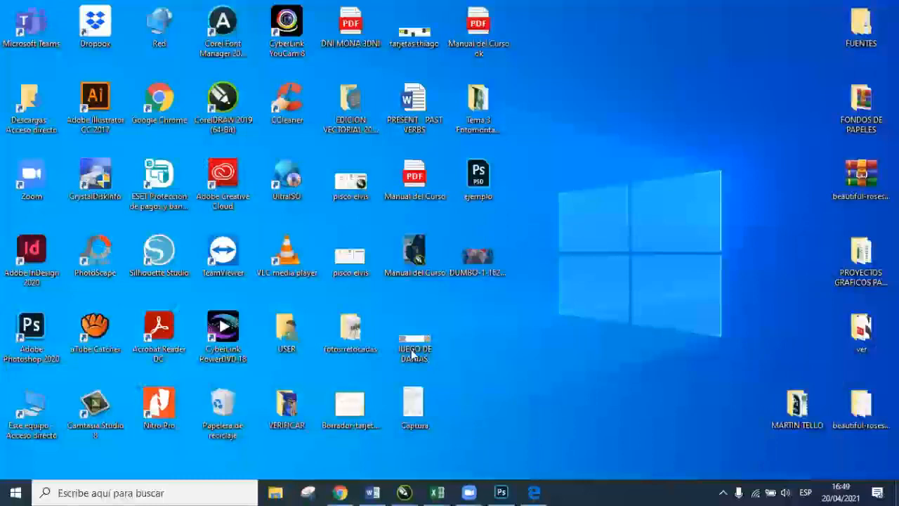
{"action": "left_click", "coordinate": [534, 491]}
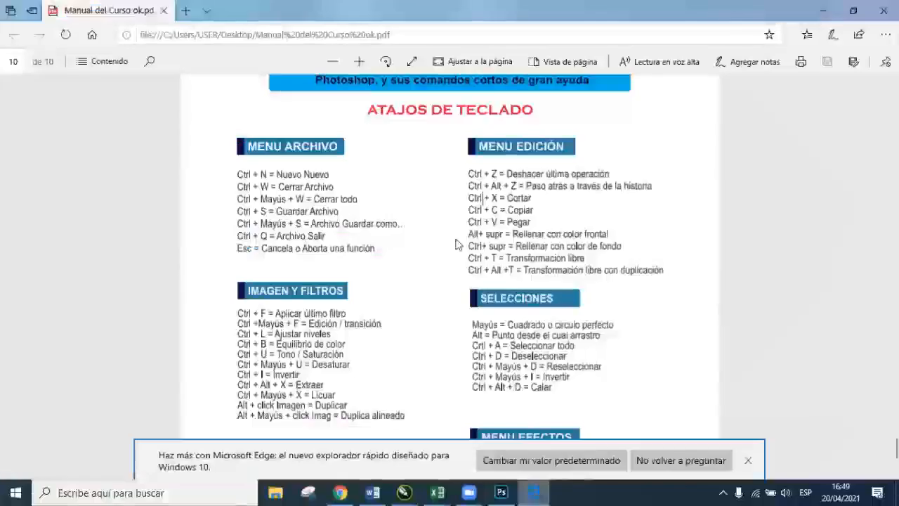
{"action": "scroll", "coordinate": [455, 247], "scroll_direction": "down", "scroll_amount": 3}
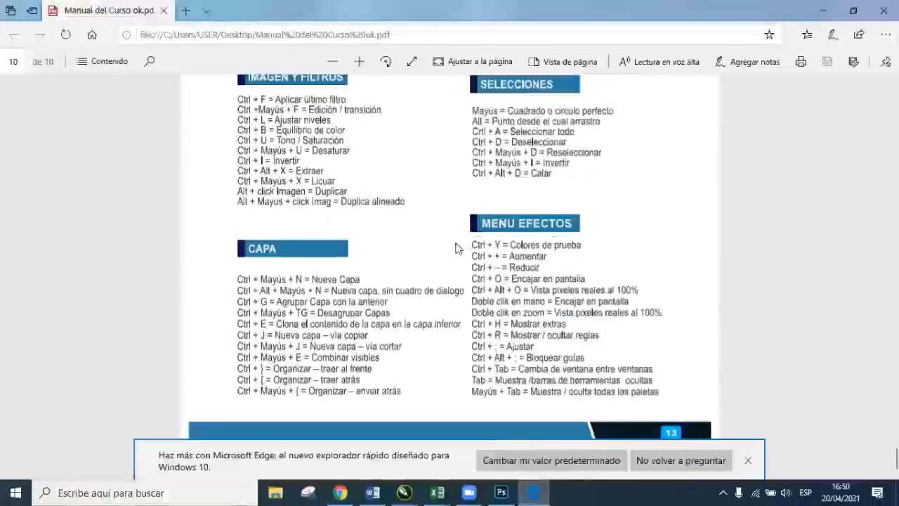
{"action": "scroll", "coordinate": [455, 247], "scroll_direction": "up", "scroll_amount": 5}
{"action": "scroll", "coordinate": [455, 248], "scroll_direction": "up", "scroll_amount": 5}
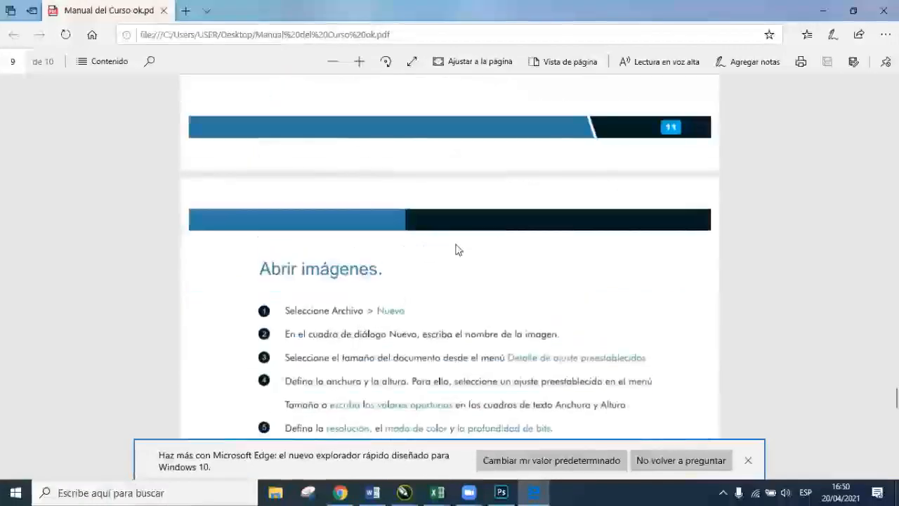
{"action": "scroll", "coordinate": [455, 247], "scroll_direction": "up", "scroll_amount": 5}
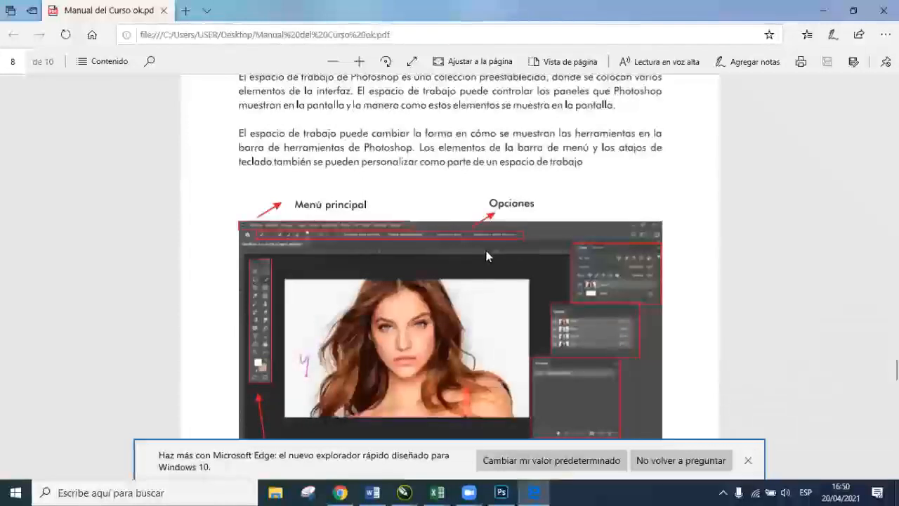
{"action": "scroll", "coordinate": [485, 256], "scroll_direction": "down", "scroll_amount": 3}
{"action": "left_click", "coordinate": [826, 12]}
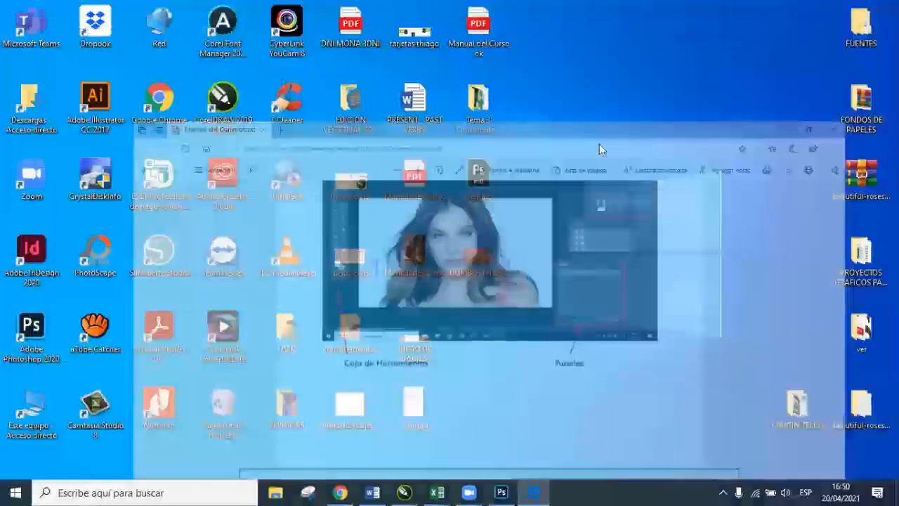
Step: Open File Explorer and go to the Tema 2 Fotomontaje documentos digitalizados folder inside the Photoshop photomontage course folder on drive D
{"action": "left_click", "coordinate": [340, 492]}
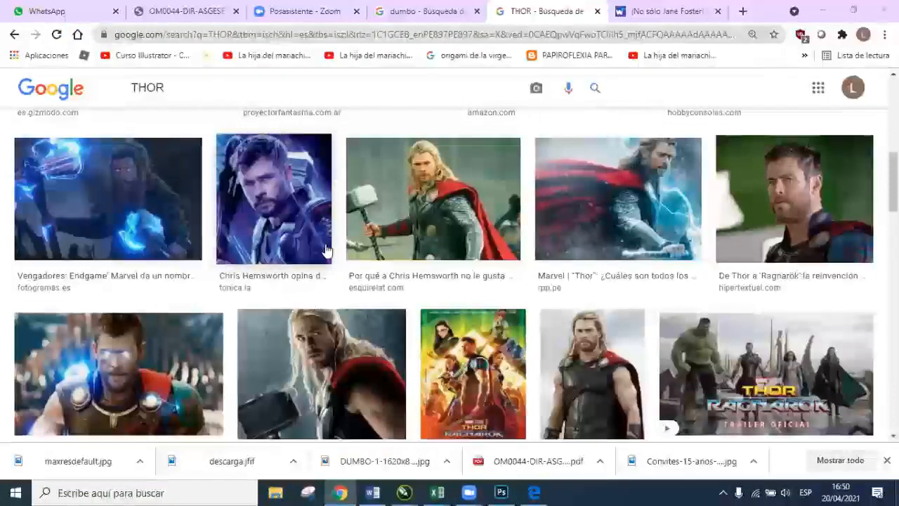
{"action": "key", "text": "super+e"}
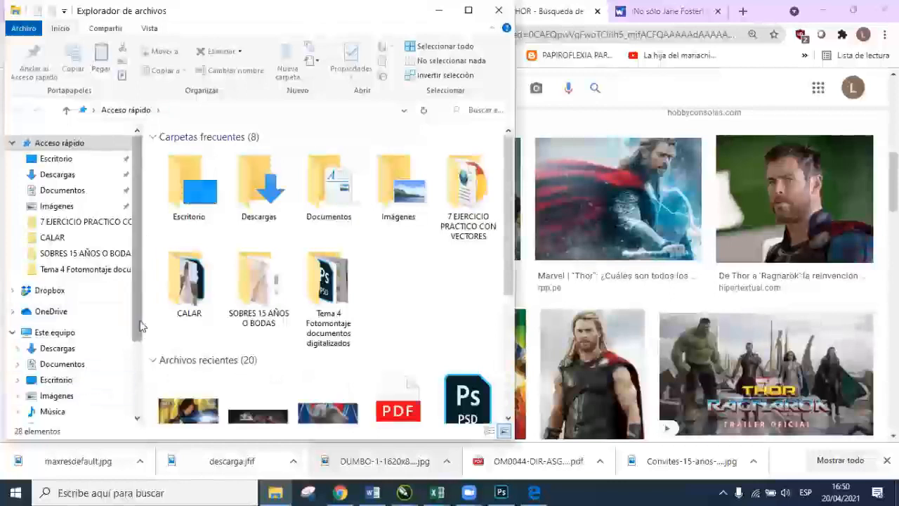
{"action": "scroll", "coordinate": [85, 383], "scroll_direction": "down", "scroll_amount": 2}
{"action": "left_click", "coordinate": [65, 400]}
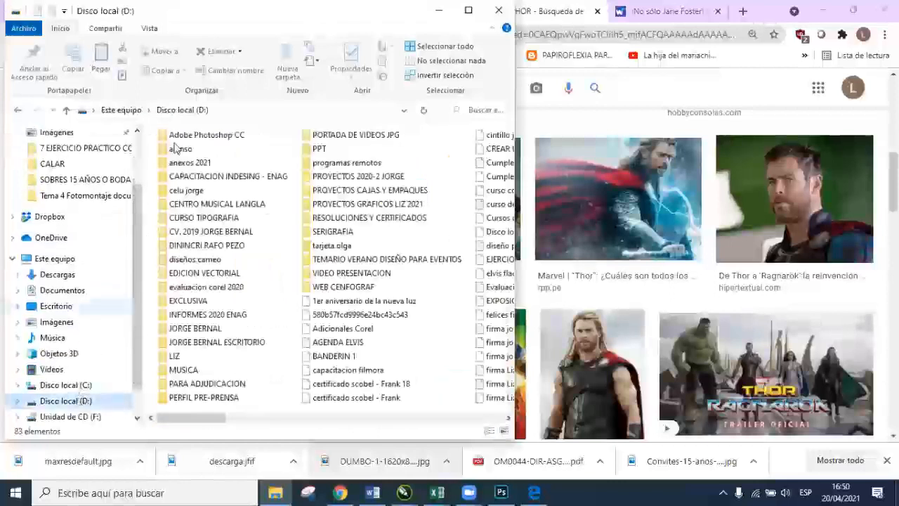
{"action": "double_click", "coordinate": [226, 246]}
{"action": "left_click", "coordinate": [222, 155]}
{"action": "double_click", "coordinate": [242, 166]}
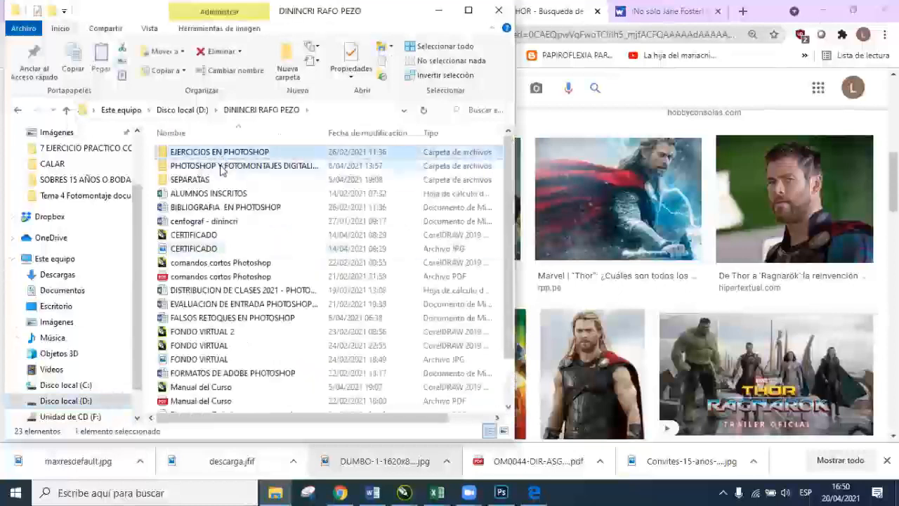
{"action": "left_click", "coordinate": [249, 165]}
{"action": "double_click", "coordinate": [249, 165]}
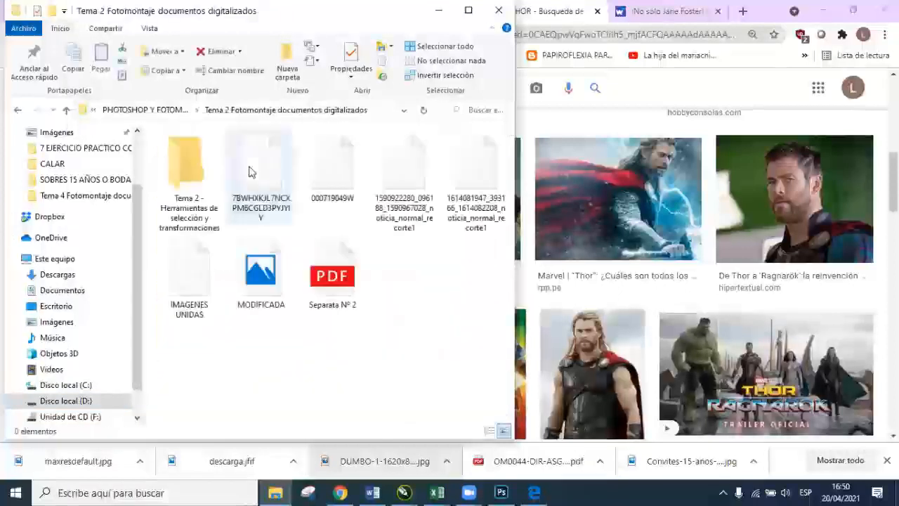
Step: Open the Separata Nº 2 PDF and look through its pages from the Unidad 1 cover to the distort and perspective examples
{"action": "double_click", "coordinate": [331, 269]}
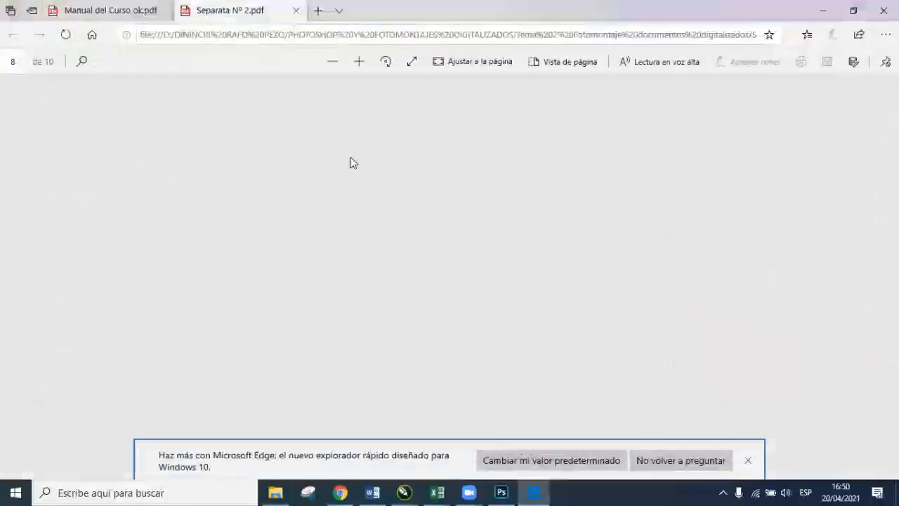
{"action": "scroll", "coordinate": [653, 332], "scroll_direction": "down", "scroll_amount": 2}
{"action": "scroll", "coordinate": [651, 330], "scroll_direction": "down", "scroll_amount": 3}
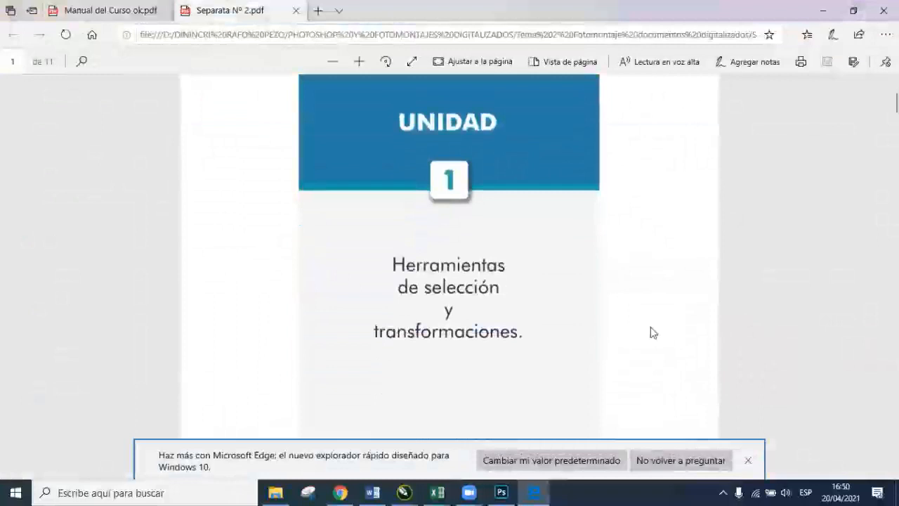
{"action": "scroll", "coordinate": [561, 182], "scroll_direction": "down", "scroll_amount": 10}
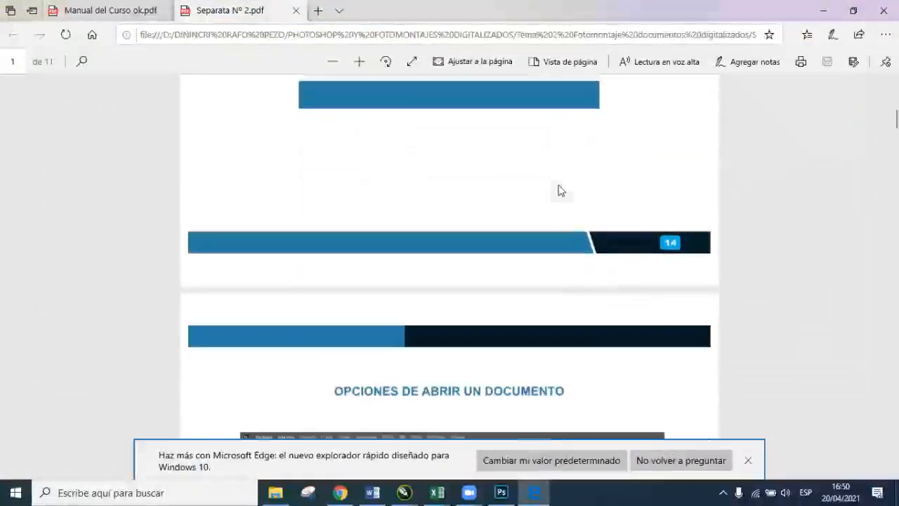
{"action": "scroll", "coordinate": [560, 195], "scroll_direction": "down", "scroll_amount": 15}
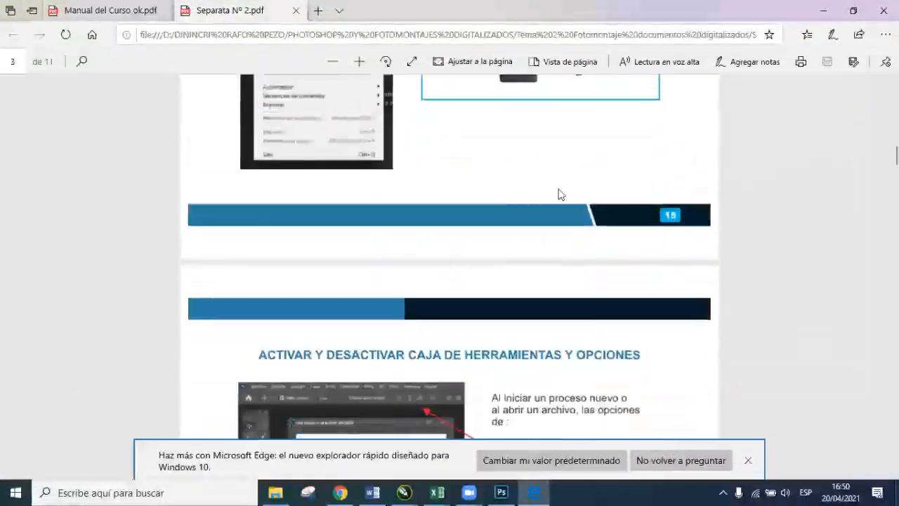
{"action": "scroll", "coordinate": [559, 197], "scroll_direction": "down", "scroll_amount": 5}
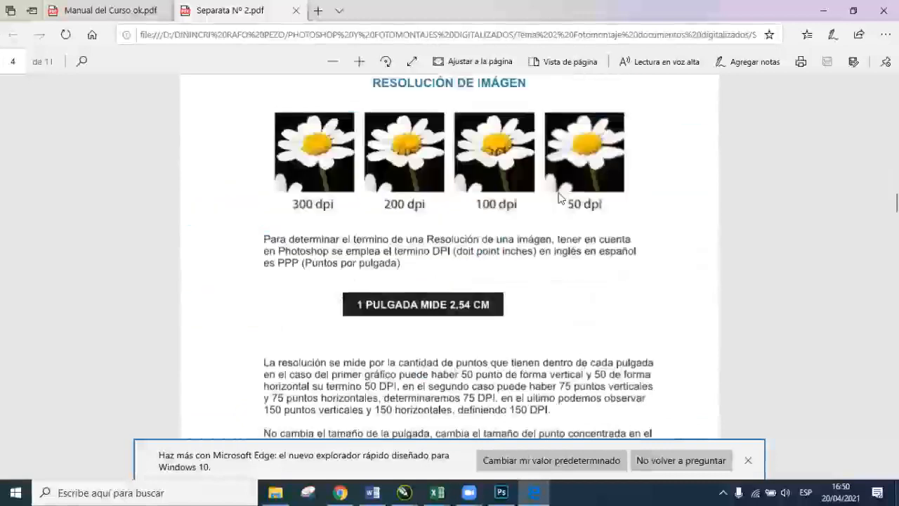
{"action": "scroll", "coordinate": [562, 193], "scroll_direction": "down", "scroll_amount": 12}
{"action": "scroll", "coordinate": [565, 187], "scroll_direction": "down", "scroll_amount": 15}
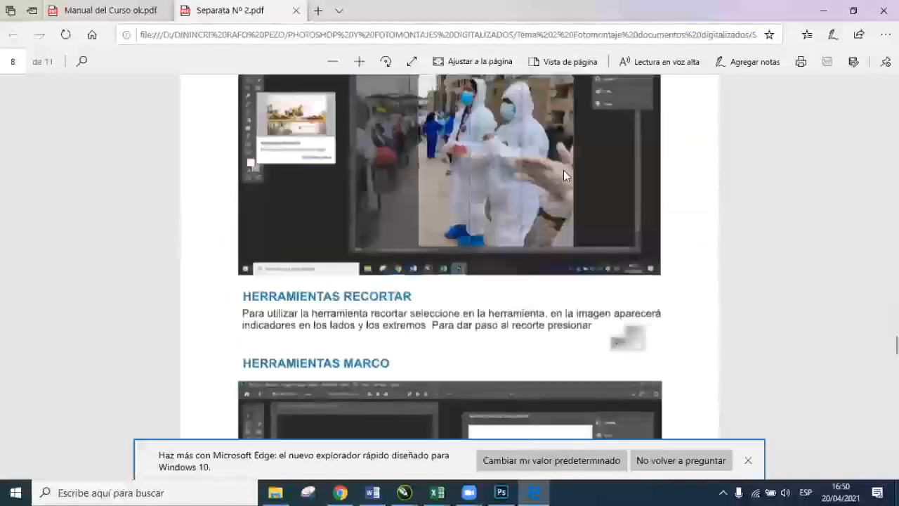
{"action": "scroll", "coordinate": [564, 170], "scroll_direction": "down", "scroll_amount": 15}
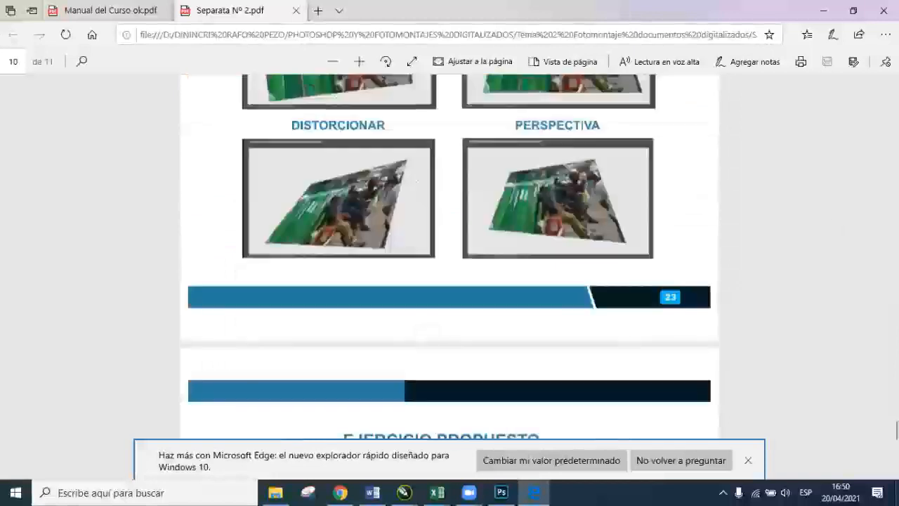
Step: Close Edge with all its tabs and the File Explorer window, minimize Chrome, and switch back to the pasted Thor document in Photoshop
{"action": "left_click", "coordinate": [884, 11]}
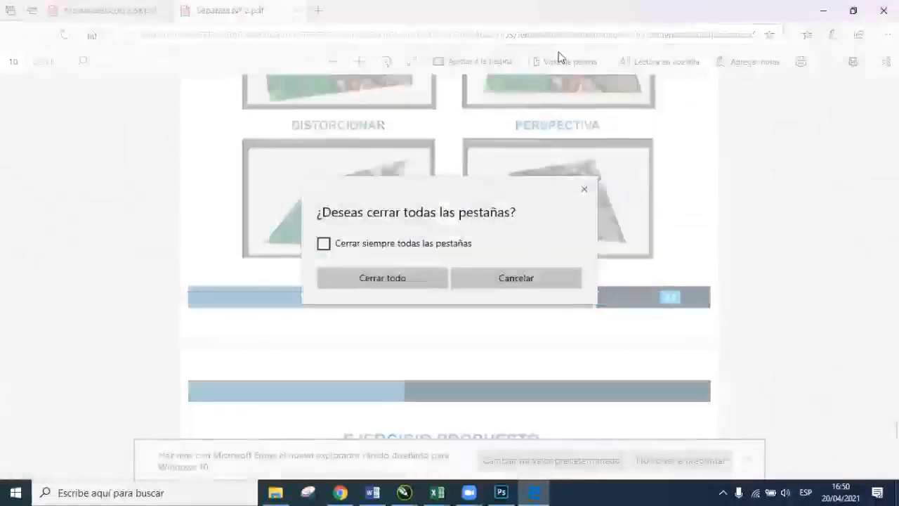
{"action": "left_click", "coordinate": [405, 288]}
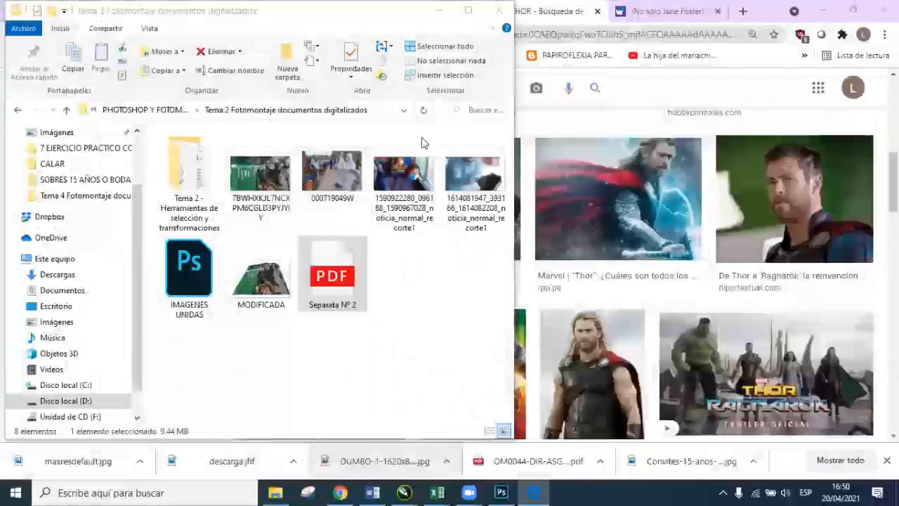
{"action": "left_click", "coordinate": [499, 11]}
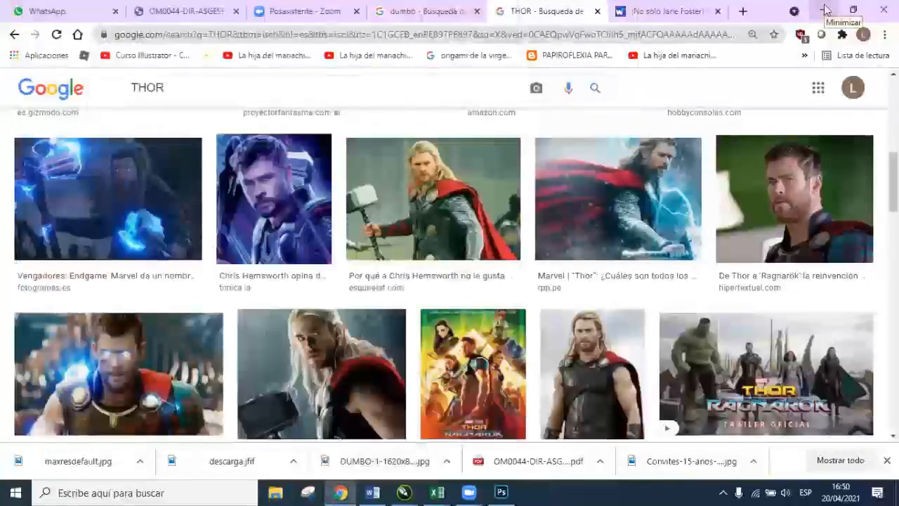
{"action": "left_click", "coordinate": [826, 10]}
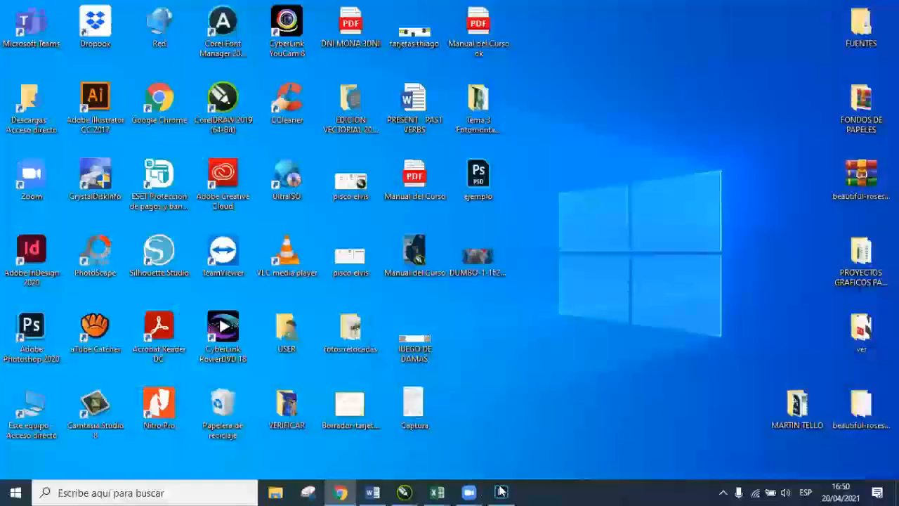
{"action": "key", "text": "alt+Tab"}
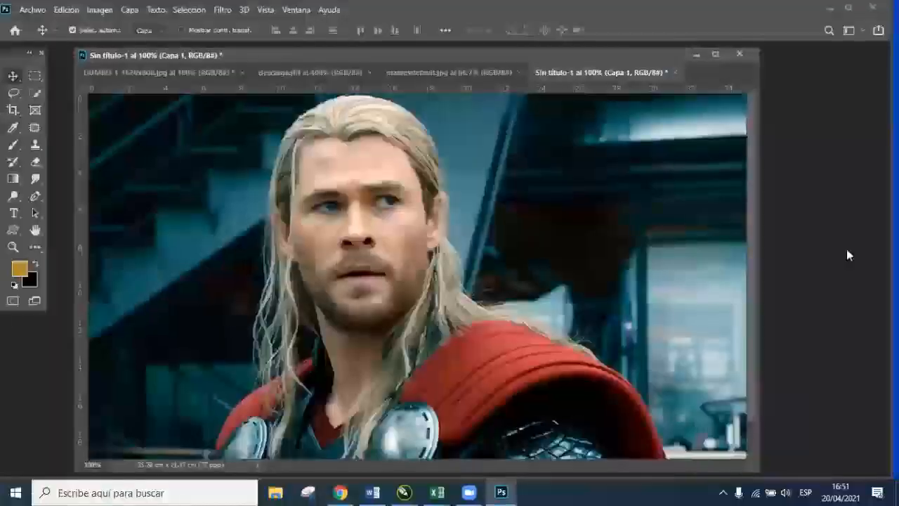